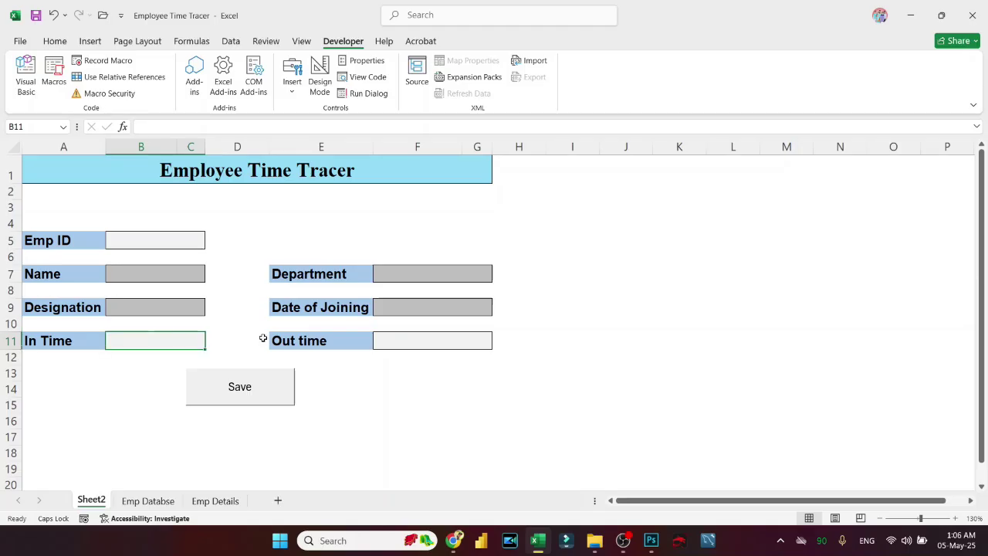
Examine the time tracer form's input cells, its lookup formulas and the Emp Databse sheet
left_click(389, 333)
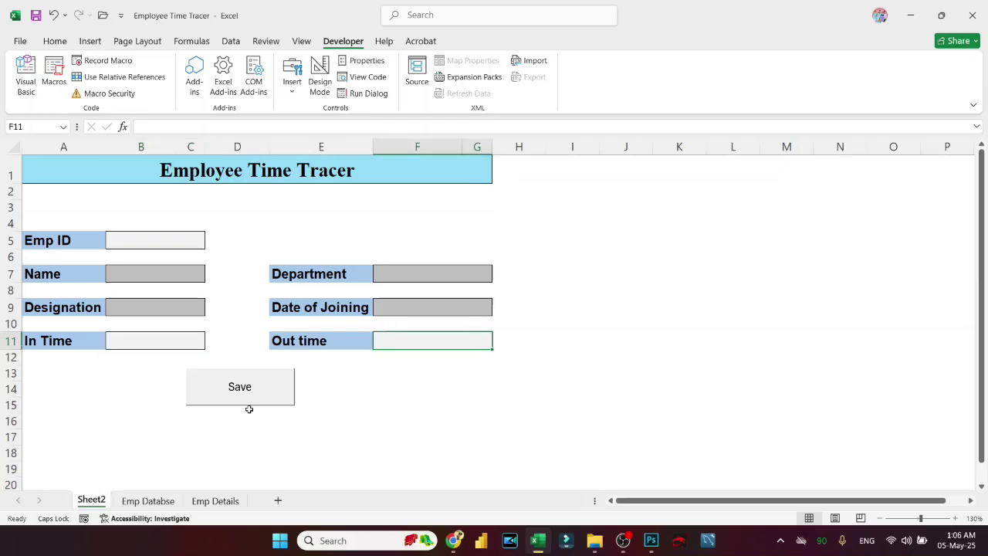
left_click(144, 501)
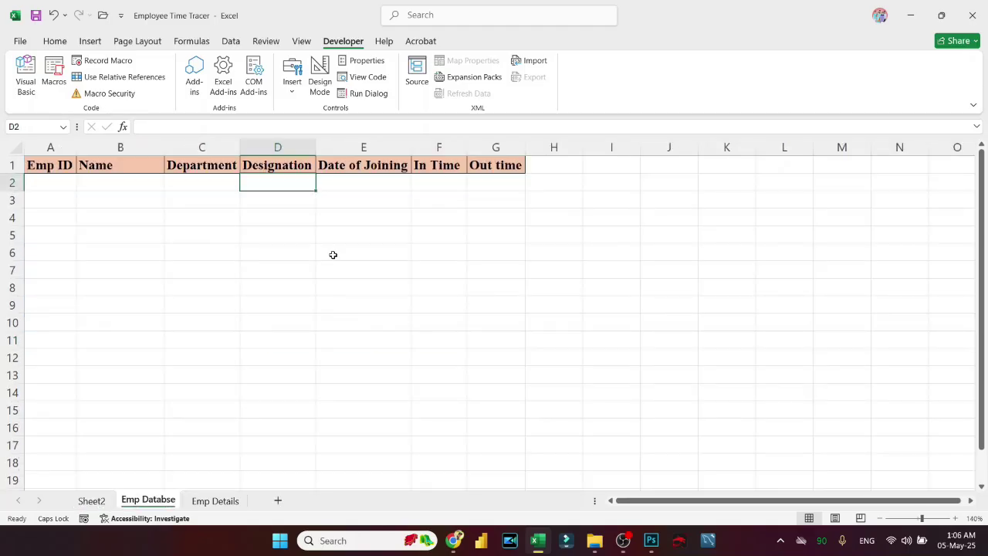
left_click(88, 503)
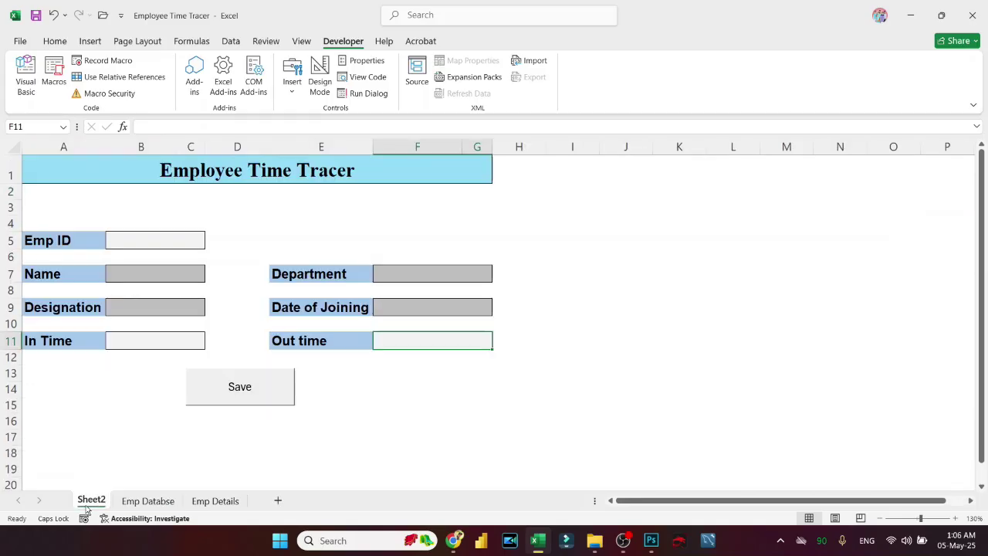
left_click(175, 268)
left_click(393, 274)
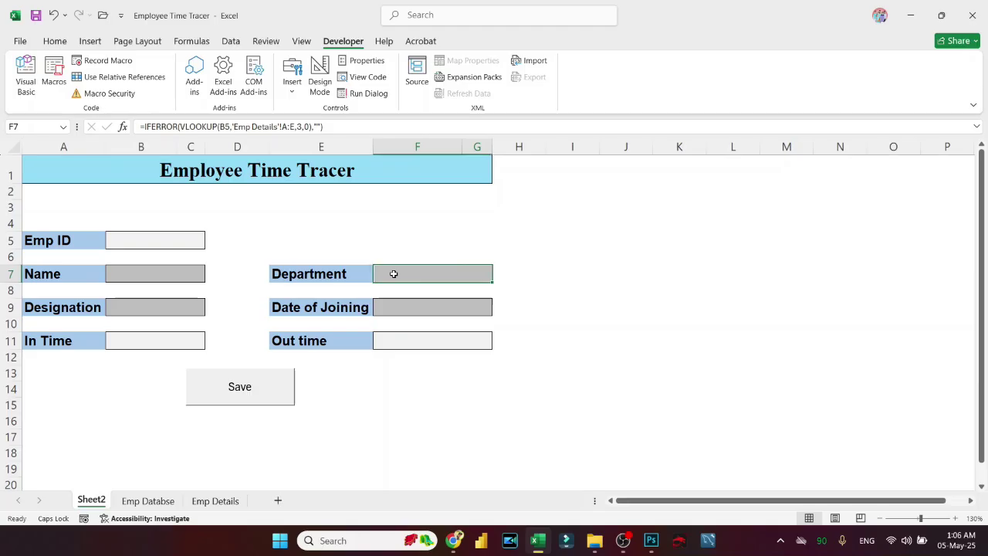
left_click(394, 301)
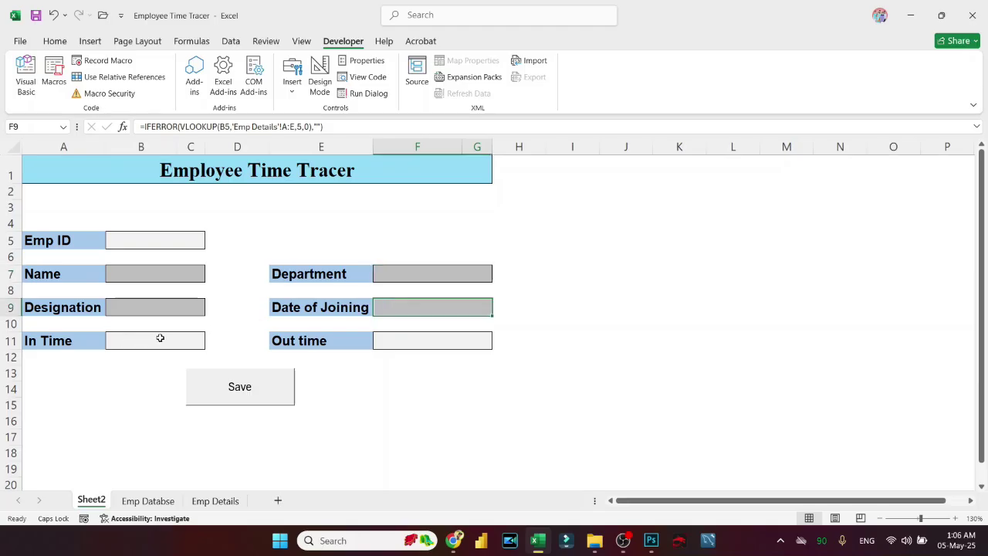
Fill in the form's Emp ID field with the ID of the first employee listed in Emp Details
left_click(184, 237)
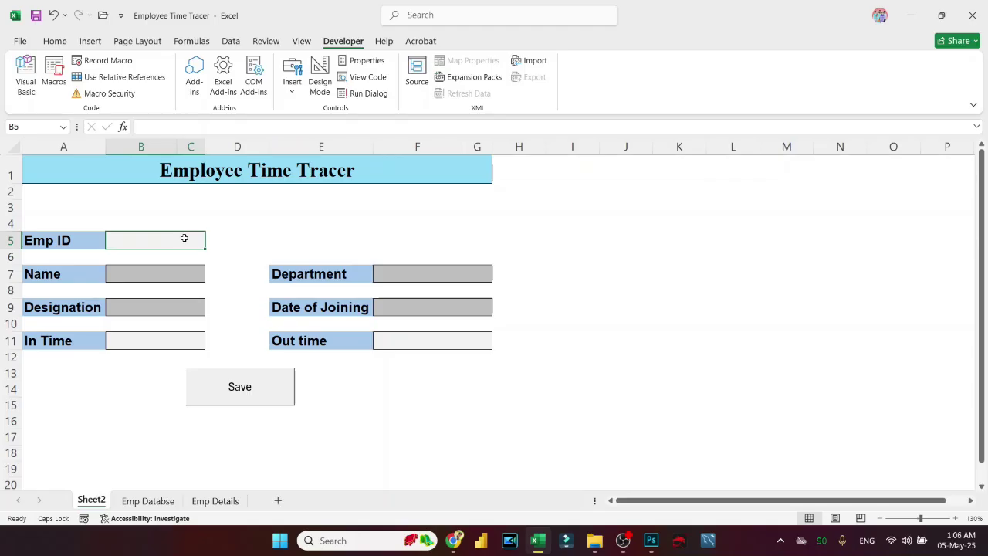
type("E001")
key("Return")
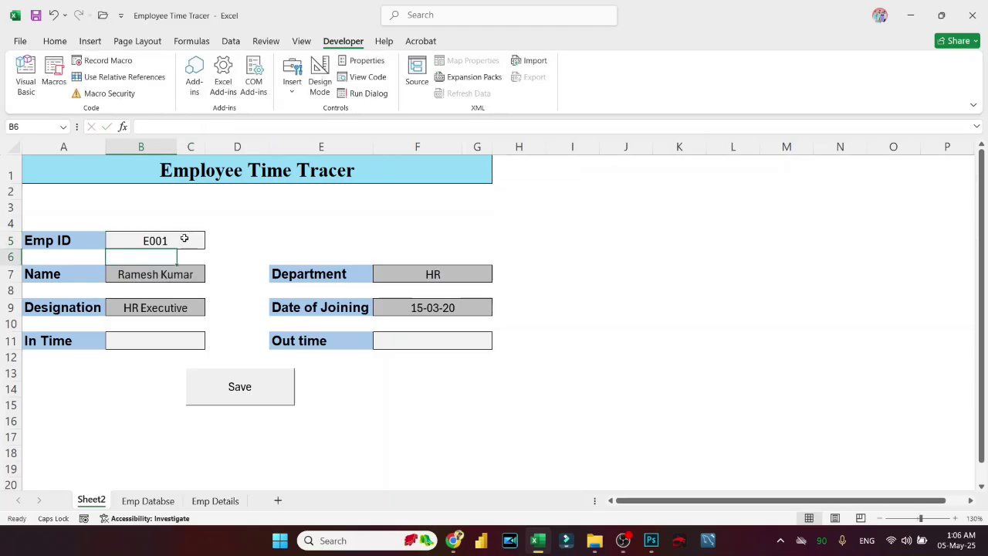
left_click(181, 241)
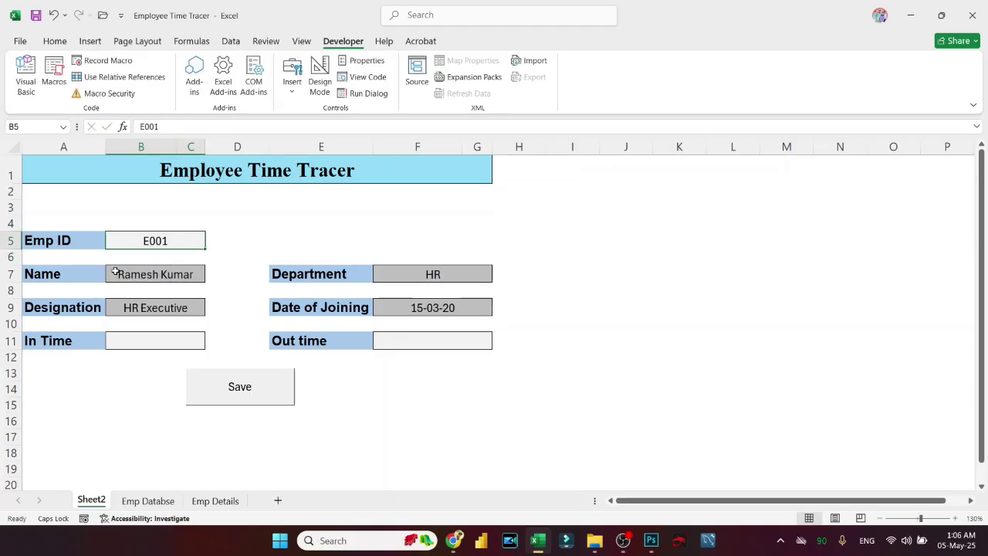
Enter 0 for both In Time and Out time in the form and save the record
left_click(155, 344)
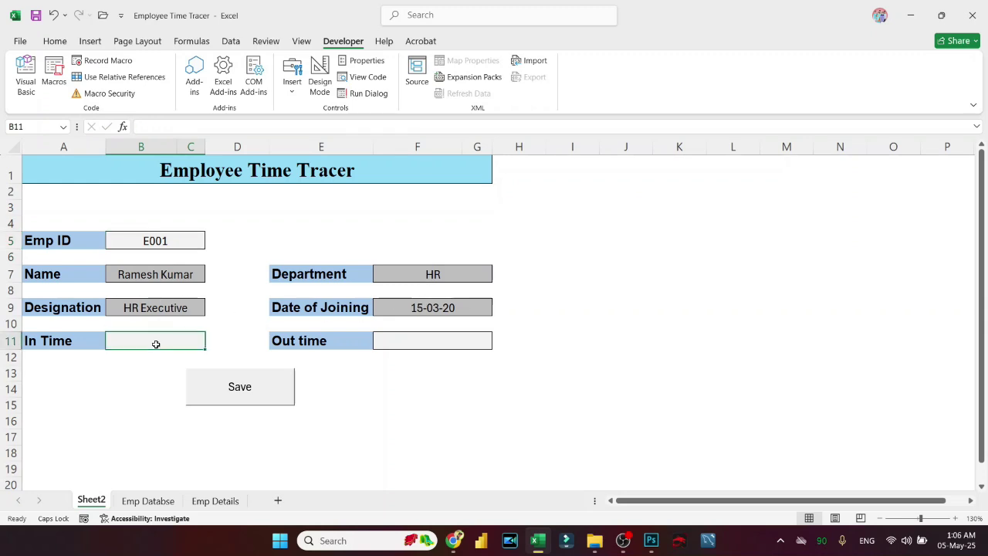
type("0")
key("Tab")
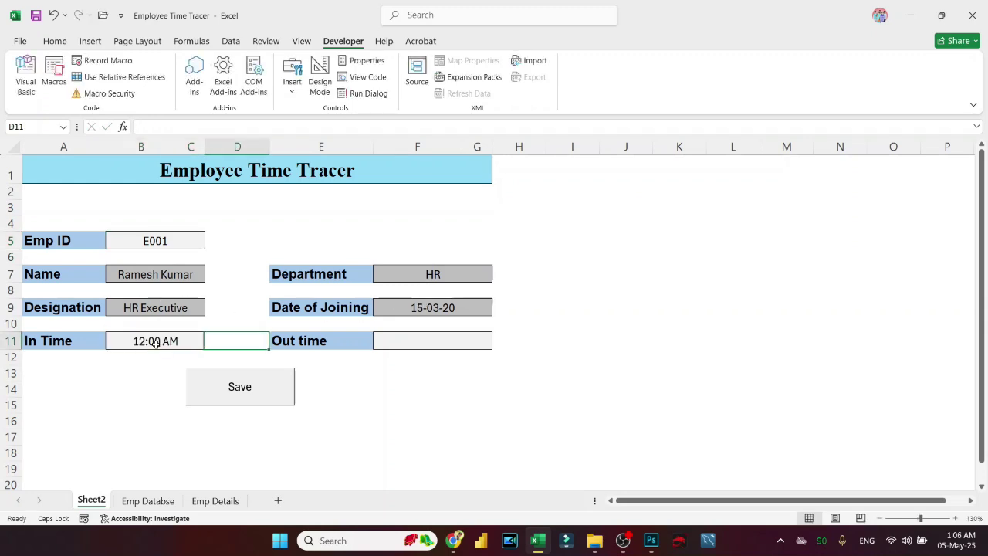
left_click(385, 348)
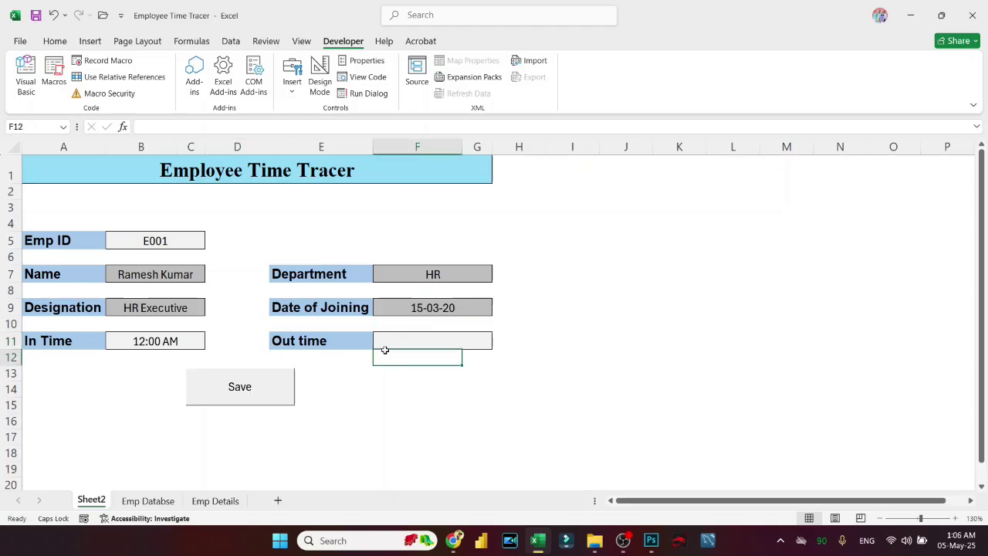
type("0")
key("Return")
left_click(251, 384)
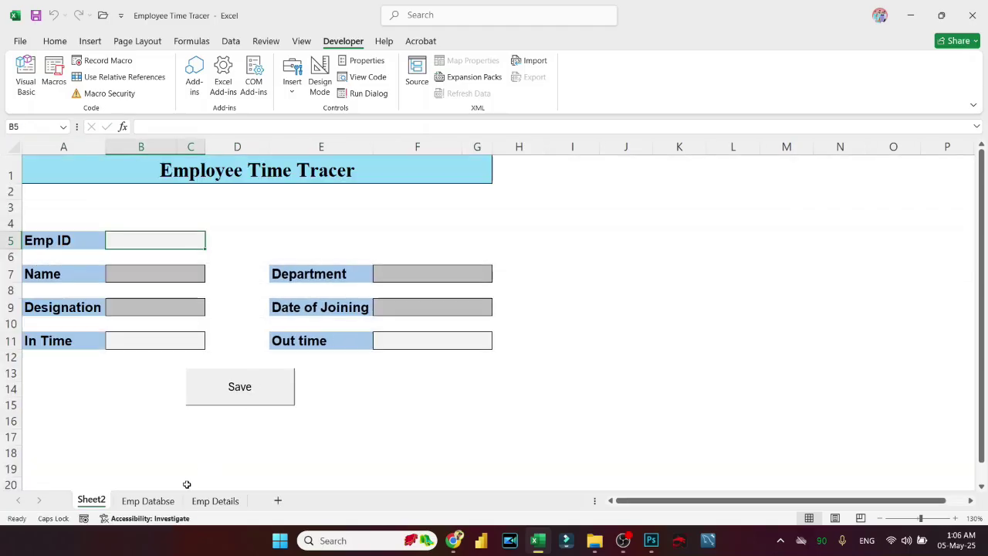
Check the saved record in the Emp Databse sheet and return to Sheet2
left_click(164, 501)
left_click(284, 187)
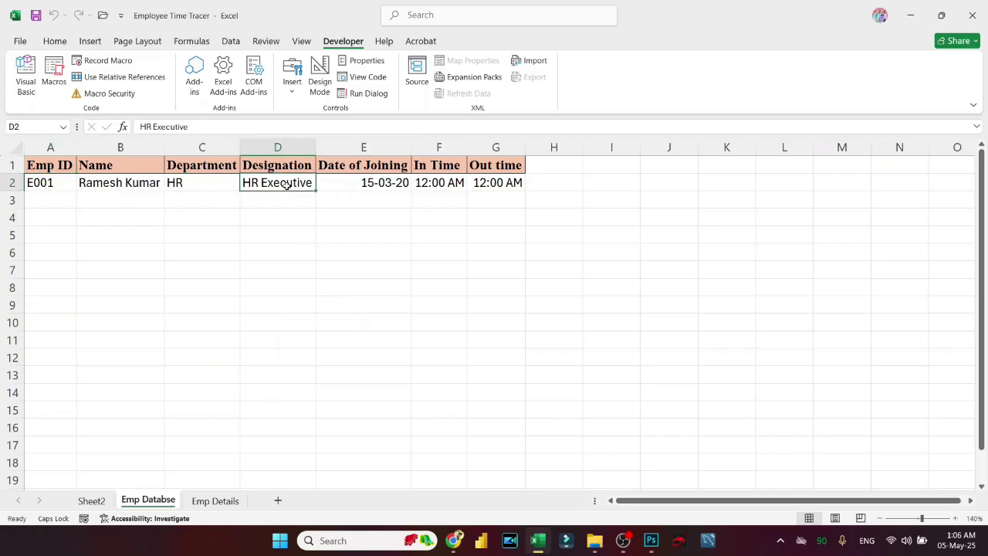
left_click(91, 500)
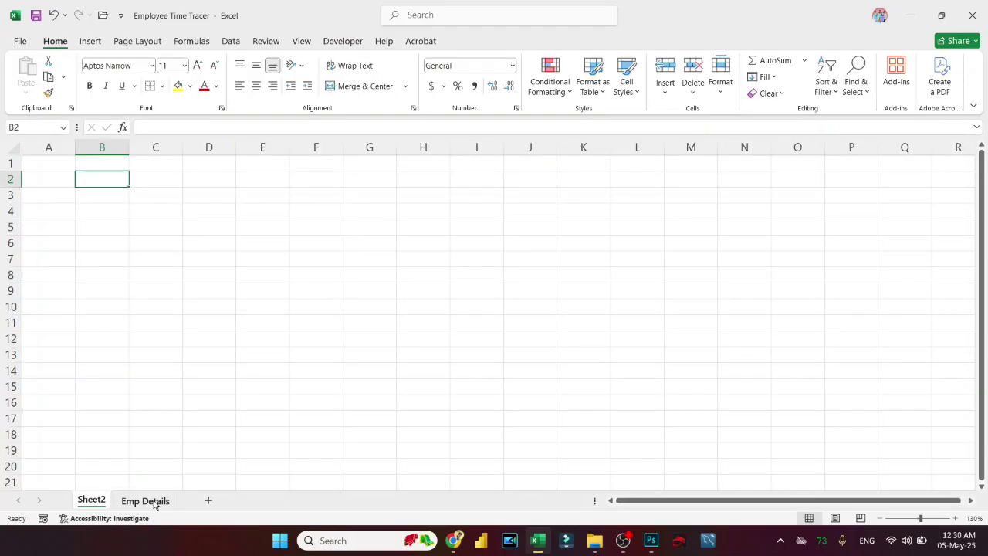
Examine the employee table in the Emp Details sheet, including its ID, name, department, designation and joining date columns
left_click(147, 500)
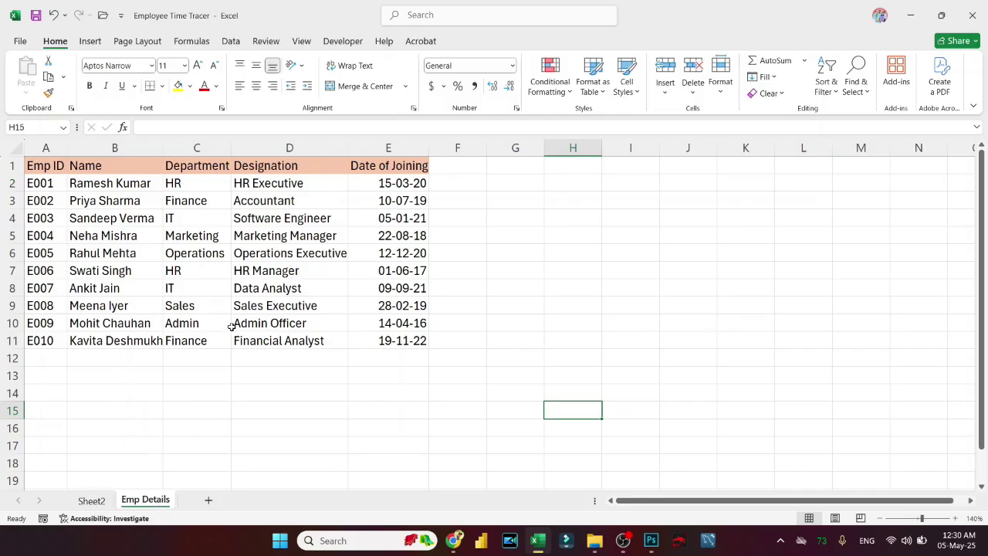
left_click(262, 236)
key("ctrl+Up")
key("ctrl+Left")
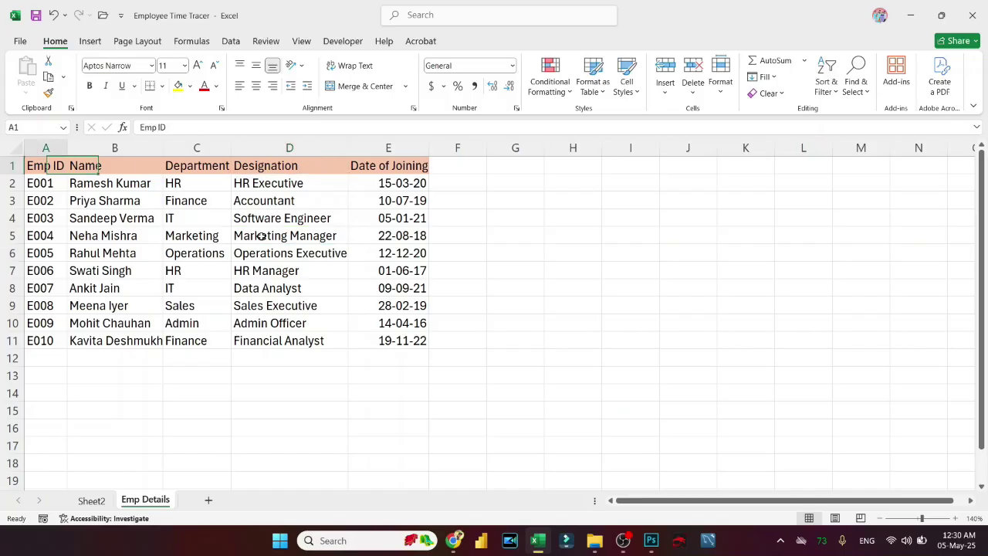
key("Down")
key("ctrl+shift+Down")
key("ctrl+a")
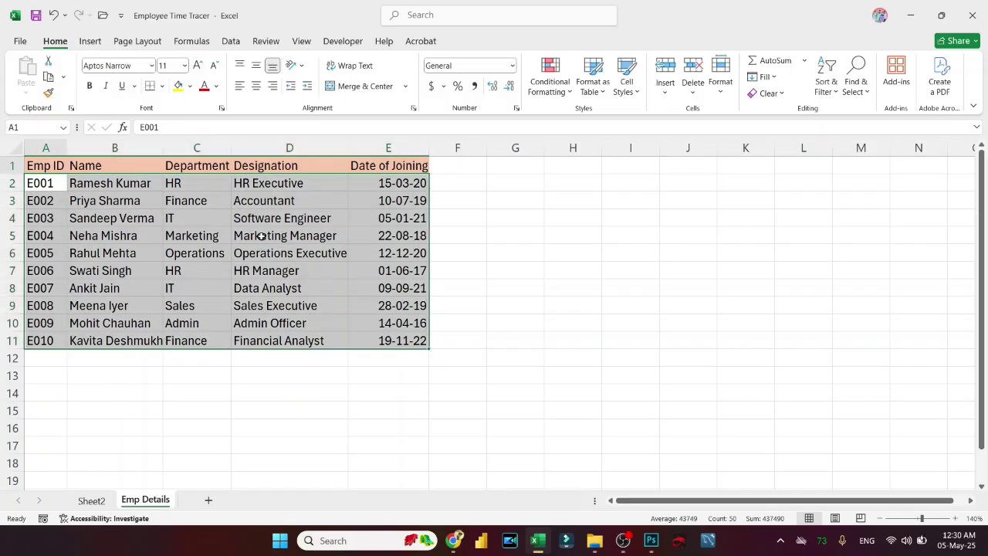
key("ctrl+Home")
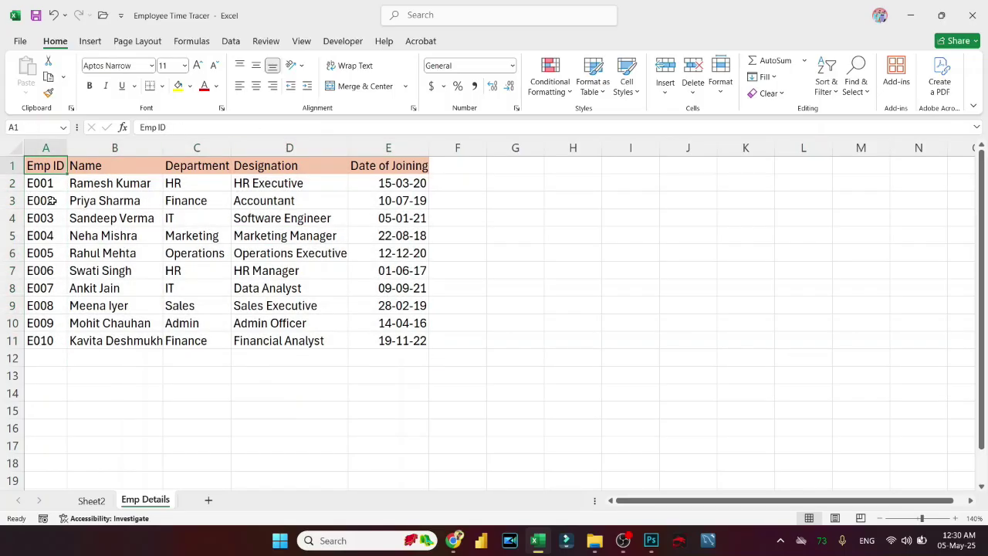
left_click_drag(46, 167, 380, 327)
left_click(123, 219)
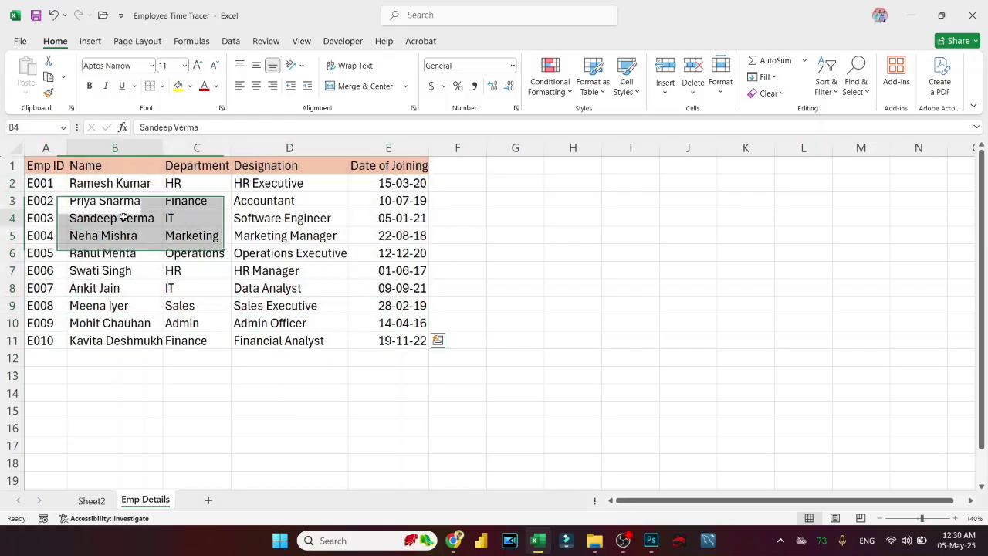
left_click(177, 217)
left_click(286, 197)
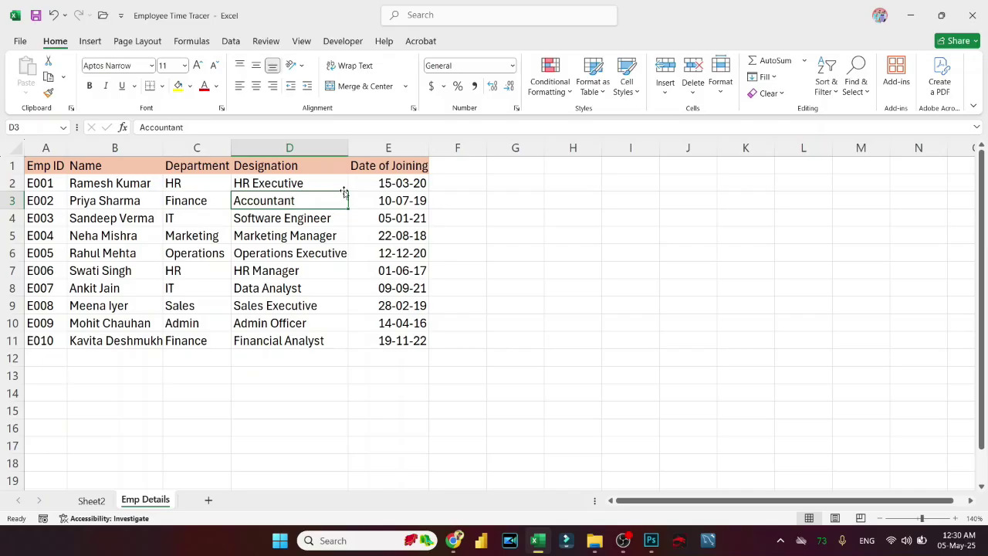
left_click(351, 188)
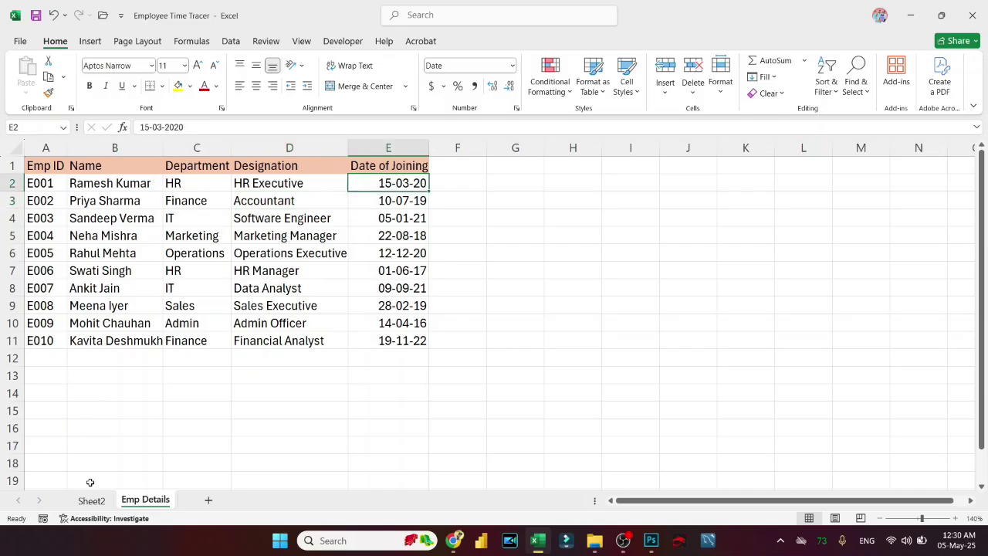
Copy the header row A1:E1 from Emp Details and paste it into Sheet2 starting at D6
left_click(42, 175)
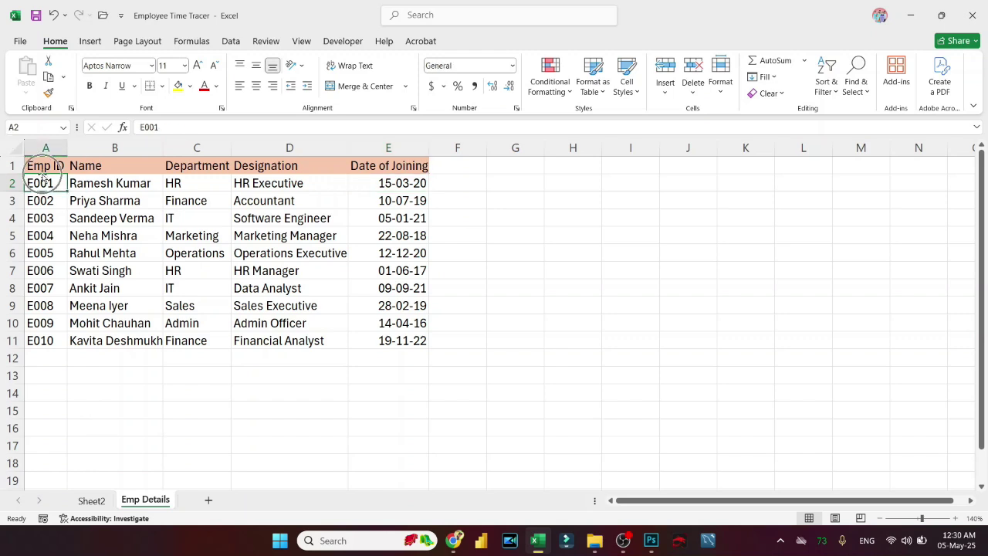
key("Up")
key("ctrl+shift+Right")
key("ctrl+c")
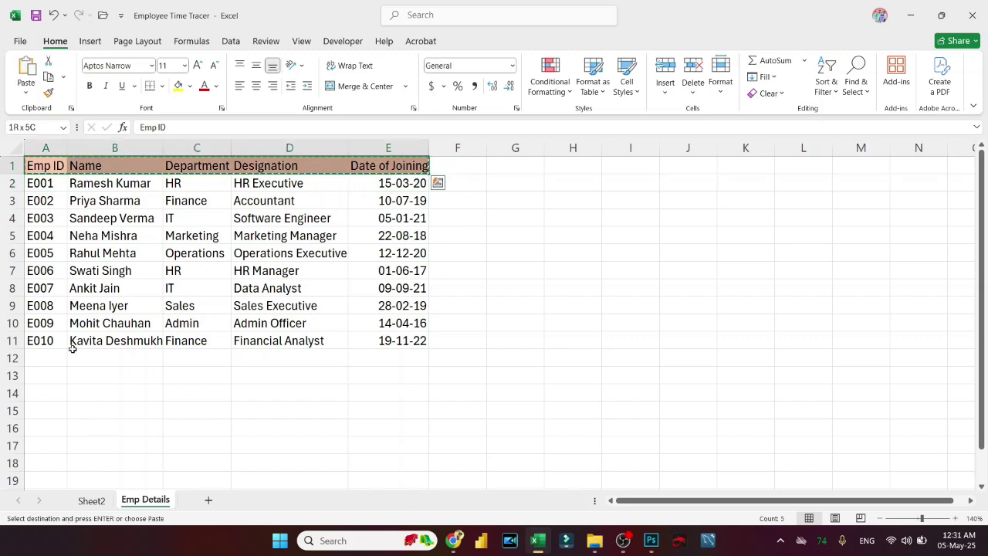
left_click(99, 502)
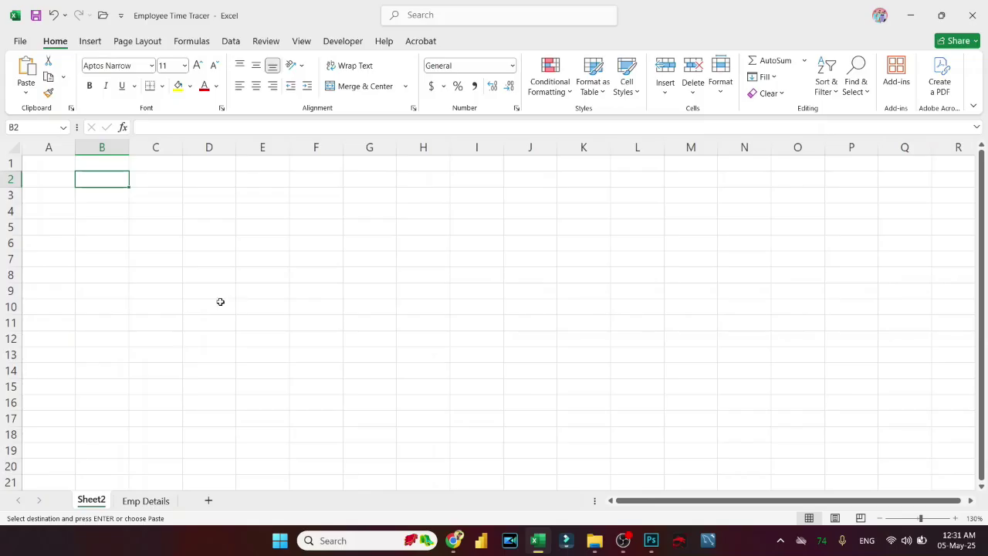
left_click(217, 255)
left_click(217, 243)
key("ctrl+v")
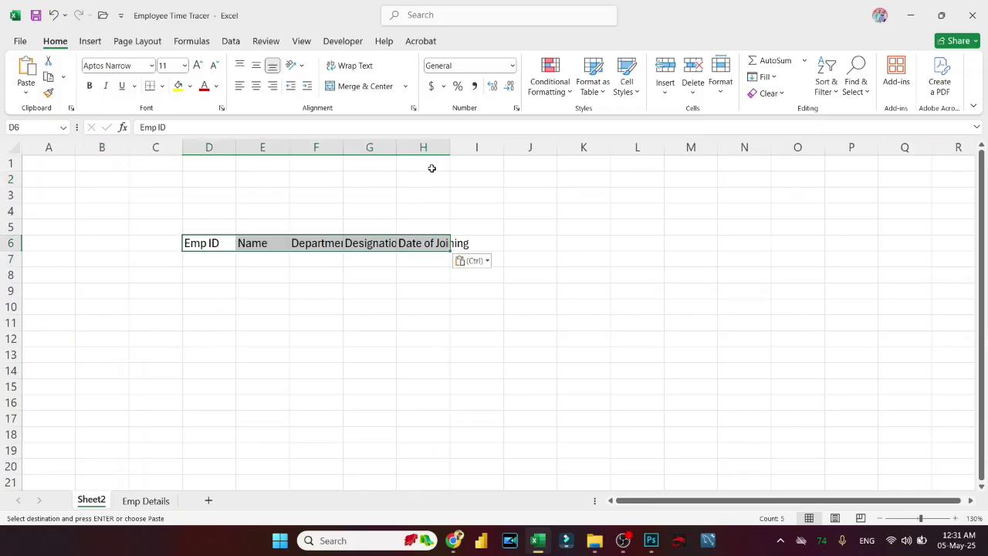
Autofit columns H, G and F in Sheet2 to the Date of Joining, Designation and Department headings
double_click(450, 146)
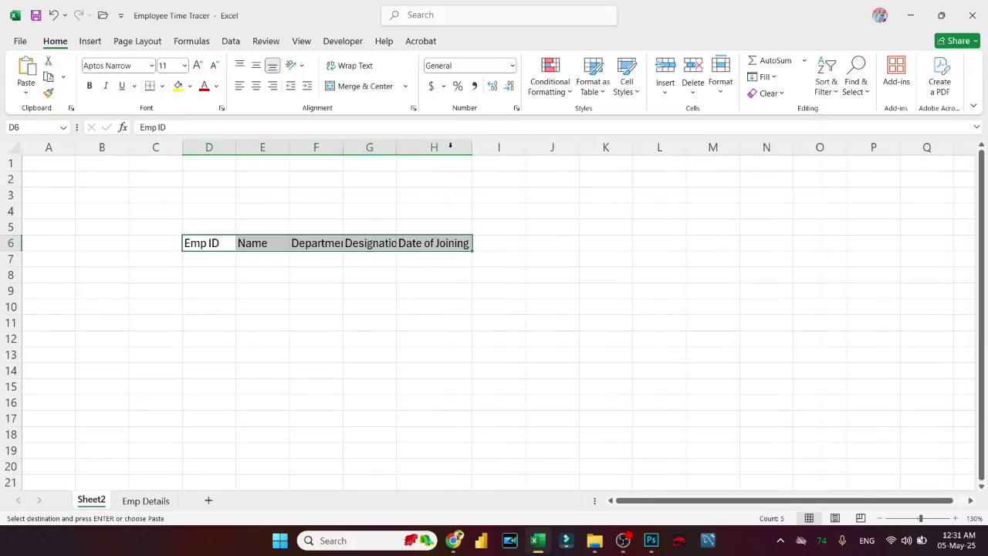
double_click(396, 146)
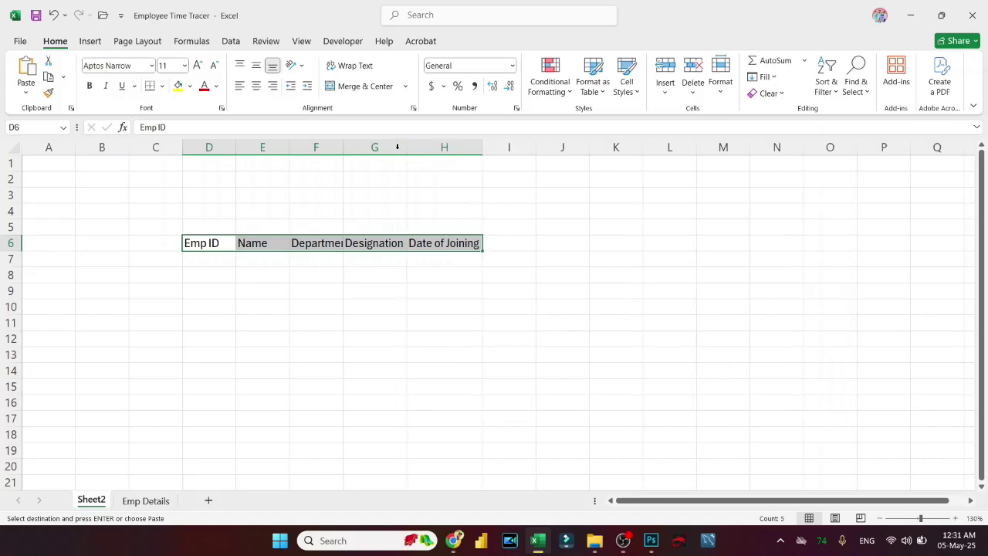
double_click(342, 139)
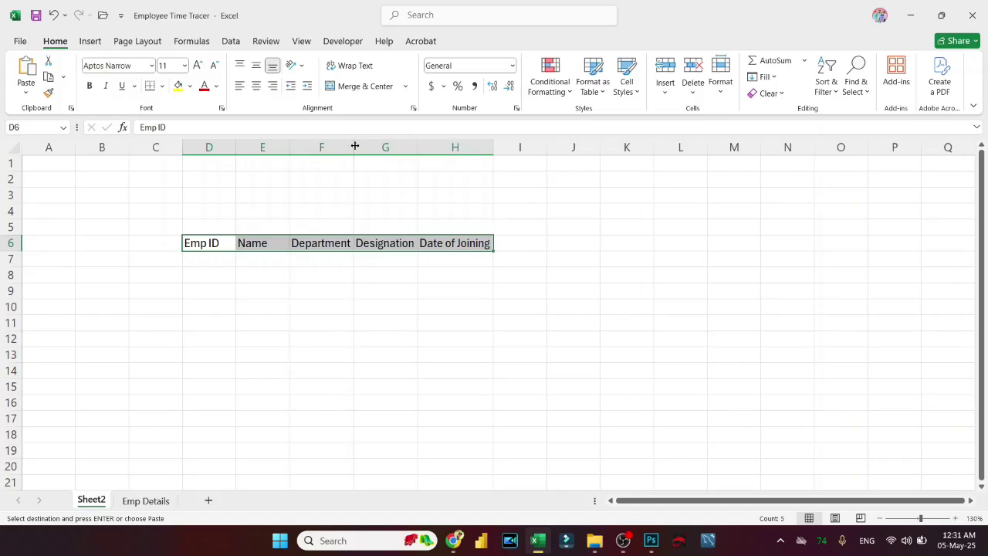
Add the headings "In Time" in I6 and "Out time" in J6 to extend the header row
left_click(533, 246)
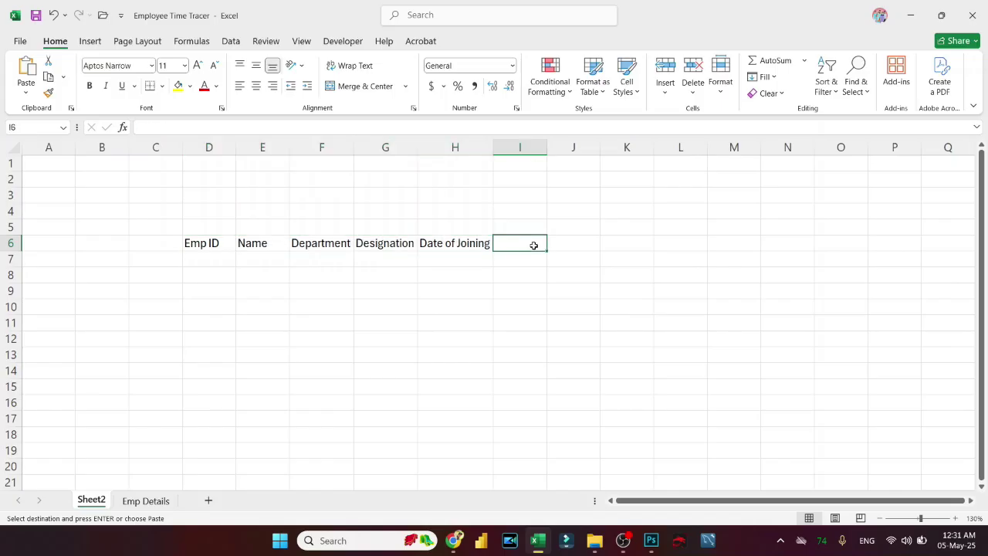
type("In Tin")
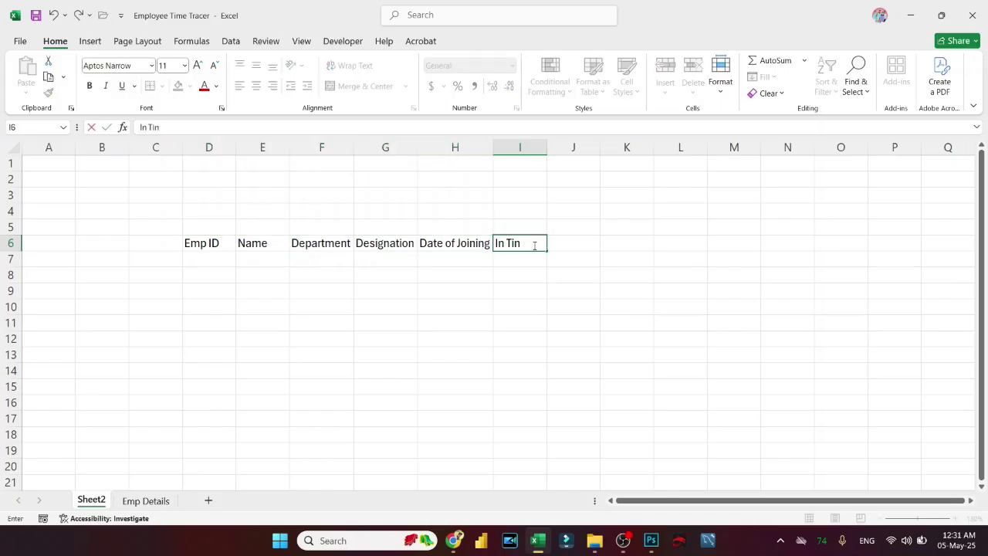
key("BackSpace")
key("BackSpace")
type("me")
key("Tab")
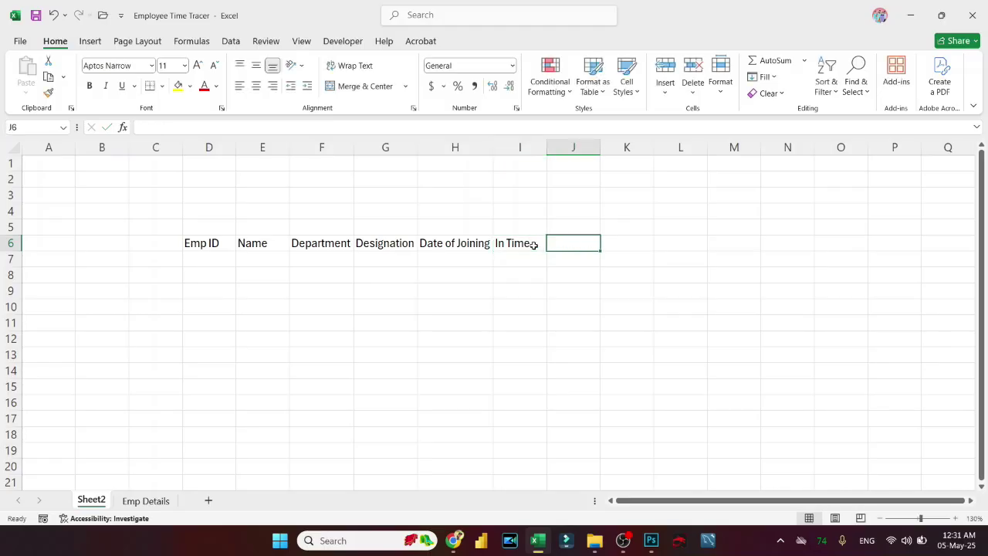
type("Out time")
key("Return")
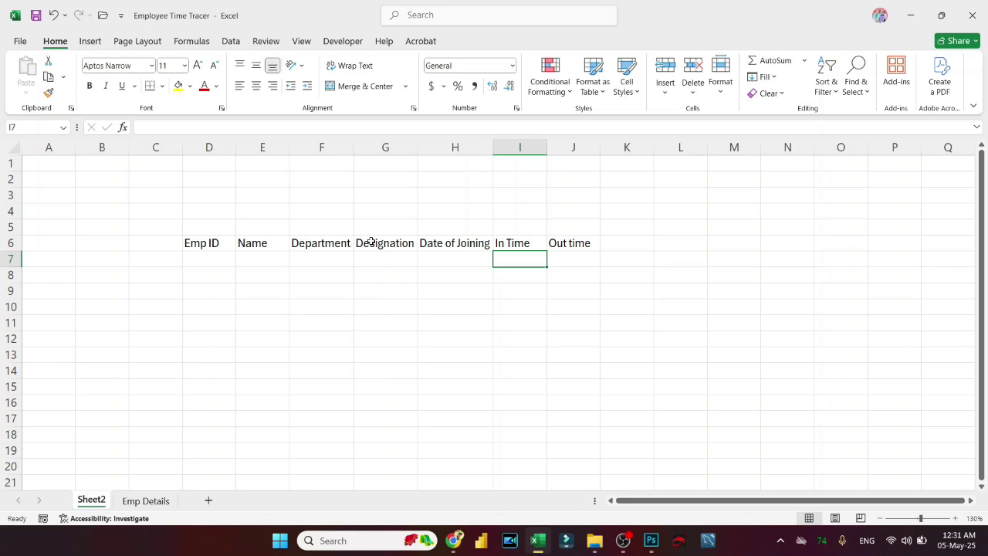
left_click(213, 243)
key("ctrl+shift+Right")
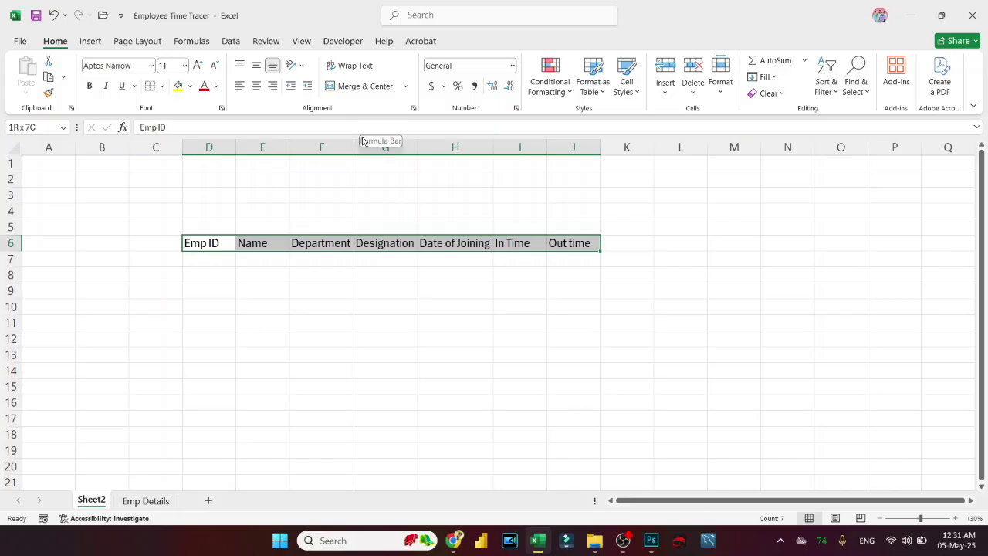
left_click(301, 282)
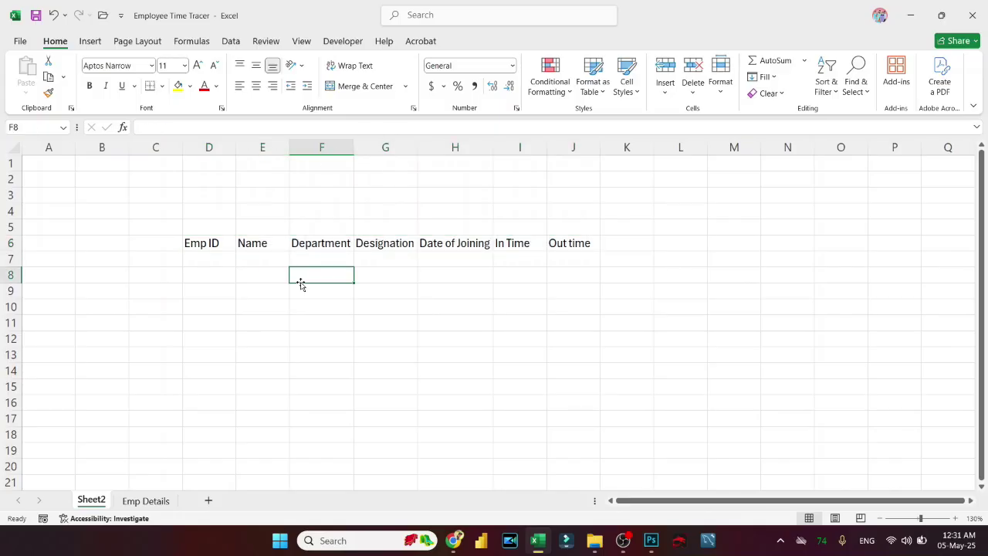
Add a new worksheet after Sheet2 and name it "Emp Databse"
left_click(209, 500)
double_click(134, 501)
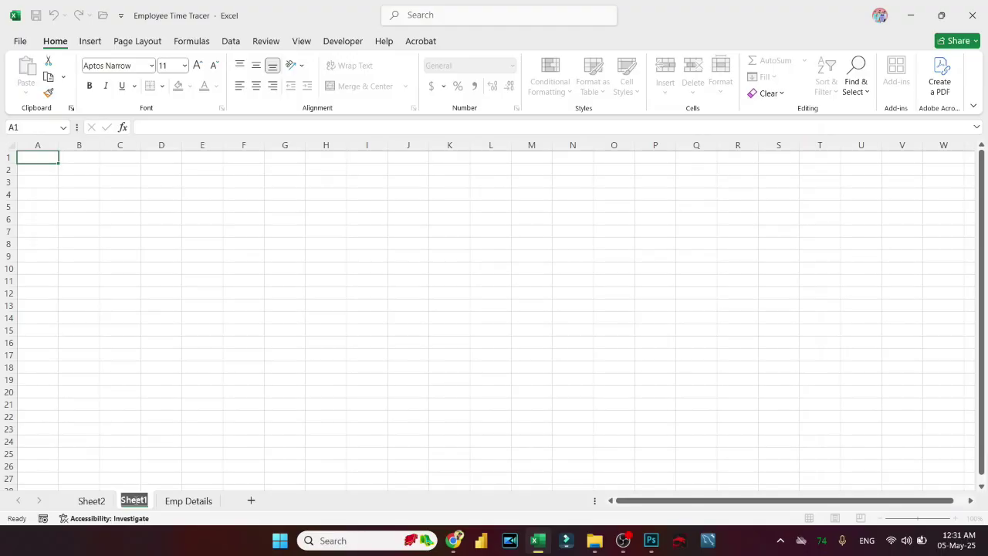
type("Emp")
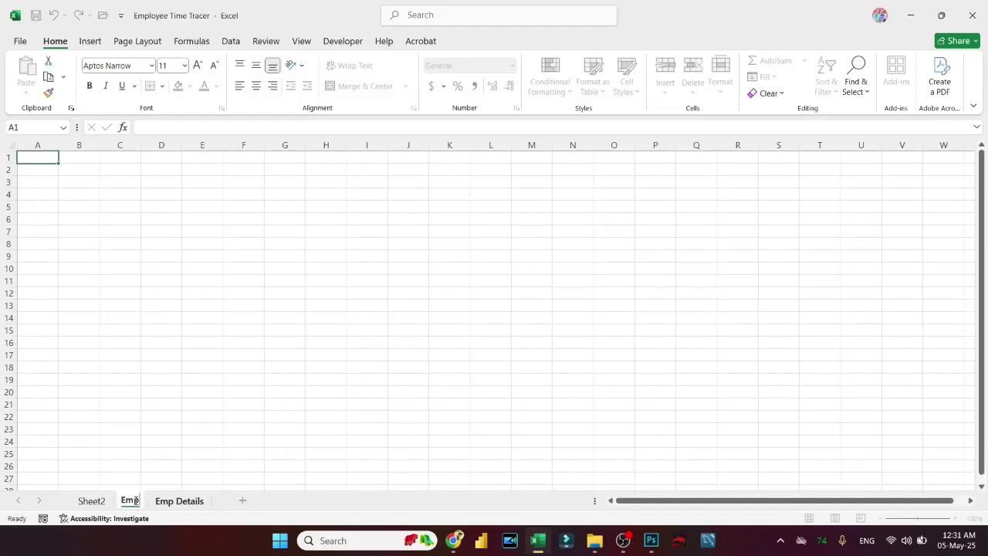
type(" Databse")
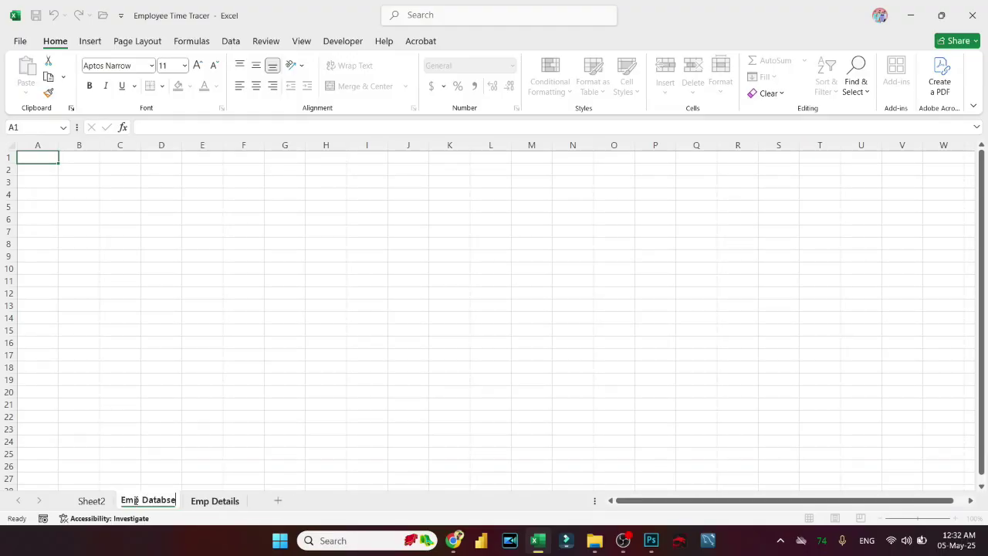
left_click(234, 322)
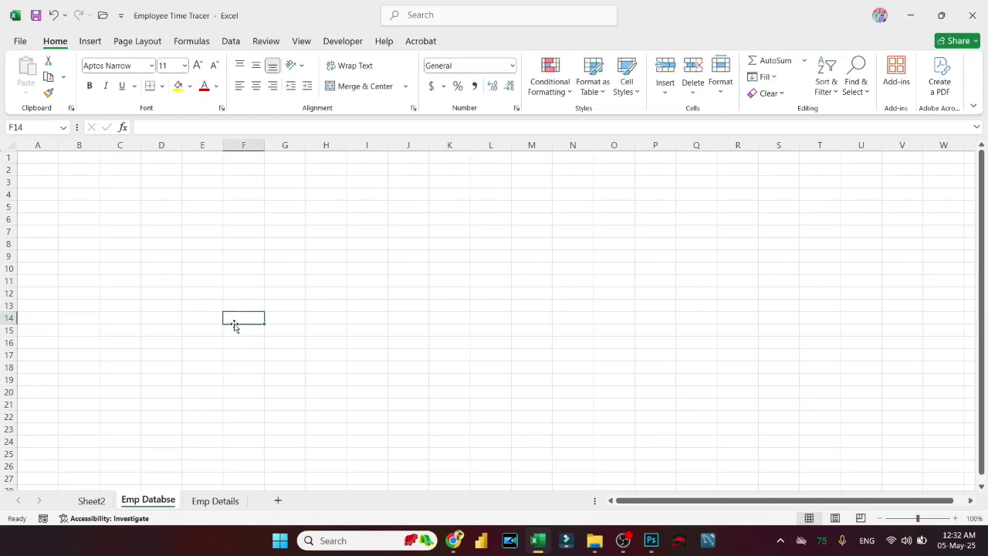
Copy the header row D6:J6 from Sheet2 and paste it into the Emp Databse sheet starting at A1
left_click(91, 501)
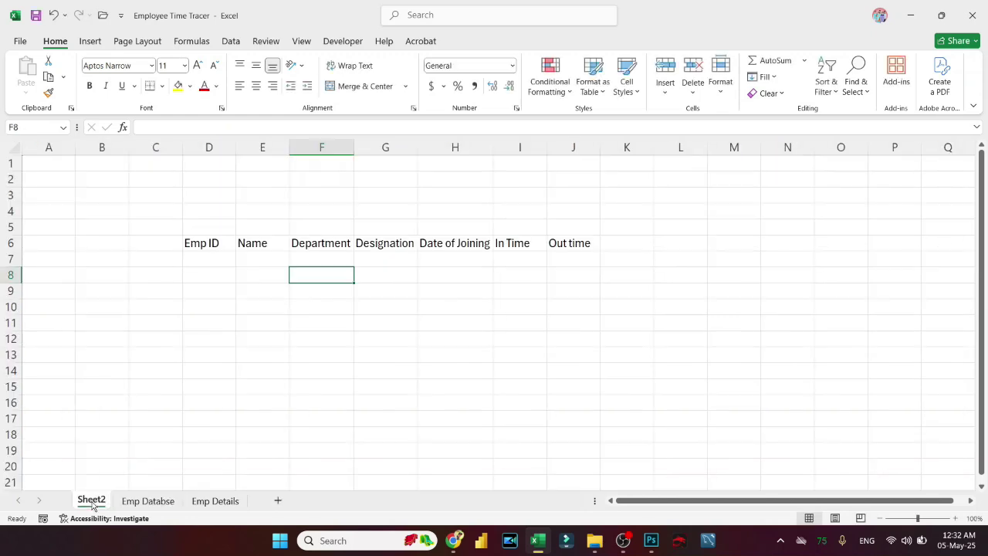
left_click(193, 245)
key("ctrl+shift+Right")
key("ctrl+c")
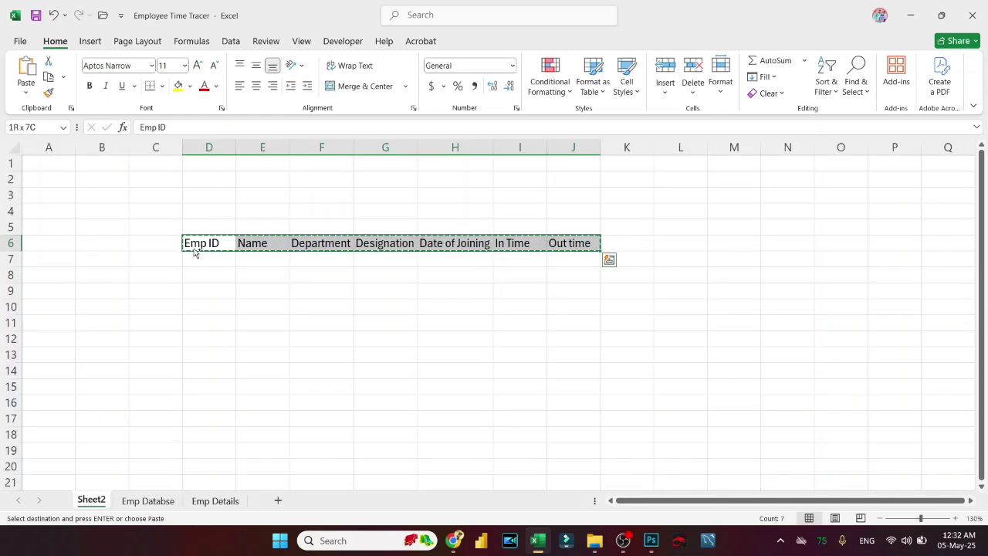
left_click(150, 501)
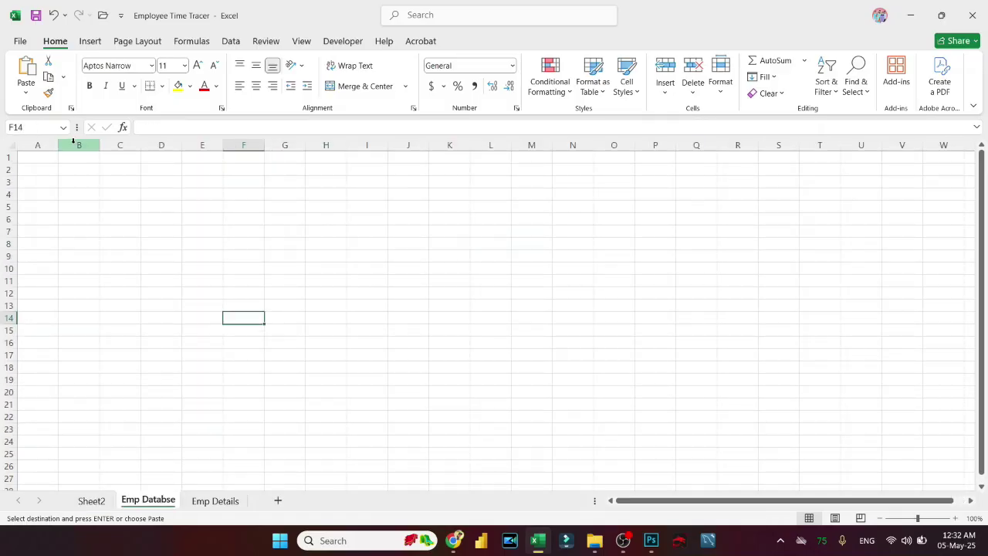
left_click(44, 158)
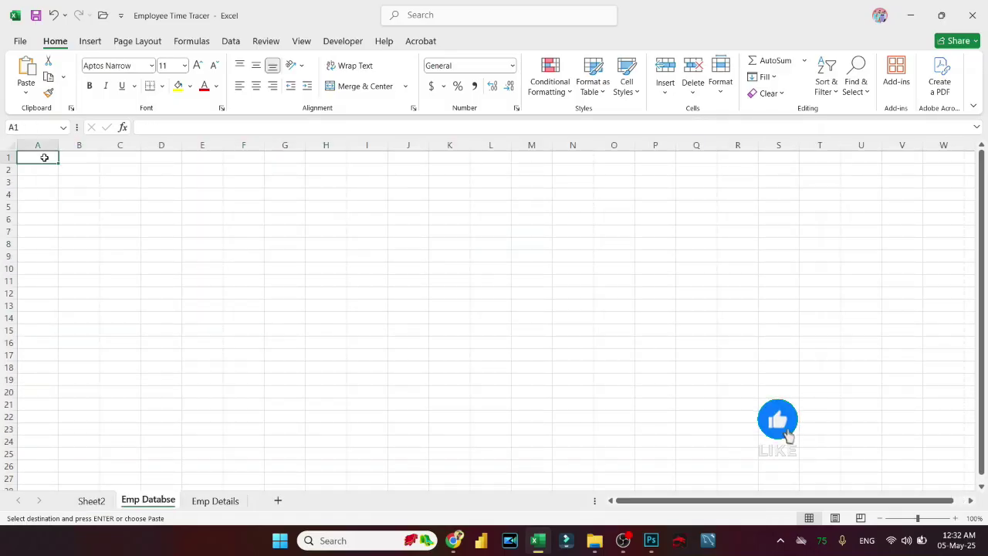
key("ctrl+v")
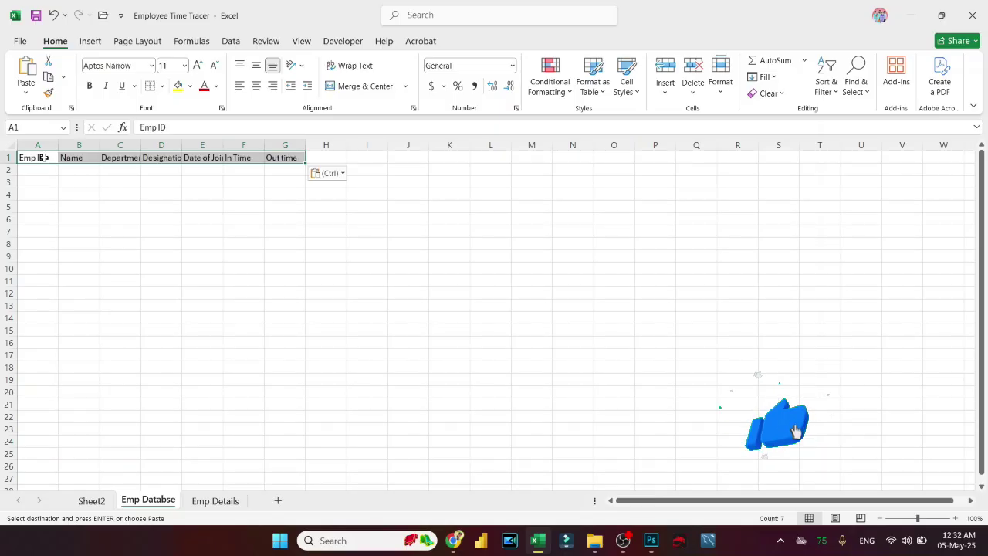
Autofit columns A to G in Emp Databse to the pasted headings
left_click(957, 519)
left_click(957, 518)
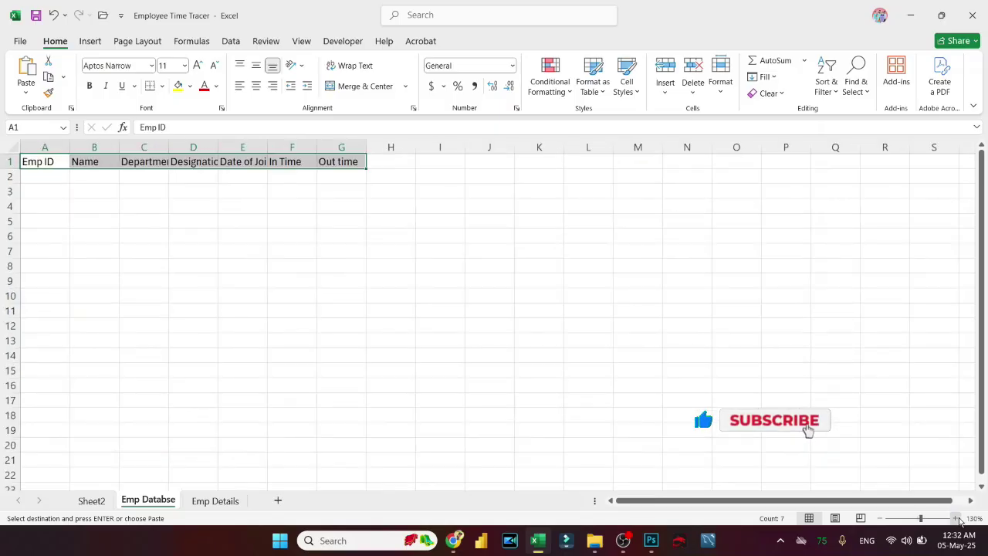
left_click(957, 518)
left_click(957, 518)
key("alt+h")
key("o")
key("i")
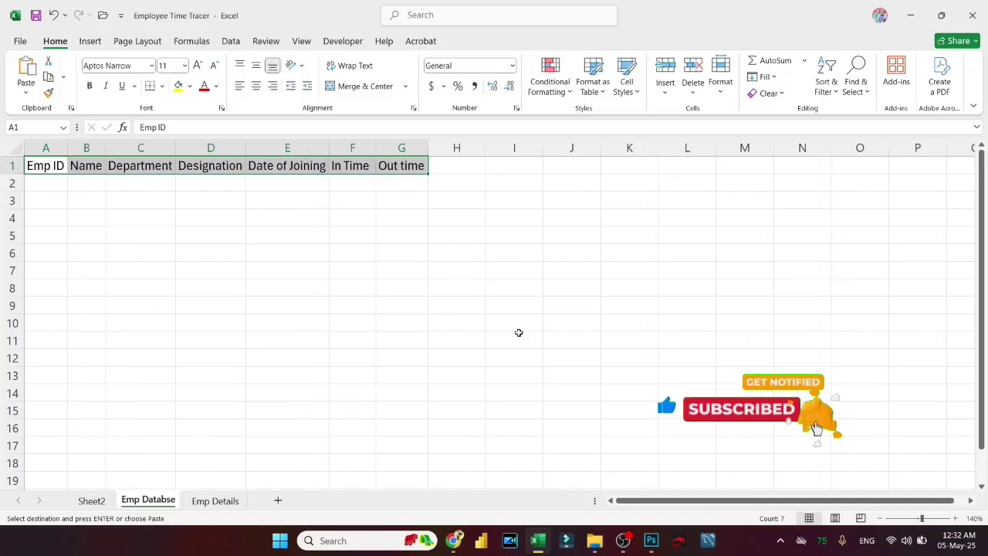
Fill the header row A1:G1 with a light orange theme colour and make its text bold
left_click(191, 87)
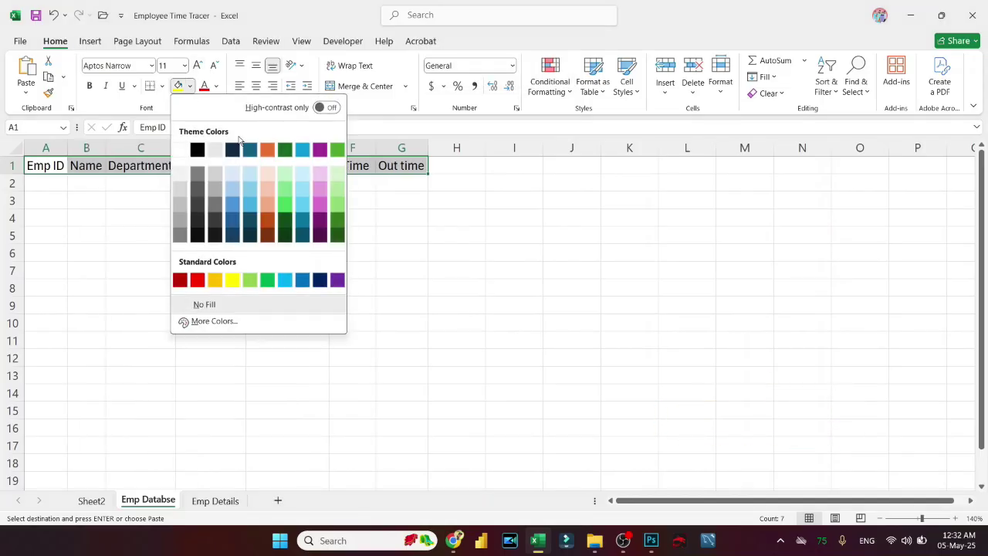
left_click(270, 187)
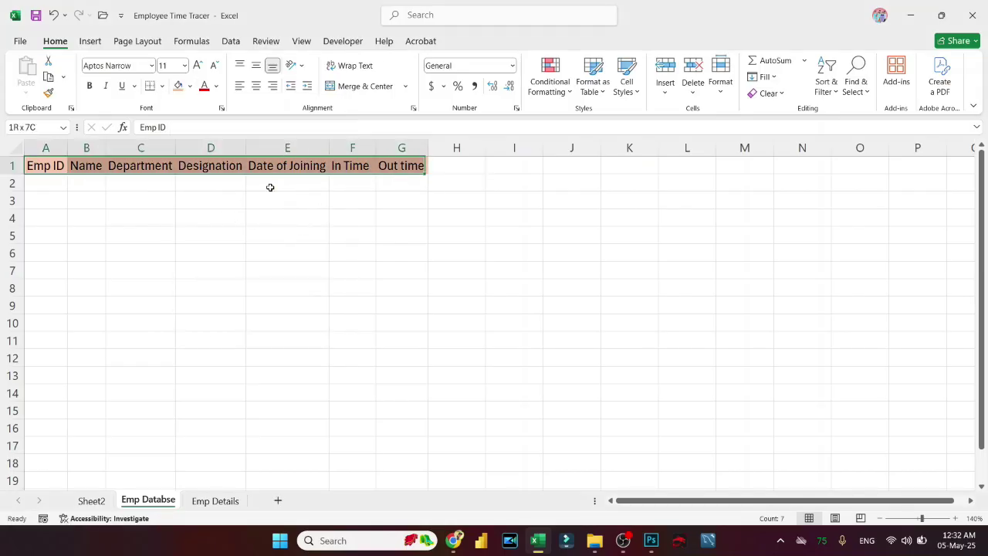
key("ctrl+b")
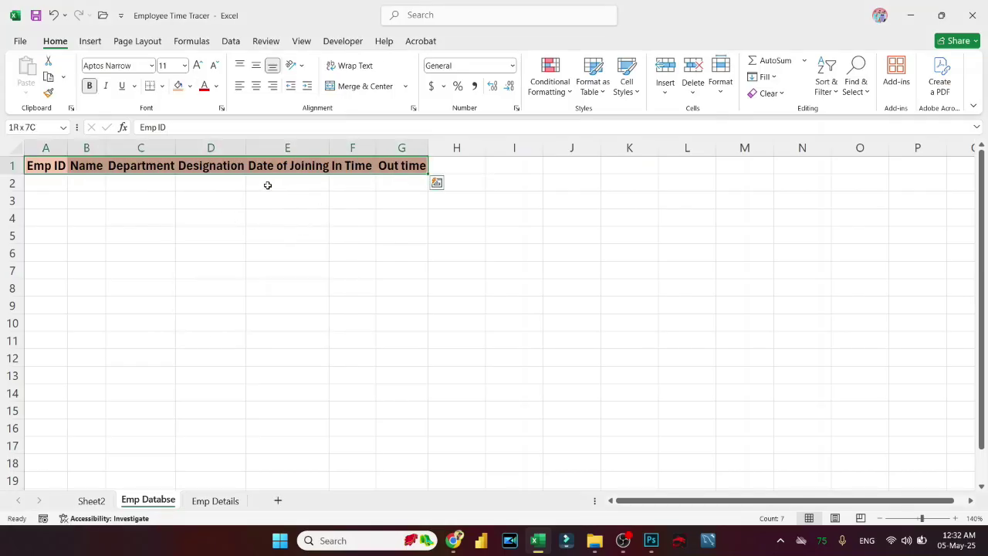
Set the header row's font to Times New Roman and autofit columns A to G again
left_click(136, 67)
type("Times New Roman")
key("Return")
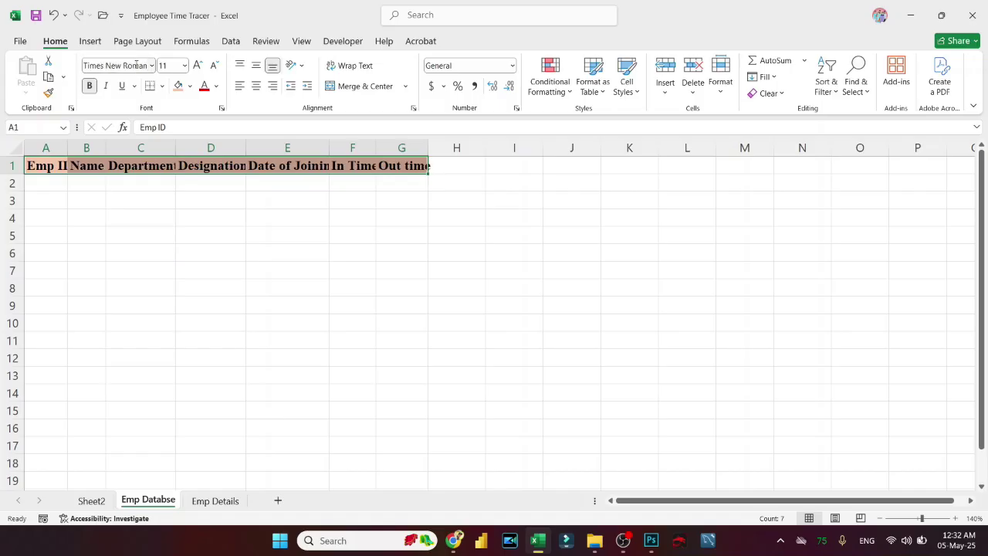
key("alt+o")
key("c")
key("a")
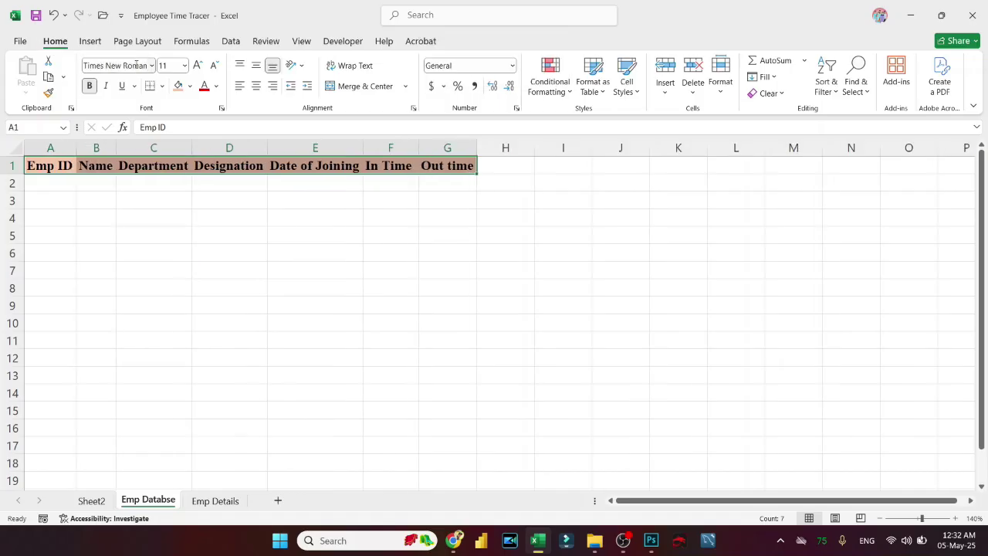
Apply All Borders to the header row A1:G1 in Emp Databse and widen the Name column to about double
left_click(207, 194)
left_click(69, 165)
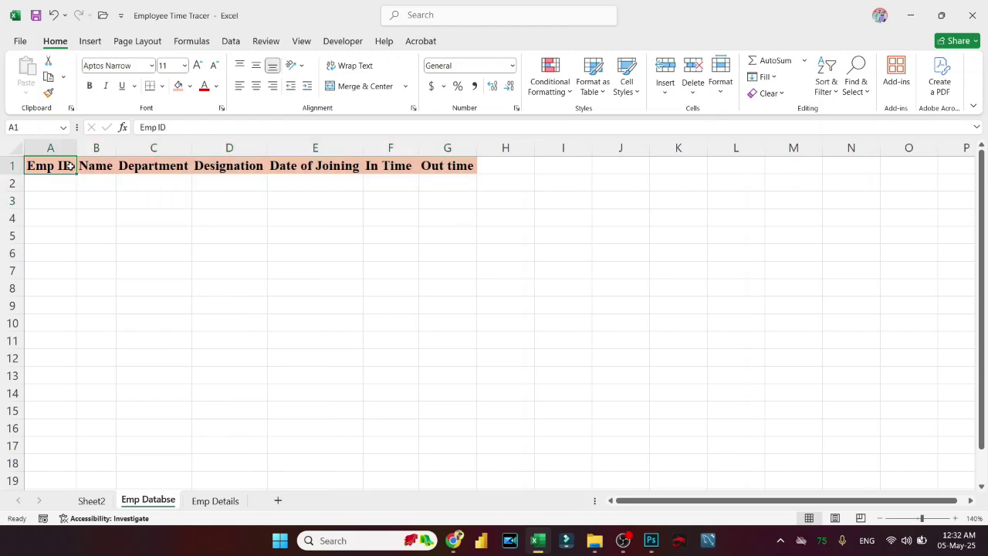
key("ctrl+shift+Right")
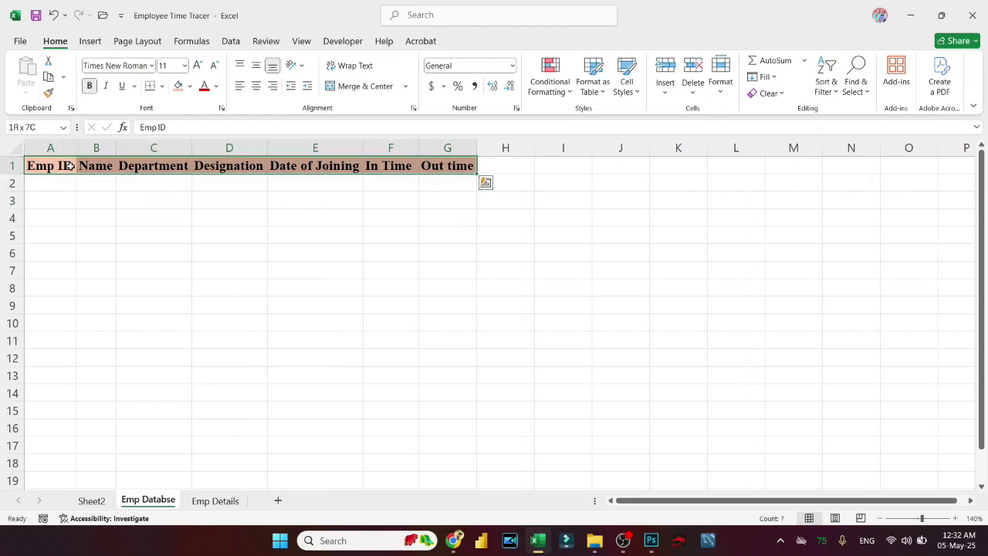
left_click(161, 86)
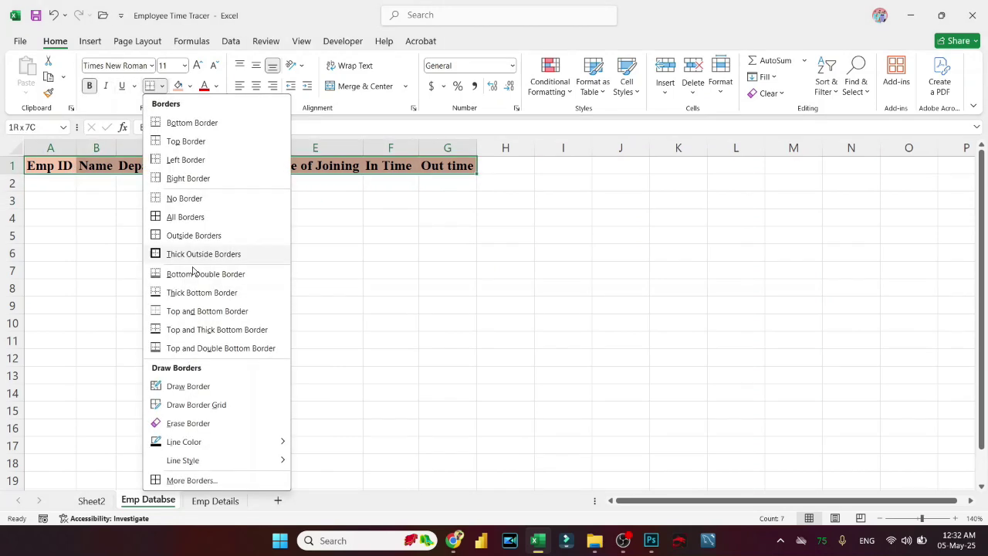
left_click(179, 217)
left_click(173, 218)
left_click(117, 149)
left_click_drag(117, 148, 159, 149)
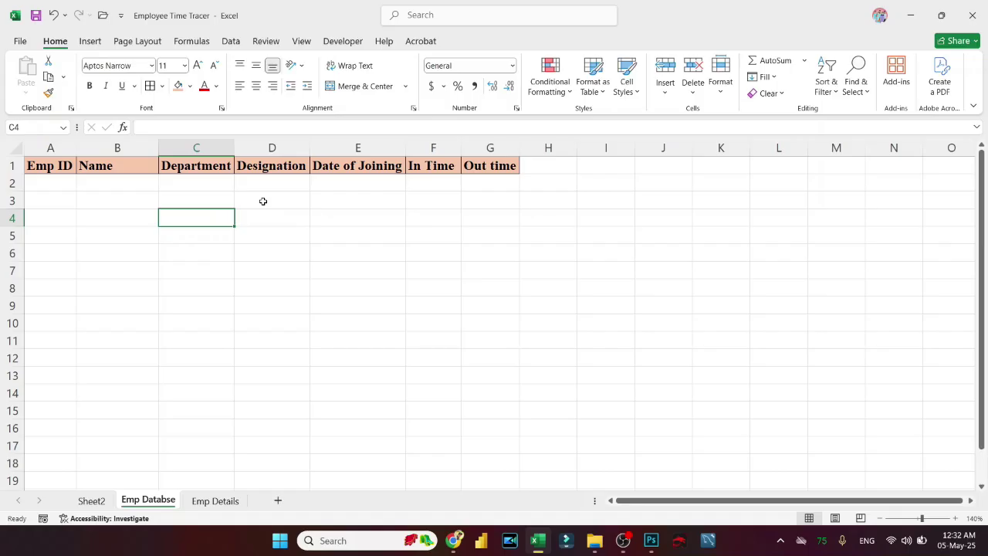
Merge and center cells C1:I1 in Sheet2
left_click(90, 501)
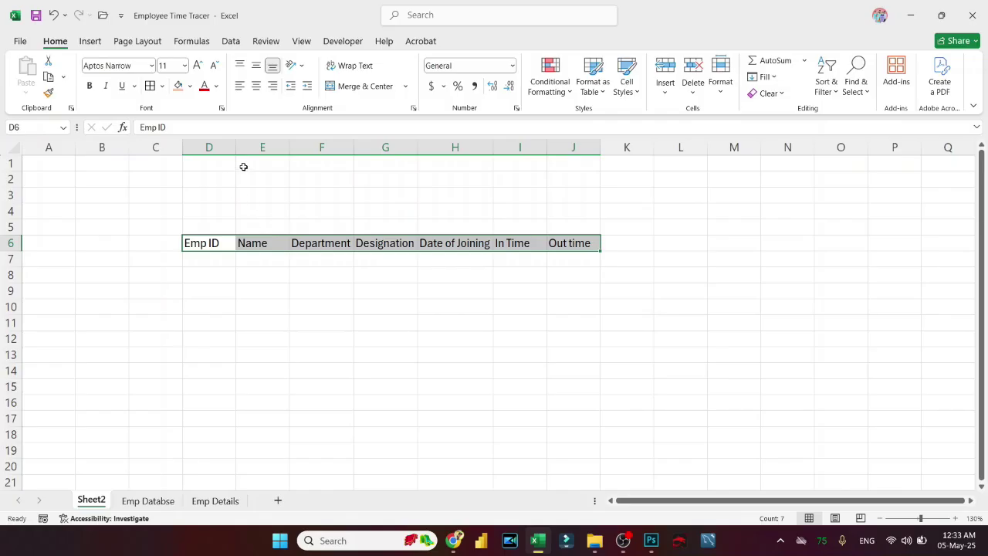
left_click_drag(231, 163, 505, 165)
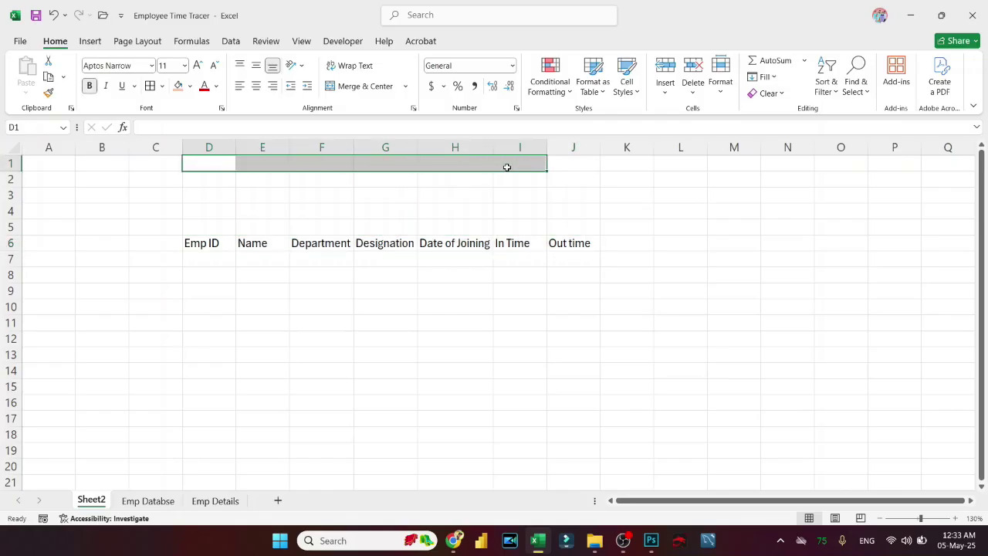
left_click_drag(155, 163, 504, 172)
left_click(377, 86)
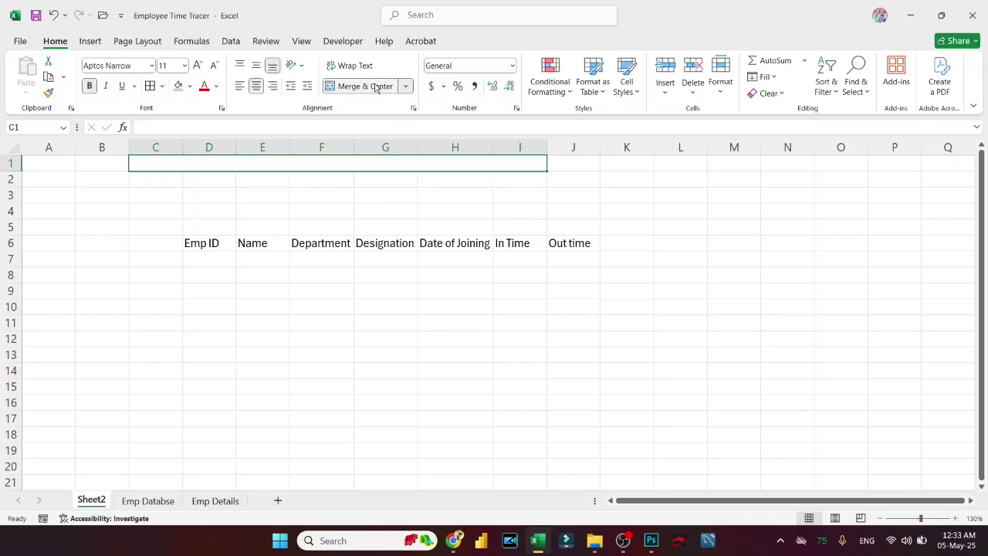
Enter the title "Employee Time Tracer" in the merged cell C1
type("E")
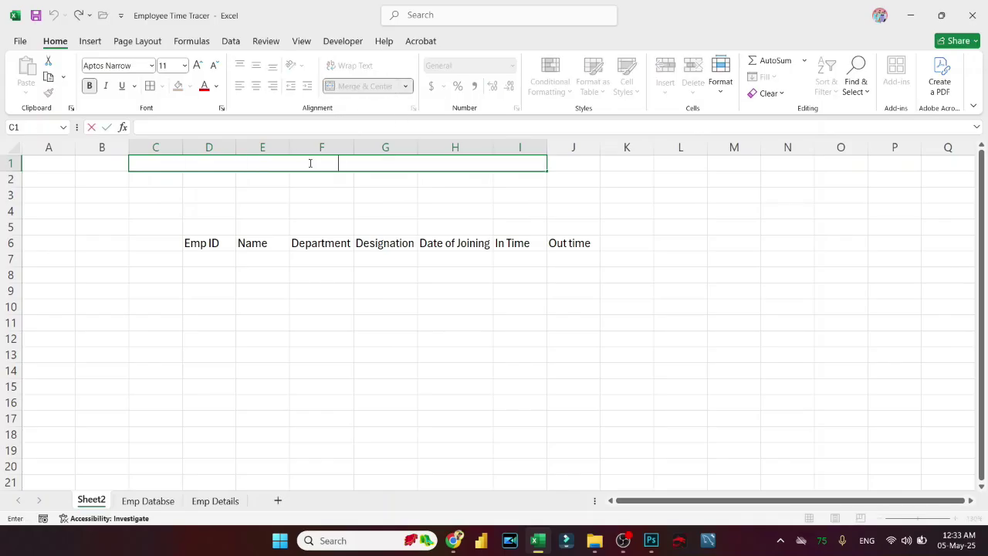
type("Mployee")
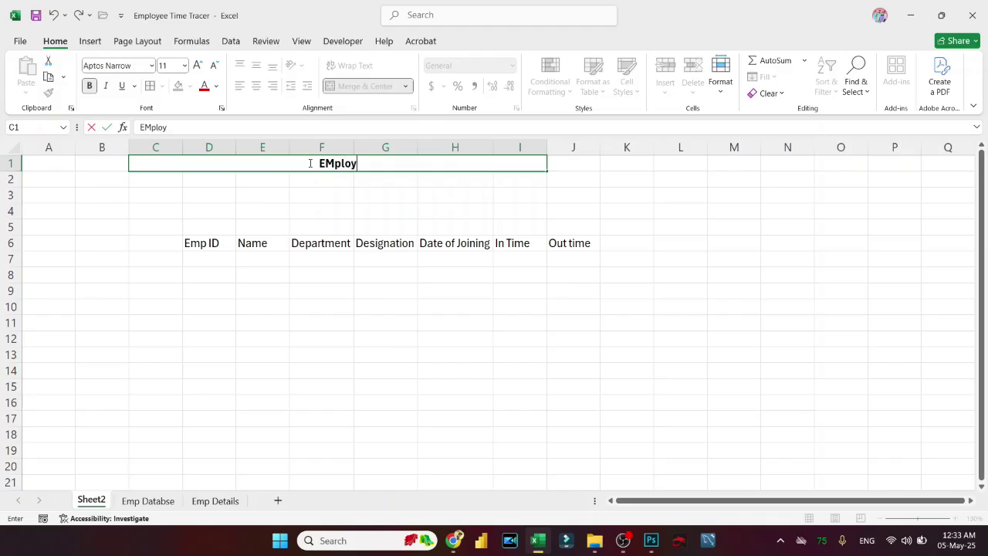
key("BackSpace")
key("BackSpace")
key("BackSpace")
key("BackSpace")
key("BackSpace")
key("BackSpace")
key("BackSpace")
type("mployee")
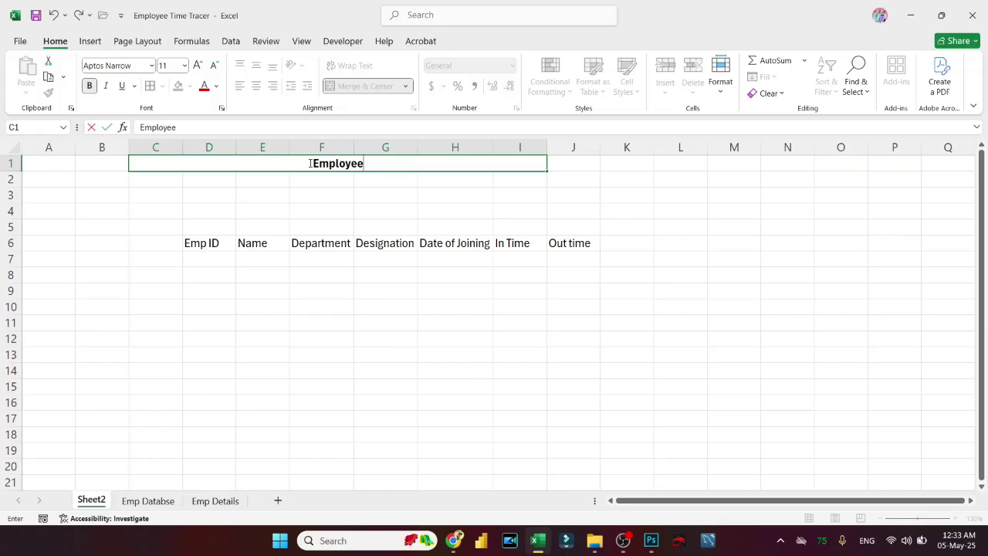
type(" Time")
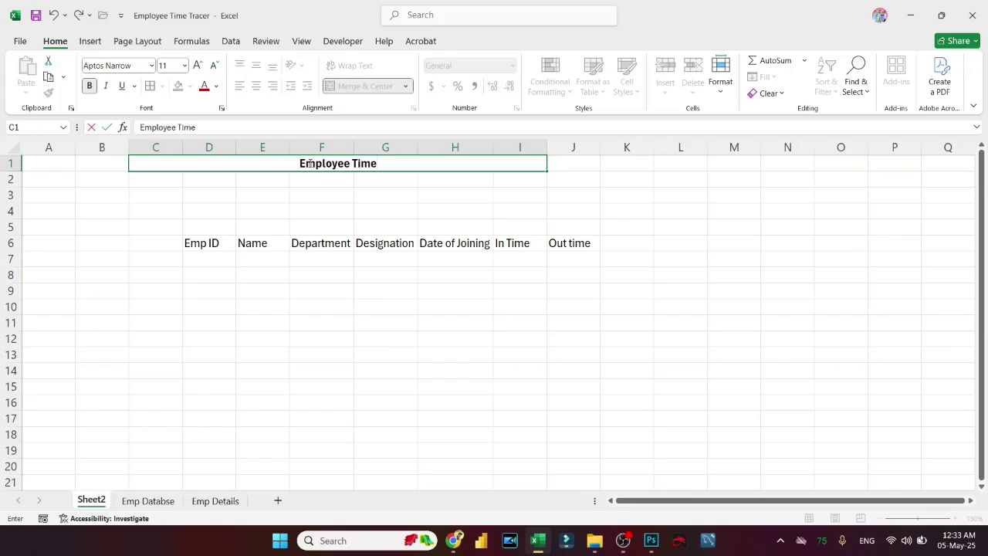
type(" Tracer")
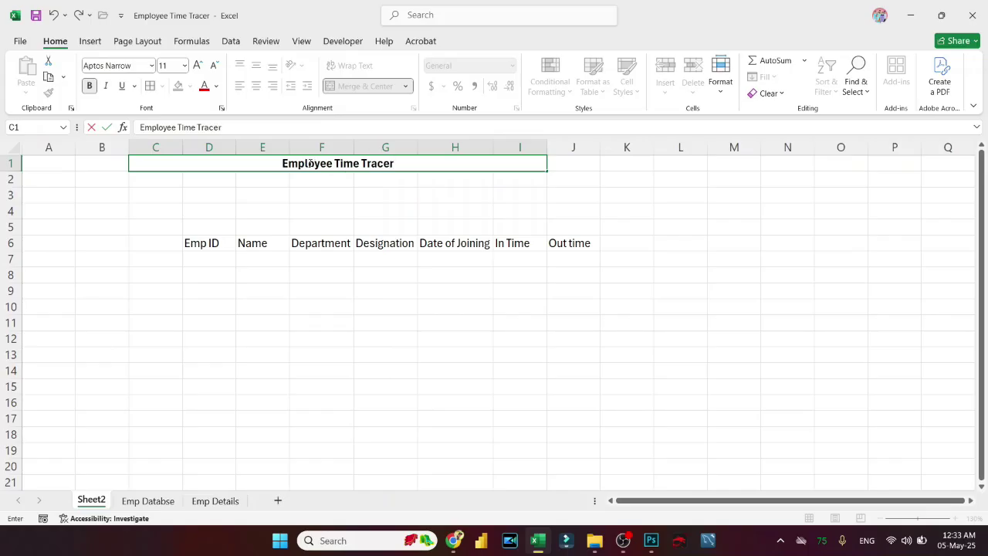
key("Return")
Increase the height of row 1 to about double and middle-align the title vertically
left_click(307, 163)
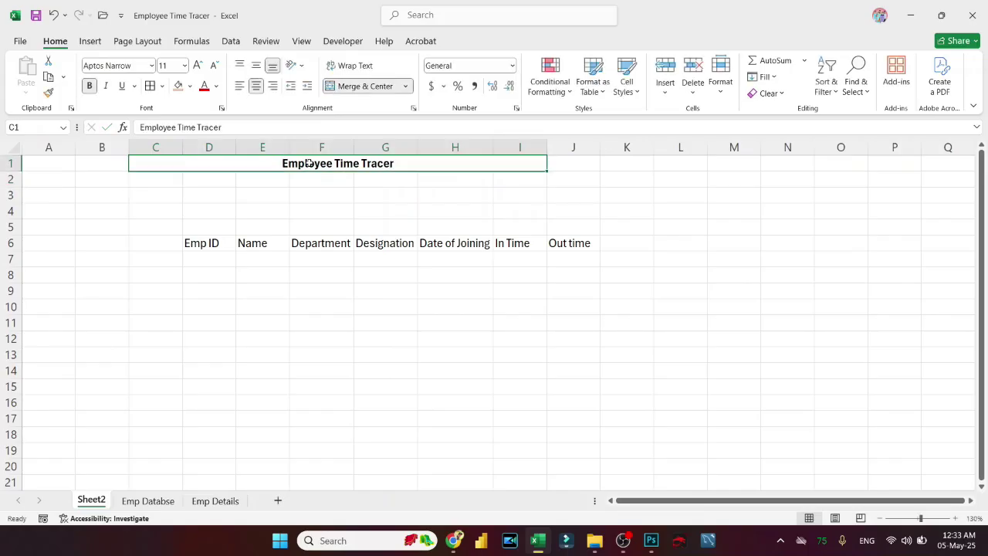
left_click_drag(11, 170, 10, 185)
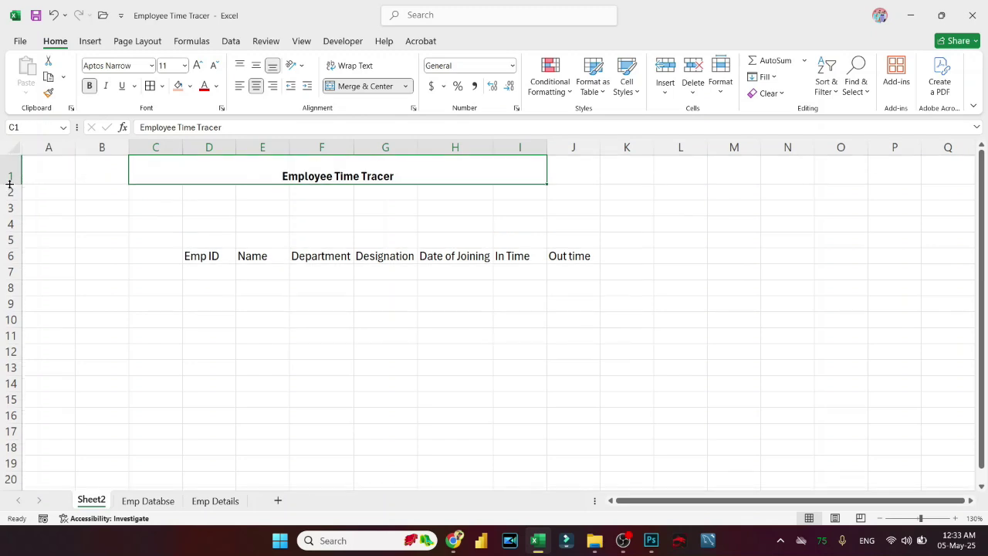
left_click(256, 67)
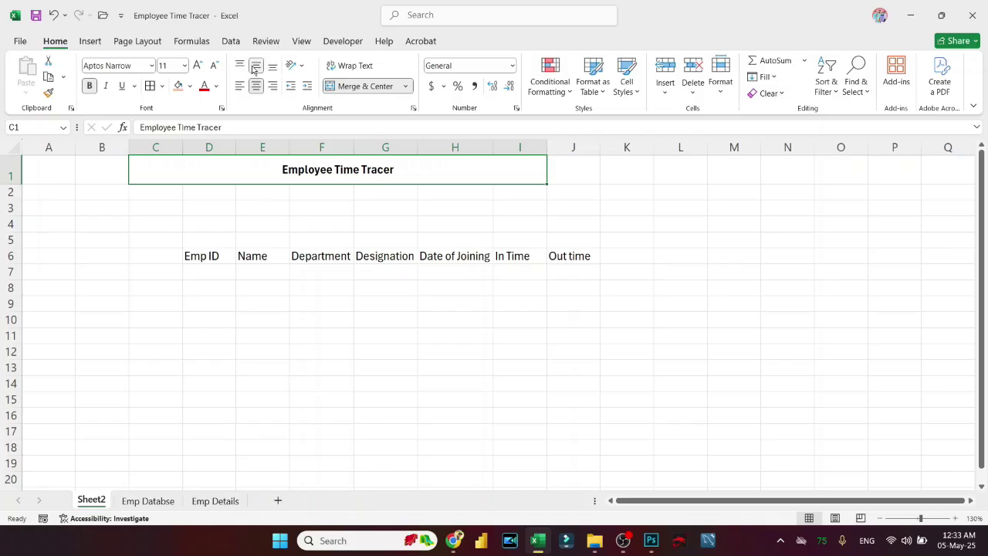
Format the title in C1 as Times New Roman at size 18
left_click(139, 67)
type("Times New Roman")
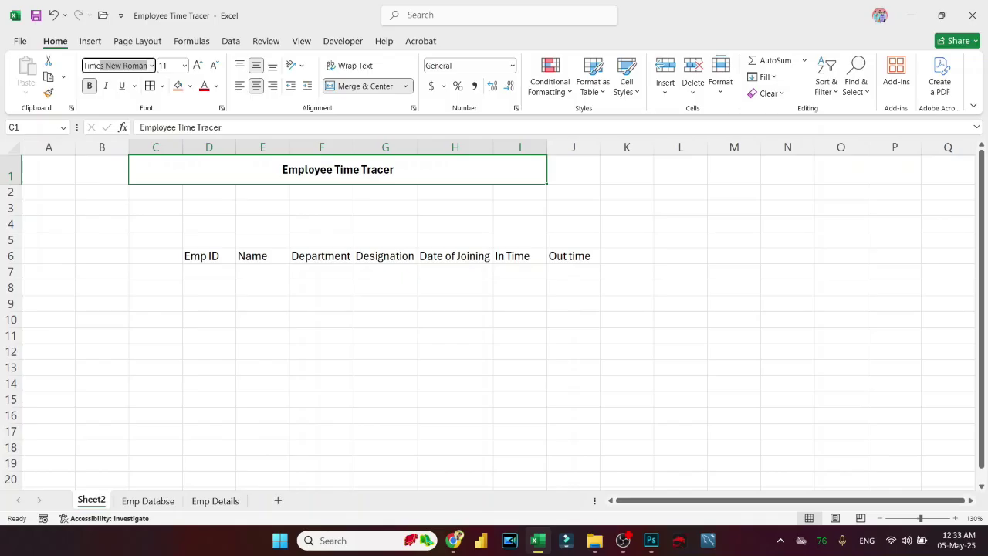
key("Return")
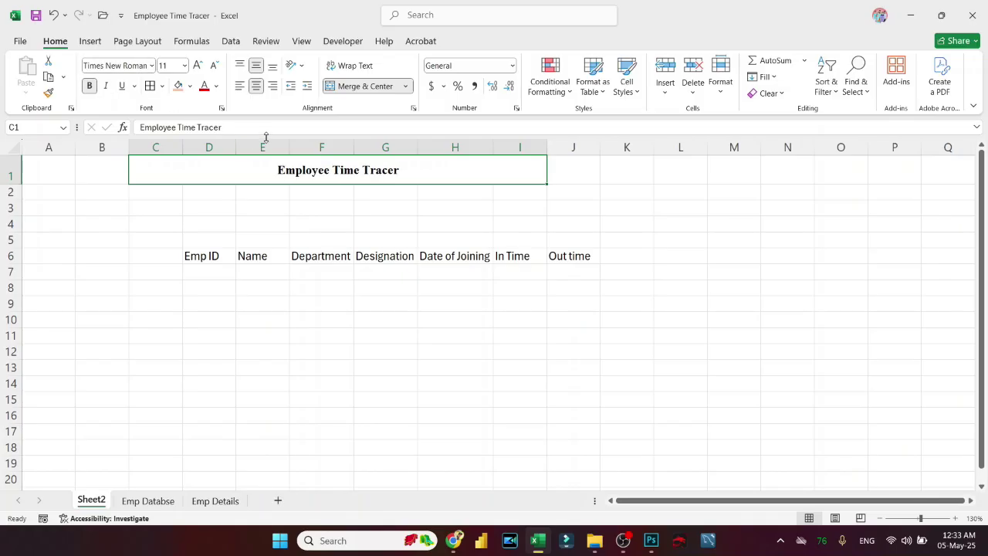
left_click(198, 64)
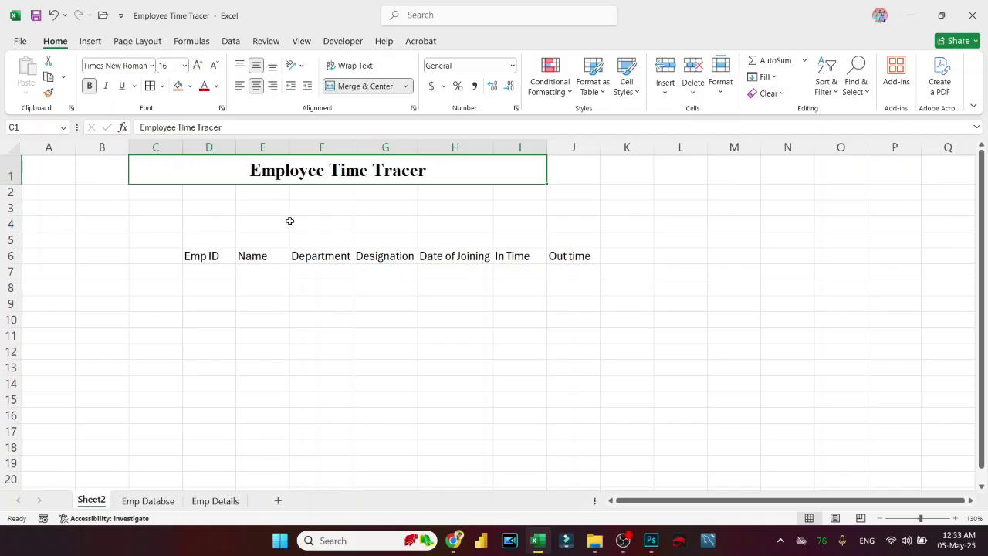
left_click(198, 67)
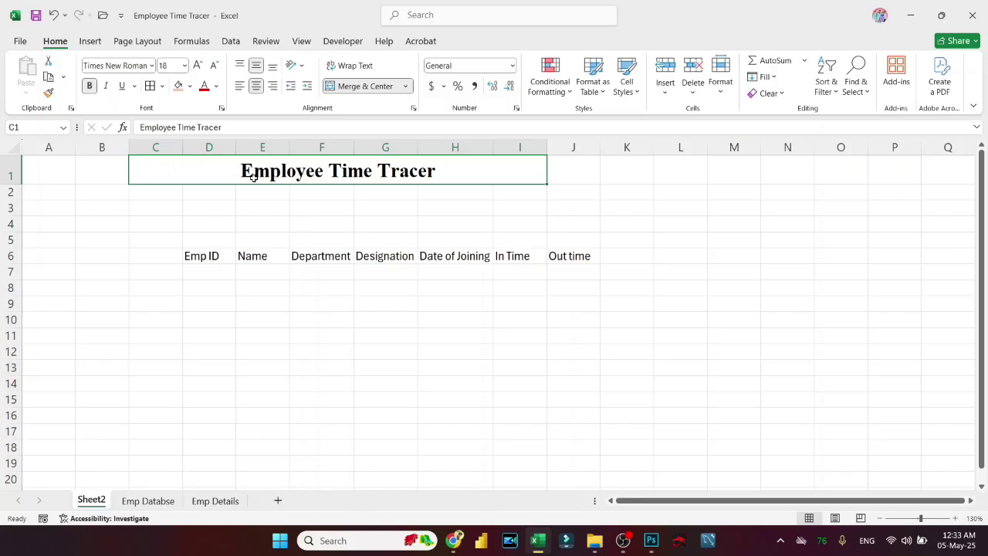
Move the Emp ID label from D6 up to D5 in Sheet2
left_click(198, 260)
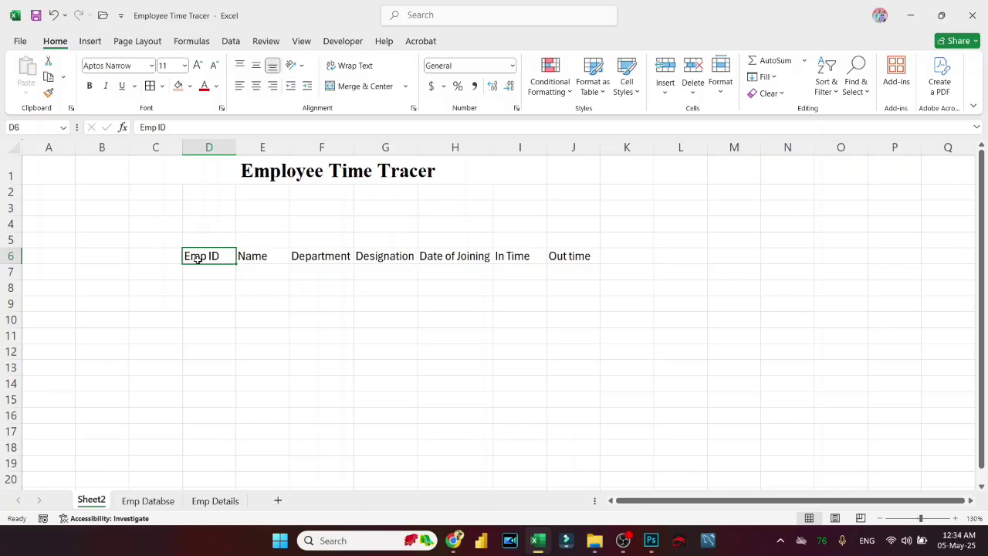
key("ctrl+c")
key("Up")
key("Up")
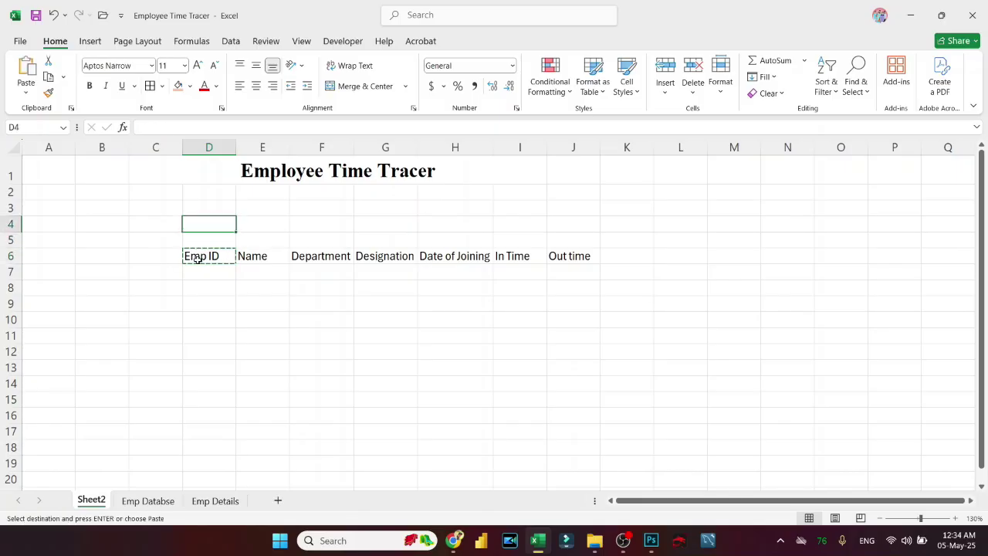
key("Up")
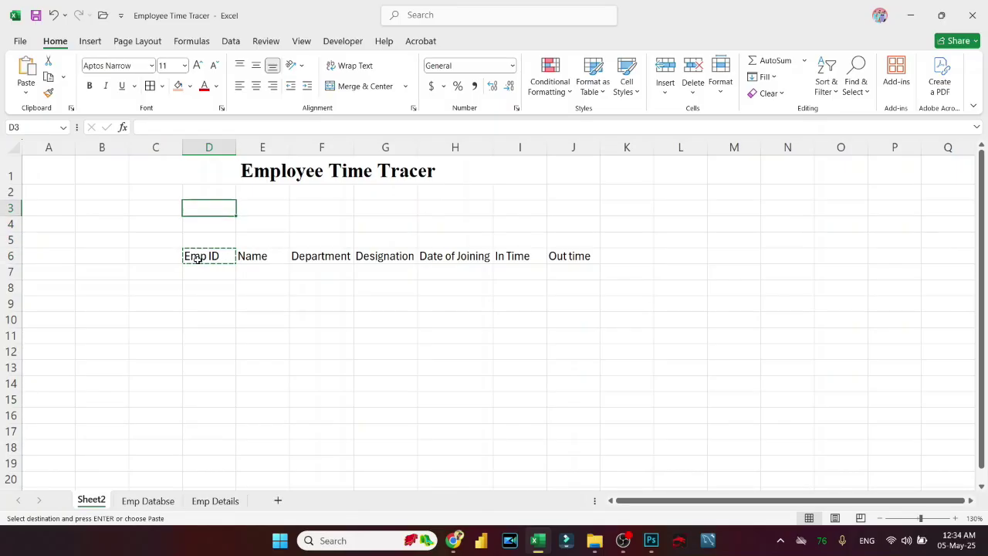
key("Down")
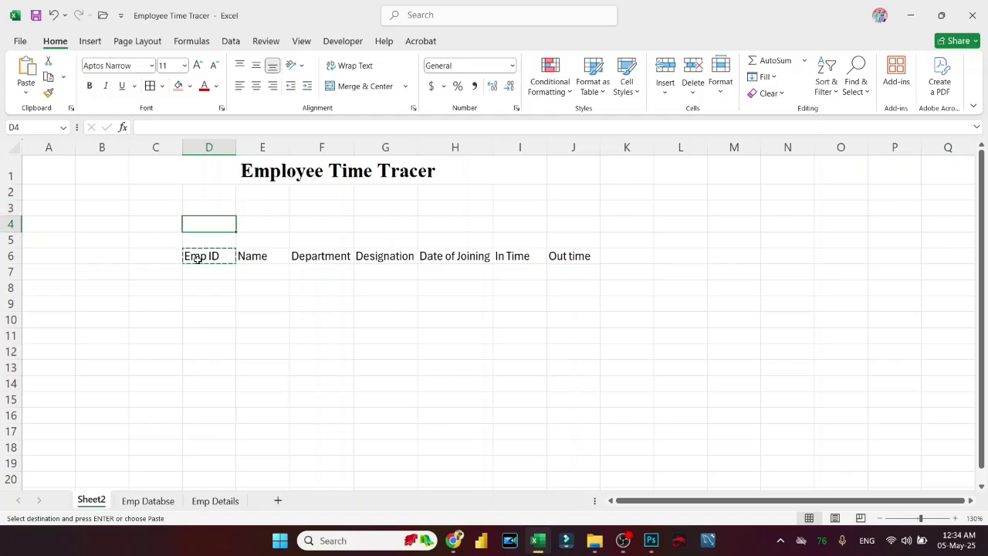
key("Down")
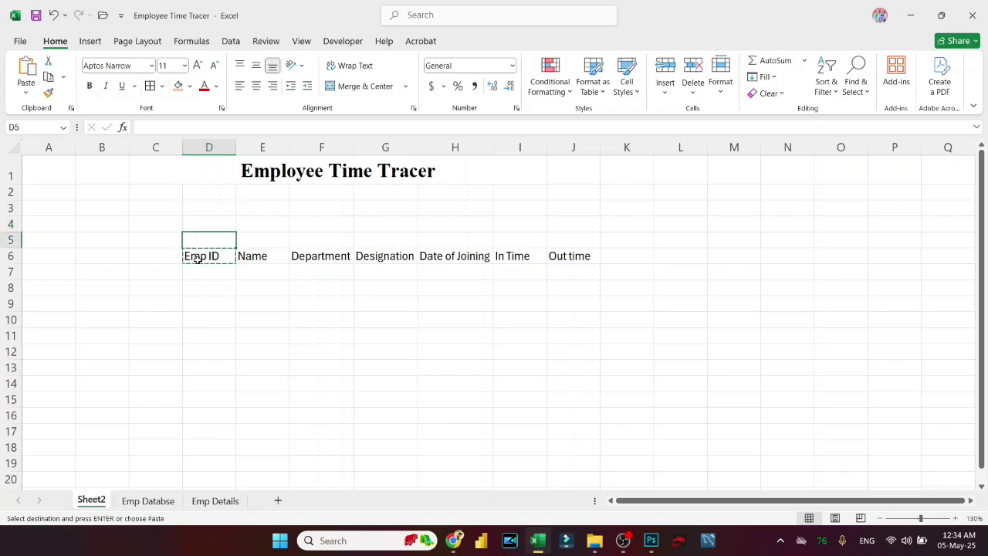
key("ctrl+v")
key("Down")
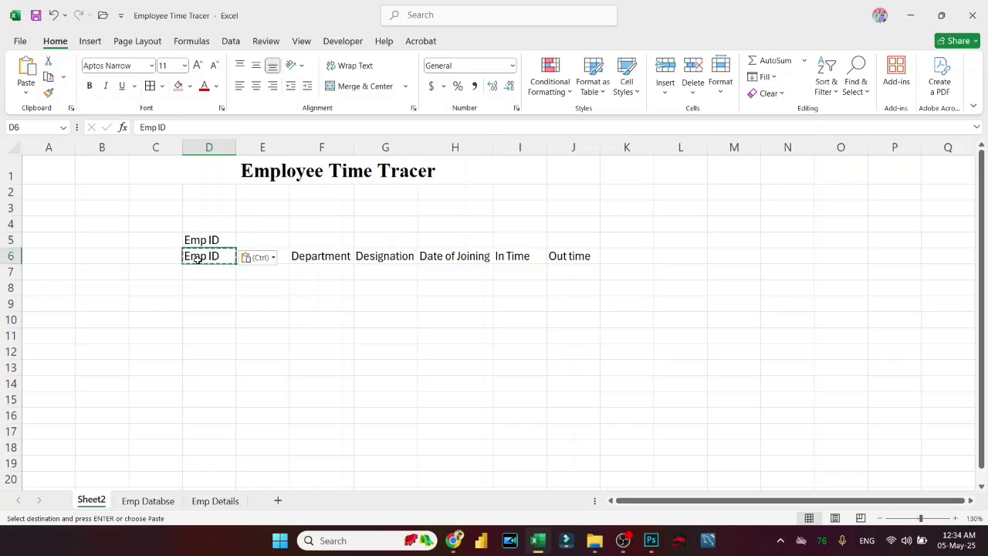
key("Delete")
Move the Name label from E6 to D7, leaving a blank row below Emp ID
key("Right")
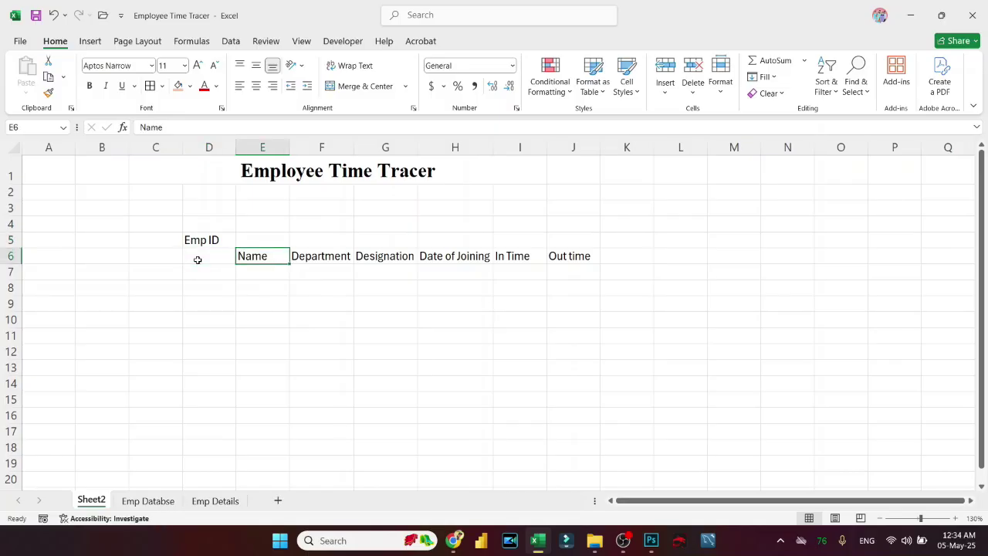
key("ctrl+c")
key("Left")
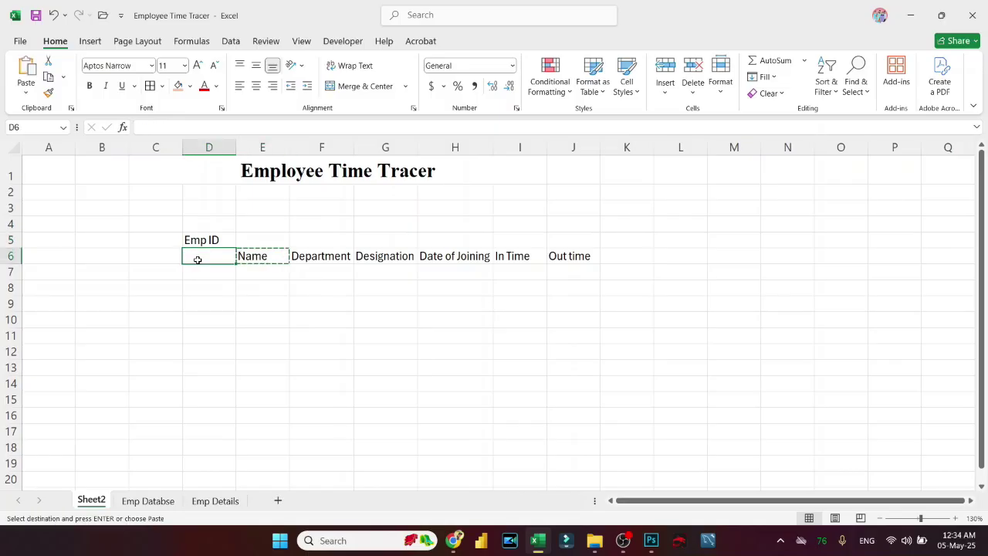
key("ctrl+v")
key("Right")
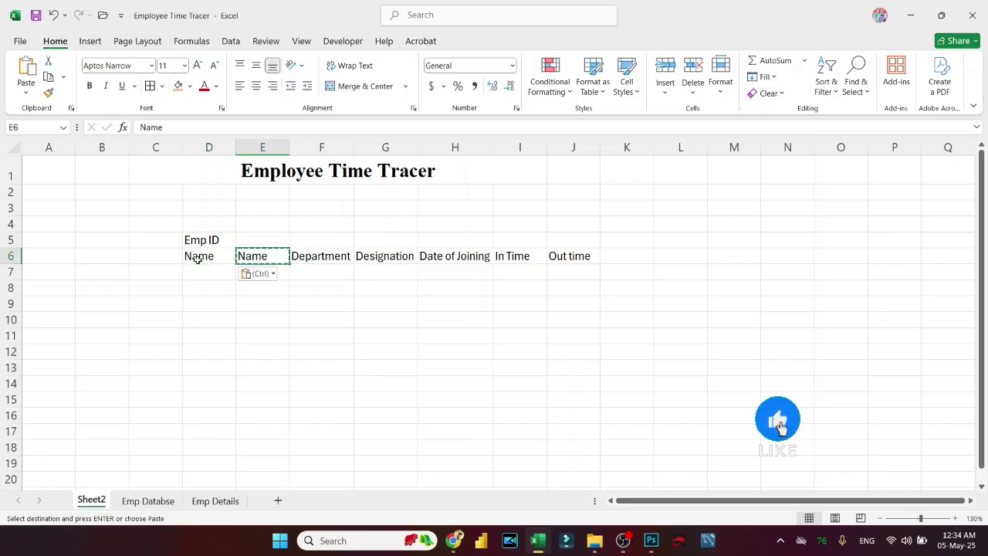
key("Delete")
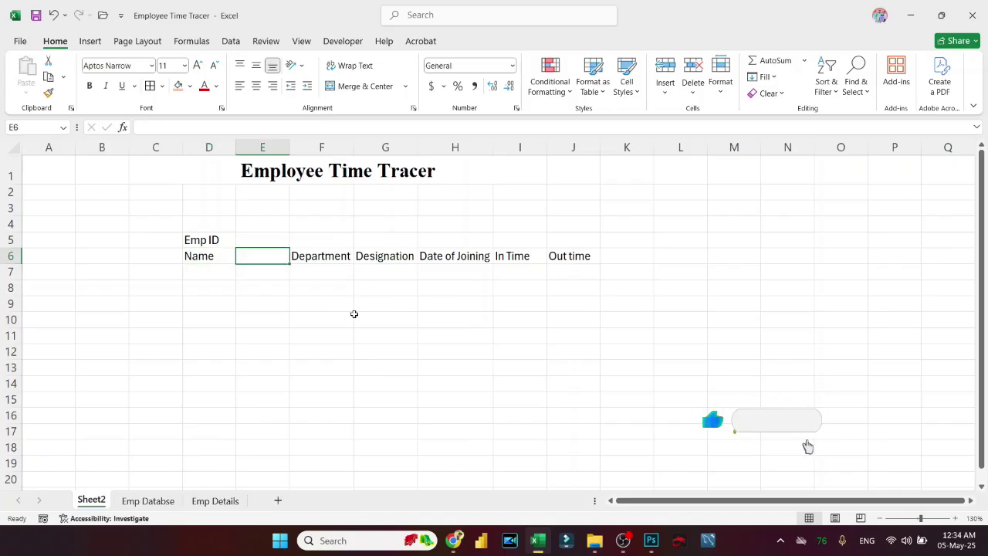
left_click(324, 257)
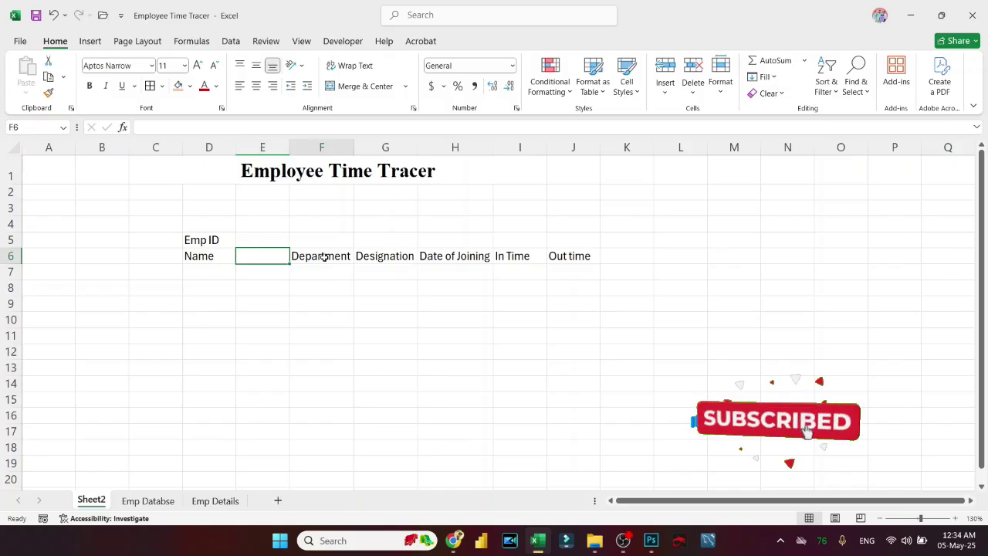
key("Left")
key("Left")
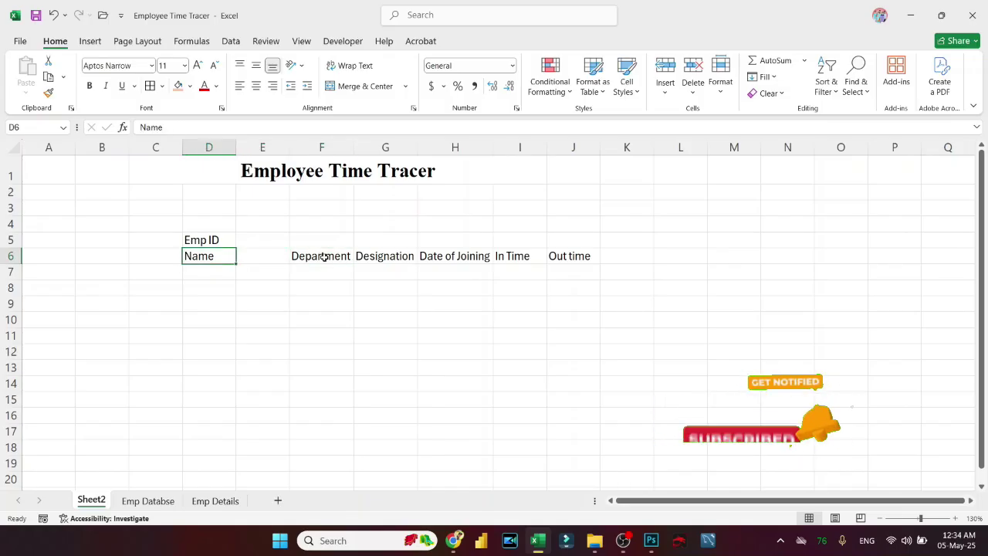
key("ctrl+x")
key("Down")
key("ctrl+v")
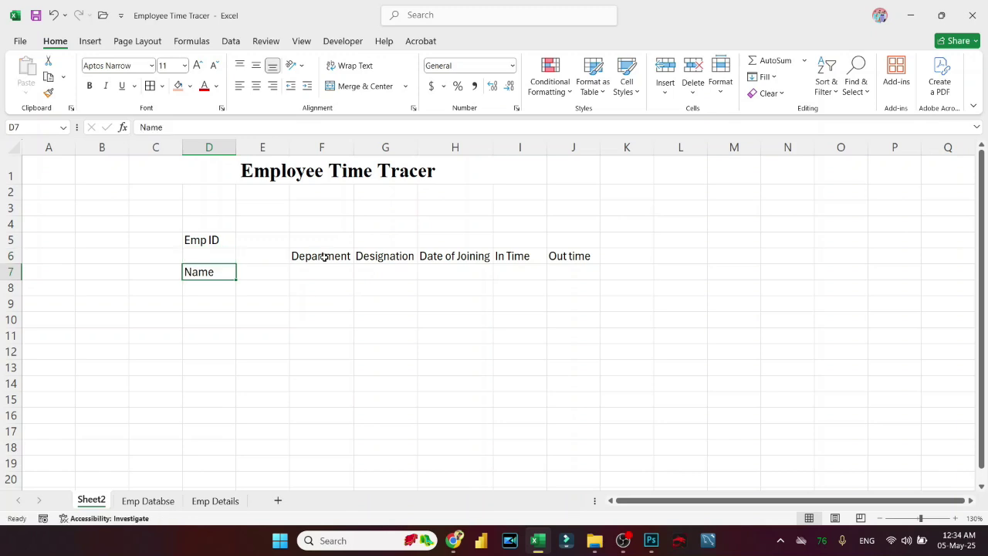
Move the Department label from F6 to H7, on the same row as Name
key("Up")
key("Right")
key("Right")
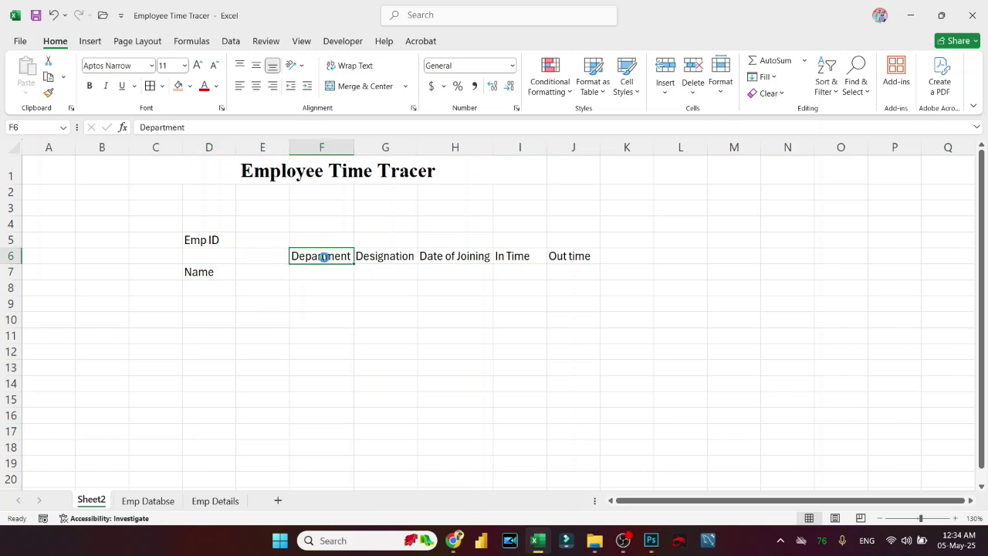
key("ctrl+x")
key("Down")
key("Right")
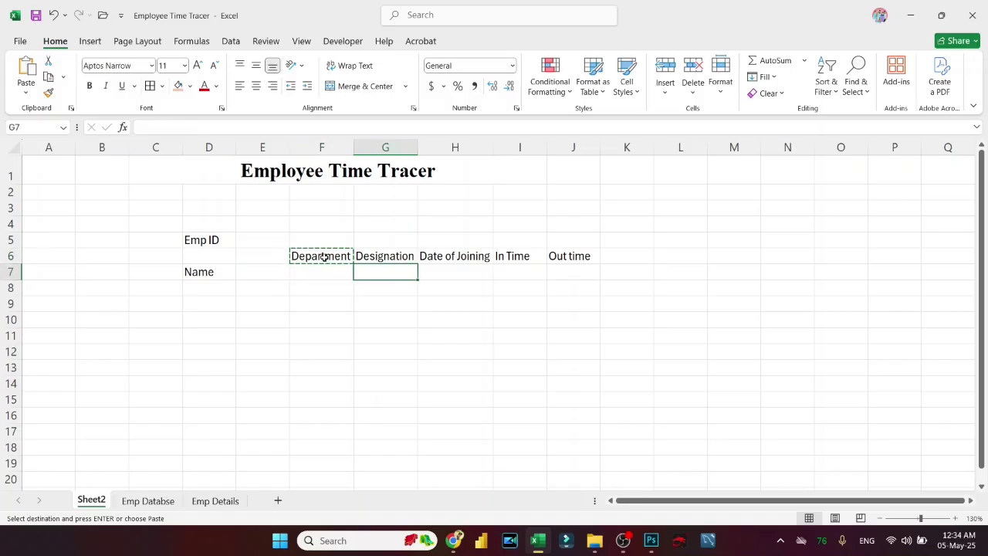
key("Right")
key("ctrl+v")
Move the Designation label from G6 to D9, two rows below Name
key("Up")
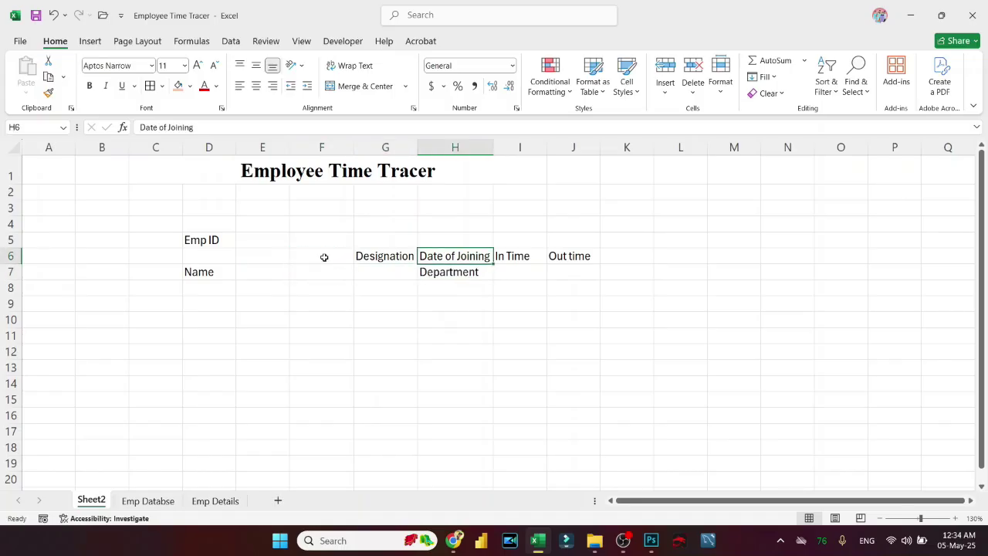
key("Left")
key("ctrl+x")
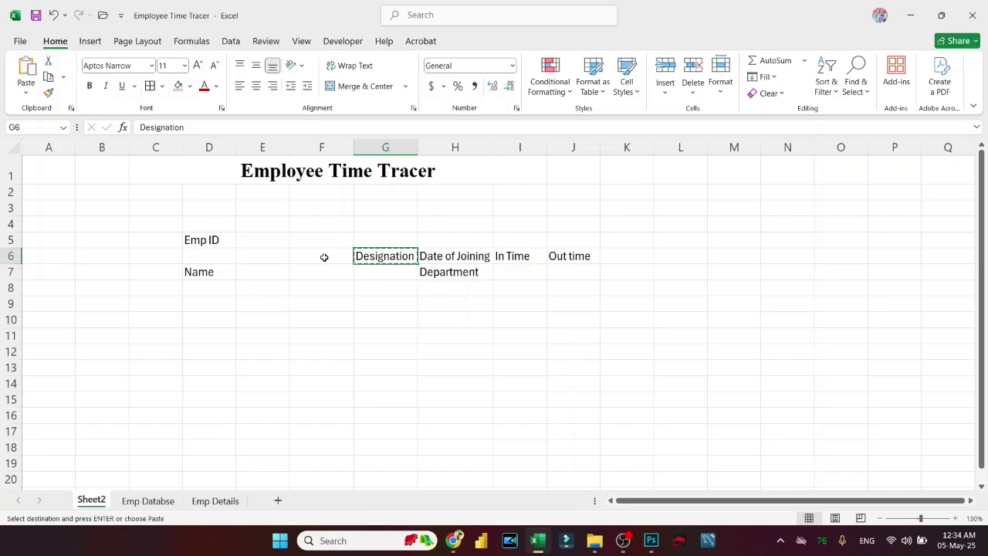
left_click(202, 301)
key("ctrl+v")
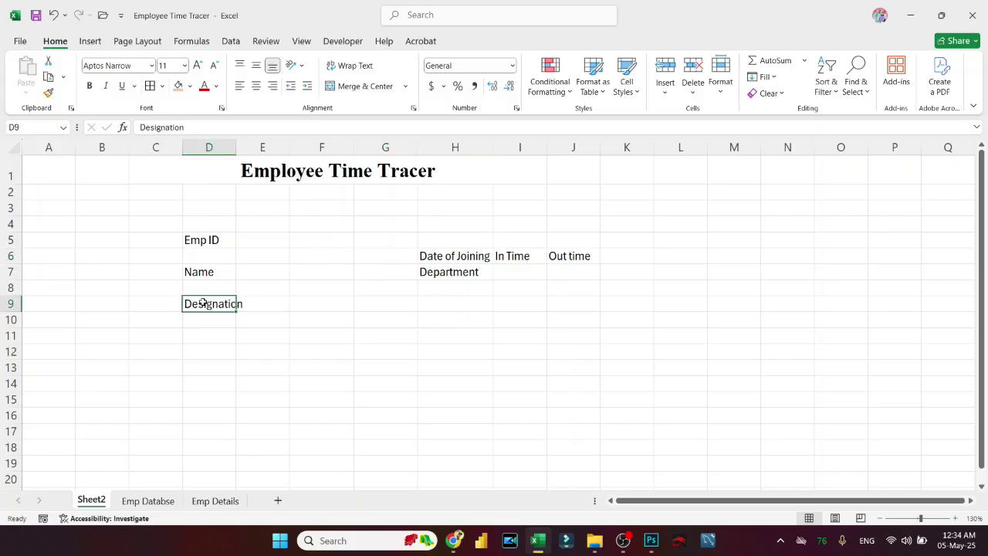
Move the Date of Joining label from H6 to H9, level with Designation
left_click(472, 258)
key("ctrl+x")
left_click(453, 301)
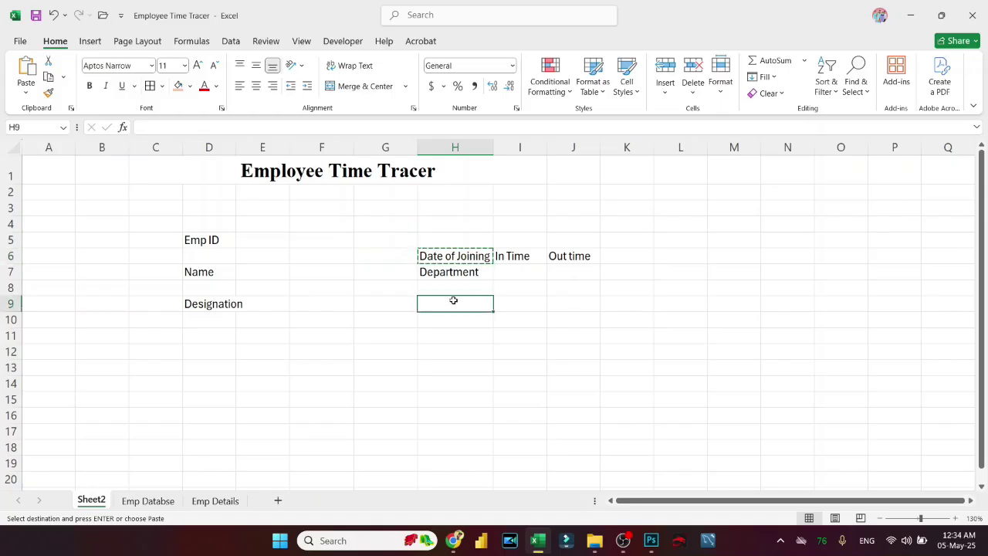
key("ctrl+v")
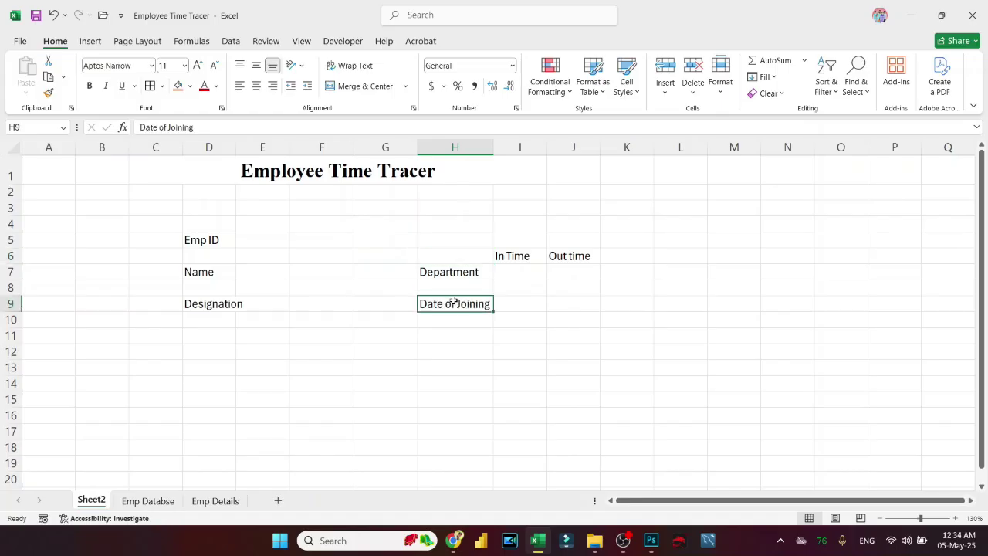
Move the In Time label from I6 to D11, two rows below Designation
left_click(524, 255)
key("ctrl+x")
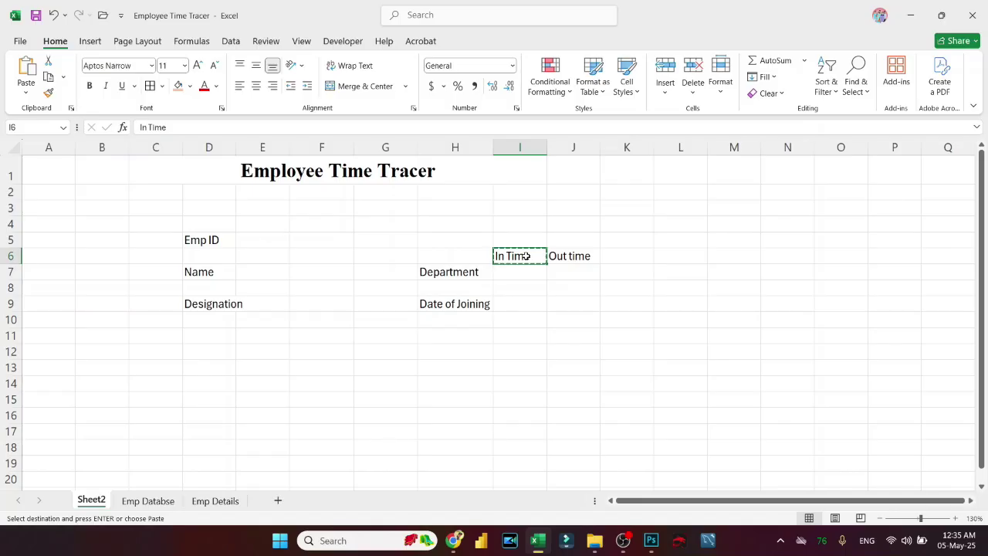
left_click(213, 322)
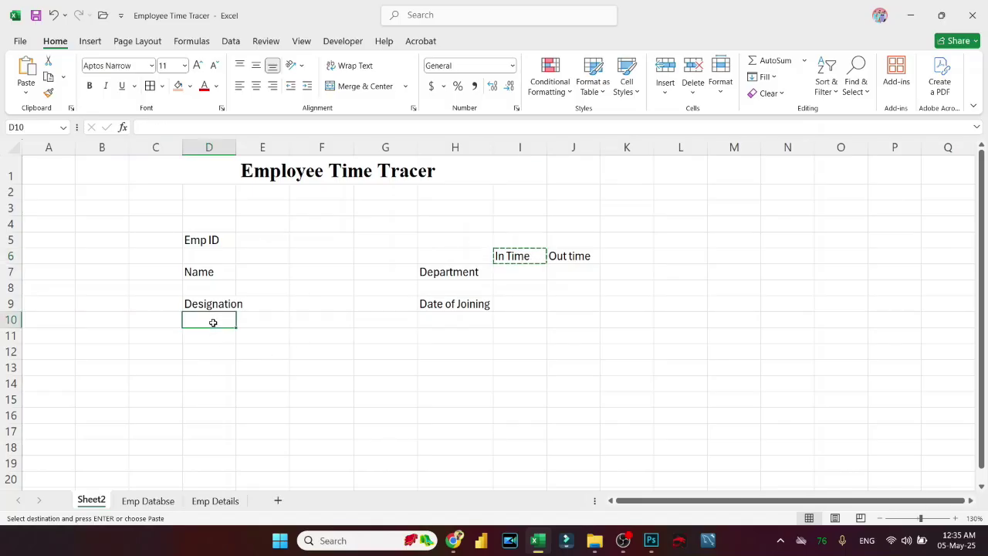
left_click(212, 333)
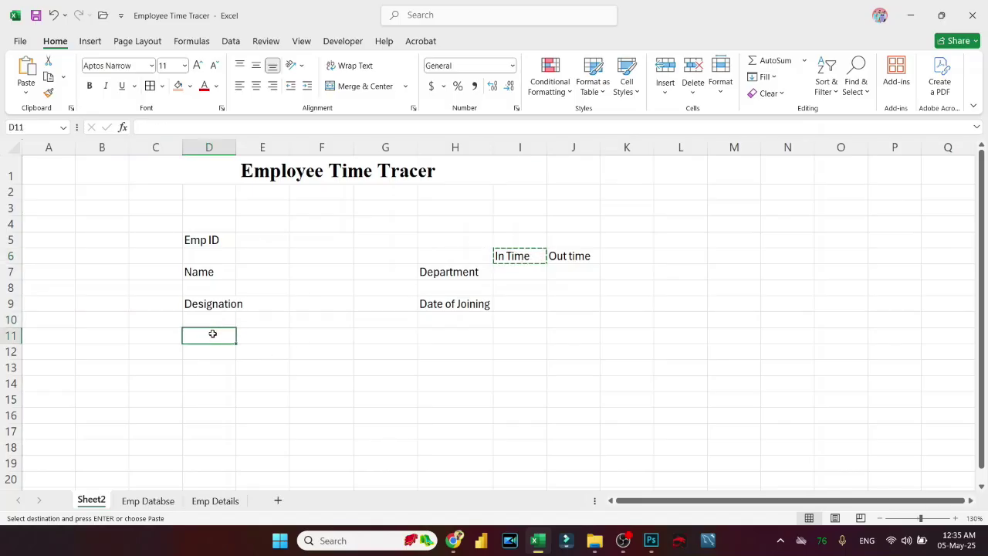
key("ctrl+v")
Move the Out time label from J6 to H11, level with In Time
left_click(568, 255)
key("ctrl+x")
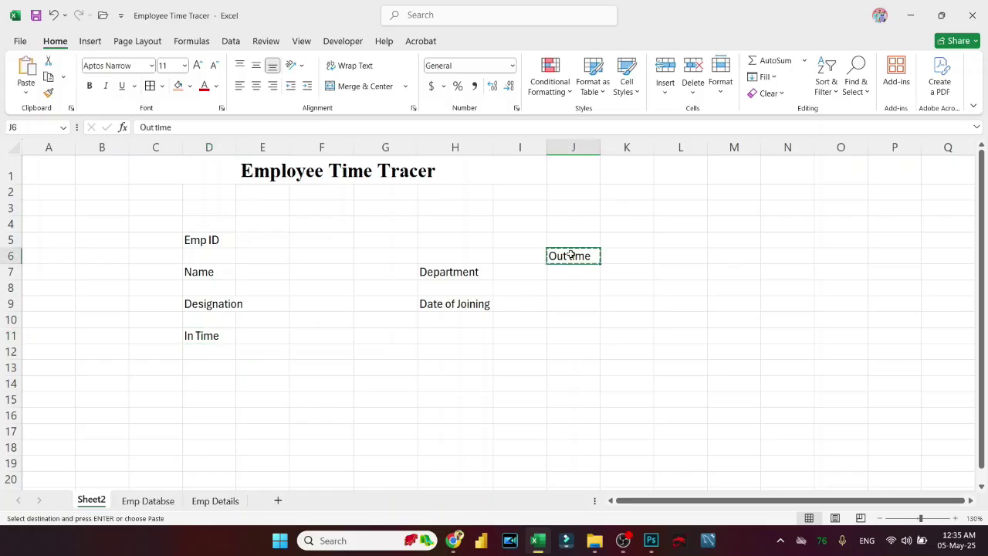
left_click(453, 316)
key("ctrl+v")
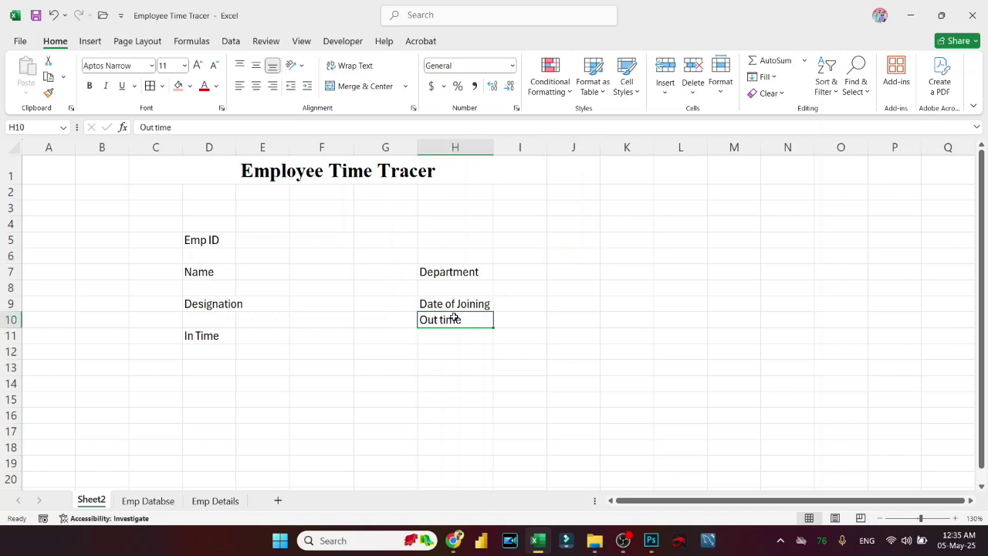
key("ctrl+z")
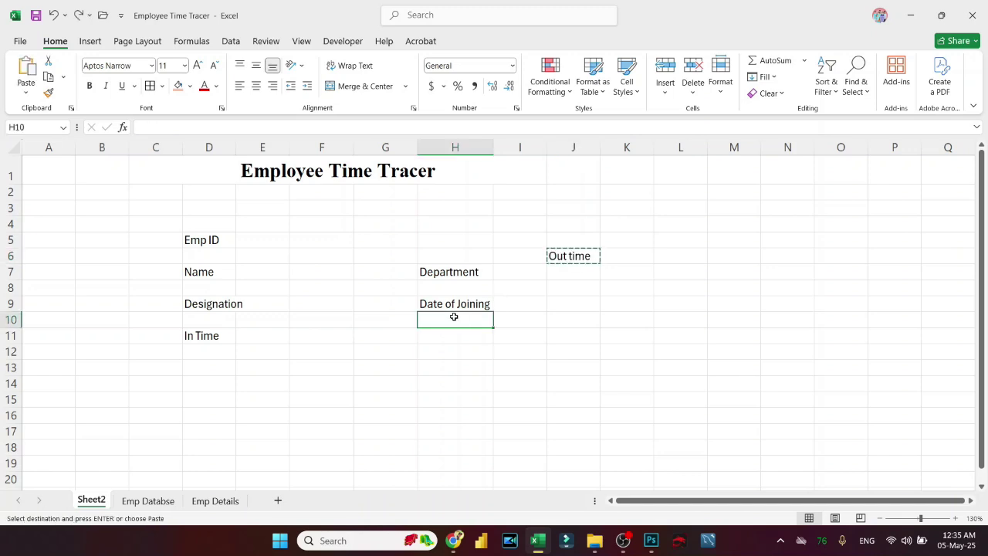
left_click(449, 335)
key("ctrl+v")
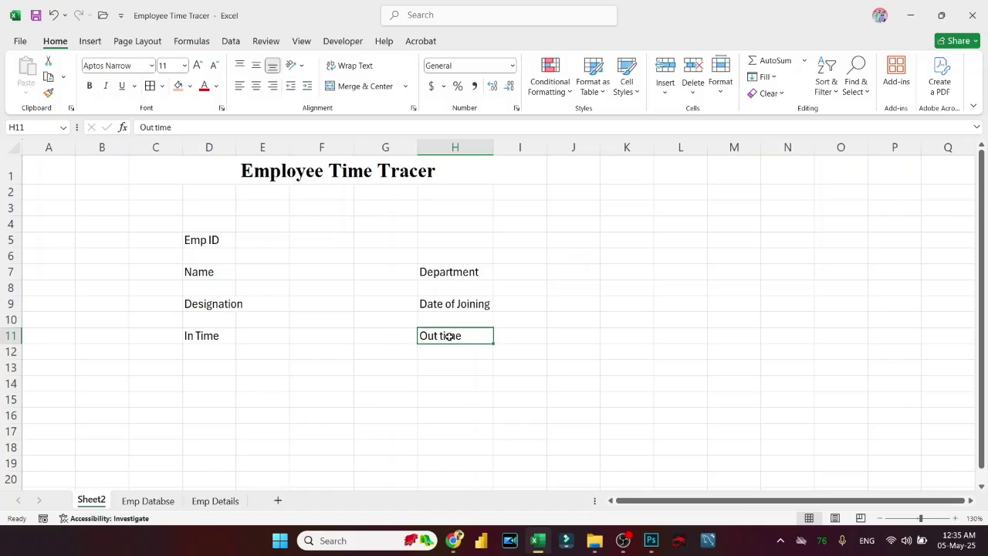
Review the form's labels and entry cells in Sheet2 and the column headers in the Emp Databse sheet
left_click(249, 243)
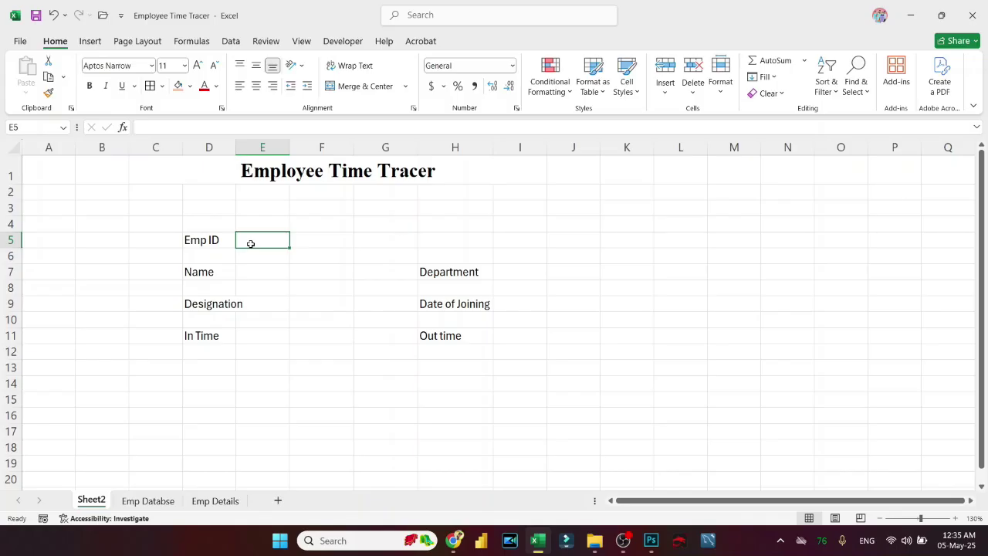
left_click(261, 272)
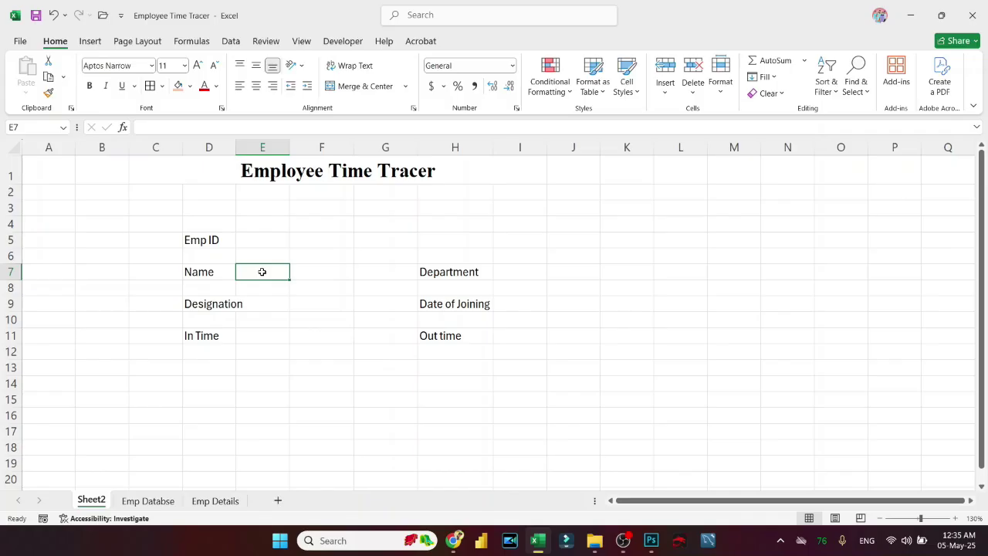
left_click(255, 304)
left_click(483, 273)
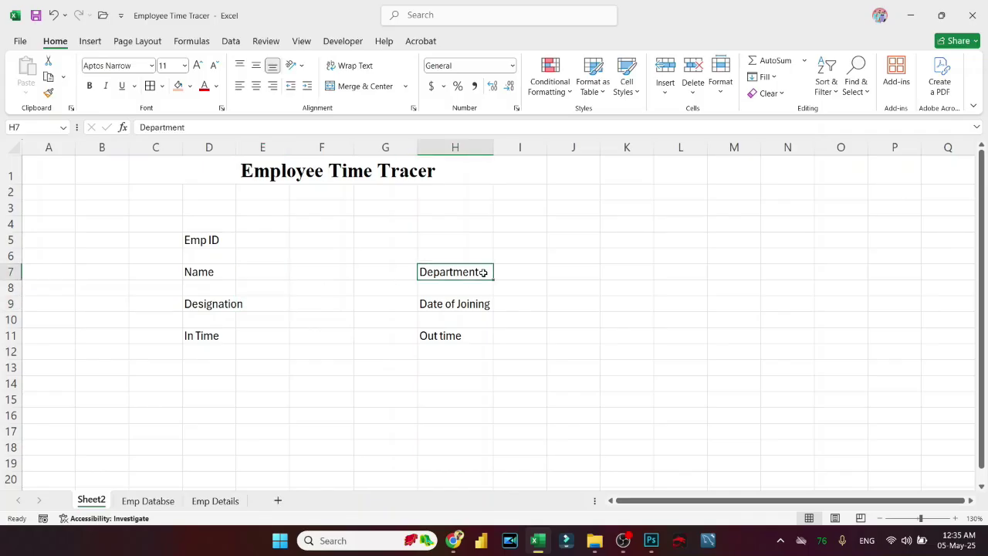
left_click(460, 307)
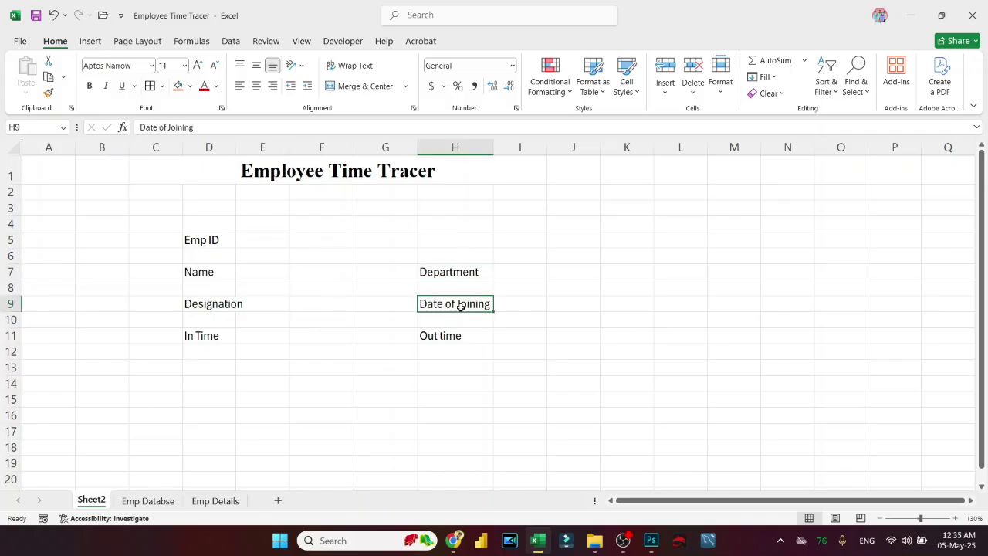
left_click(192, 338)
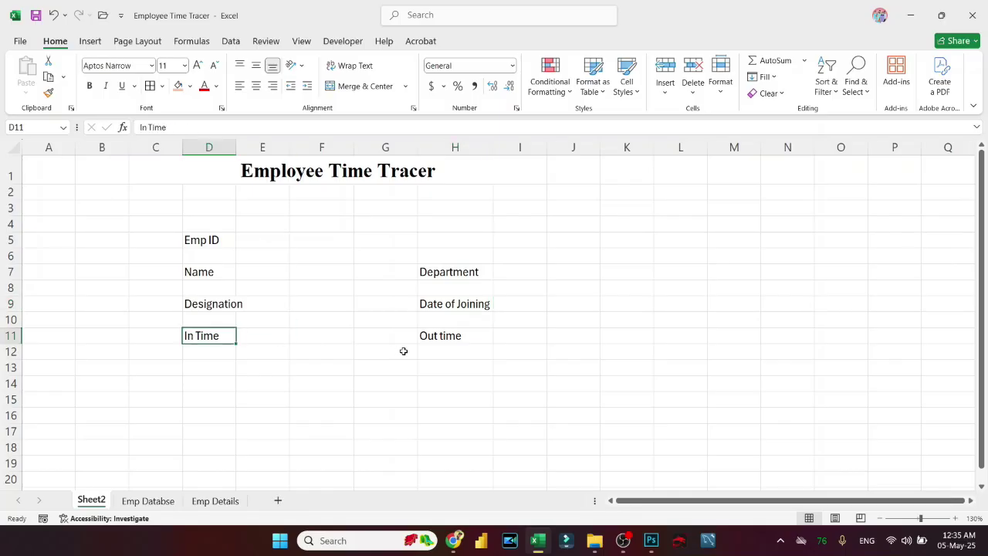
left_click(450, 333)
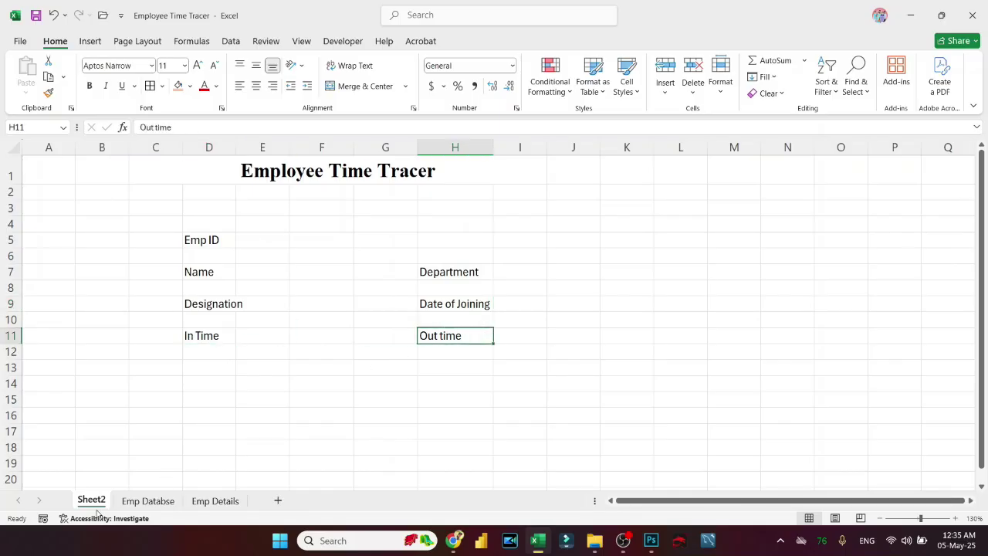
left_click(144, 499)
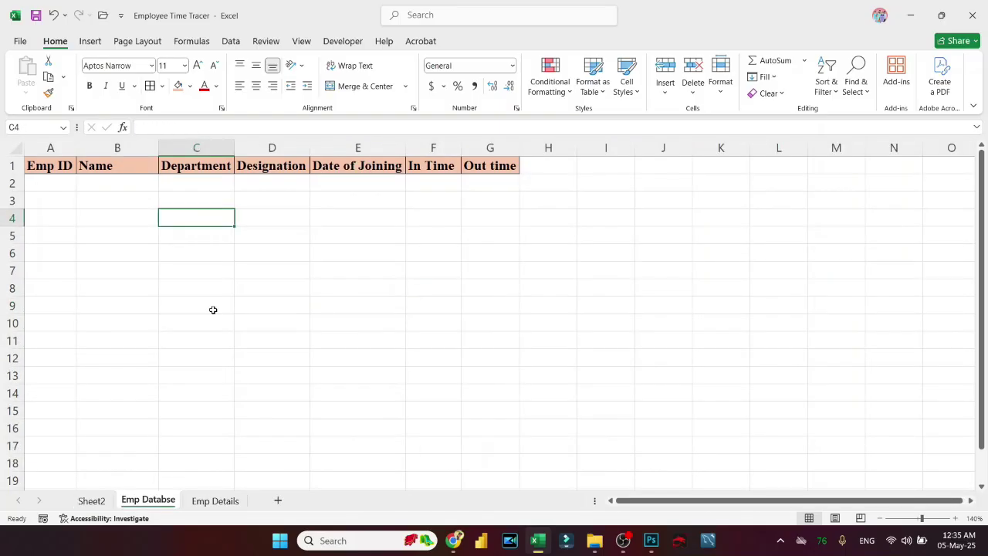
left_click(91, 500)
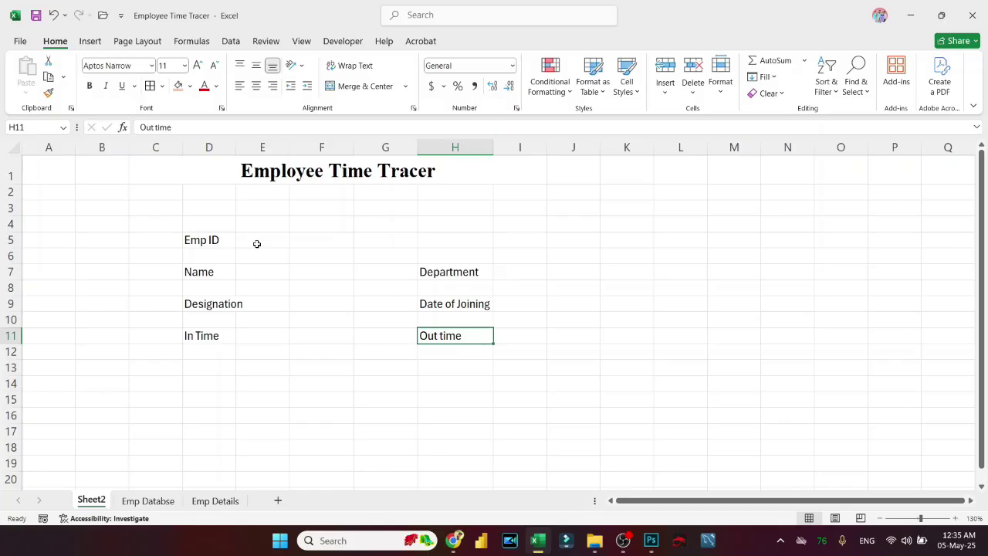
Auto-fit column D to the width of the form labels
double_click(236, 146)
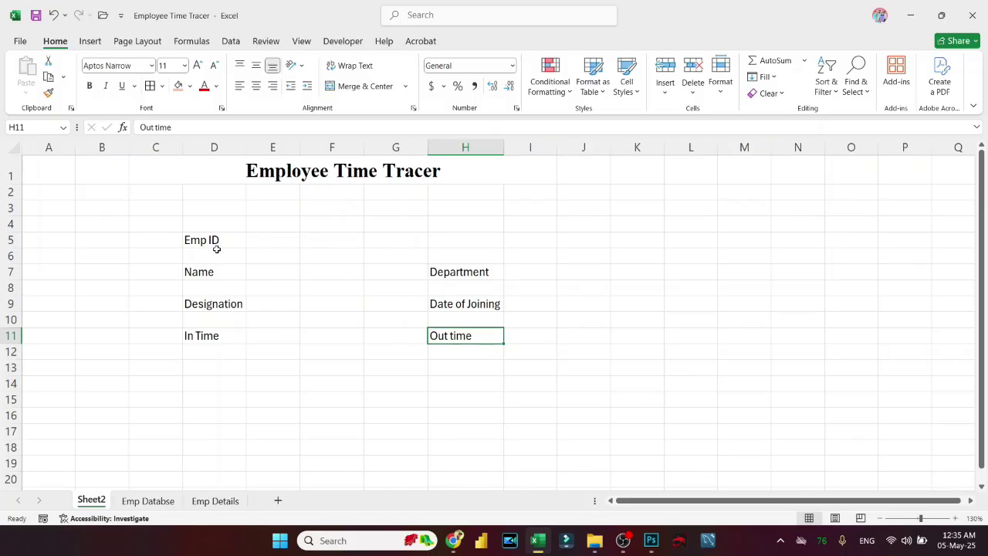
left_click(286, 246)
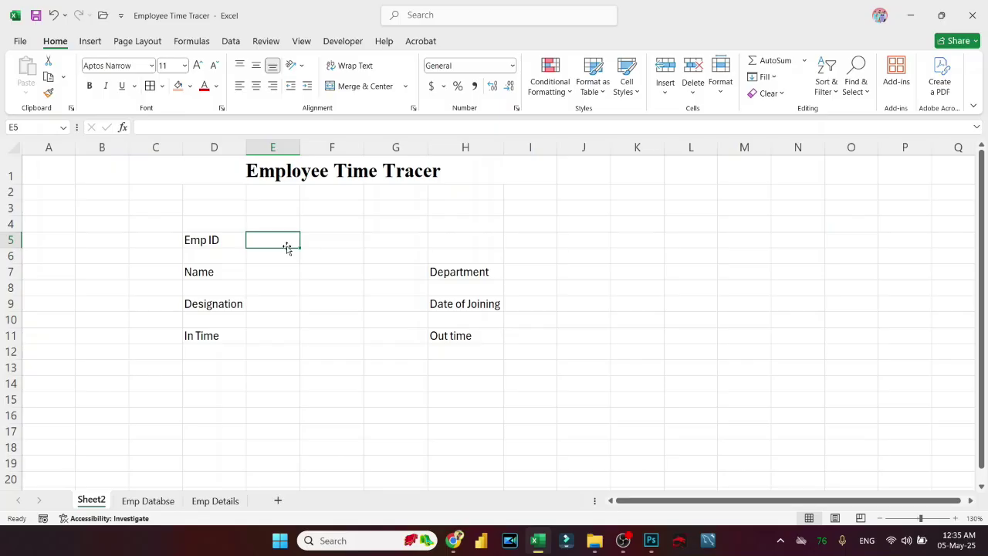
left_click(203, 304)
left_click(205, 289)
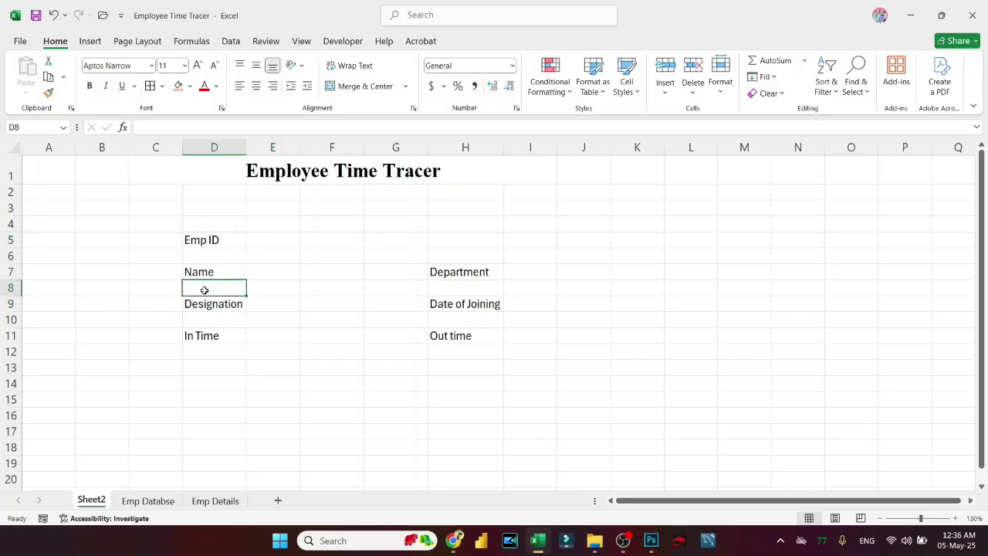
left_click(215, 274)
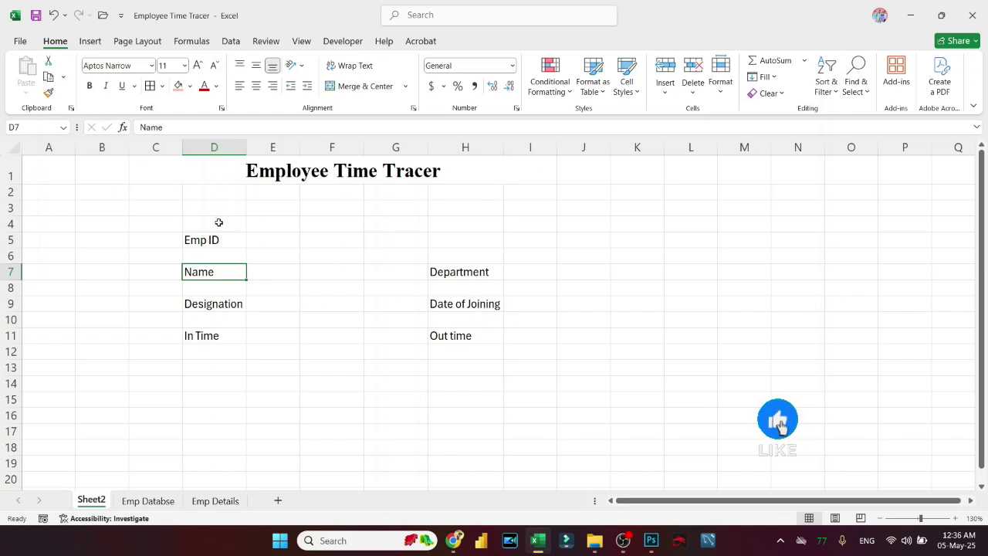
Delete the two empty columns A and B to bring the form closer to the sheet's edge
left_click_drag(101, 146, 64, 142)
key("ctrl+minus")
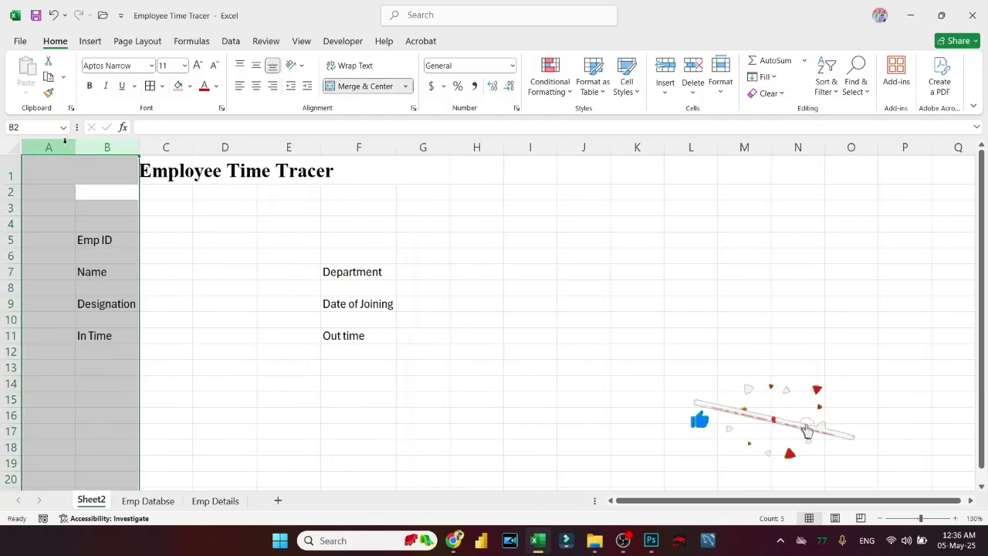
left_click(241, 252)
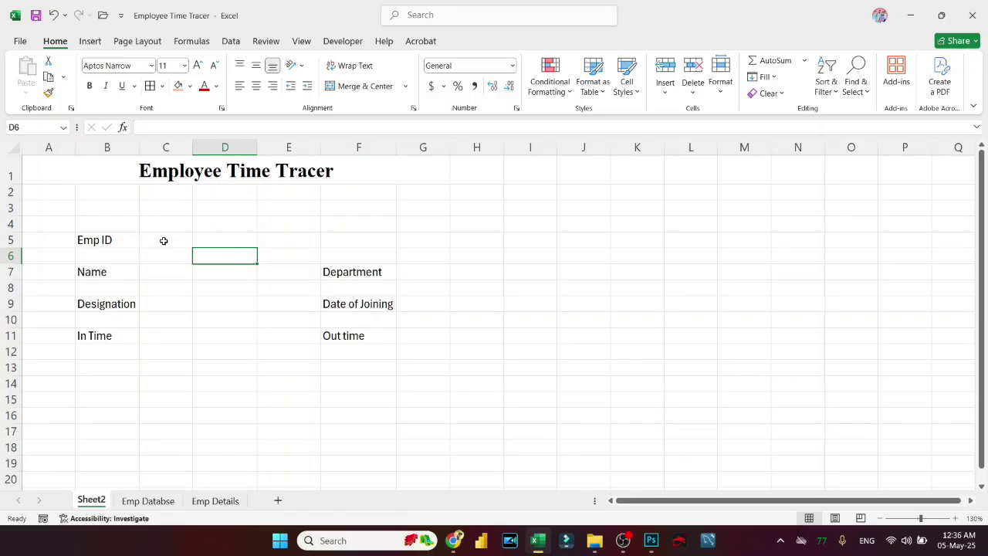
Merge and center cells C7:D7 as the entry field beside Name
left_click(105, 274)
left_click_drag(151, 271, 253, 271)
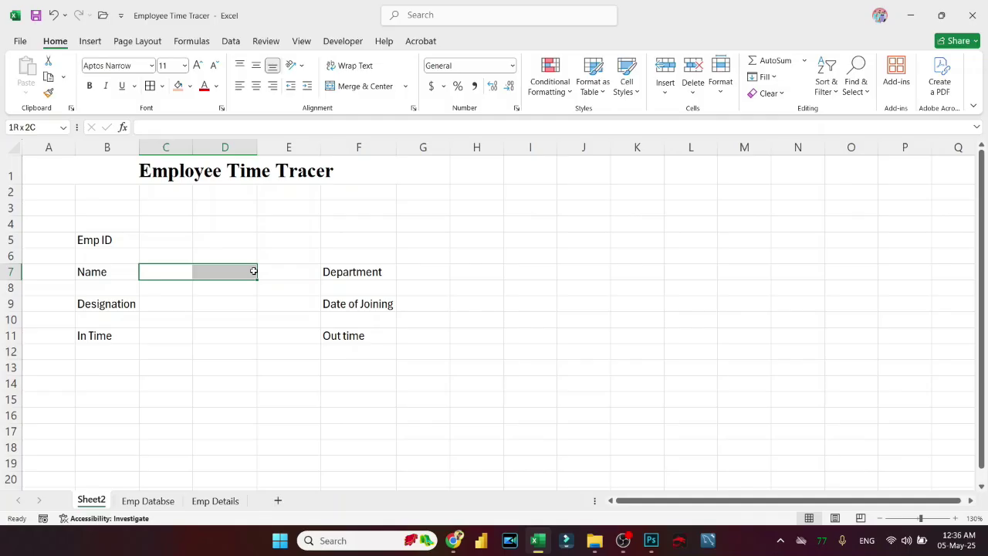
left_click_drag(253, 270, 253, 270)
left_click(370, 86)
Copy the merged Name entry cell to C9 beside Designation and C11 beside In Time
key("ctrl+c")
left_click(173, 305)
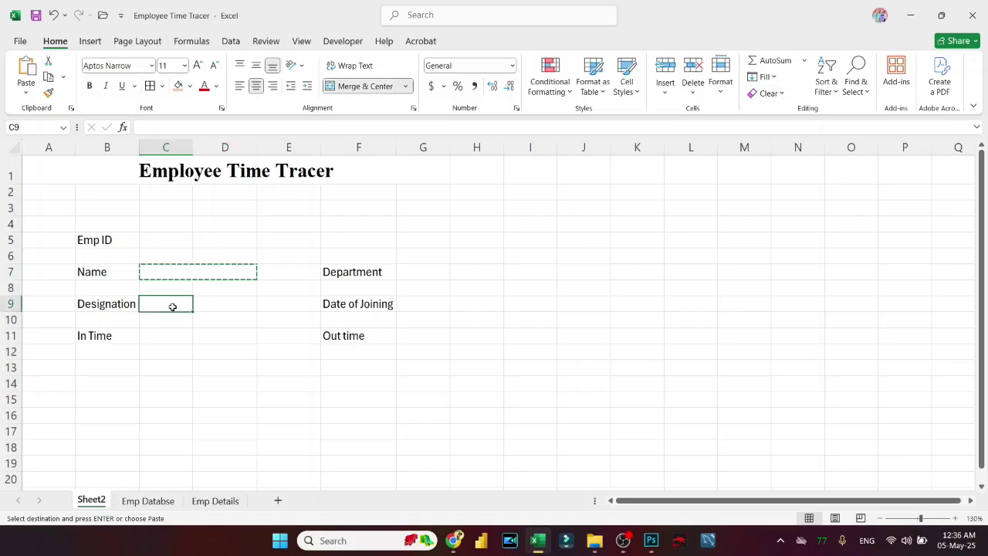
key("ctrl+v")
left_click(163, 340)
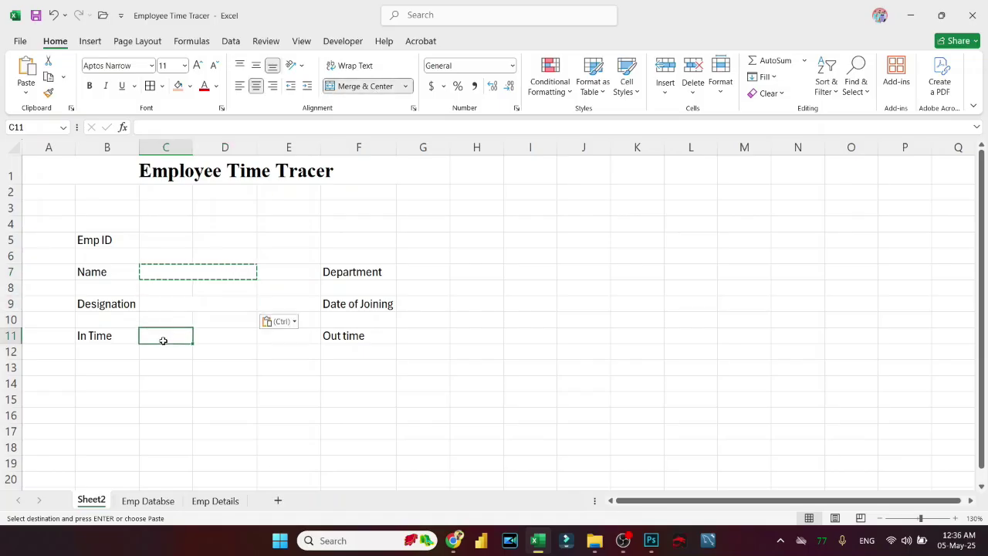
key("ctrl+v")
Paste the copied merged cell at G7, G9 and G11 beside Department, Date of Joining and Out time
left_click(429, 270)
key("ctrl+v")
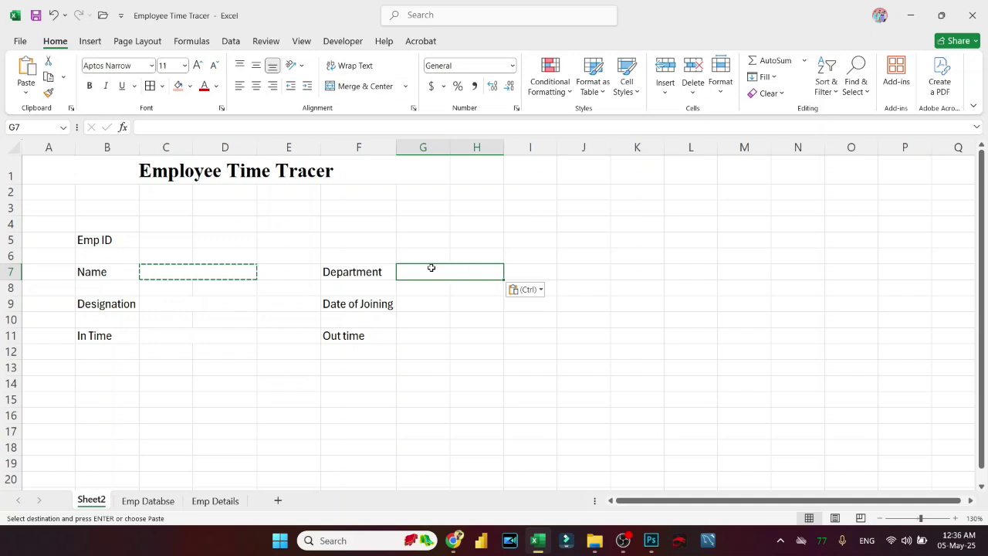
left_click(425, 303)
key("ctrl+v")
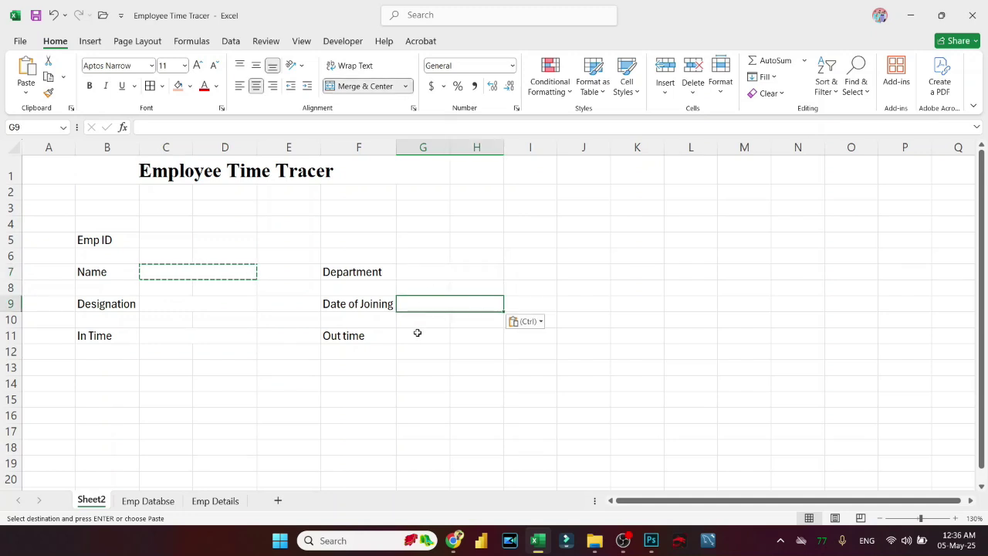
left_click(416, 333)
key("ctrl+v")
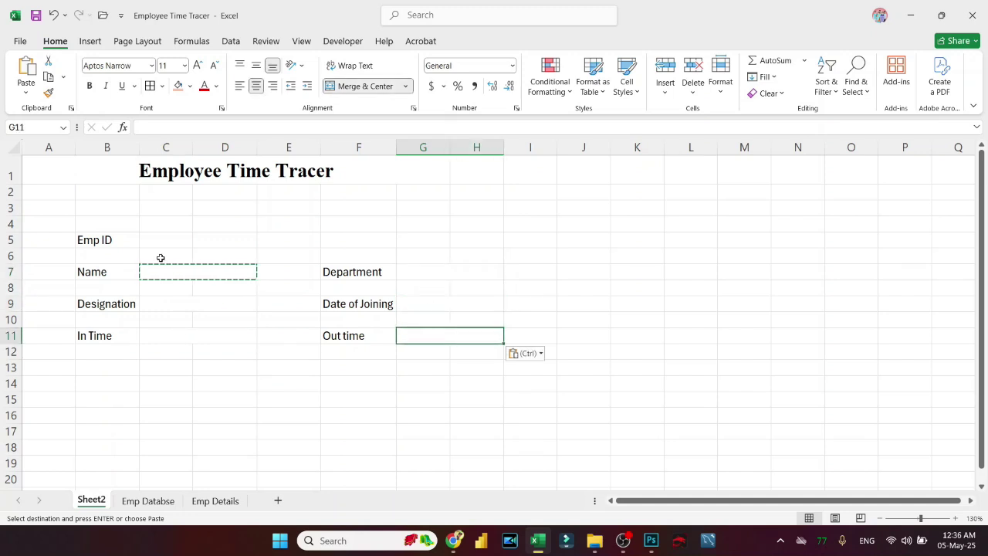
left_click(120, 262)
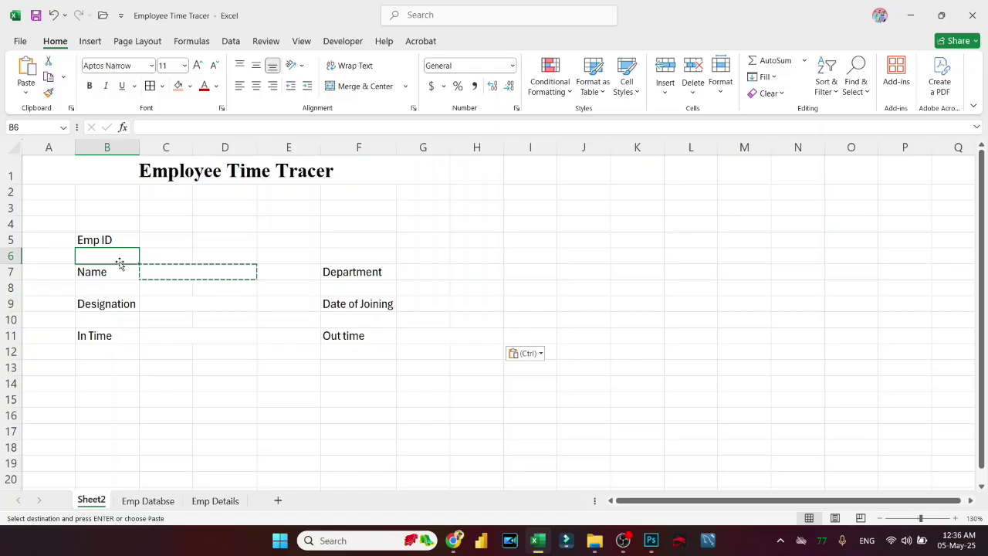
left_click(135, 272)
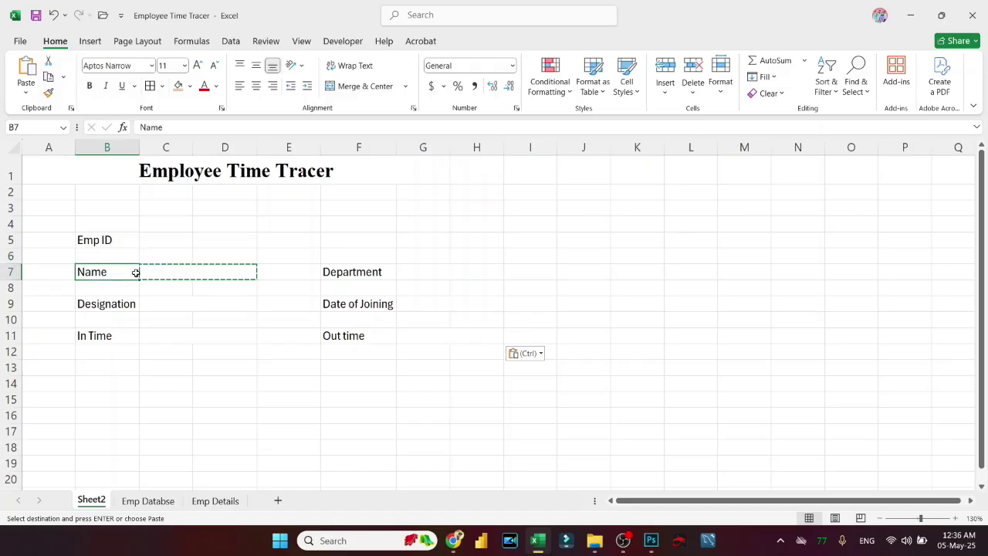
Fill the merged Employee Time Tracer title cell with light blue
left_click(232, 173)
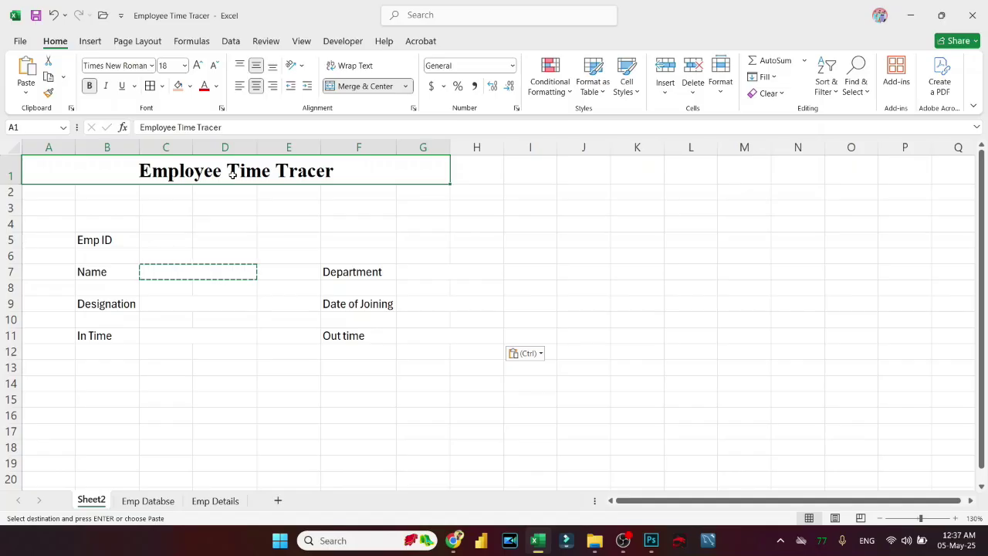
left_click(189, 87)
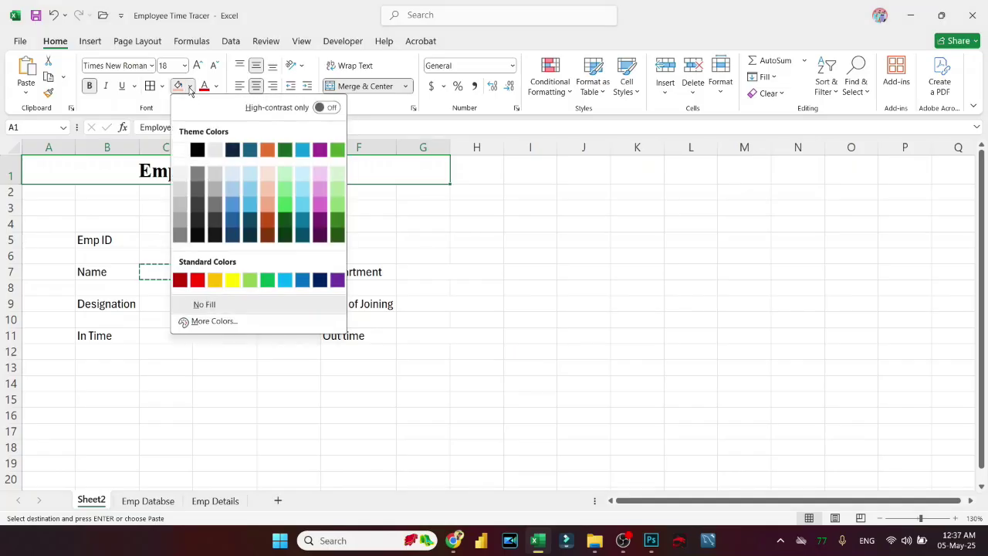
left_click(305, 191)
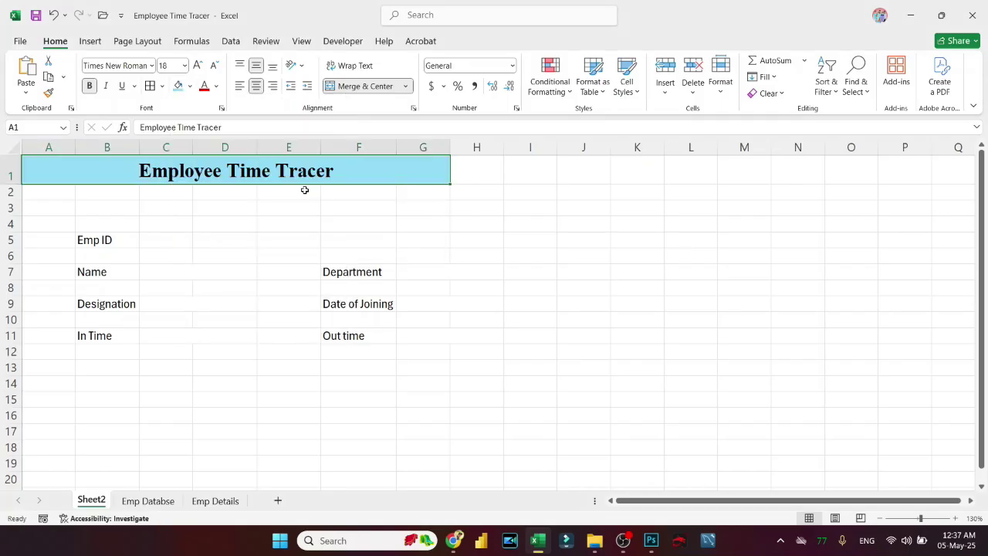
left_click(95, 235)
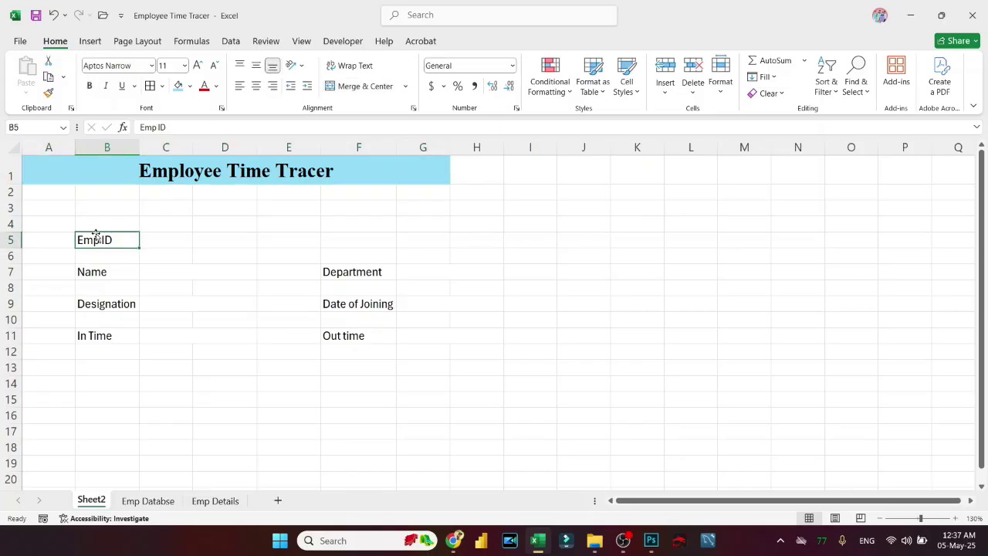
left_click(149, 244)
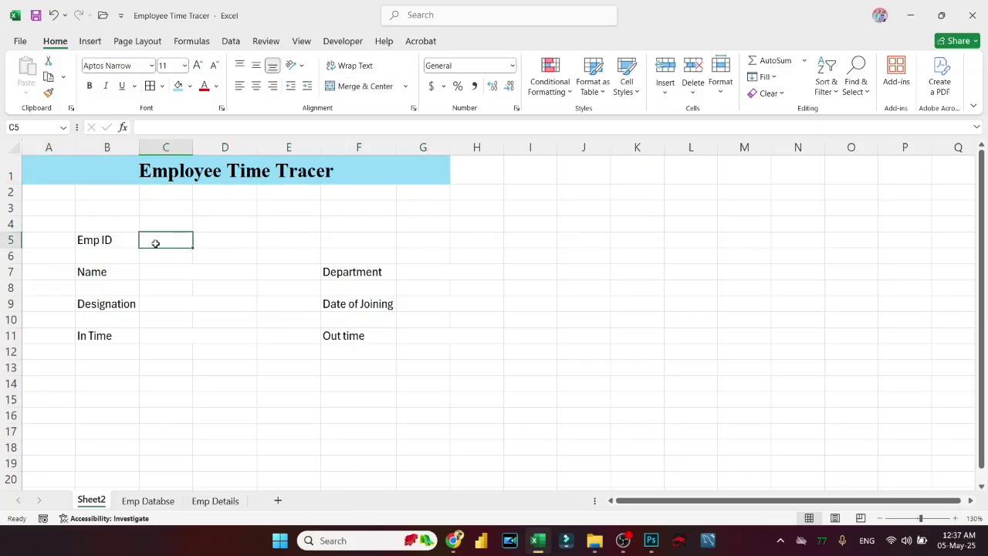
left_click(159, 273)
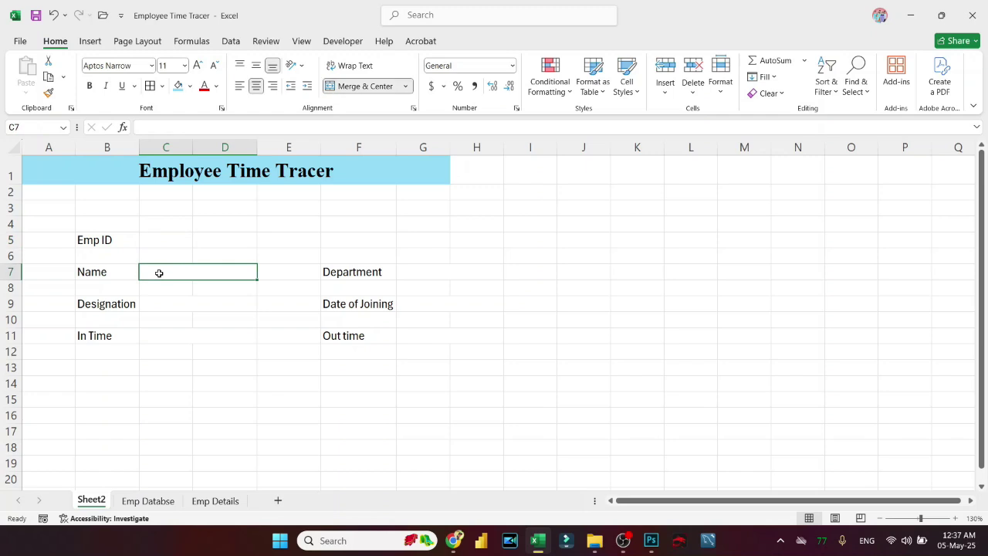
left_click(106, 240)
left_click(108, 272, "ctrl")
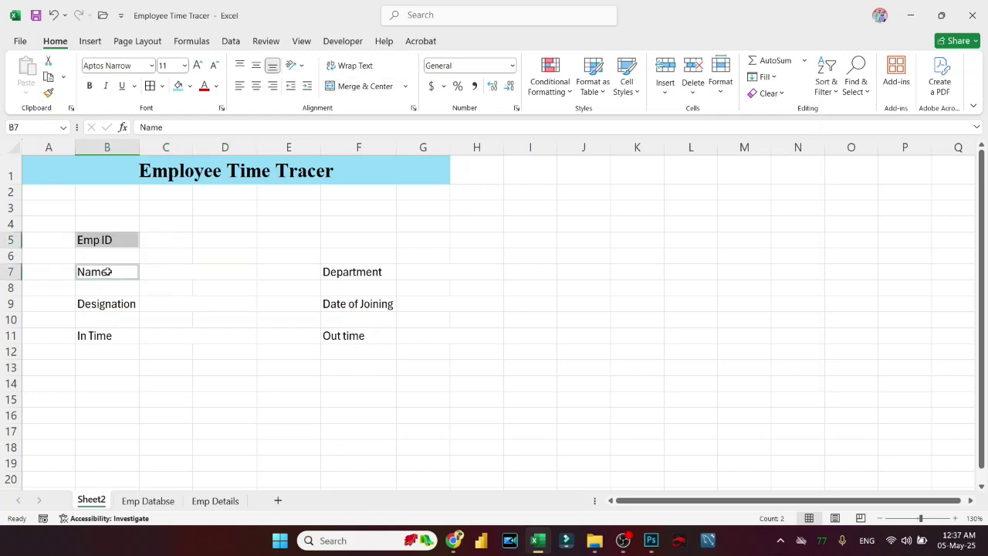
left_click(120, 313, "ctrl")
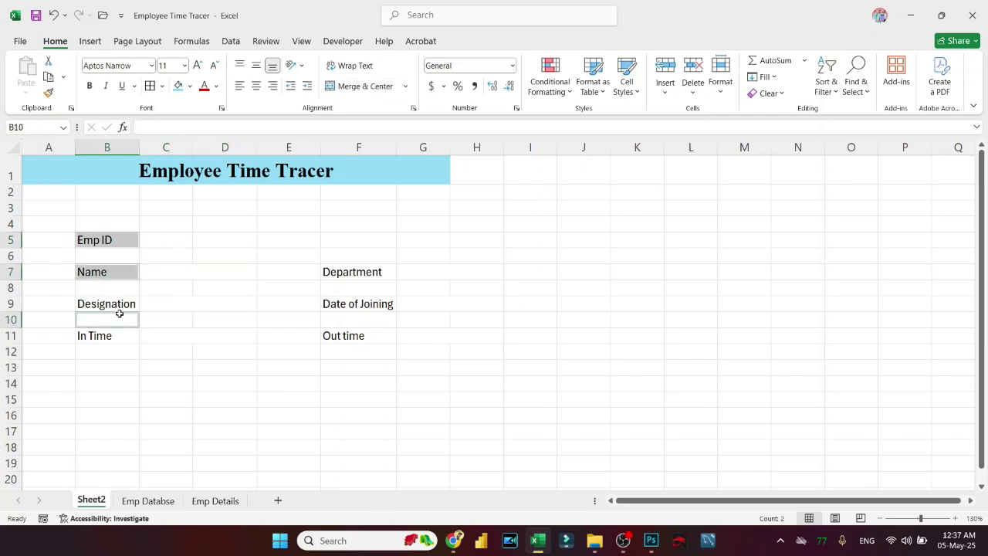
Format all seven form labels, from Emp ID to Out time, in bold Arial at size 12
left_click(104, 240)
left_click(106, 270, "ctrl")
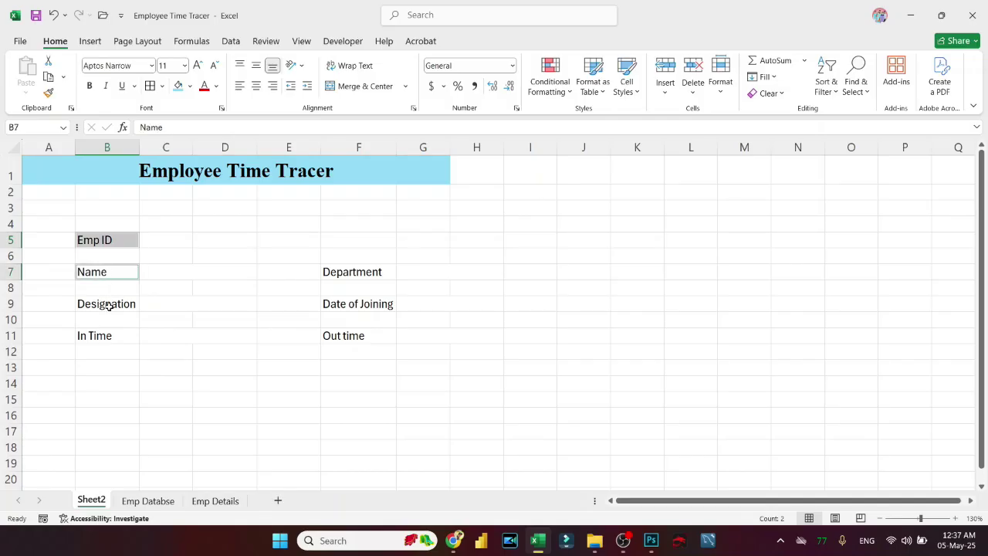
left_click(108, 306, "ctrl")
left_click(109, 333, "ctrl")
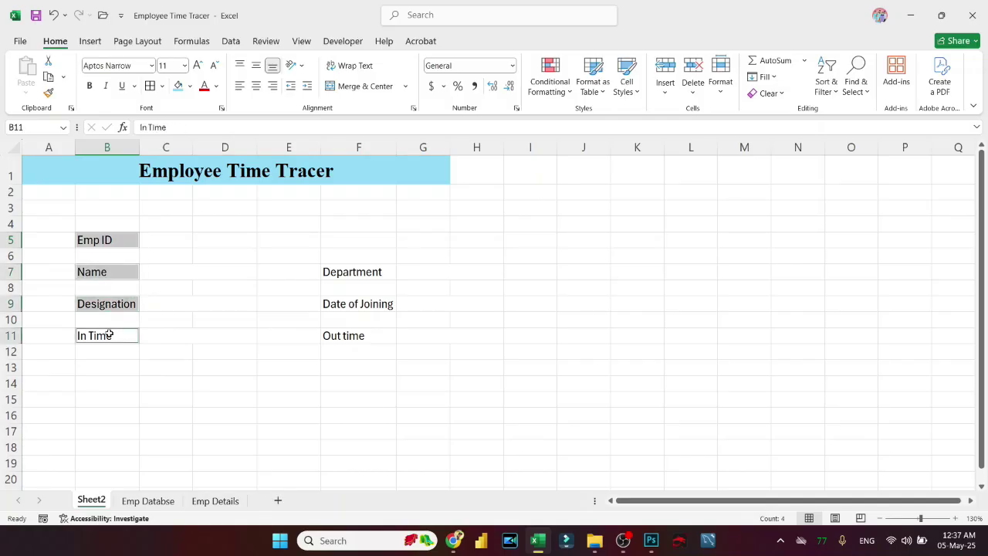
left_click(350, 273, "ctrl")
left_click(352, 303, "ctrl")
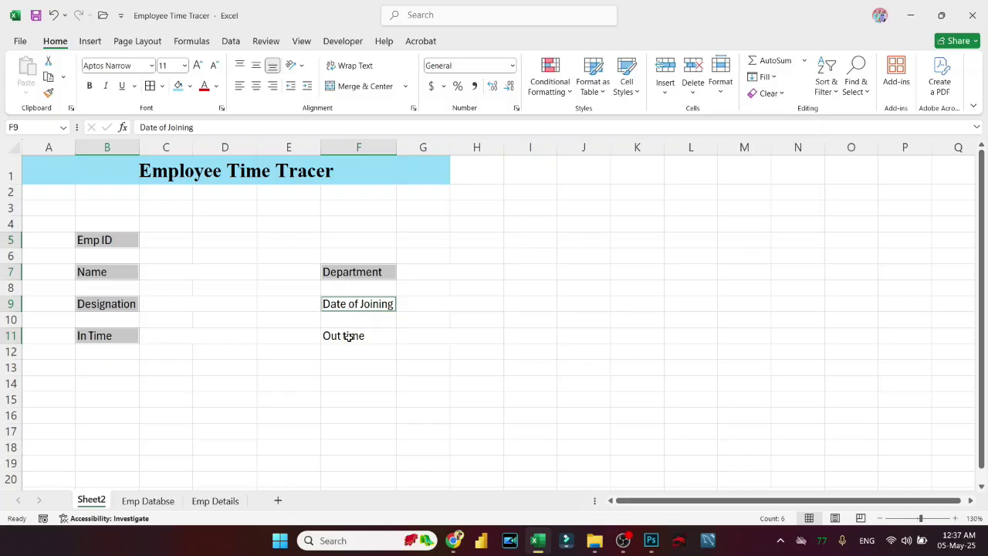
left_click(349, 337, "ctrl")
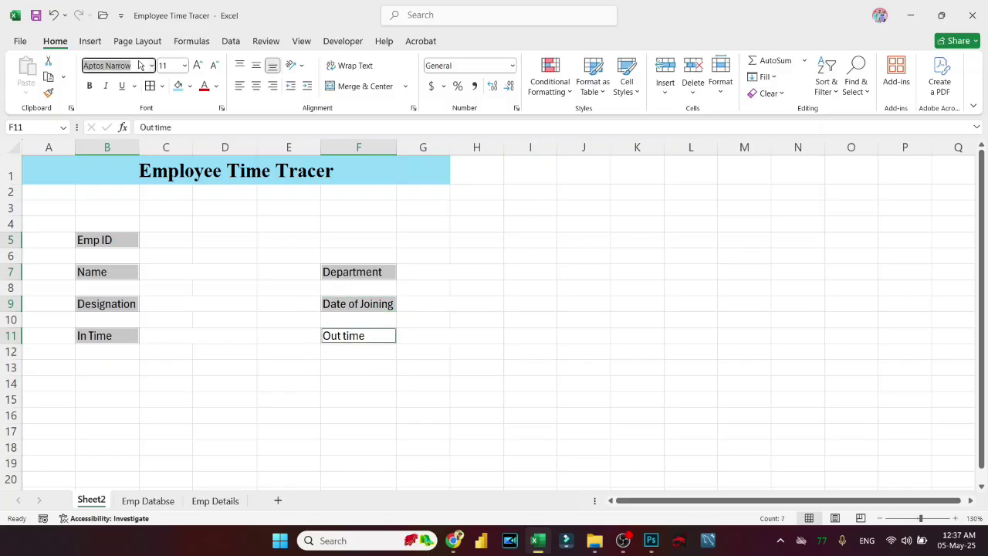
type("Ari")
key("Return")
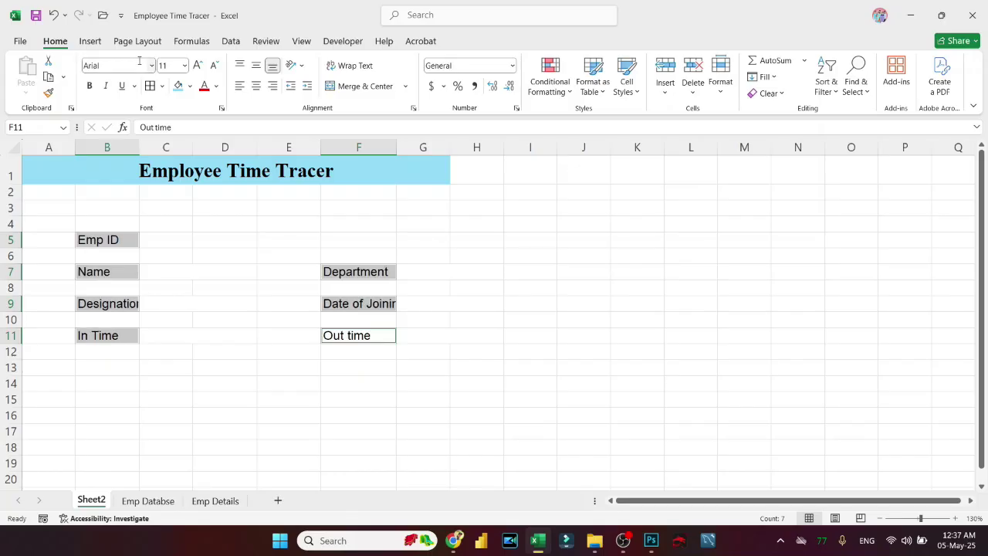
left_click(89, 86)
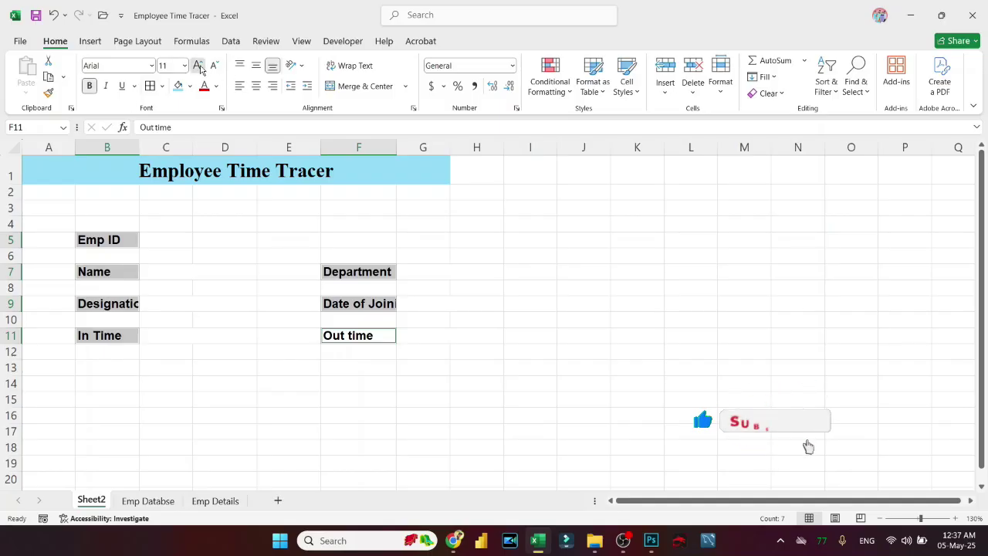
left_click(198, 66)
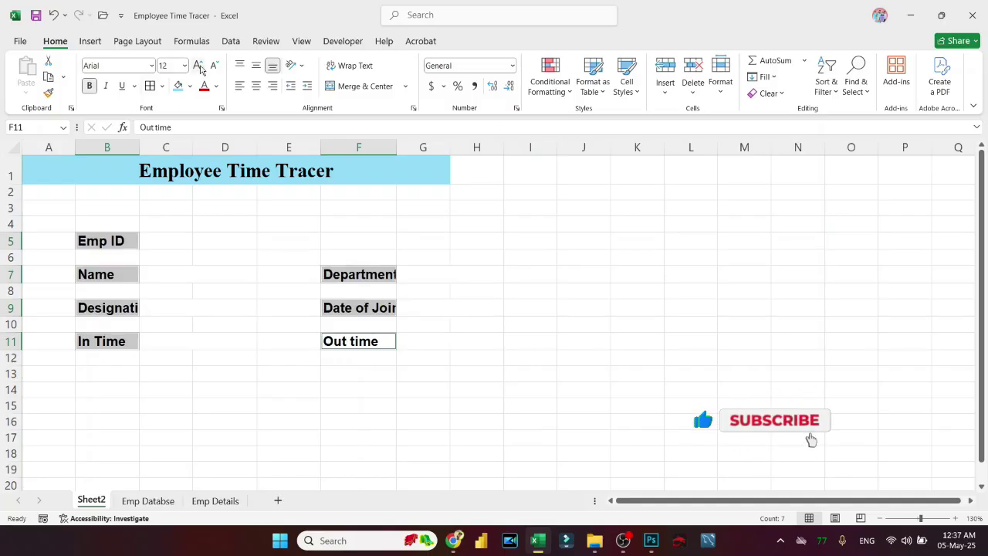
Auto-fit columns B and F to the width of their labels
double_click(141, 146)
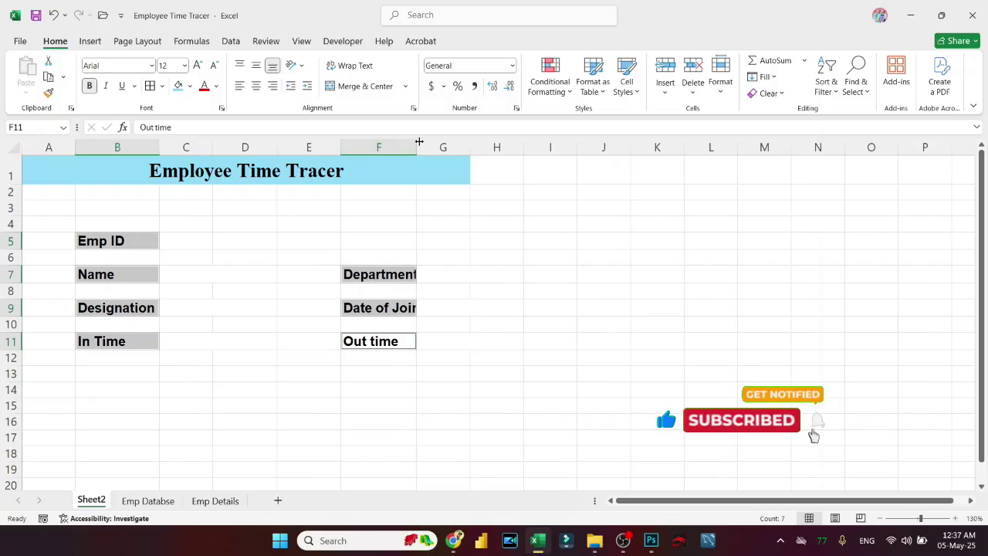
double_click(419, 142)
left_click(236, 272)
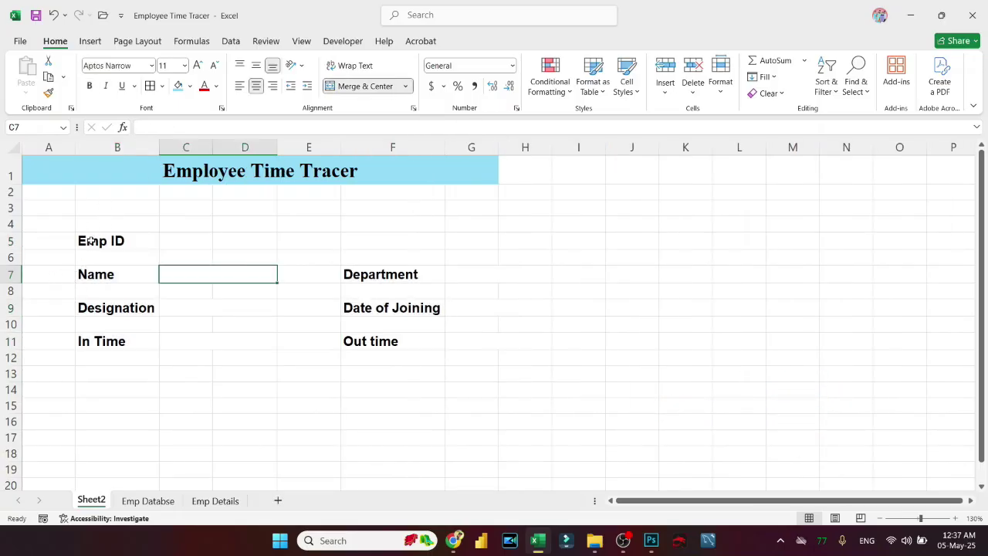
Merge and center cells C5:D5 as the entry field beside Emp ID
left_click(174, 242)
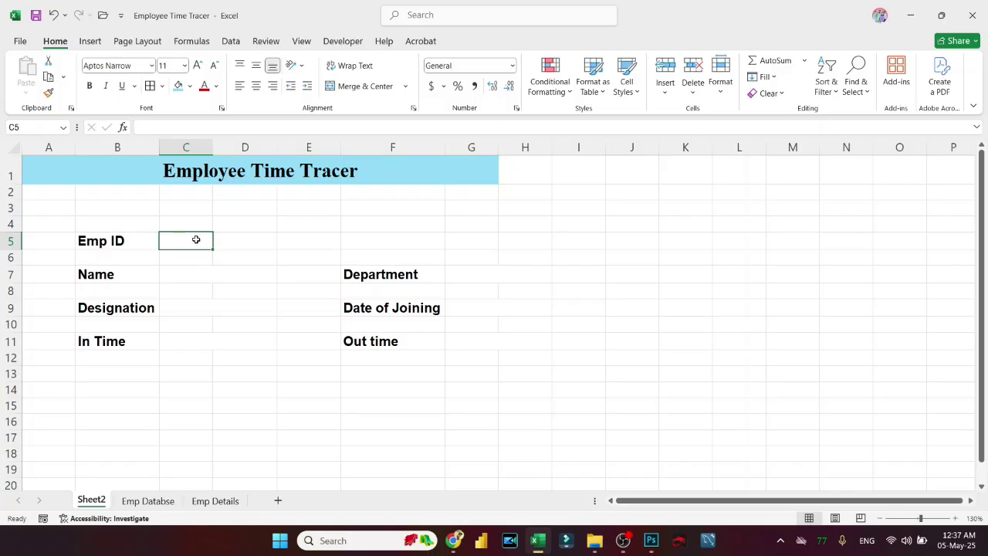
left_click_drag(194, 240, 233, 233)
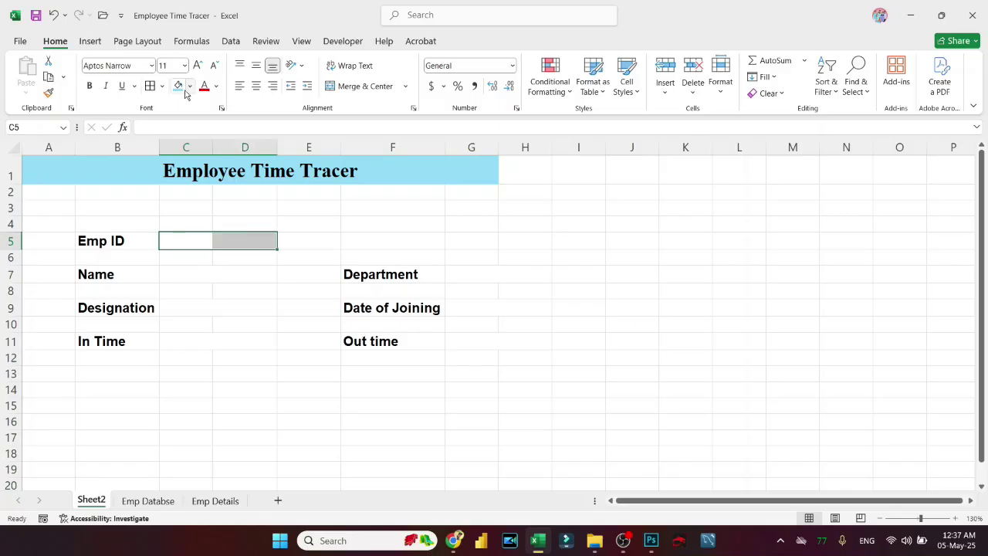
left_click(360, 87)
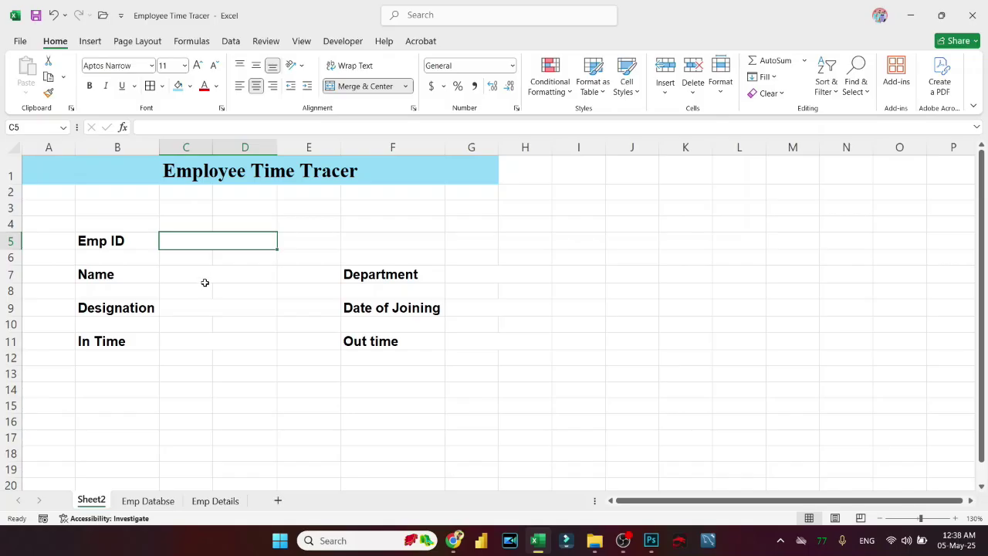
Add borders around all seven entry fields beside the form labels, from Emp ID to Out time
left_click(204, 273, "ctrl")
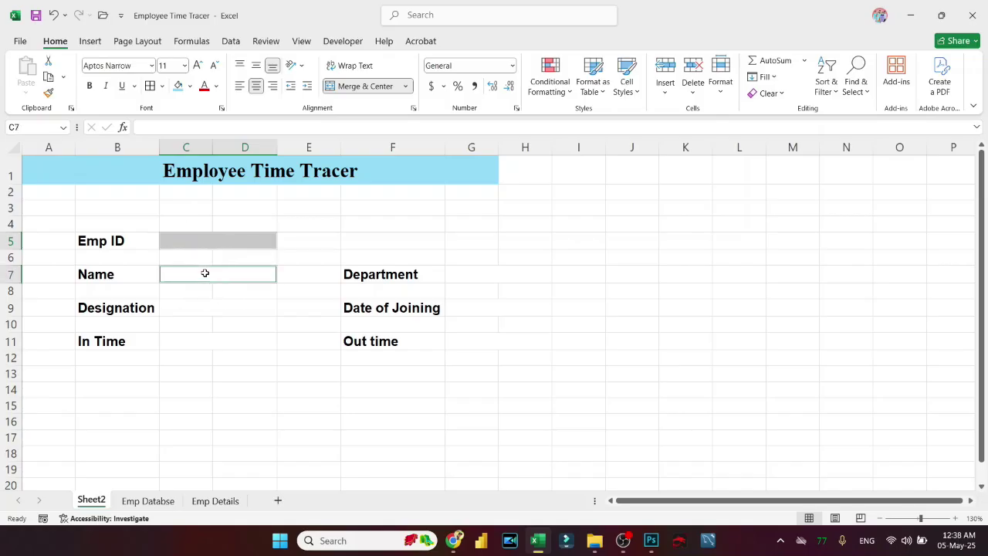
left_click(195, 307, "ctrl")
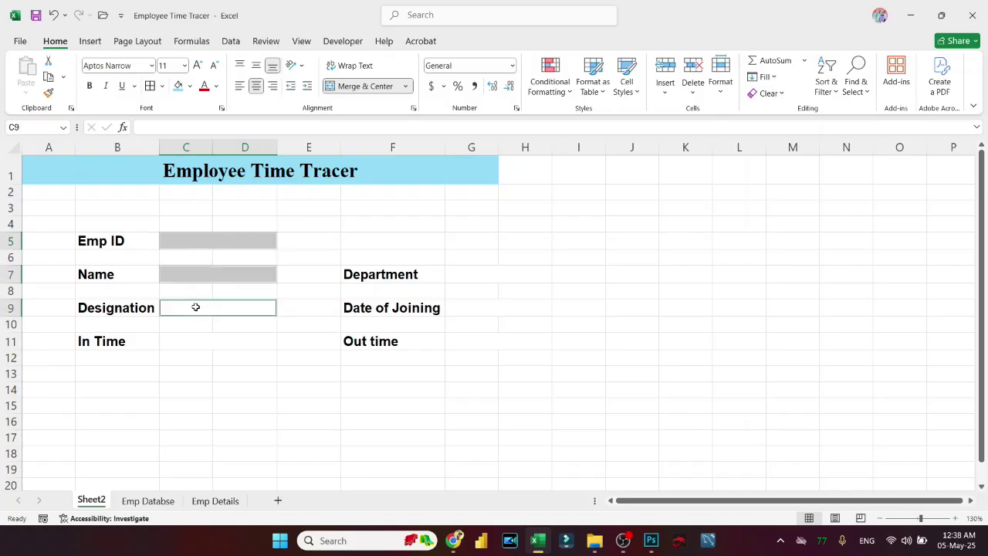
left_click(201, 339, "ctrl")
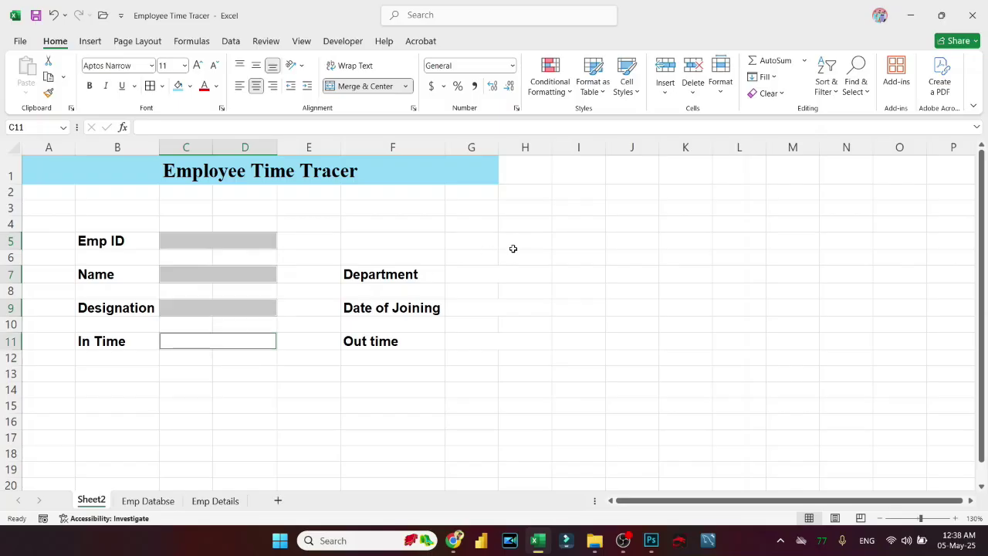
left_click(483, 276, "ctrl")
left_click(484, 308, "ctrl")
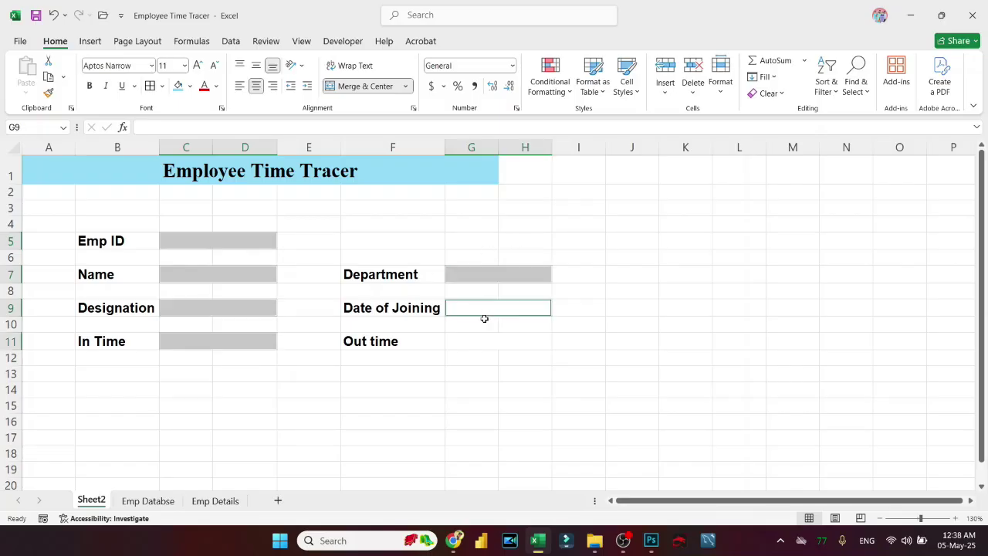
left_click(483, 340, "ctrl")
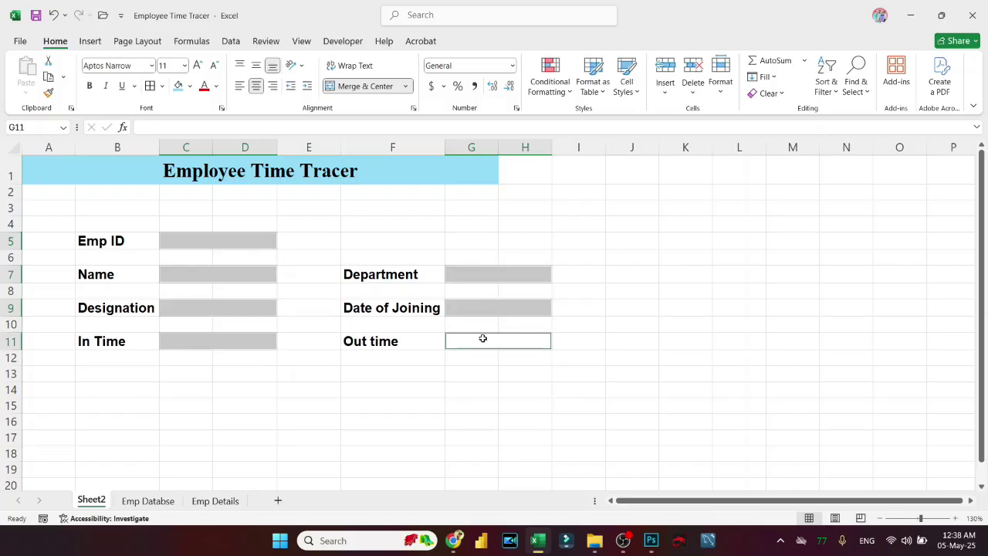
left_click(151, 86)
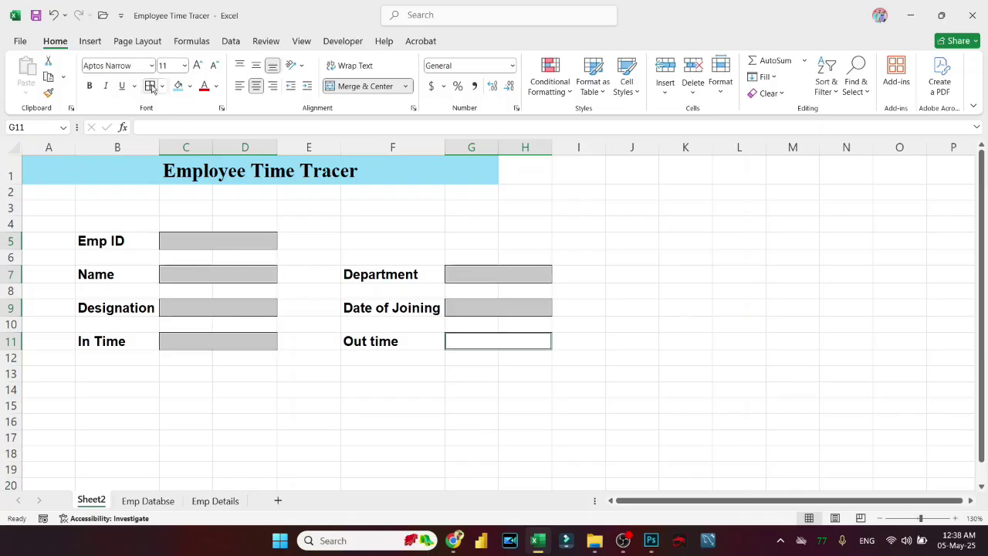
Fill the seven bordered entry fields with light gray
left_click(191, 86)
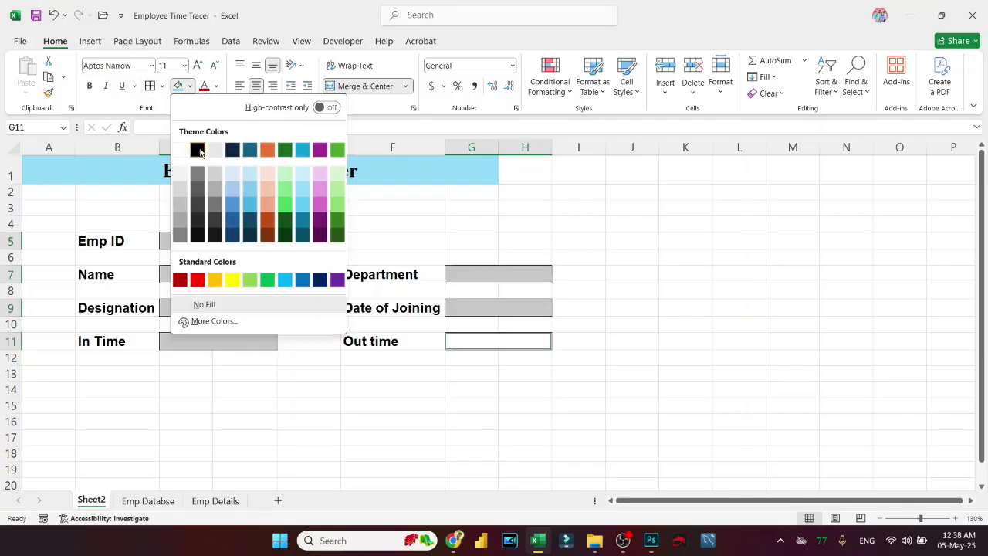
left_click(179, 187)
left_click(238, 240)
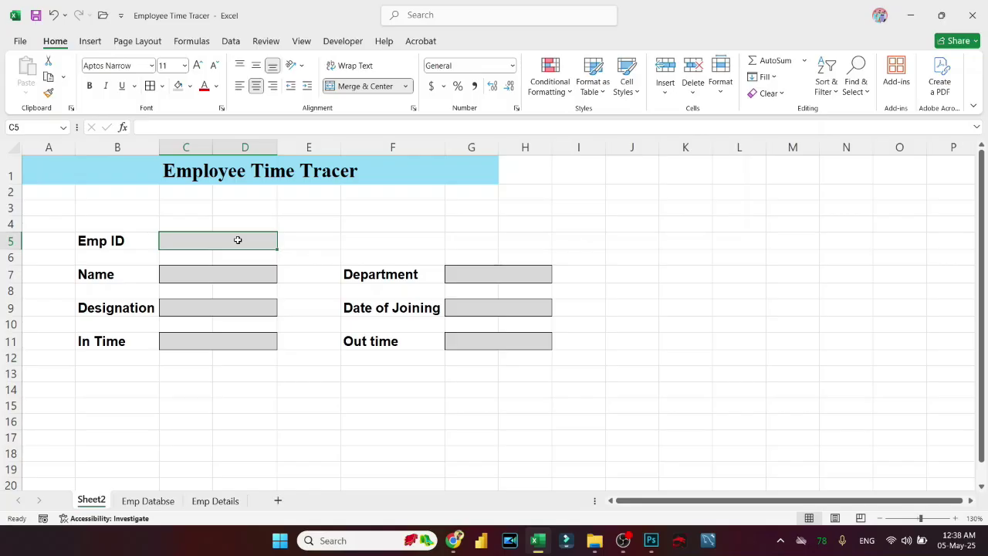
Fill all seven form label cells, from Emp ID to Out time, with light blue
left_click(128, 240)
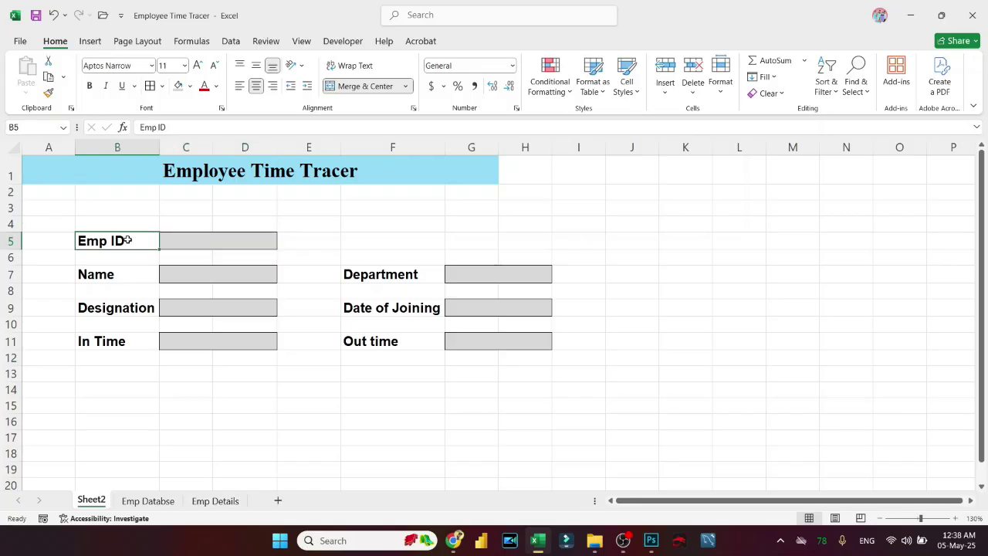
left_click(117, 277, "ctrl")
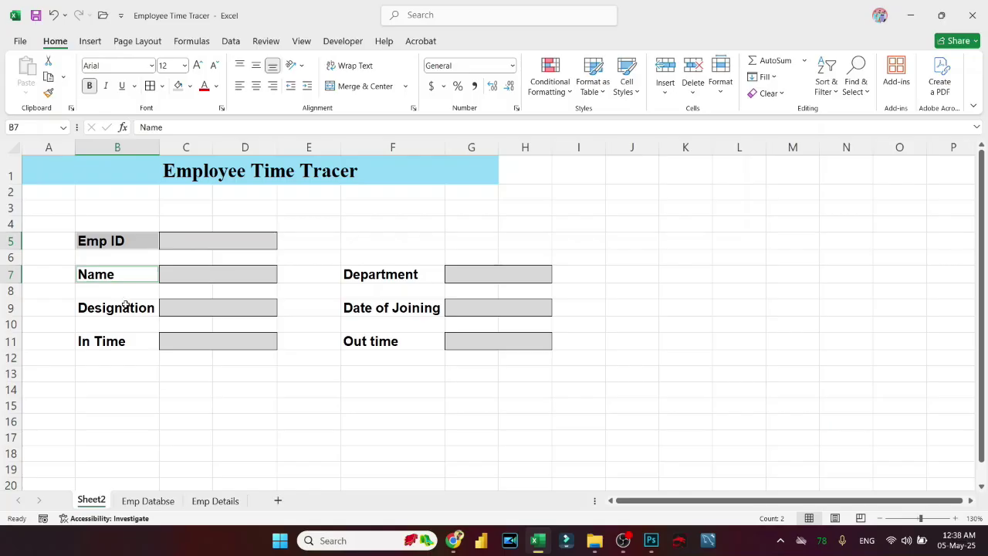
left_click(125, 304, "ctrl")
left_click(122, 341, "ctrl")
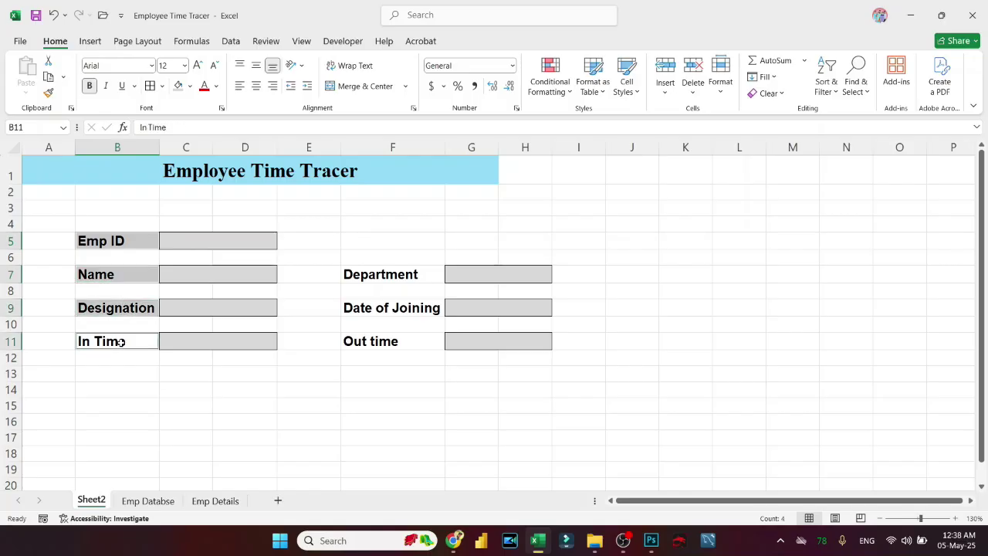
left_click(409, 273, "ctrl")
left_click(407, 306, "ctrl")
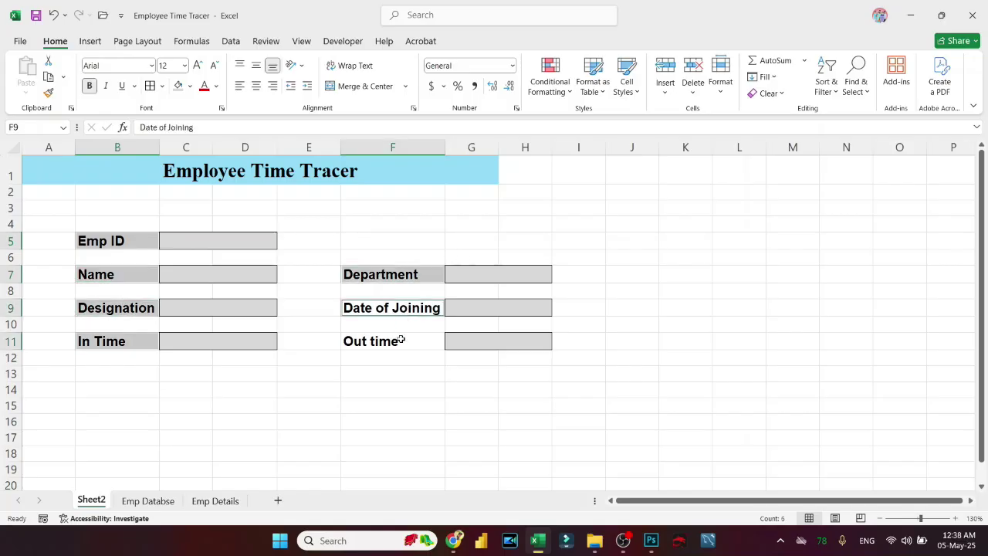
left_click(399, 339, "ctrl")
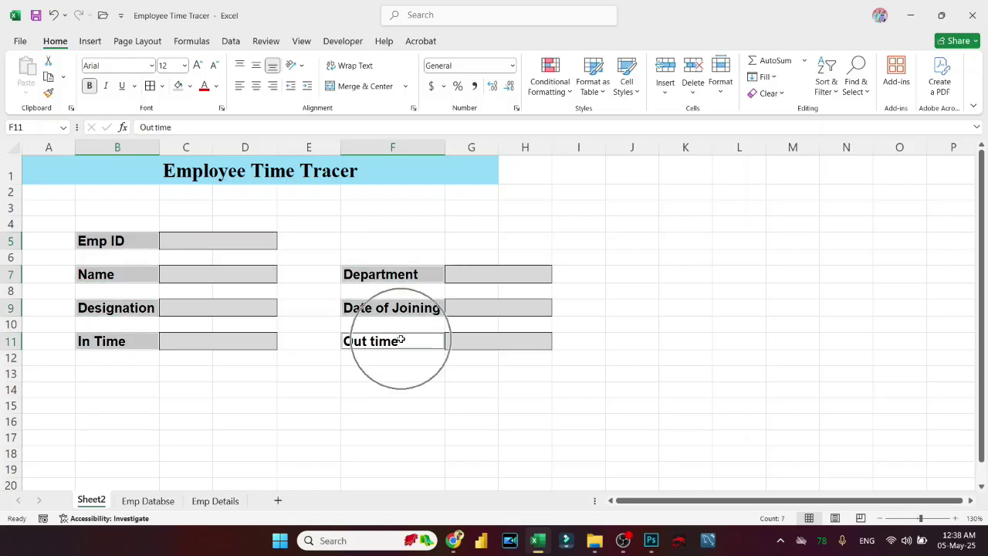
left_click(190, 86)
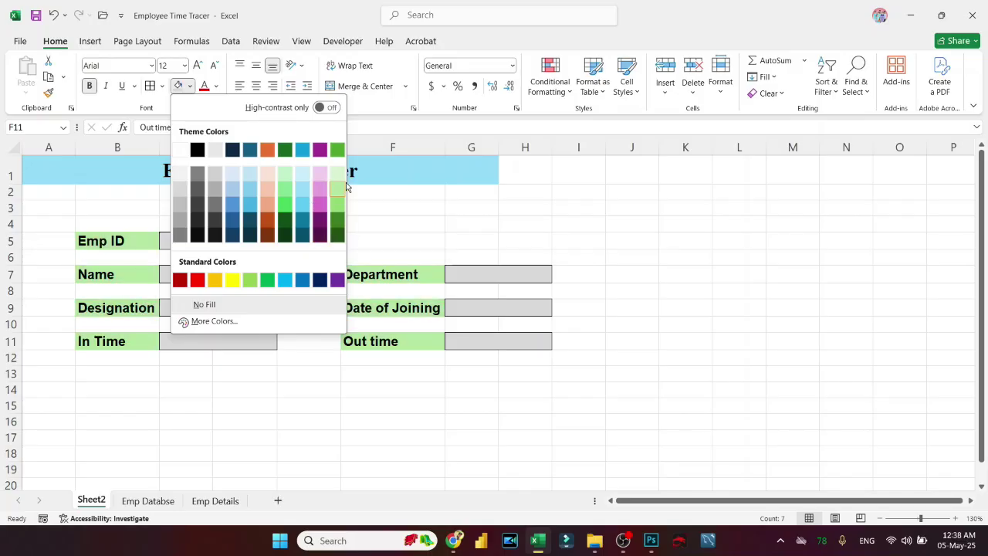
left_click(232, 194)
left_click(308, 282)
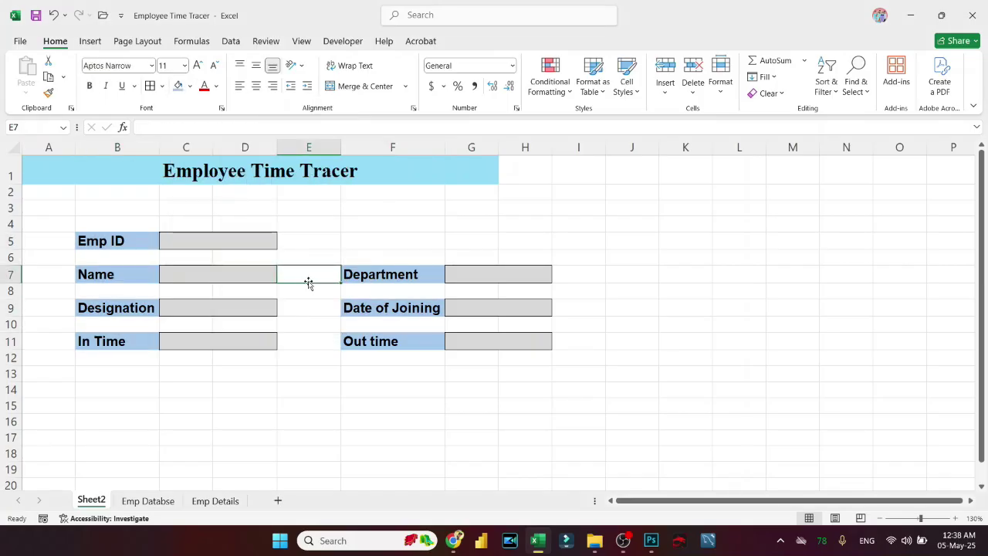
Hide the gridlines on the form sheet
left_click(211, 242)
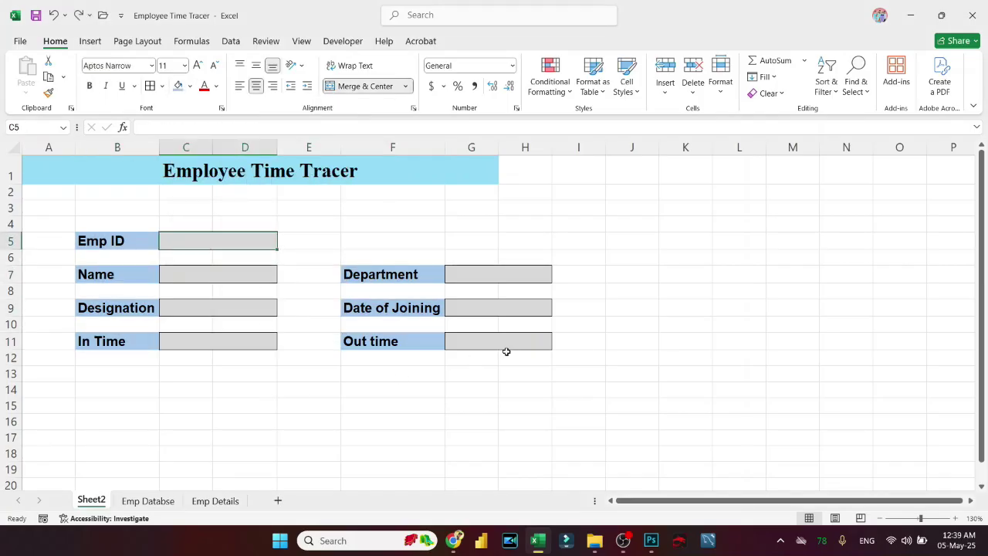
left_click(305, 41)
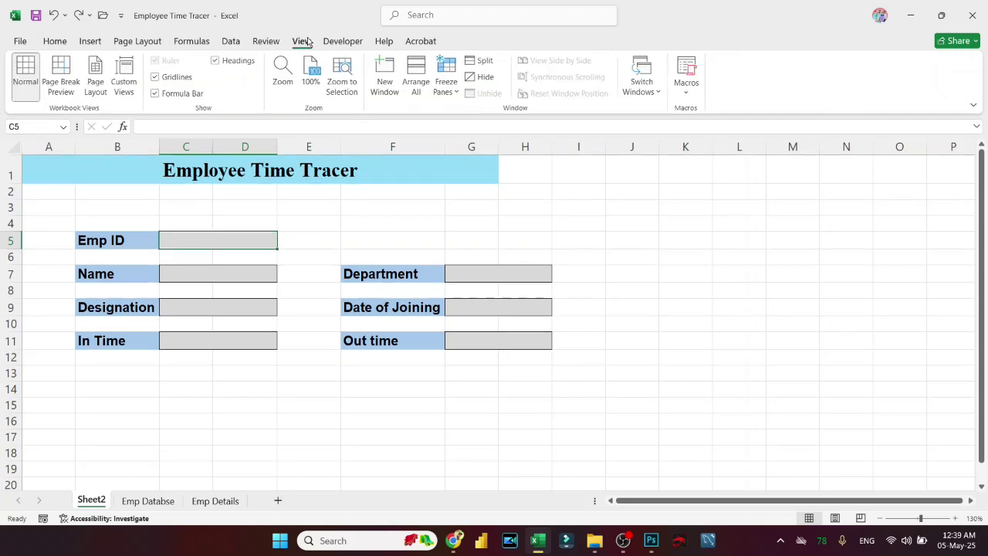
left_click(176, 77)
left_click(310, 203)
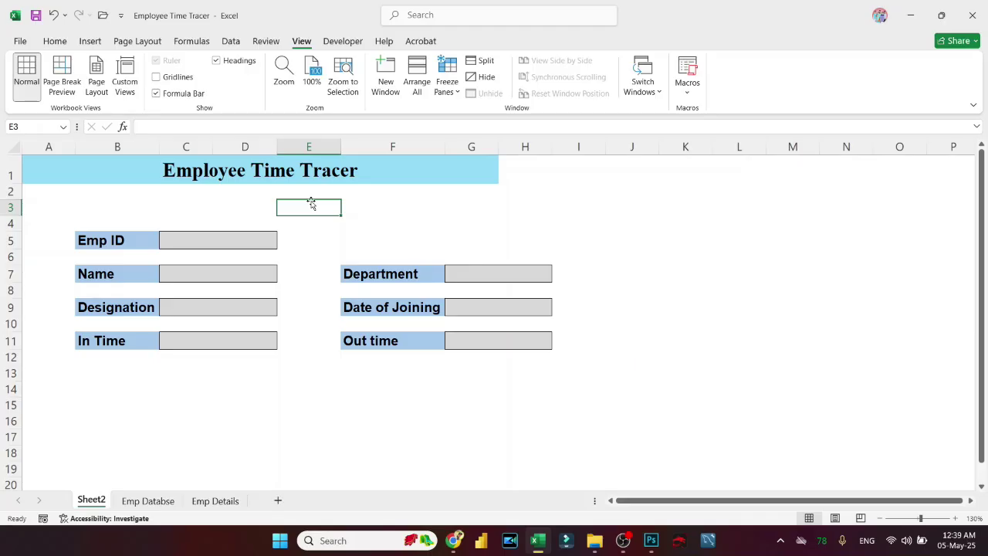
Add a border around the merged Employee Time Tracer title cell
left_click(412, 167)
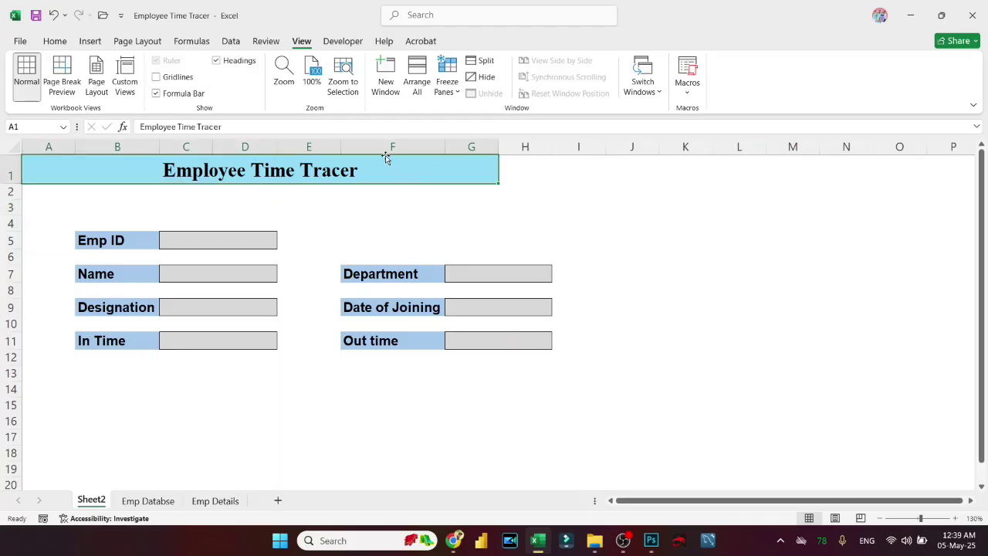
left_click(55, 41)
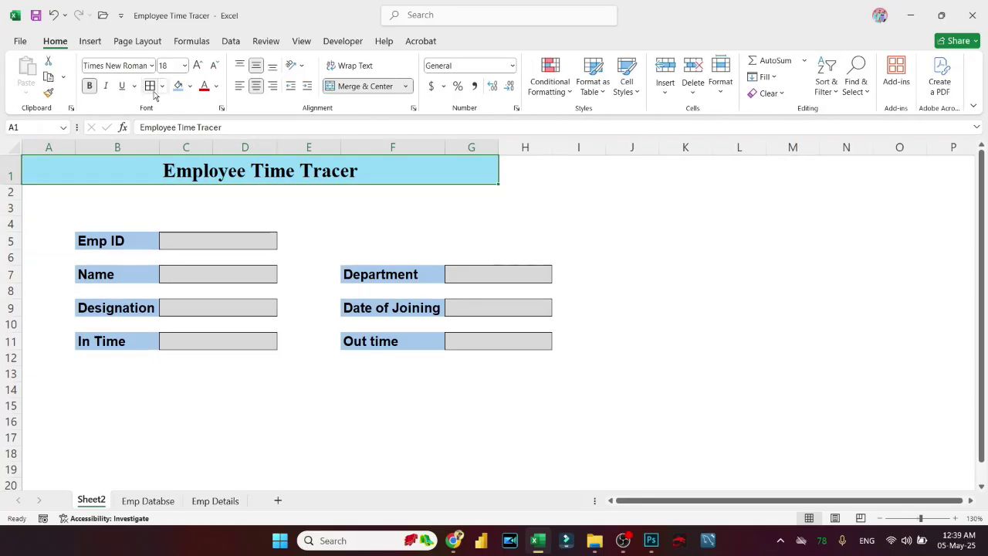
left_click(299, 236)
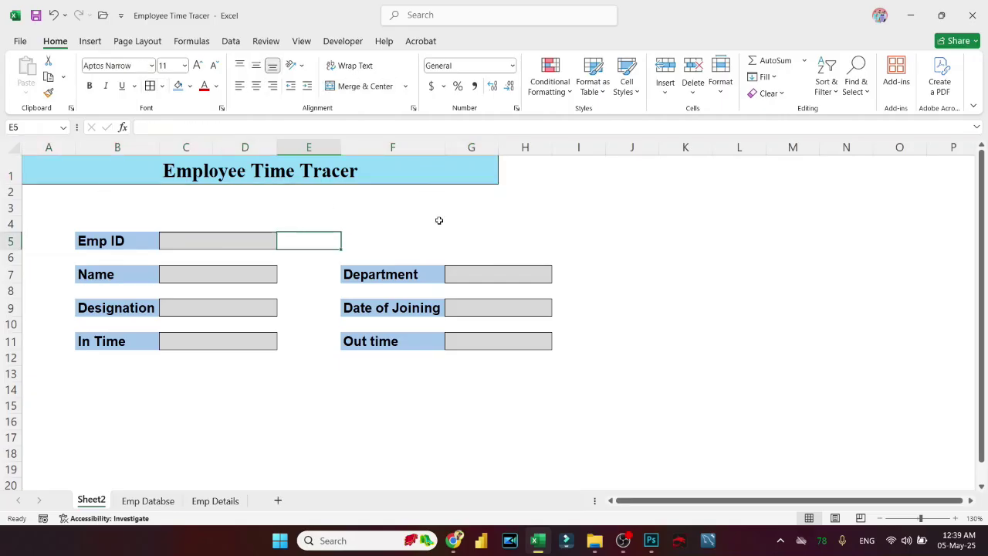
left_click_drag(505, 167, 519, 337)
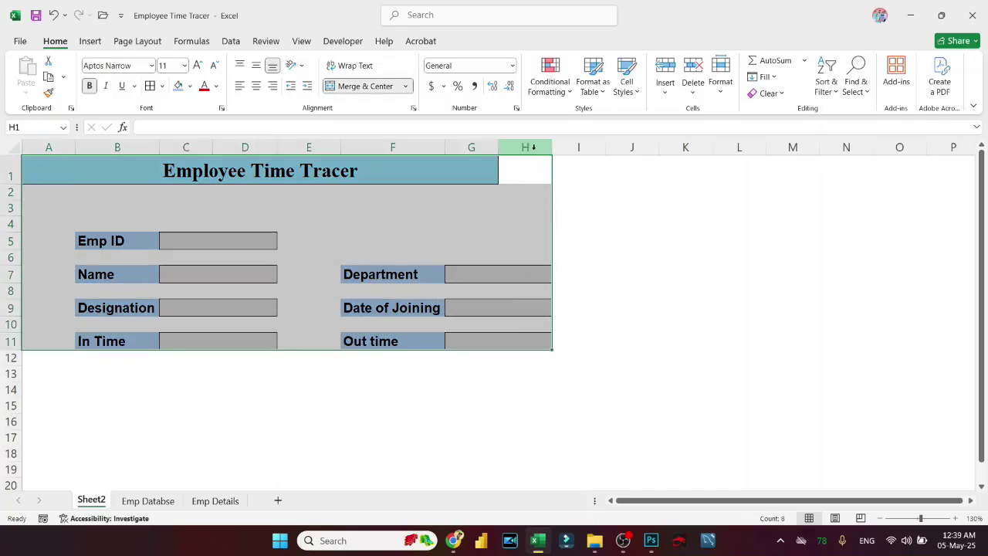
left_click(532, 147)
Shift the form block B4:I11 one column to the left by copying it and pasting it over at A4
left_click(79, 224)
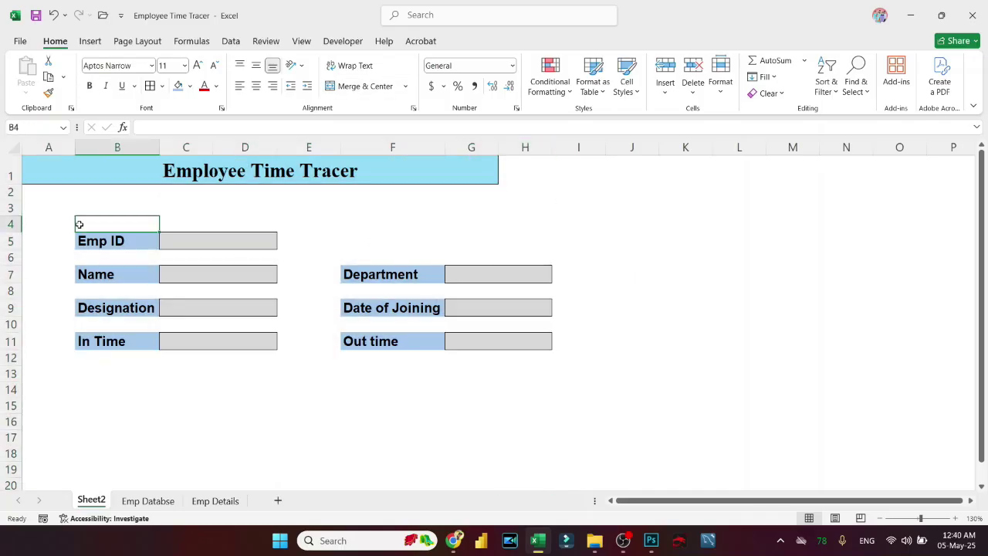
key("shift+Down")
key("shift+Down")
key("shift+Down")
key("shift+Down")
key("shift+Down")
key("shift+Down")
key("shift+Down")
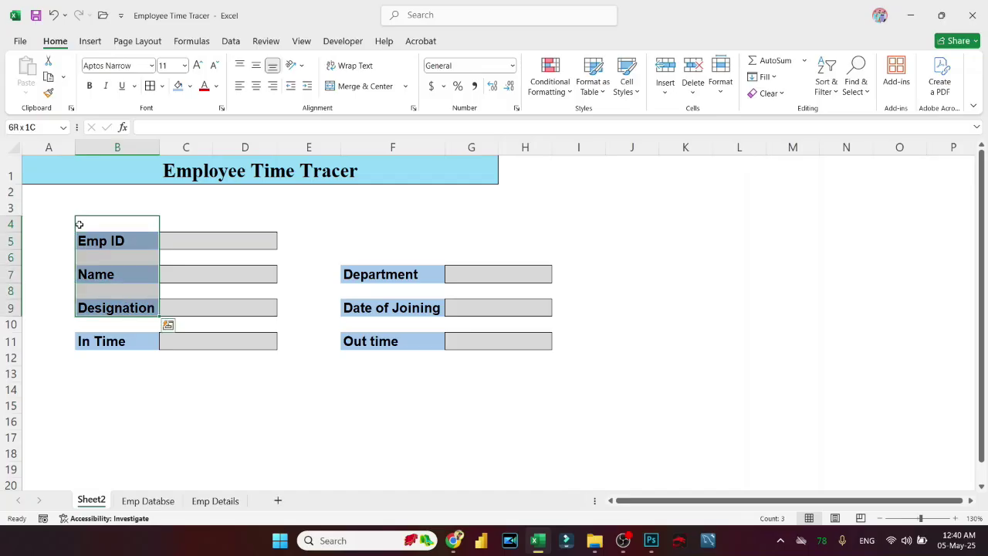
key("shift+Right")
key("shift+Right")
key("shift+Right")
key("shift+Right")
key("shift+Right")
key("shift+Right")
key("shift+Right")
key("ctrl+c")
key("Left")
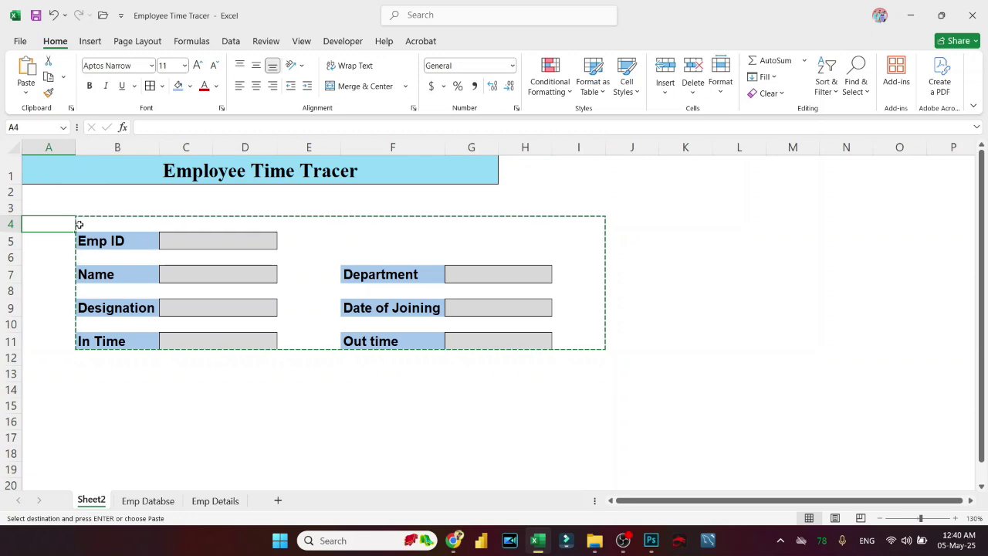
key("ctrl+v")
key("Return")
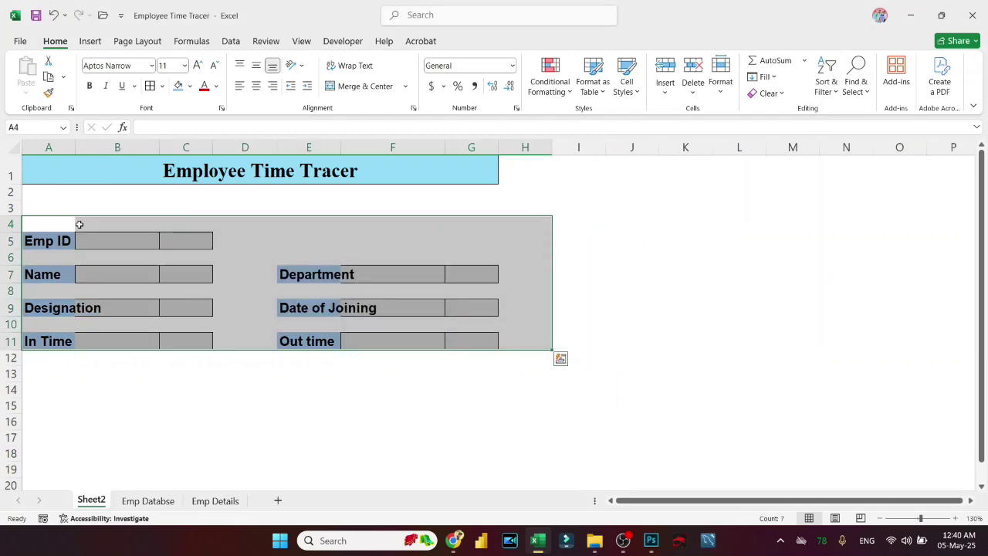
Merge and center B5:C5 for Emp ID, and copy that merged field to the Name, Designation and In Time rows
left_click_drag(123, 240, 186, 249)
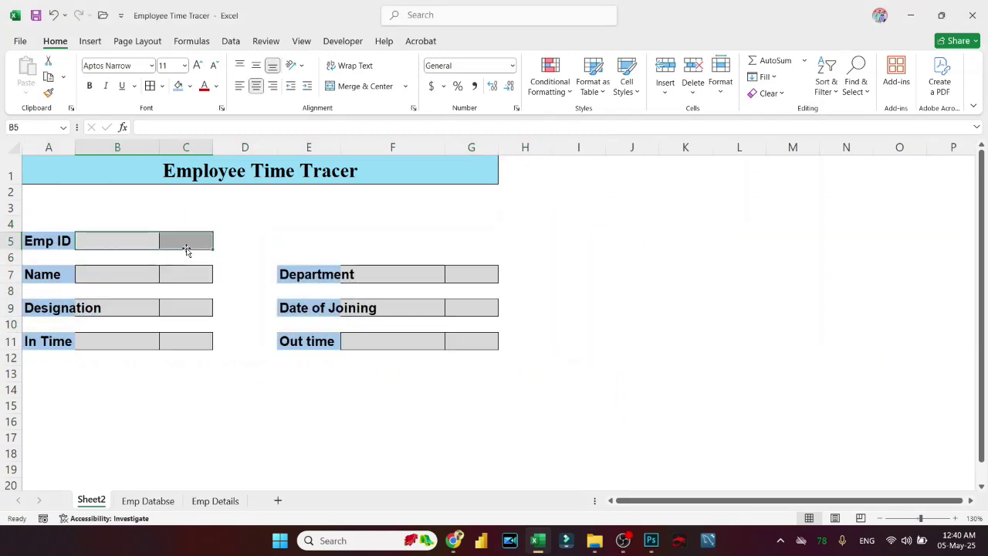
left_click(356, 87)
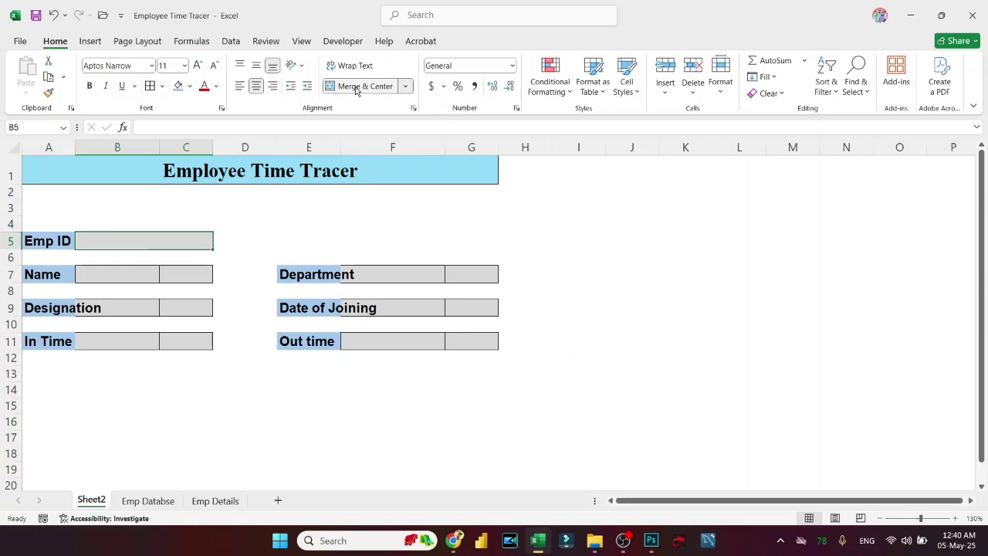
key("ctrl+c")
left_click(156, 270)
key("ctrl+v")
left_click(139, 307)
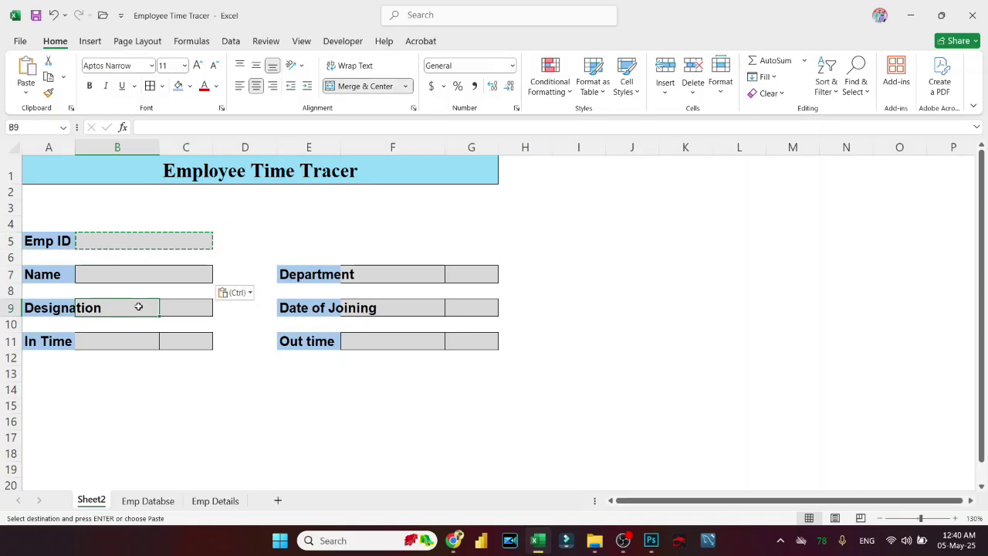
key("ctrl+v")
left_click(133, 340)
key("ctrl+v")
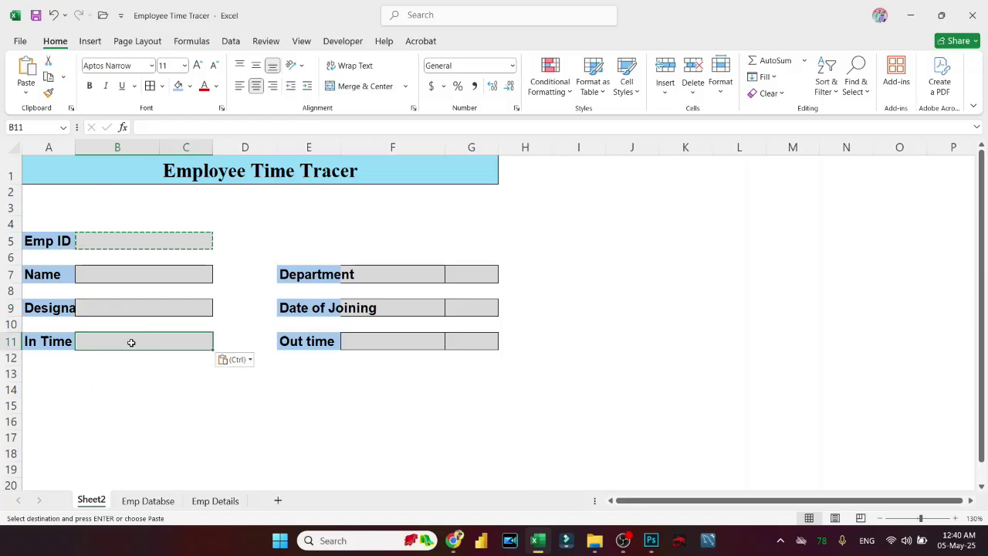
Paste the merged Emp ID field into the Department, Date of Joining and Out time entry fields in F7, F9 and F11
left_click(371, 281)
key("ctrl+v")
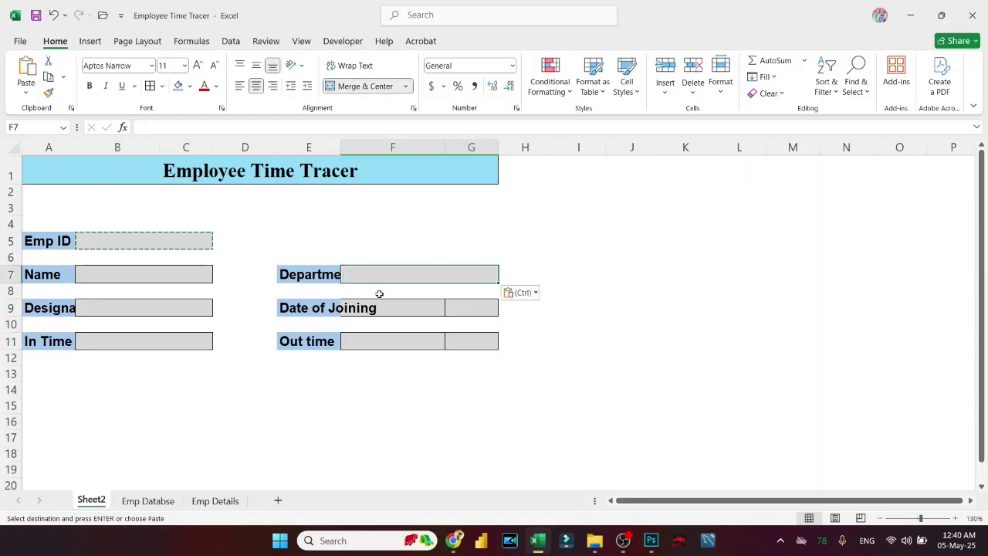
left_click(379, 307)
key("ctrl+v")
left_click(379, 340)
key("ctrl+v")
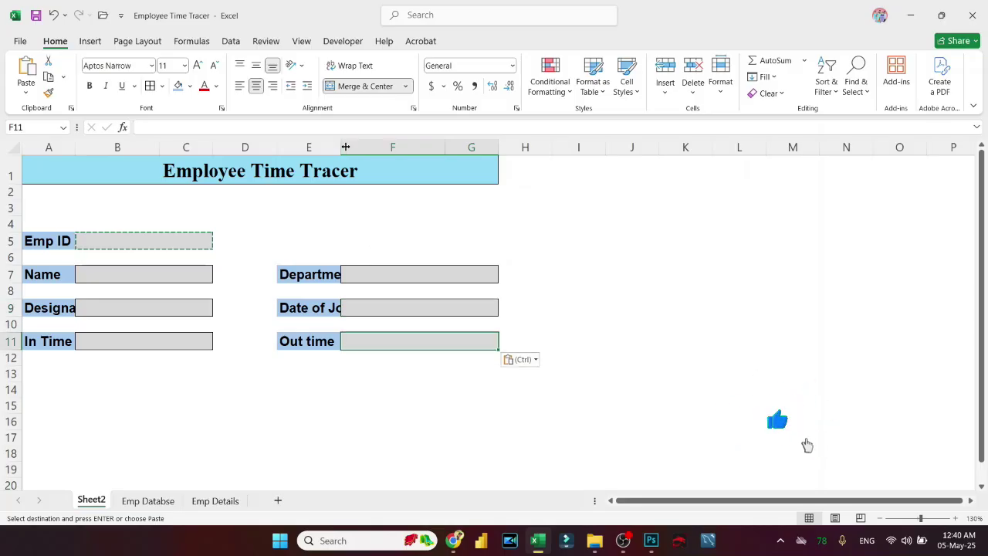
Auto-fit column E to its labels and narrow the entry field columns B, C, F and G
double_click(341, 147)
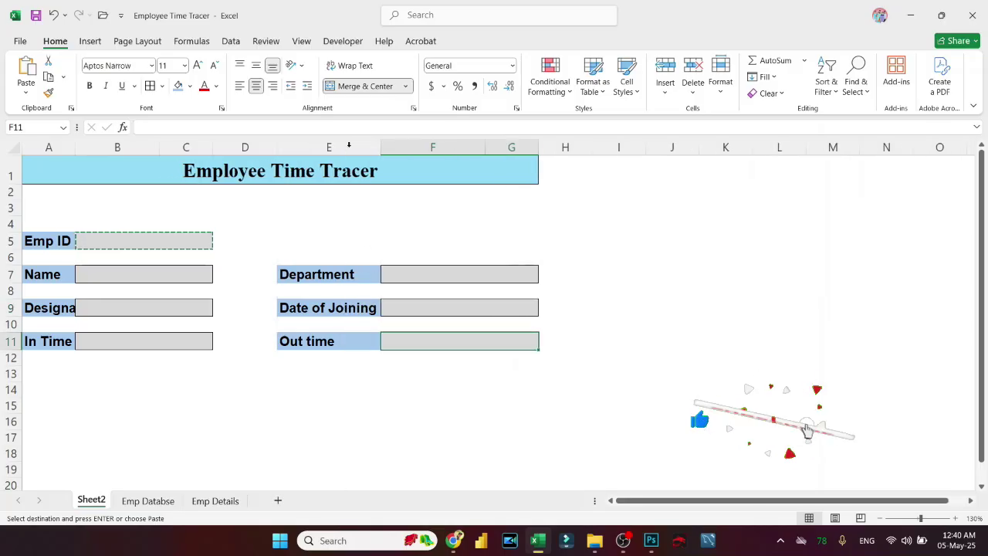
left_click_drag(539, 147, 470, 147)
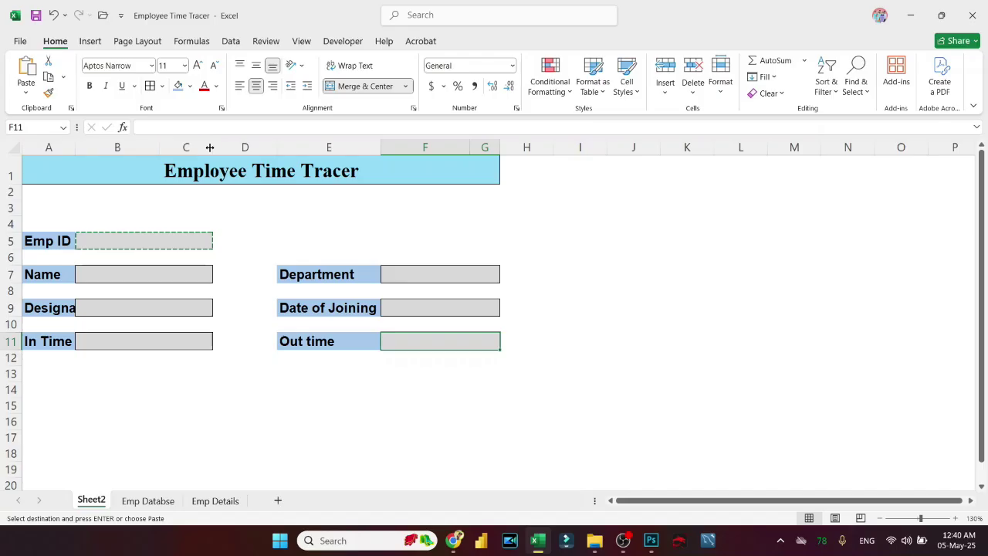
left_click_drag(211, 148, 146, 146)
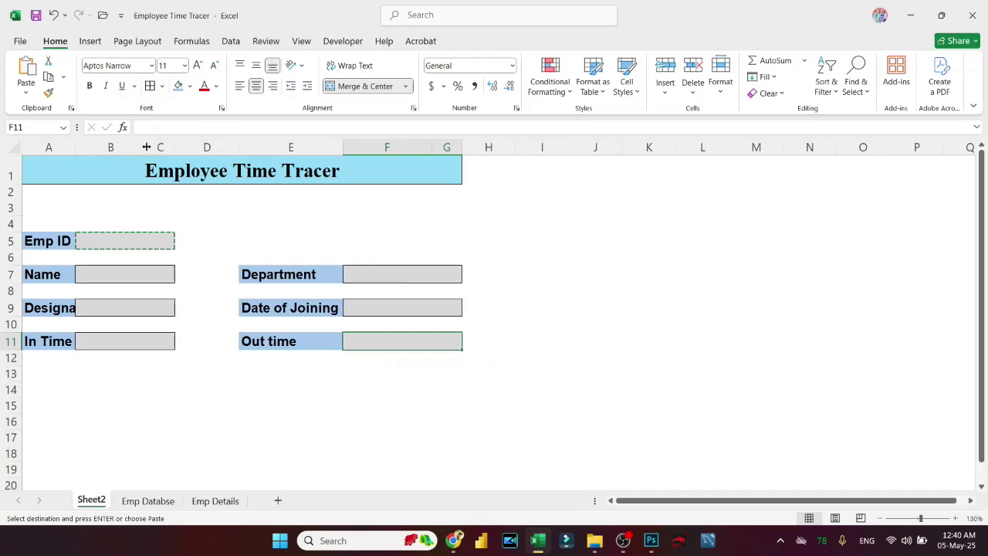
left_click(199, 335)
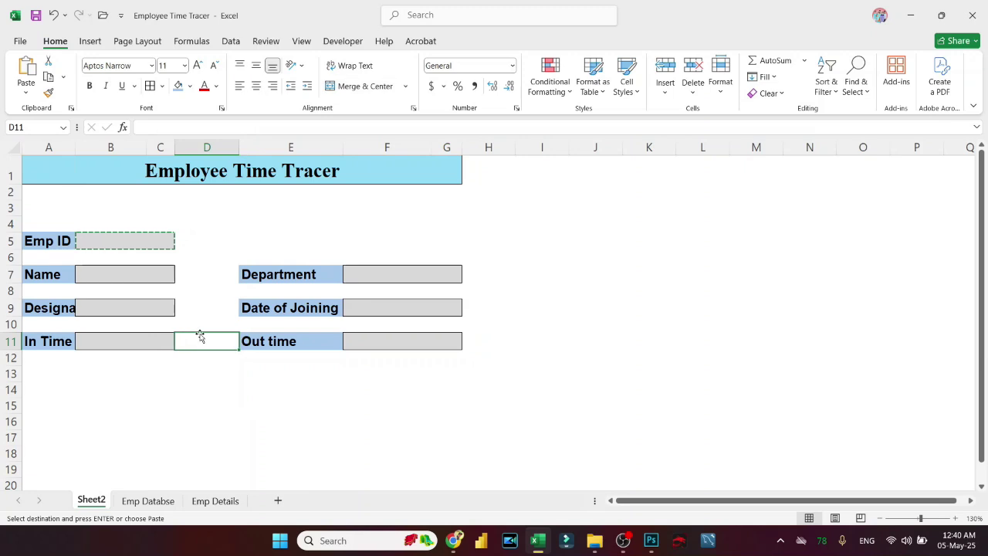
key("Escape")
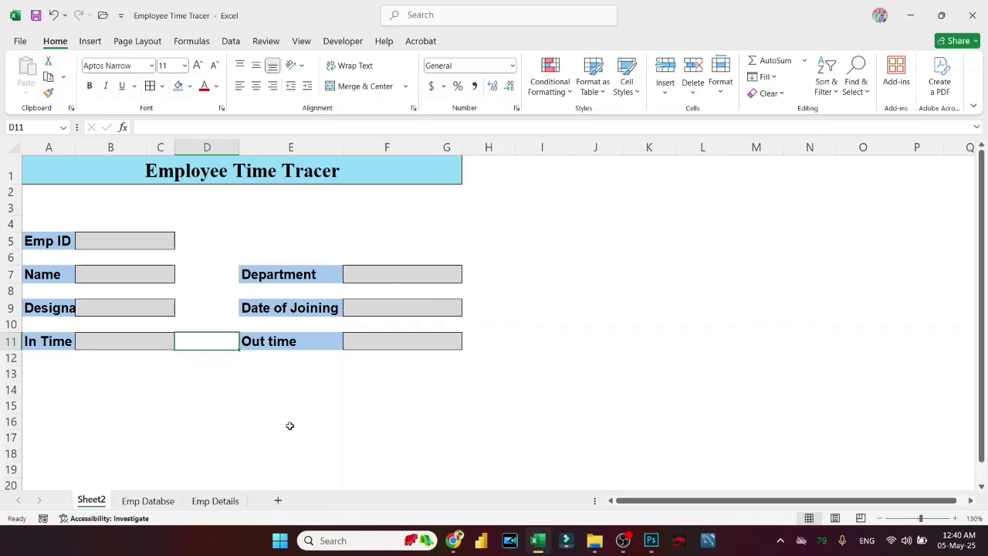
left_click(163, 501)
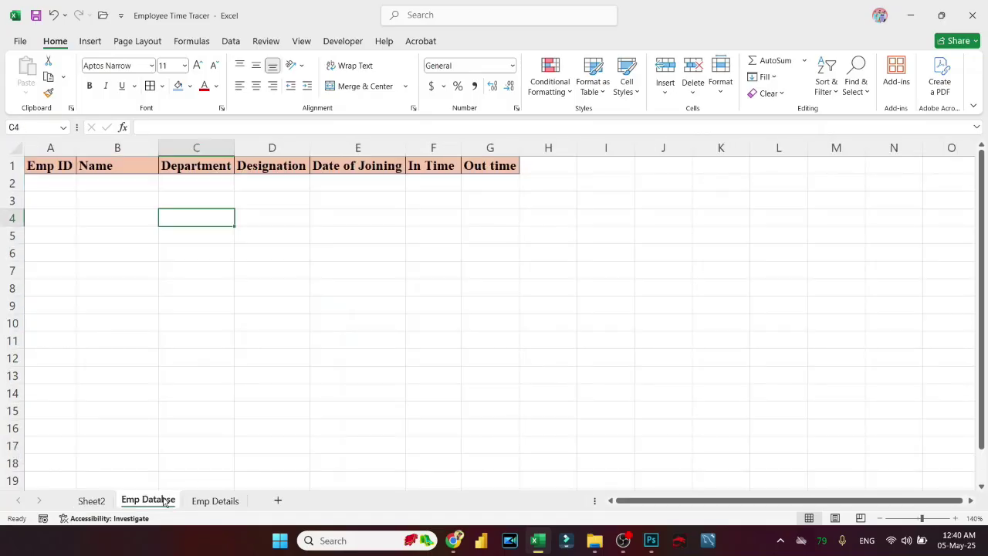
left_click(97, 507)
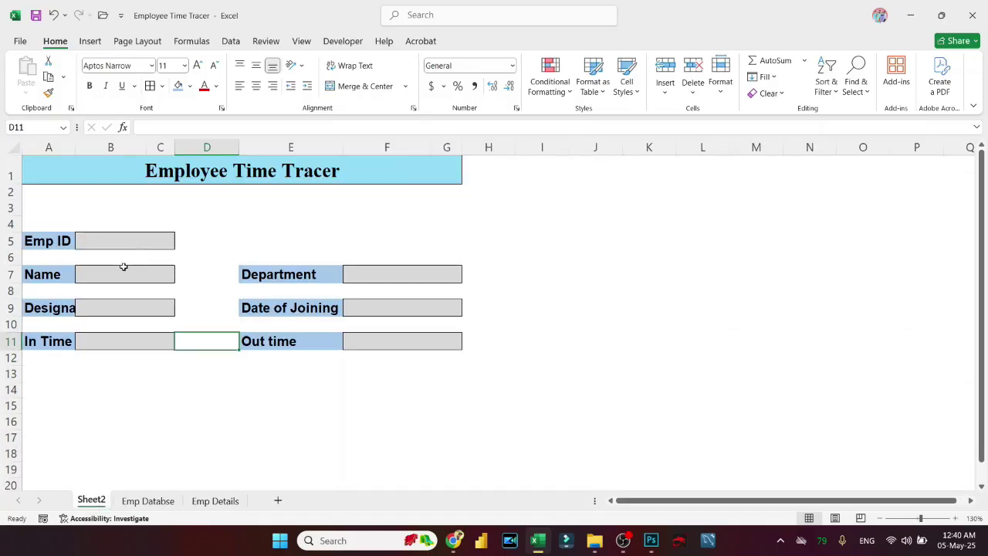
Auto-fit column A so its width matches the form labels
left_click(155, 270)
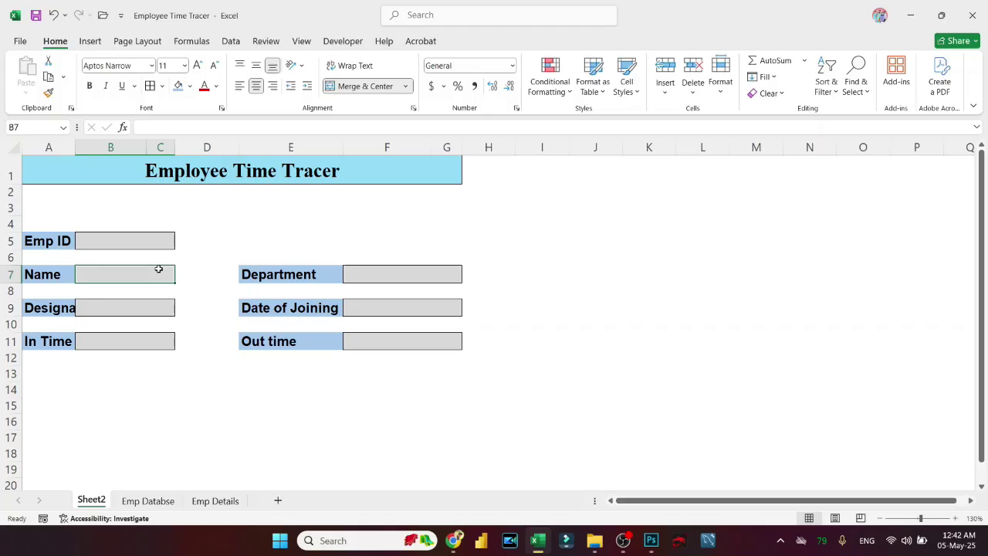
left_click(126, 344)
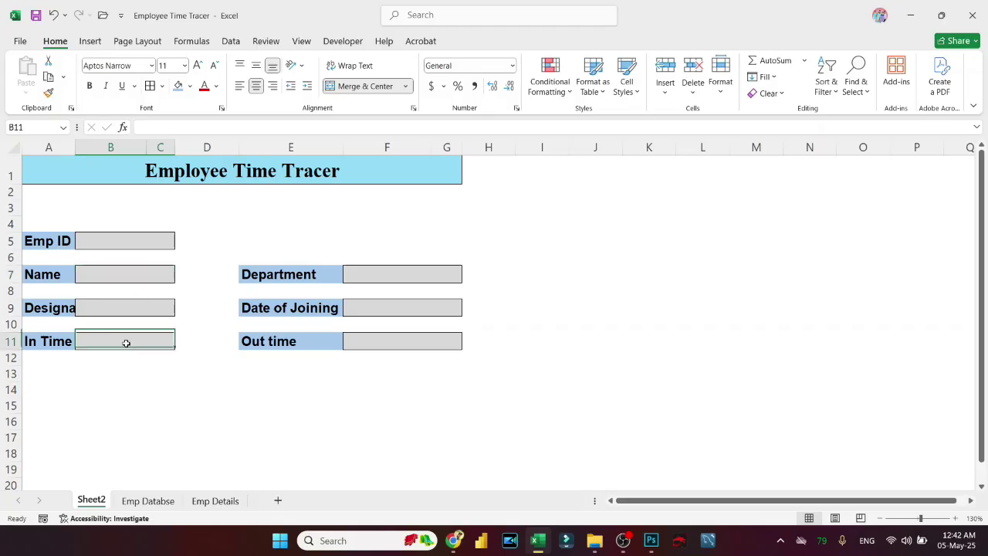
left_click(374, 343)
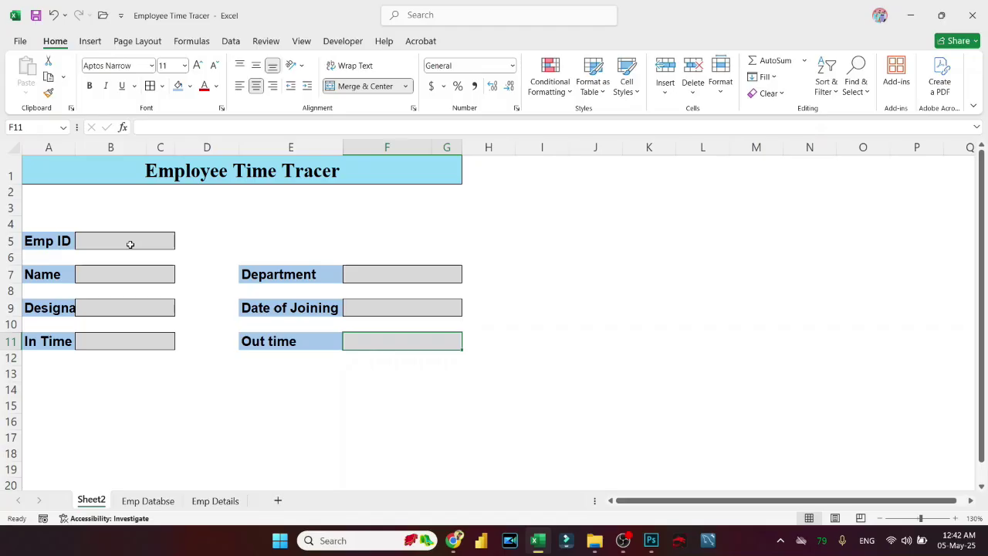
double_click(74, 147)
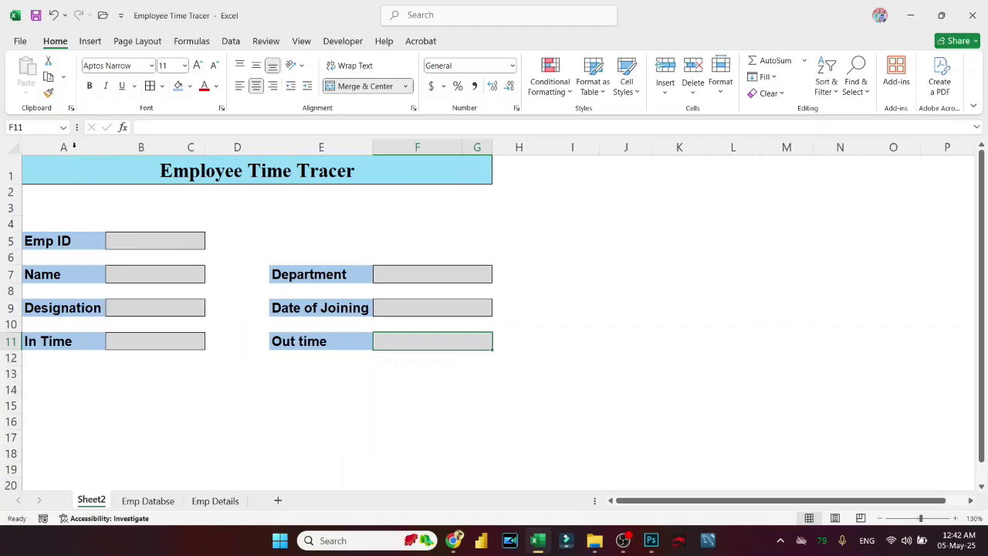
Fill the Name, Designation, Department and Date of Joining entry fields with the medium grey, third shade under white in the theme colours
left_click(186, 271)
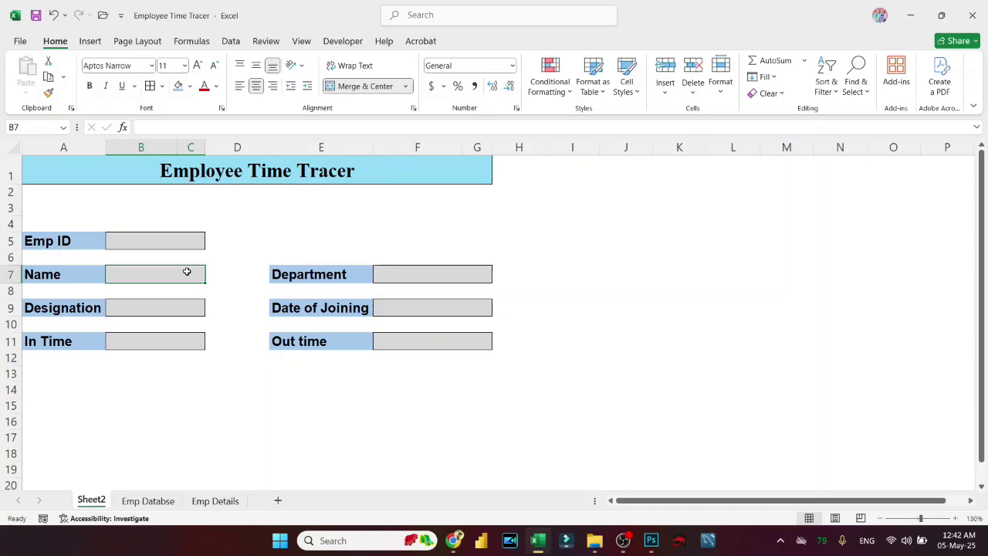
left_click(185, 307)
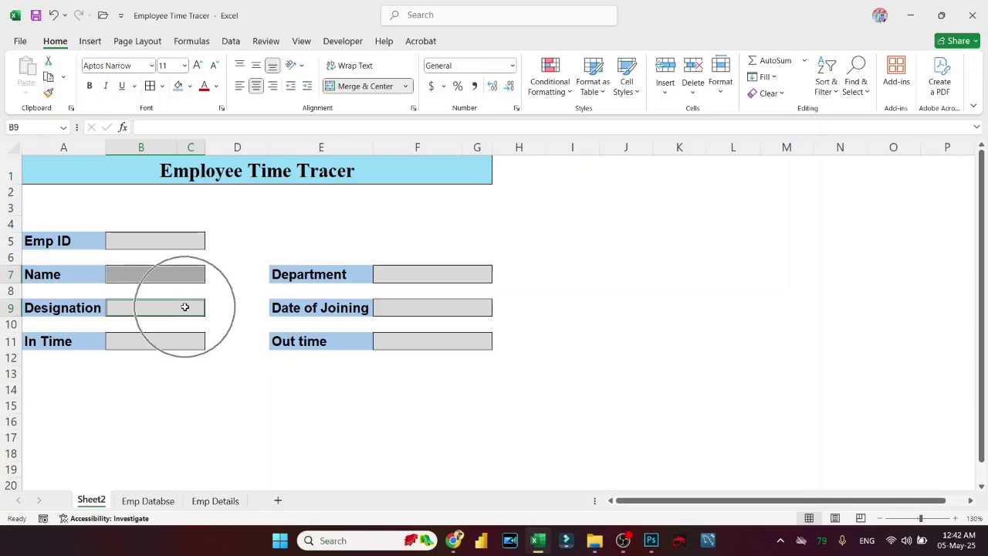
left_click(394, 276)
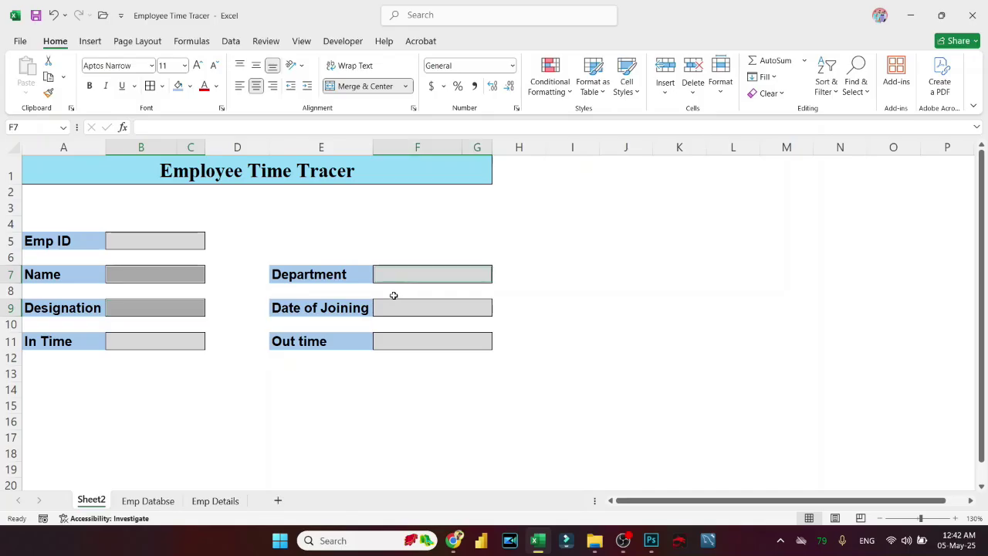
left_click(392, 306)
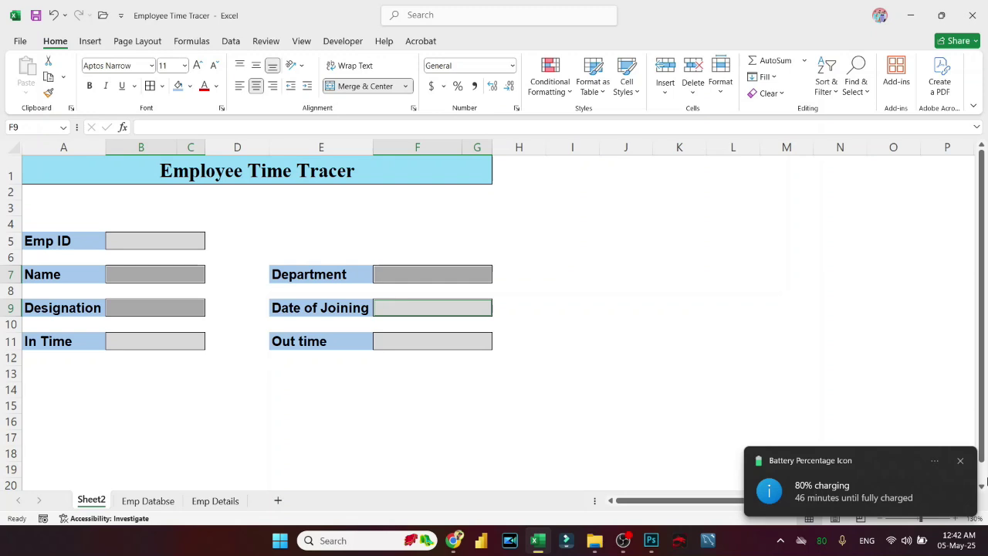
left_click(962, 471)
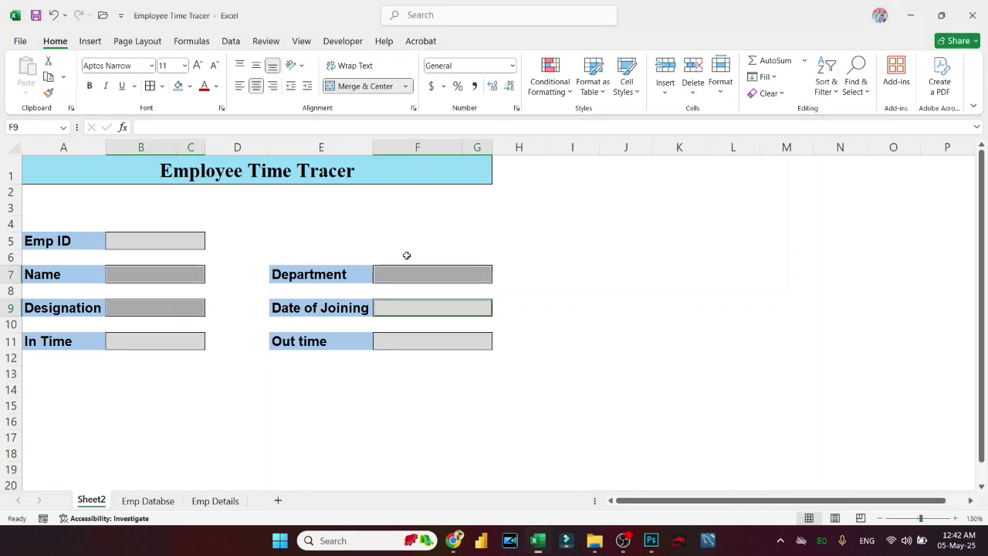
left_click(188, 88)
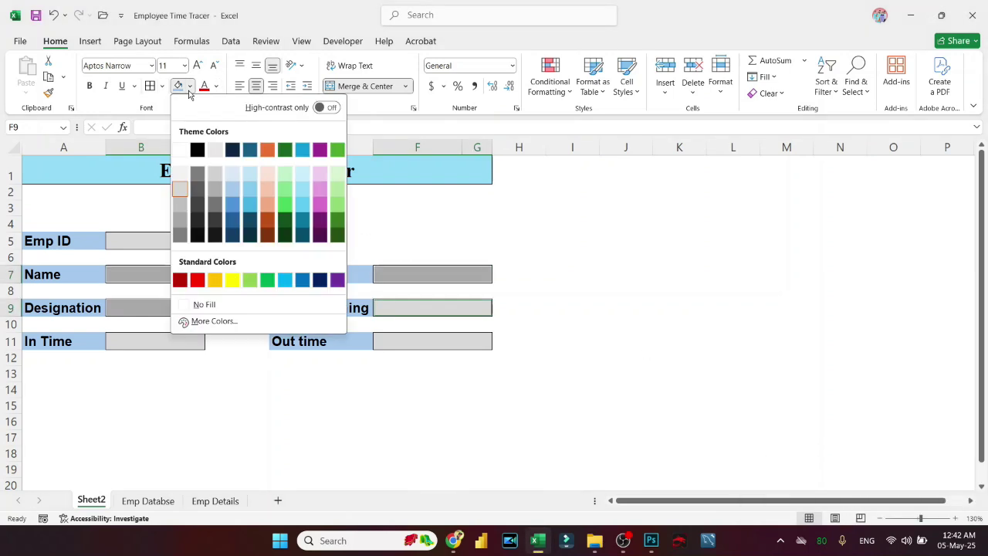
left_click(179, 204)
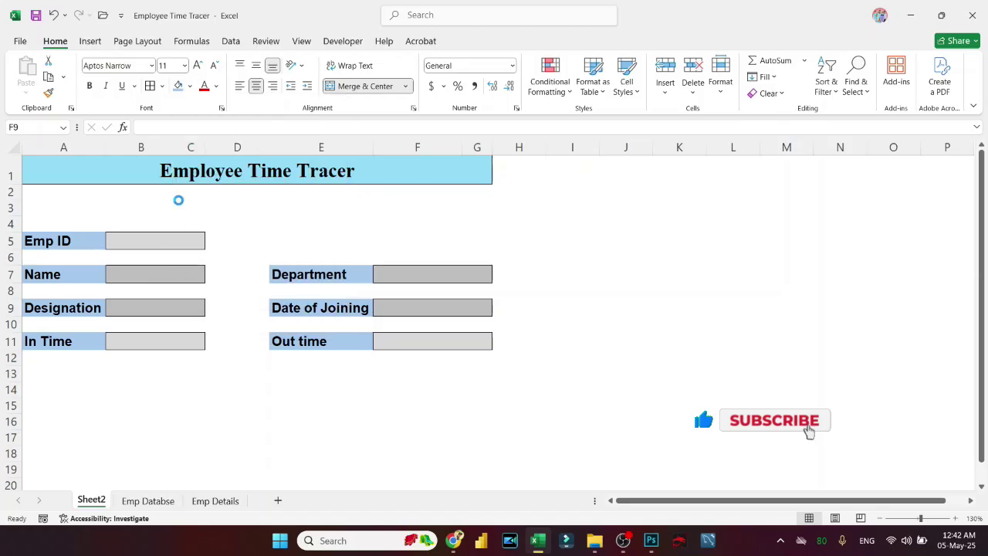
Fill the Emp ID, In Time and Out time entry fields with the lightest grey shade of white in the theme colours
left_click(193, 243)
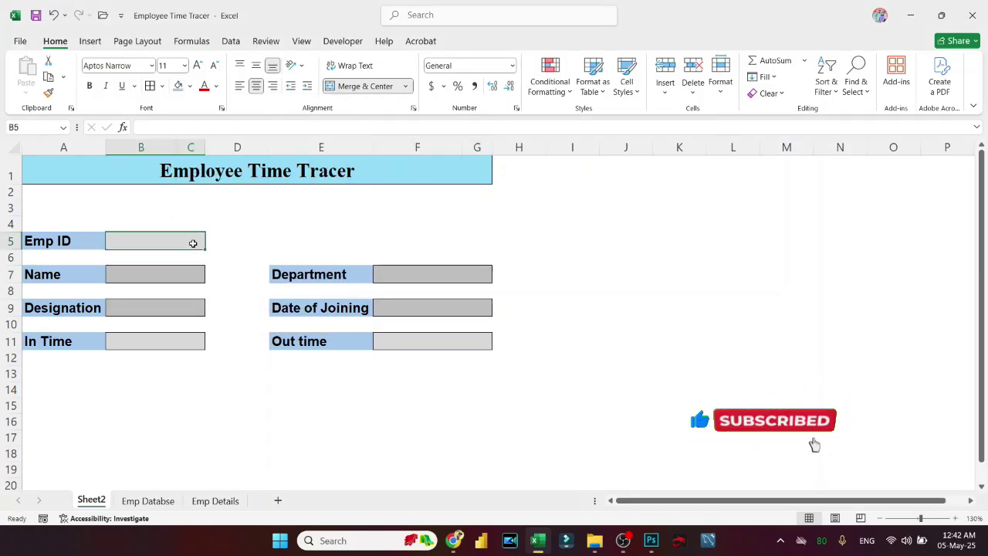
left_click(177, 340)
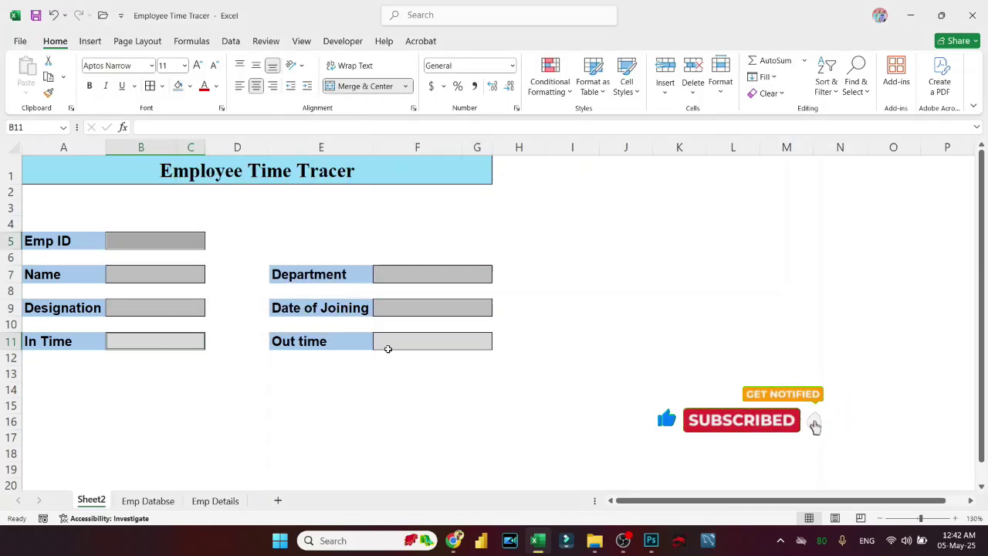
left_click(393, 346)
left_click(190, 85)
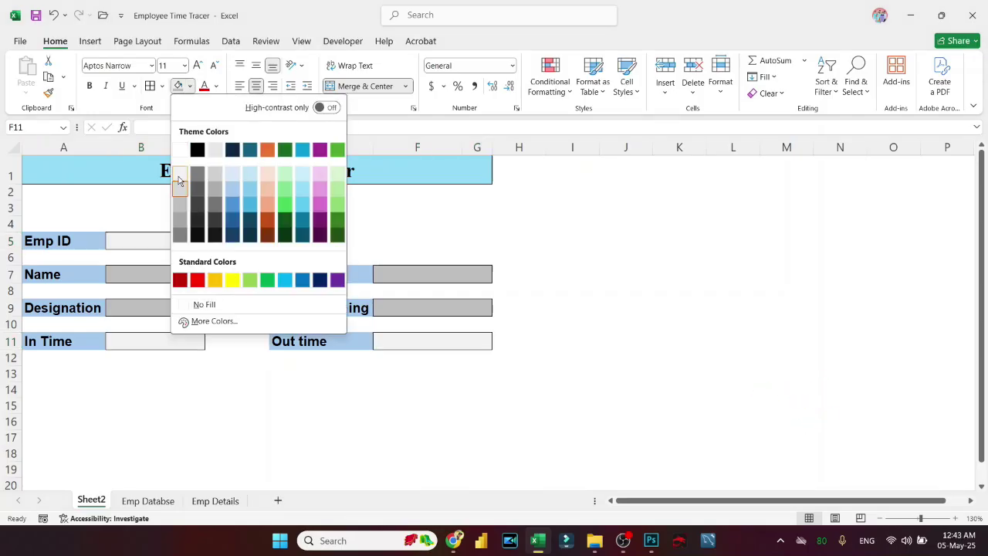
left_click(178, 176)
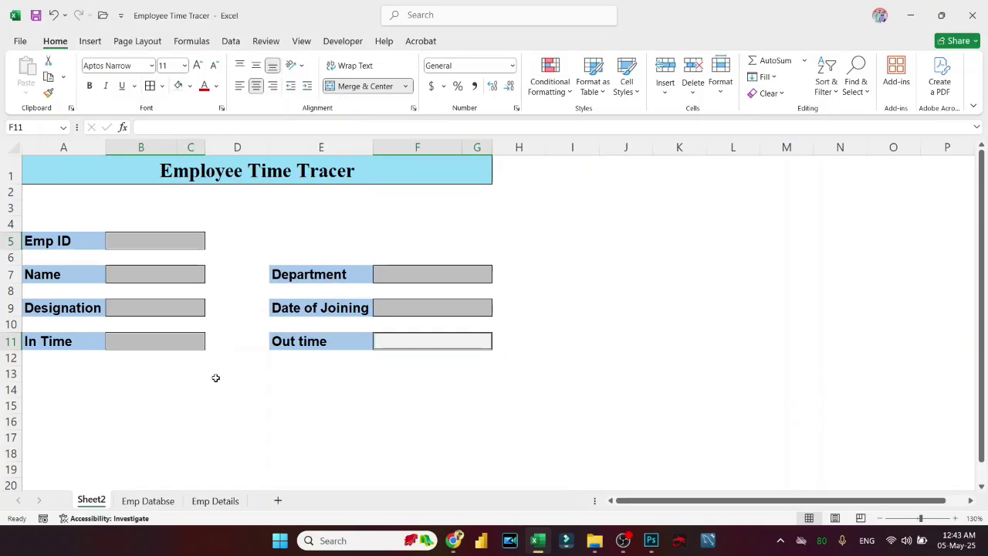
left_click(216, 376)
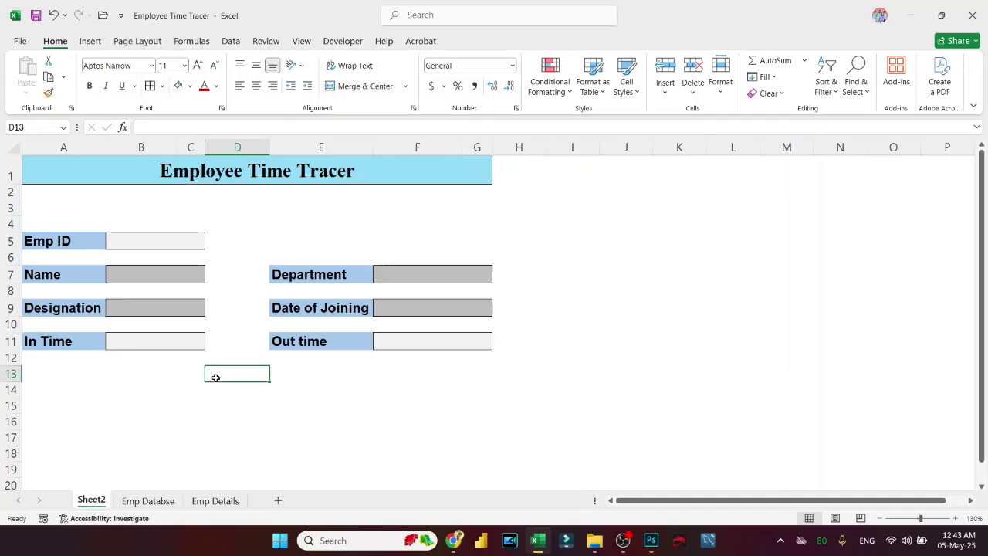
left_click(173, 245)
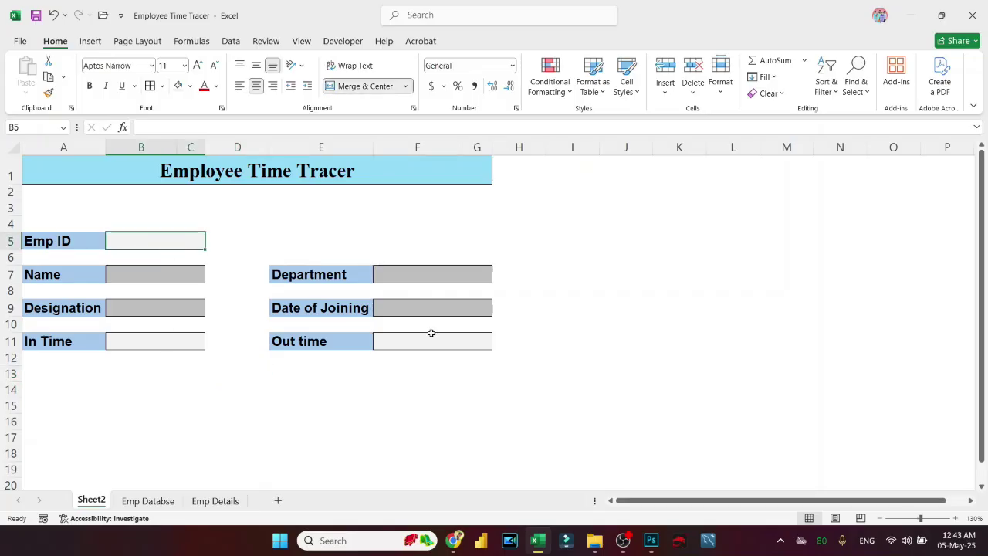
left_click_drag(175, 275, 396, 306)
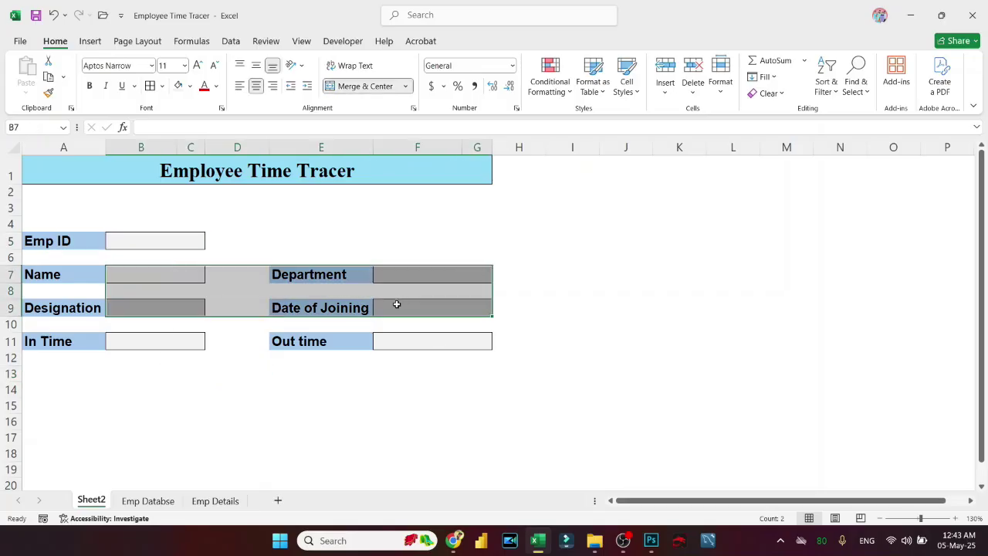
left_click(397, 305)
Enter =VLOOKUP(B5,'Emp Details'!A:E,2,0) in the Name field B7 to look up the employee's name from the Emp ID
left_click(170, 269)
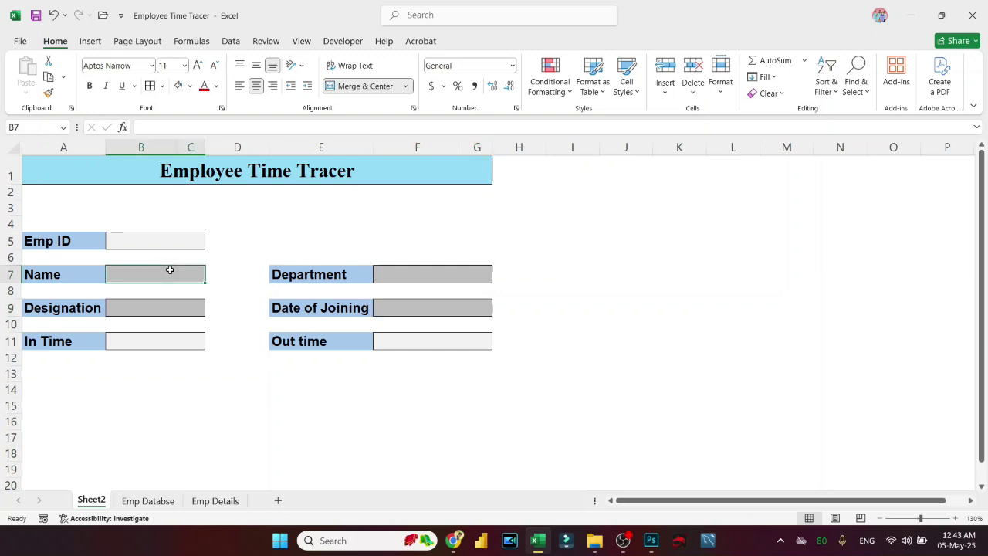
type("=vl")
key("Tab")
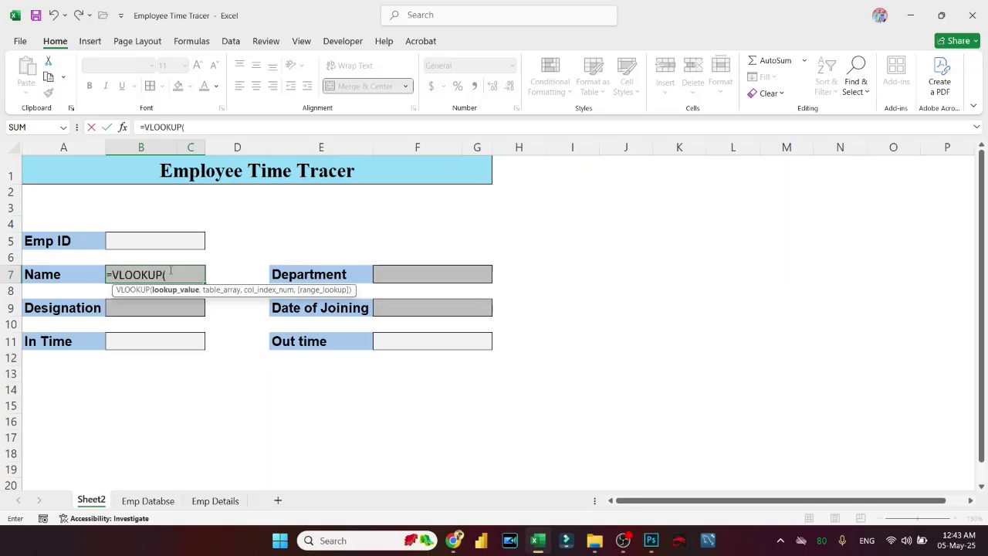
left_click(158, 239)
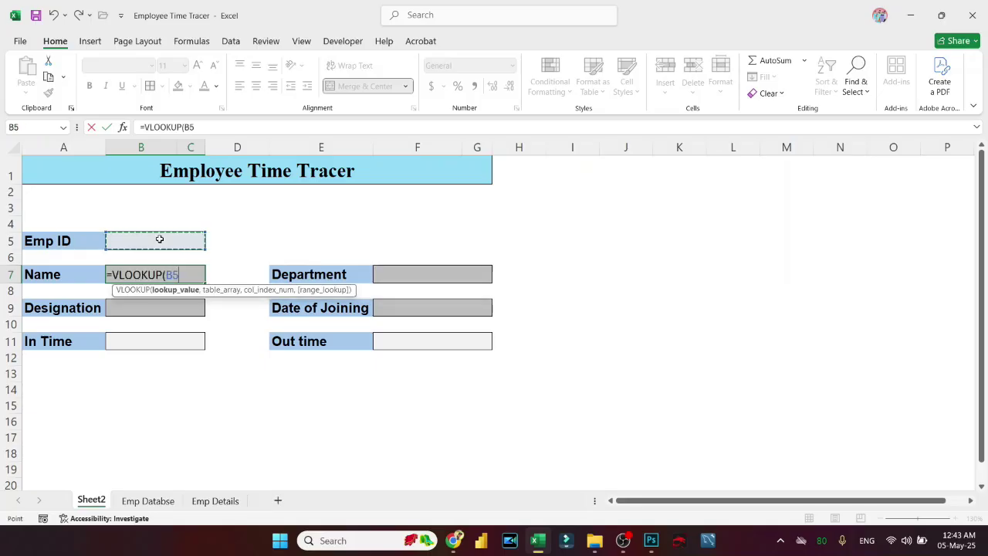
type(",")
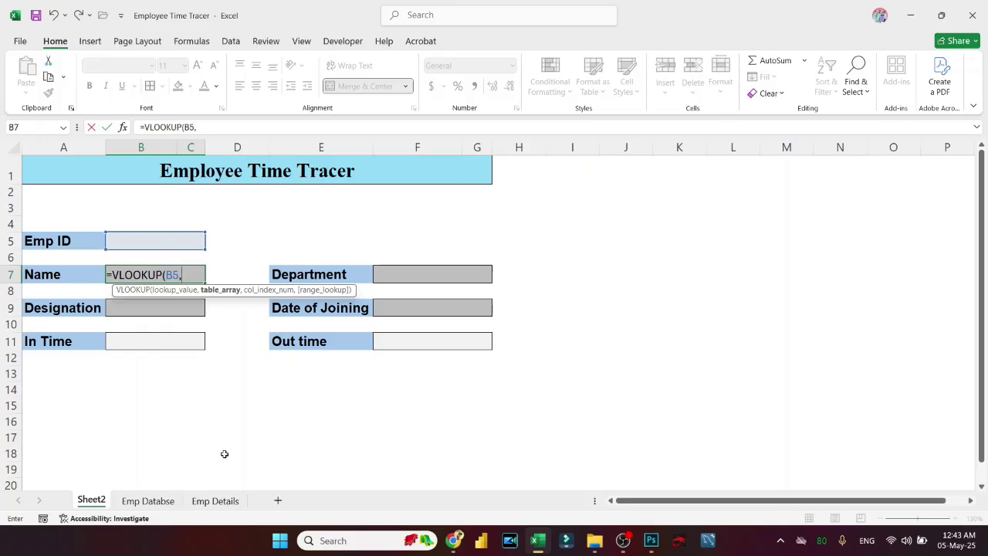
left_click(219, 501)
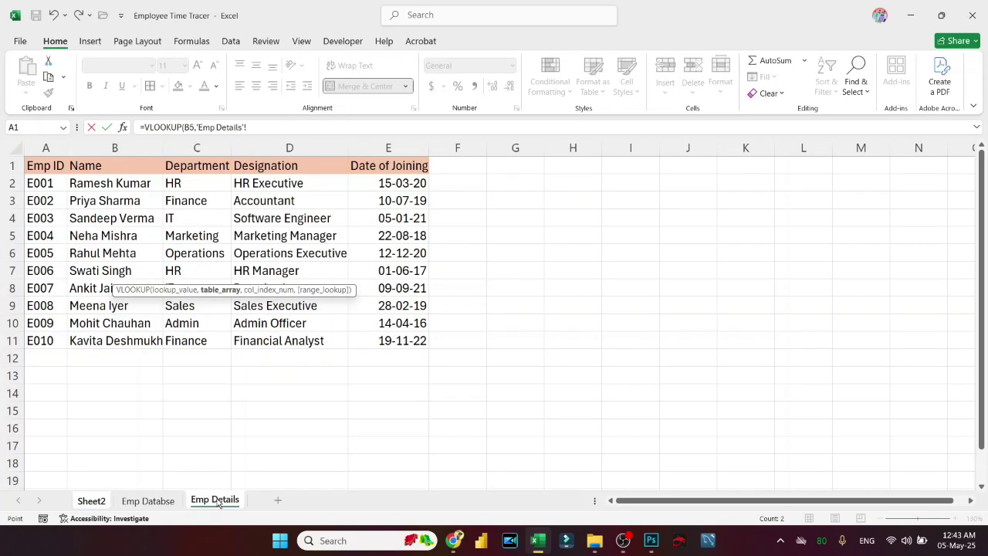
left_click(59, 220)
key("ctrl+space")
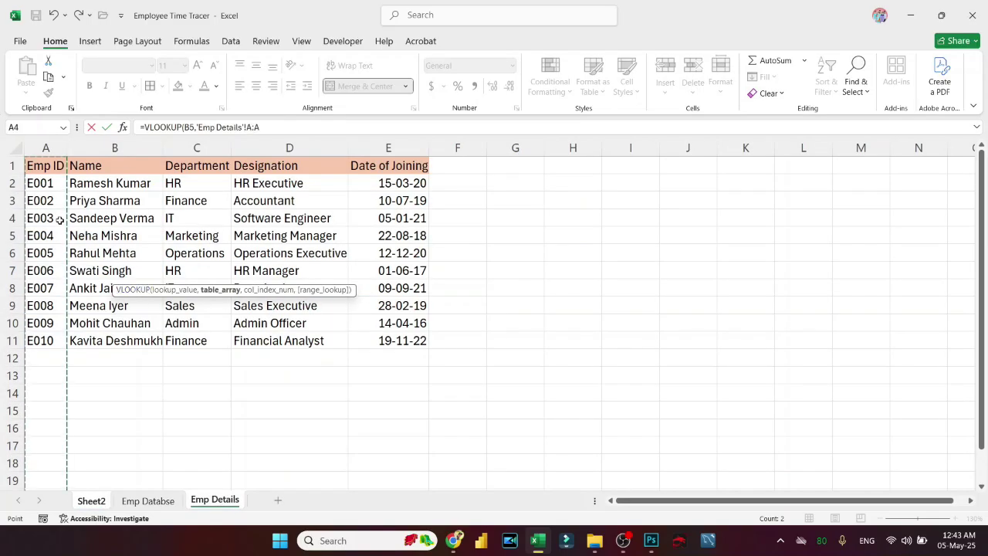
key("shift+Right")
key("shift+Right")
key("shift+Right")
key("shift+Right")
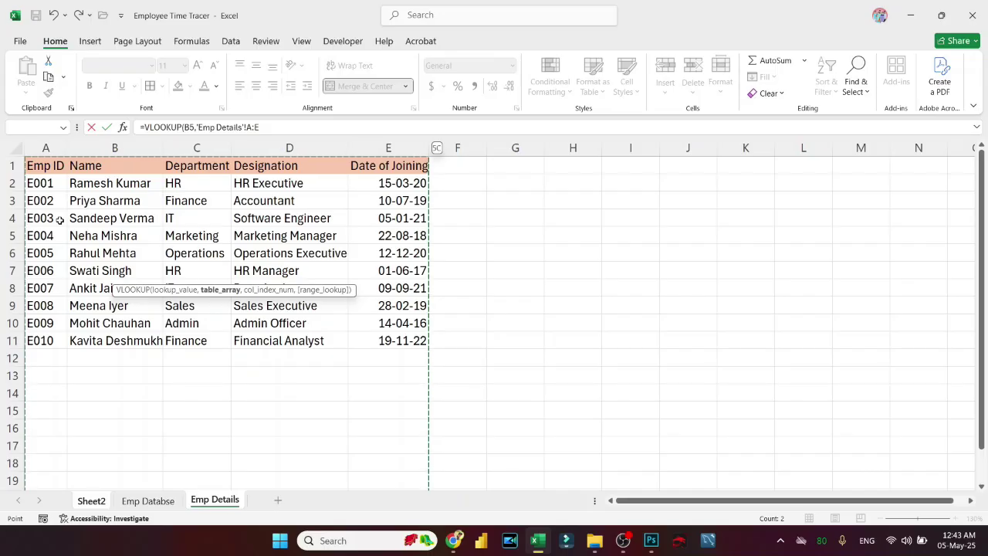
type(",")
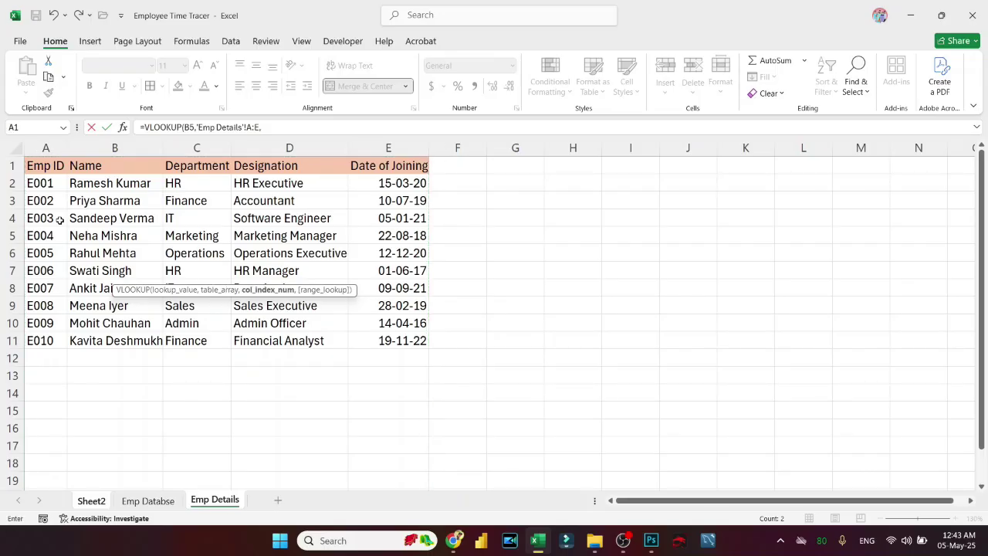
type("2,0)")
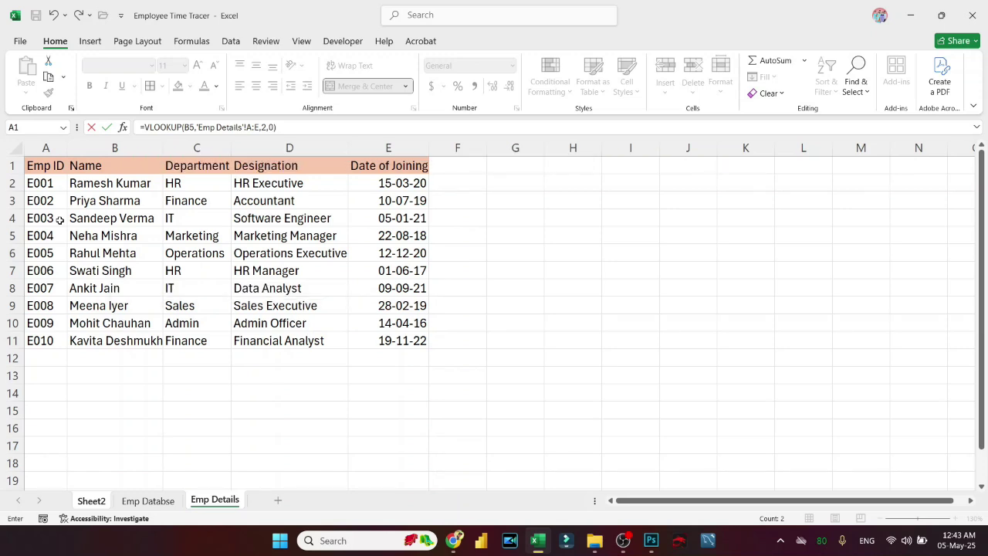
key("Return")
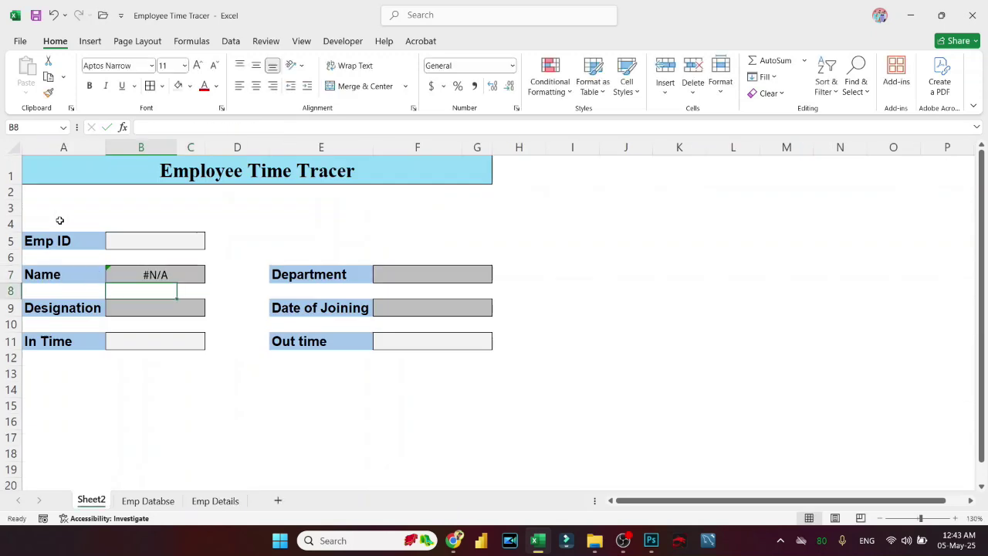
left_click(188, 275)
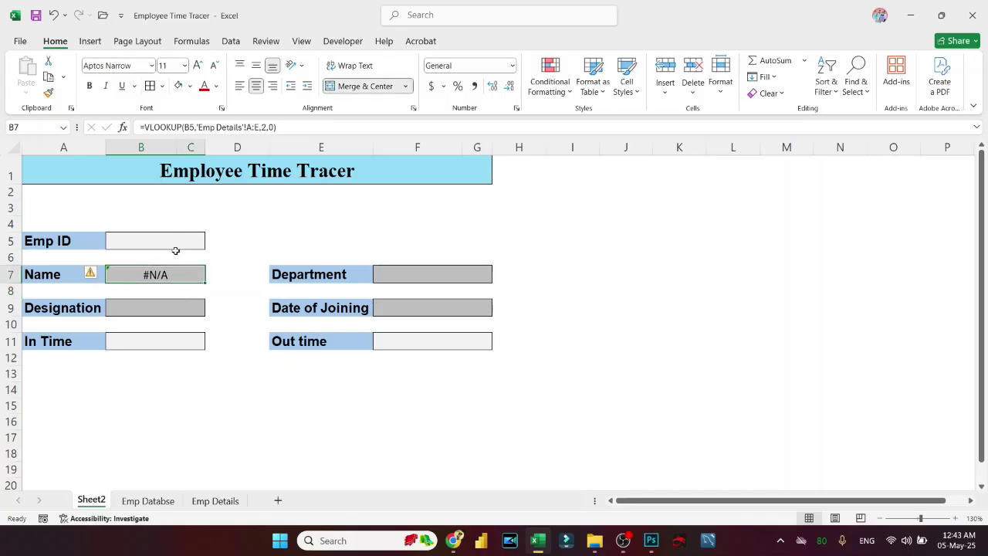
left_click(172, 242)
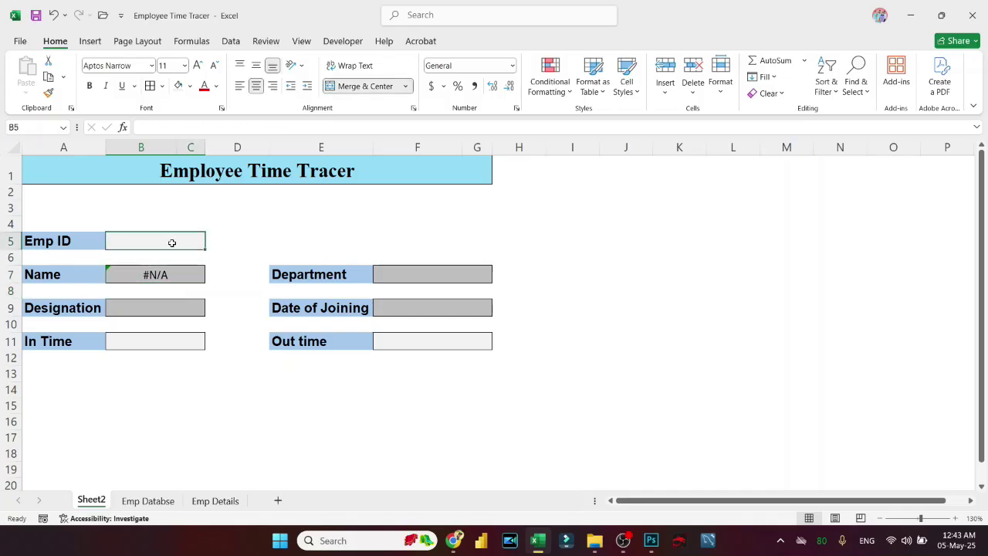
left_click(162, 275)
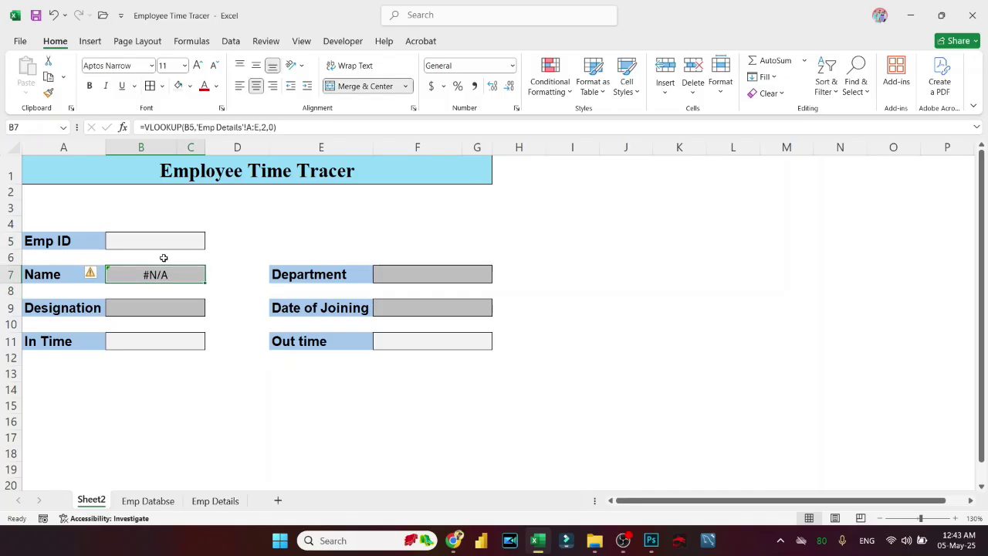
Test the Name lookup by entering the first listed employee's ID in the Emp ID field B5 and clearing it again
left_click(164, 240)
type("E")
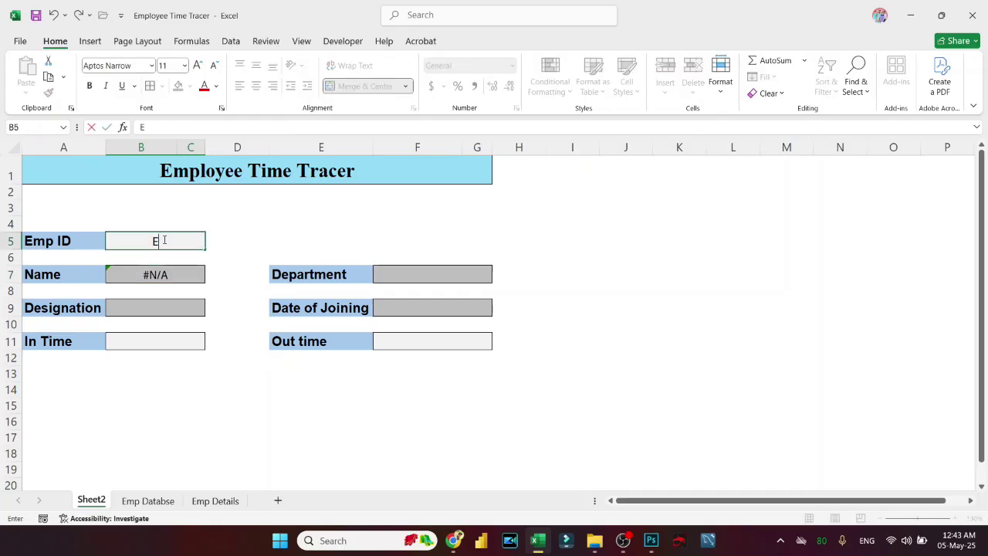
key("Escape")
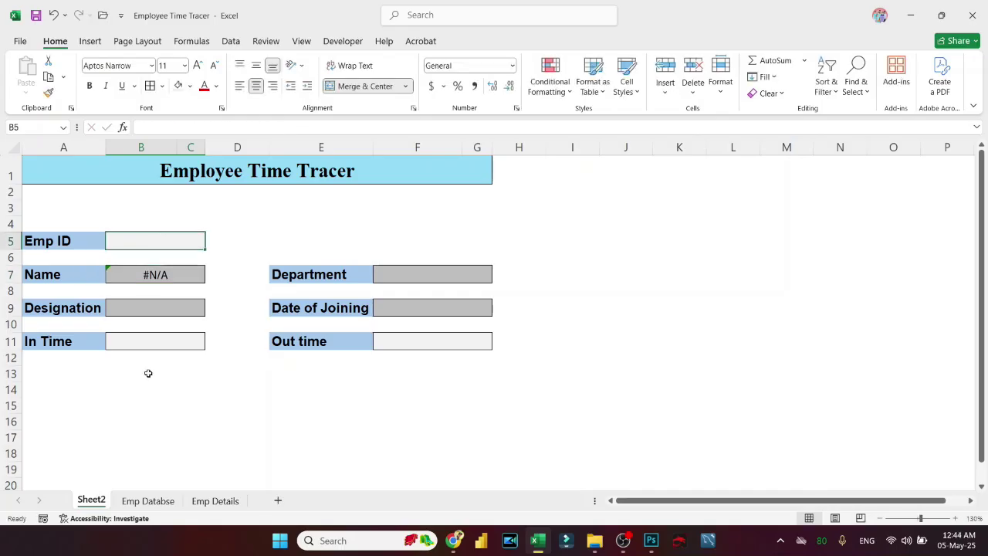
left_click(215, 502)
left_click(91, 501)
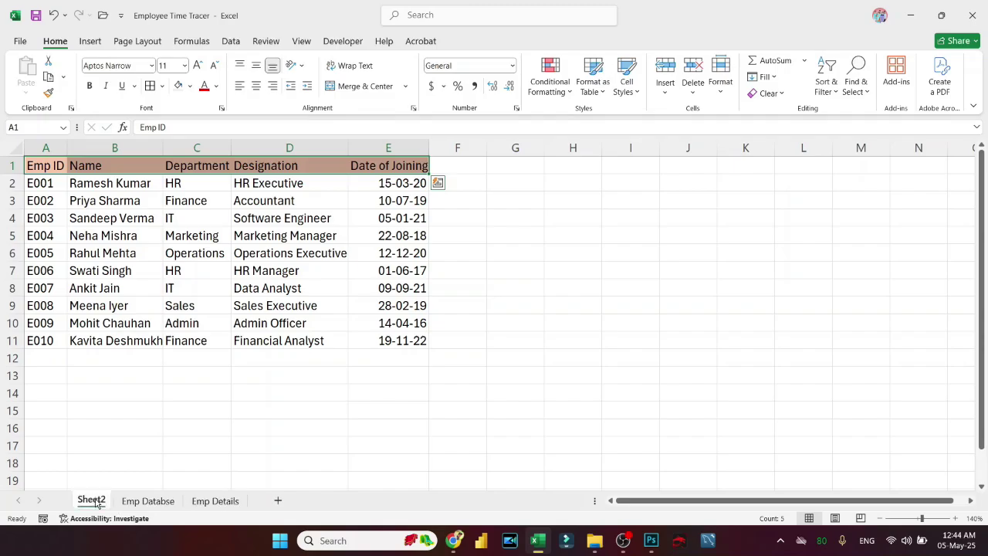
type("E001")
key("Return")
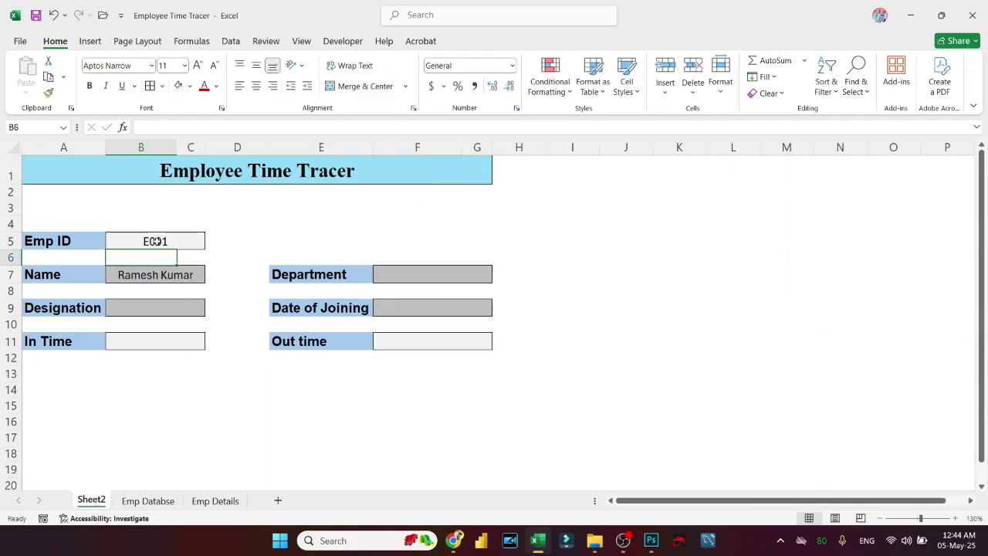
key("Down")
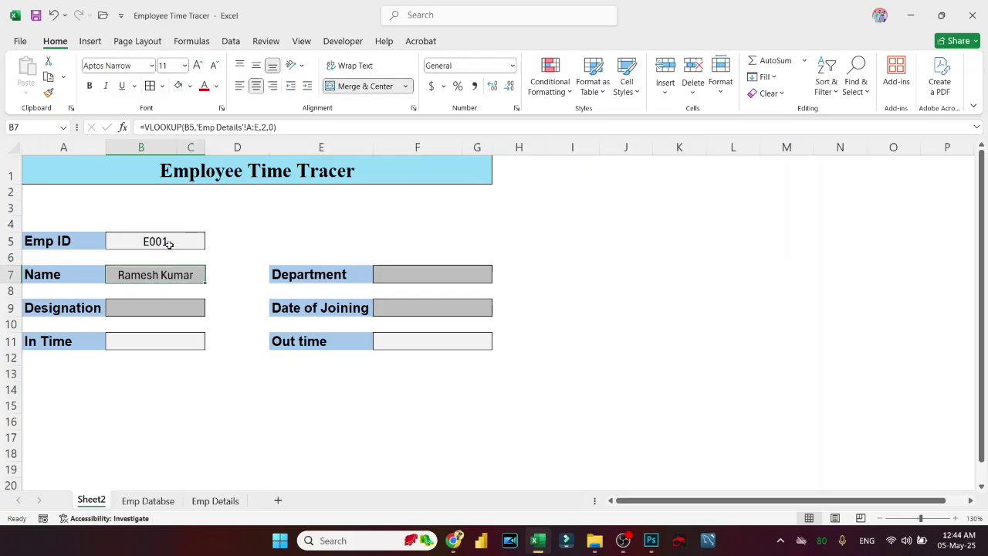
left_click(169, 243)
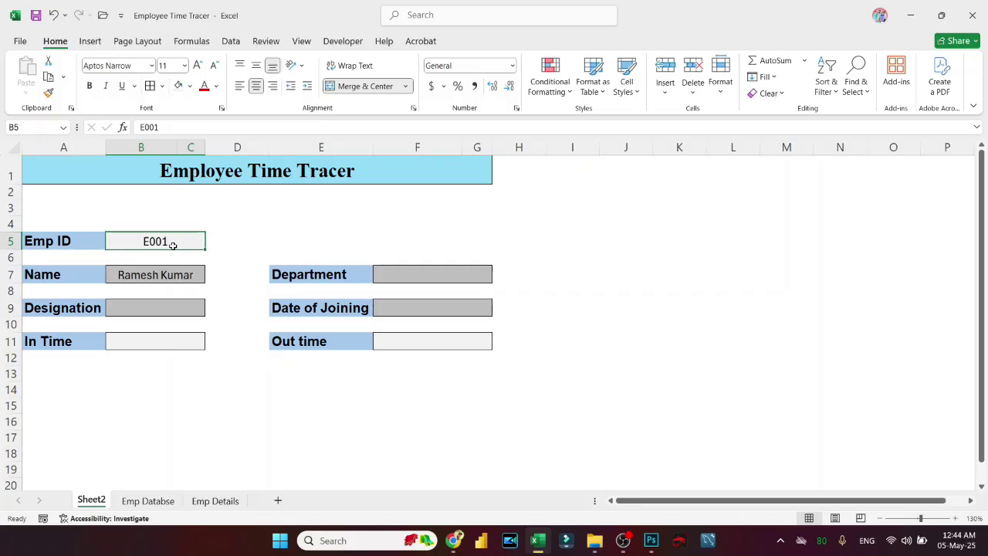
key("Delete")
Wrap the Name field's lookup in IFERROR with a blank fallback: =IFERROR(VLOOKUP(B5,'Emp Details'!A:E,2,0),"")
left_click(168, 272)
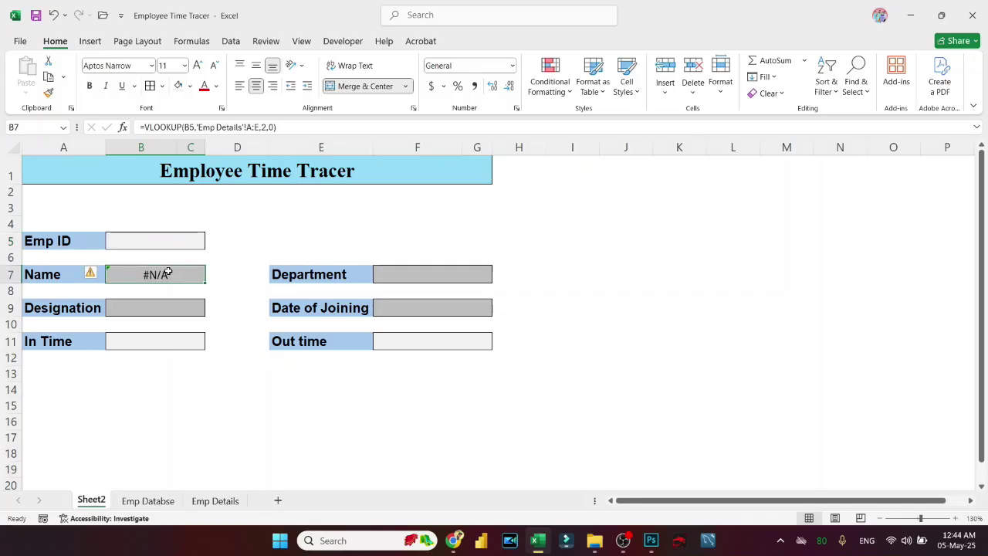
left_click(146, 128)
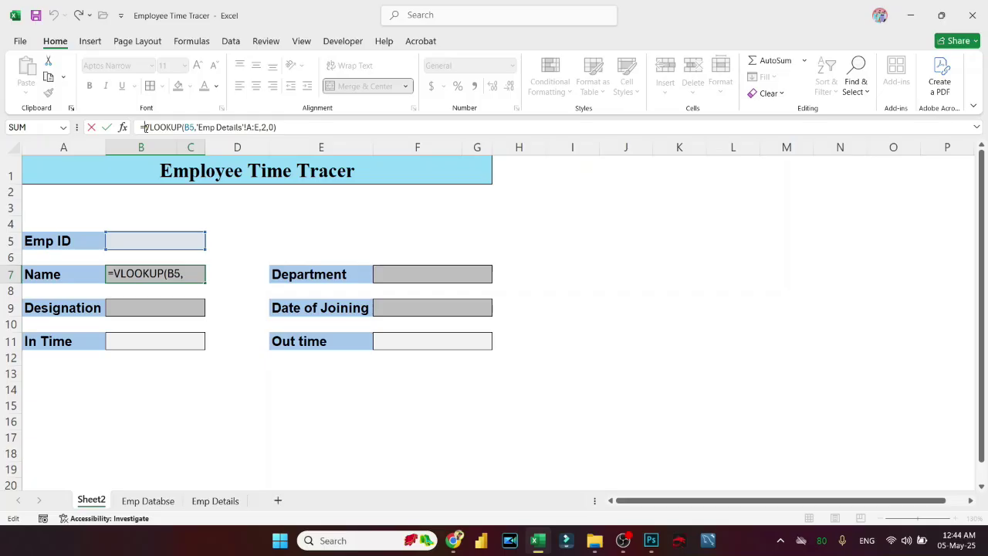
type("if")
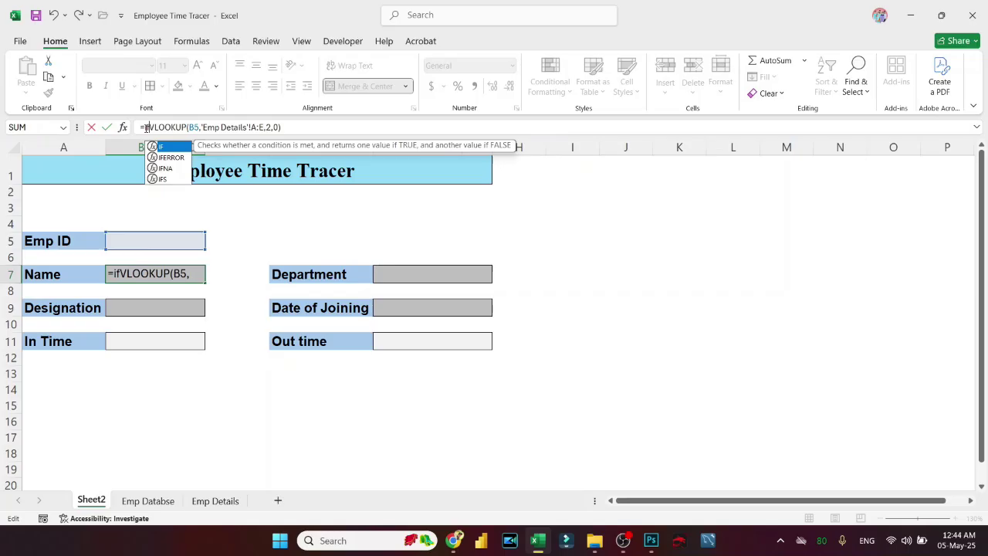
key("Down")
key("Tab")
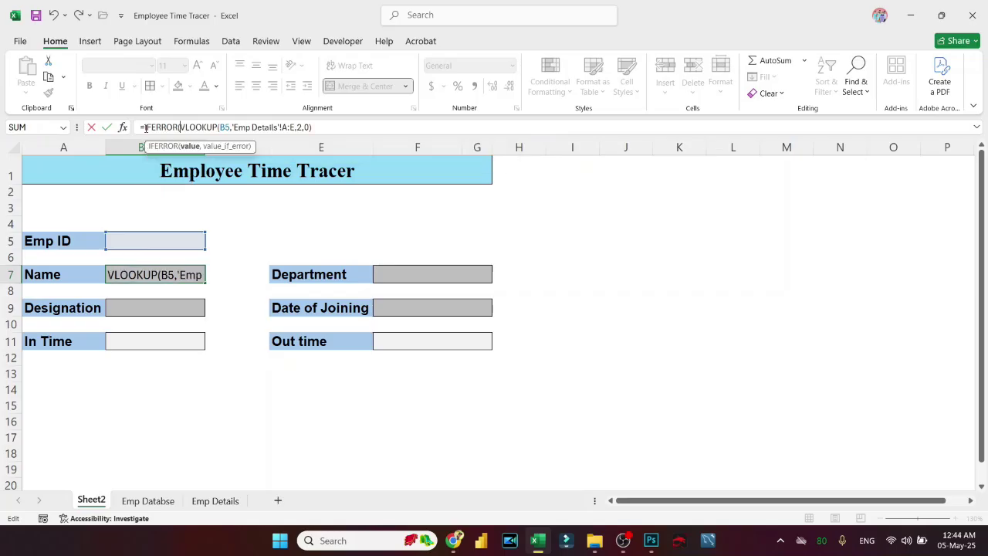
left_click(329, 127)
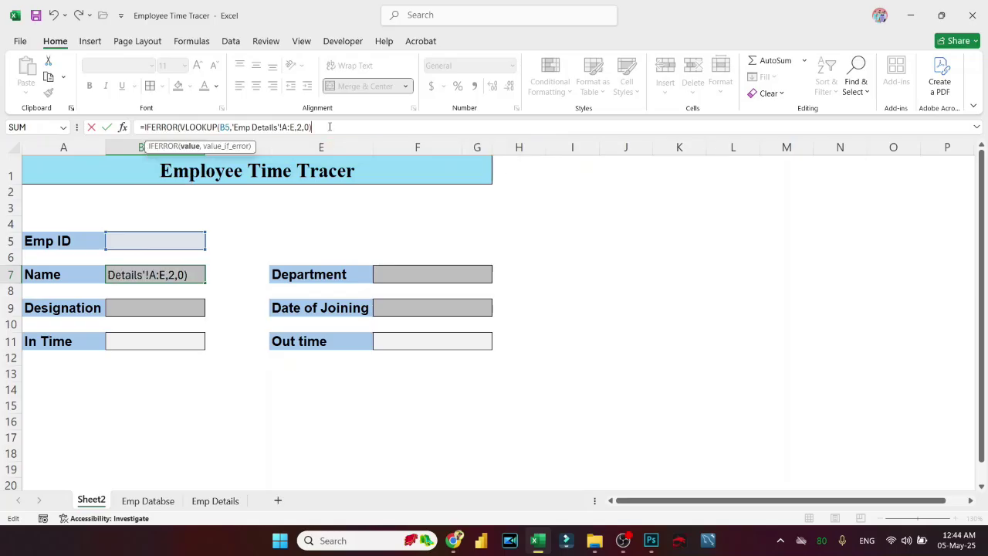
type(",\"\")")
key("Return")
key("Up")
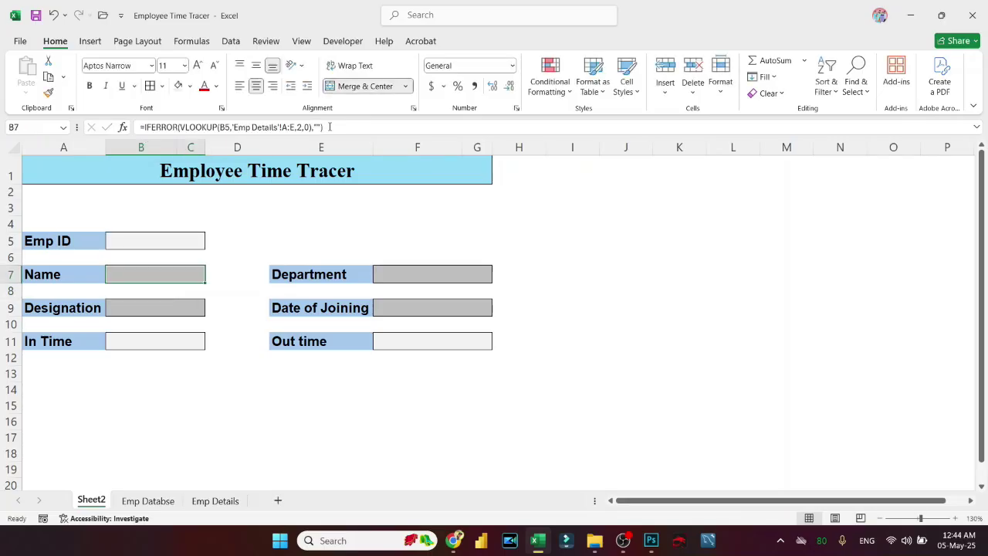
key("Up")
key("Up")
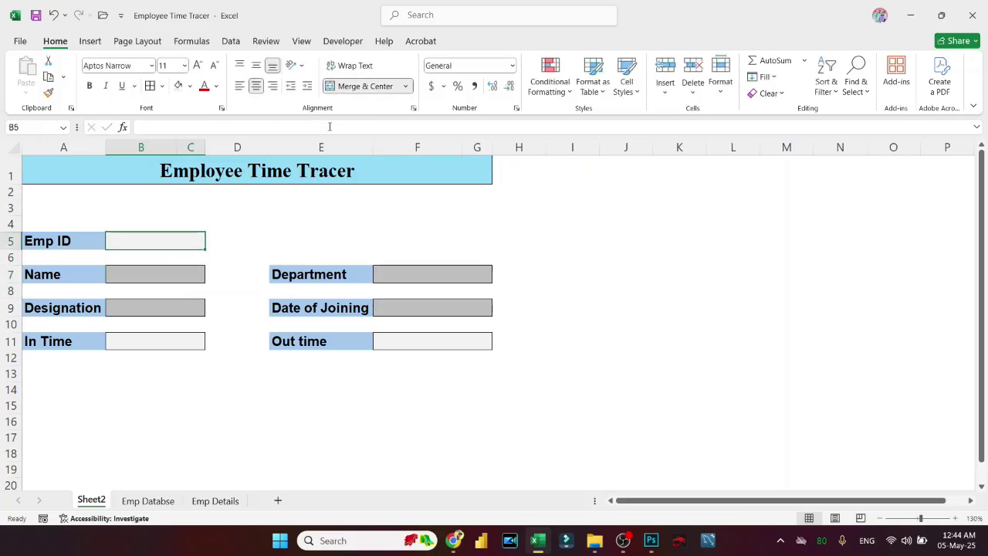
Copy the full IFERROR lookup formula text from the Name field B7
key("Down")
key("Down")
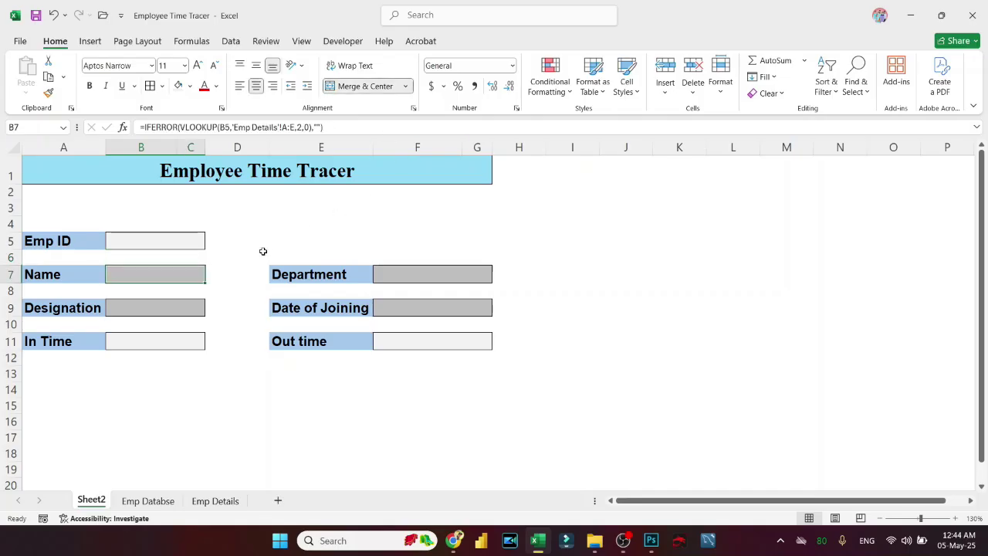
left_click_drag(339, 124, 95, 125)
key("ctrl+c")
key("Escape")
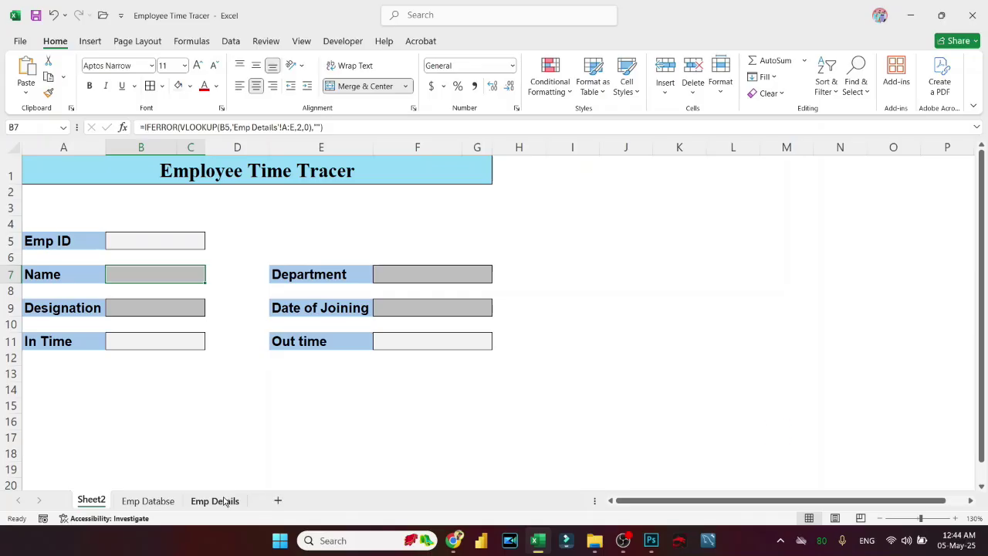
Paste the lookup formula into the Department field F7 and set its column index to 3
left_click(223, 500)
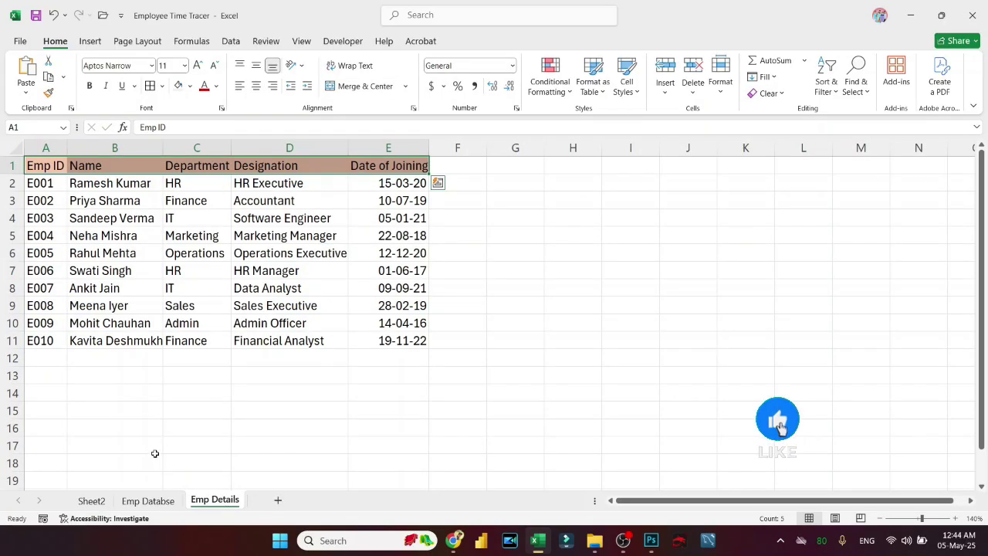
left_click(108, 501)
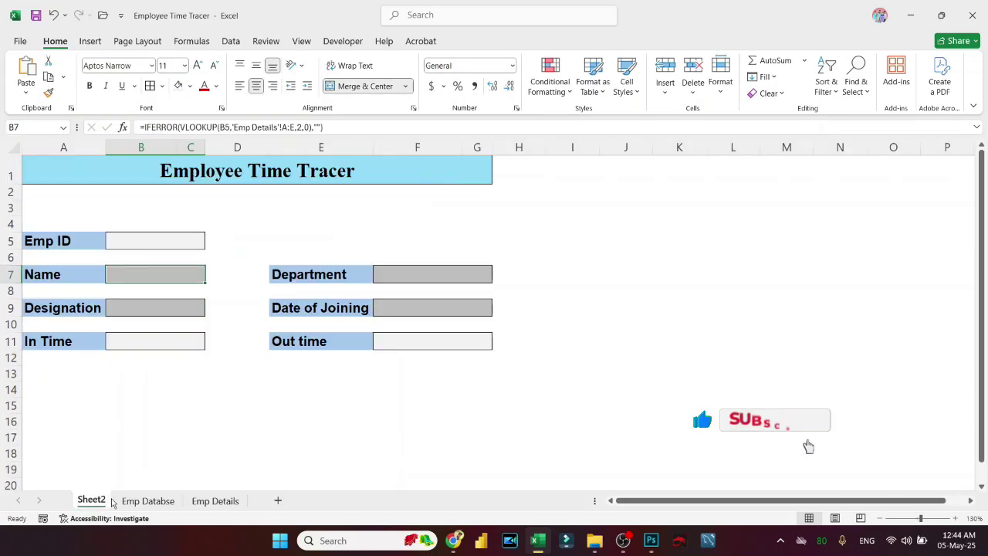
left_click(391, 272)
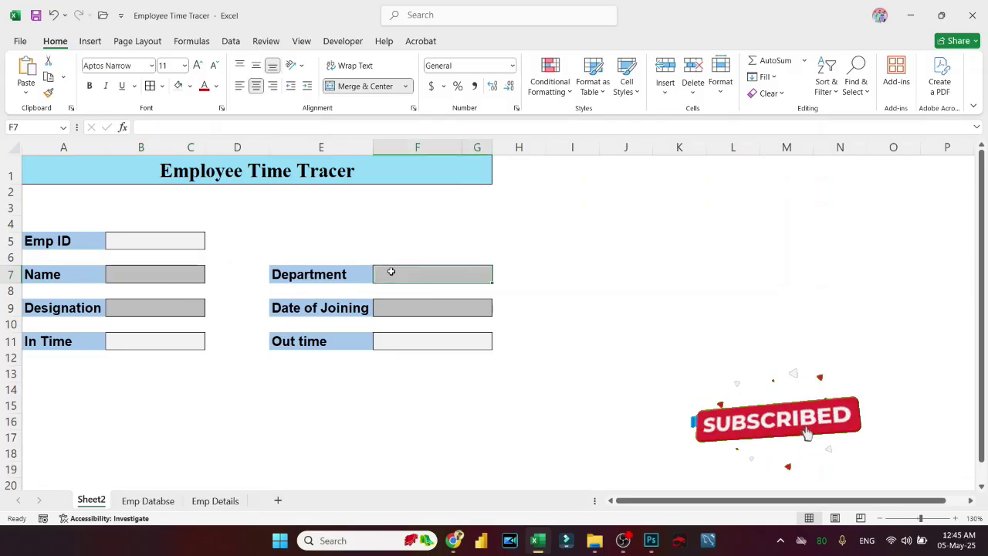
double_click(391, 271)
key("ctrl+v")
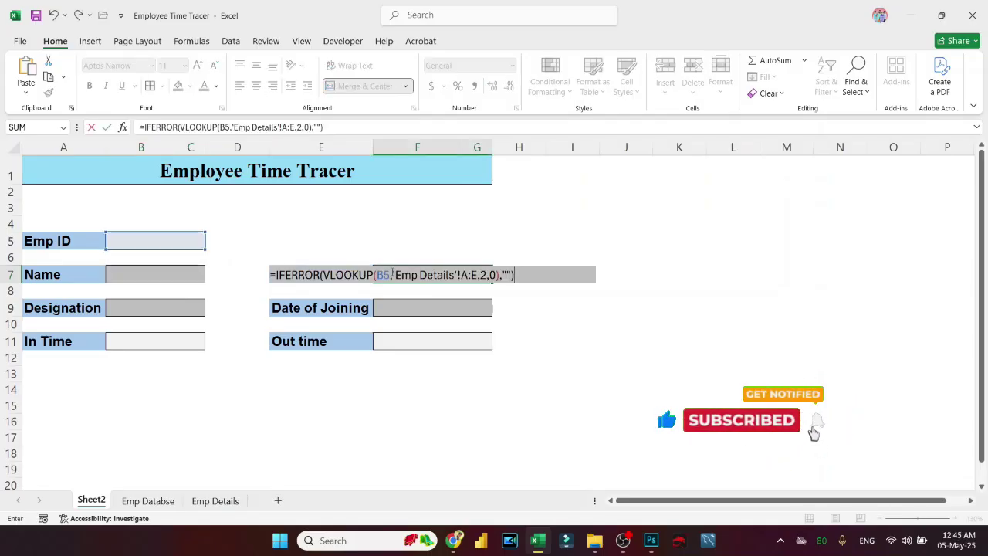
left_click(302, 127)
key("BackSpace")
type("3")
key("Return")
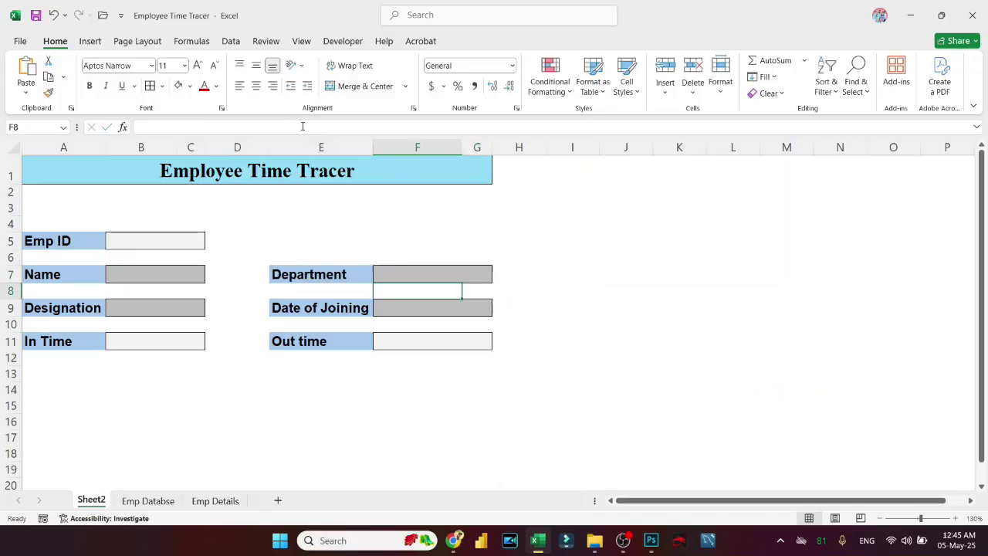
Paste the lookup formula into the Designation field B9 with column index 4
double_click(181, 305)
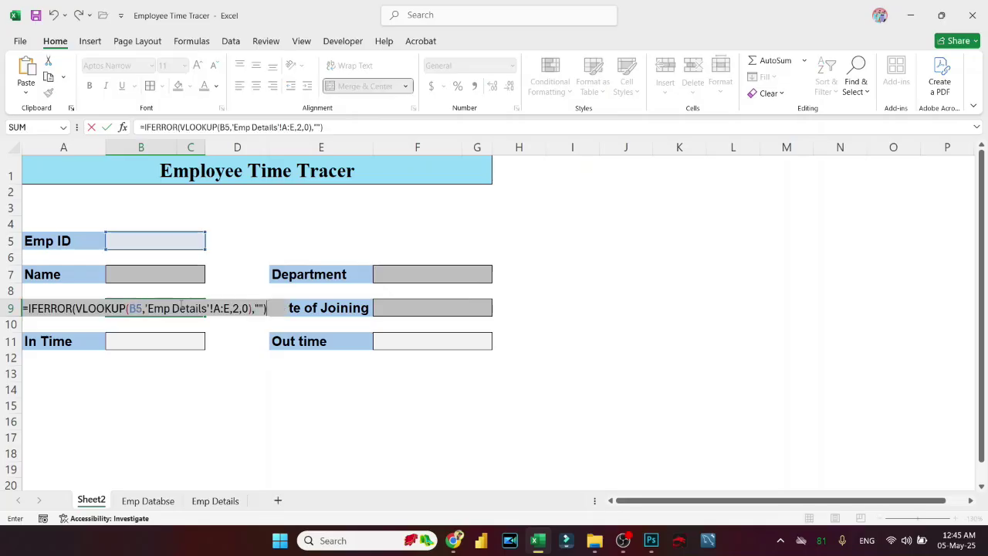
left_click(301, 127)
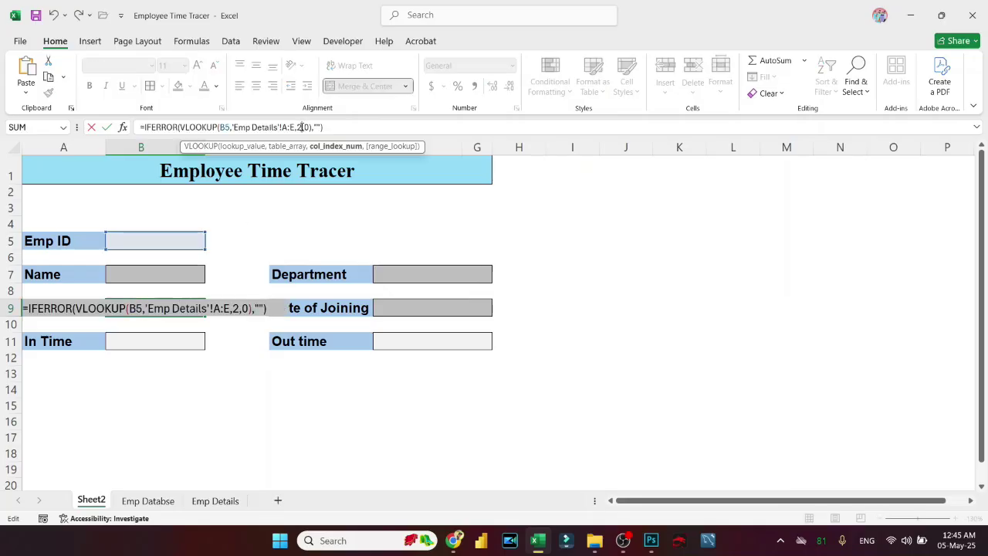
key("BackSpace")
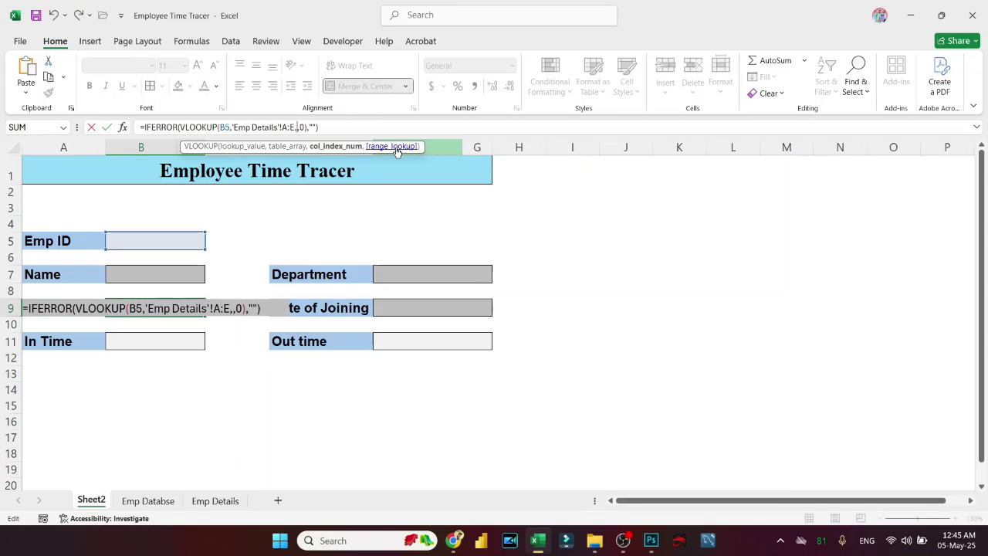
type("4")
key("Return")
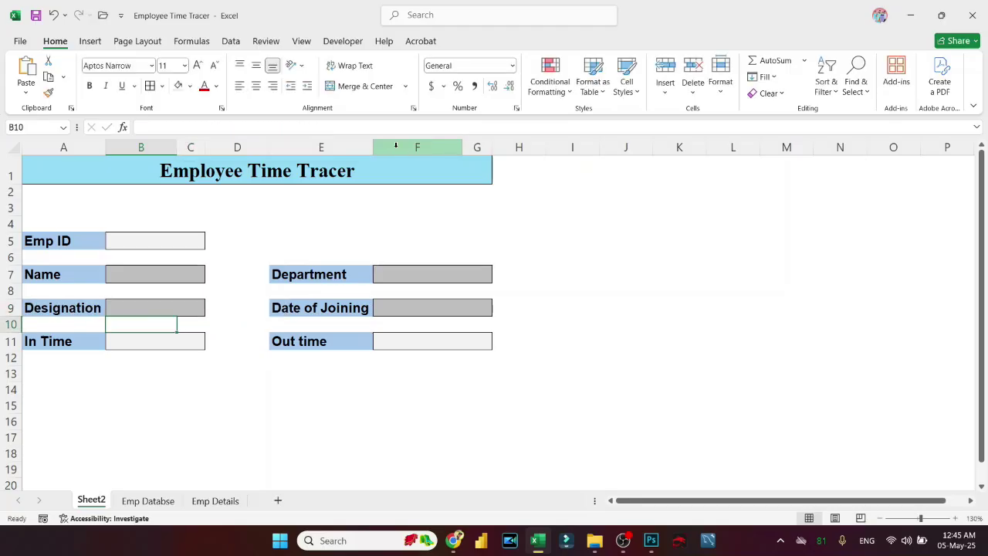
Paste the lookup formula into the Date of Joining field F9 and change the column index to 5
left_click(430, 310)
double_click(430, 310)
key("ctrl+v")
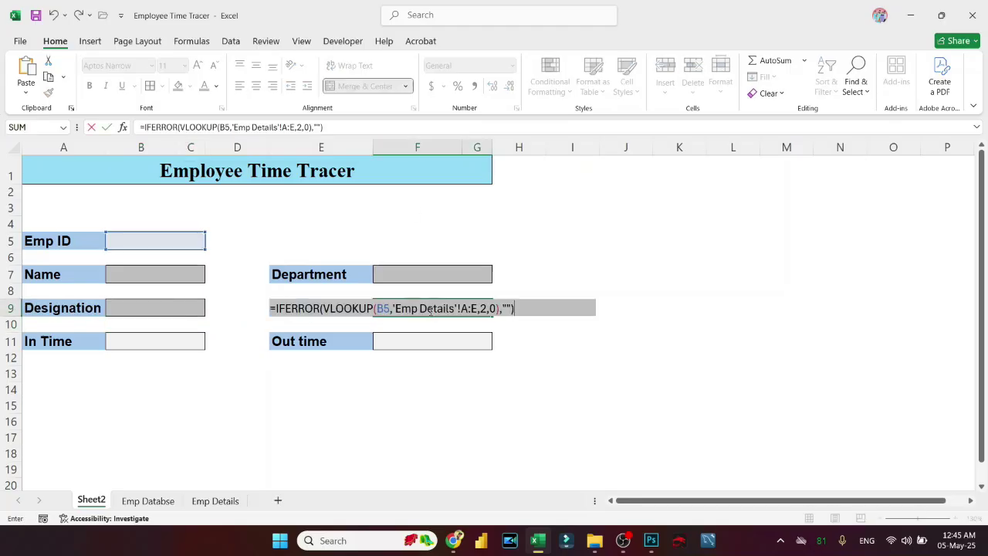
left_click(300, 126)
key("BackSpace")
type("5")
key("Return")
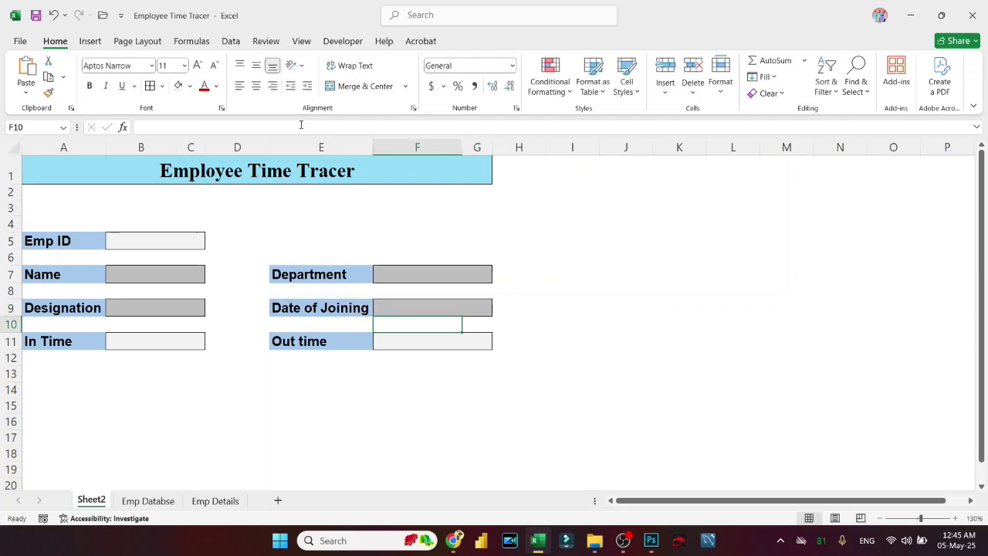
Enter the second listed employee's ID in the Emp ID field B5 to fill the lookup fields
left_click(149, 242)
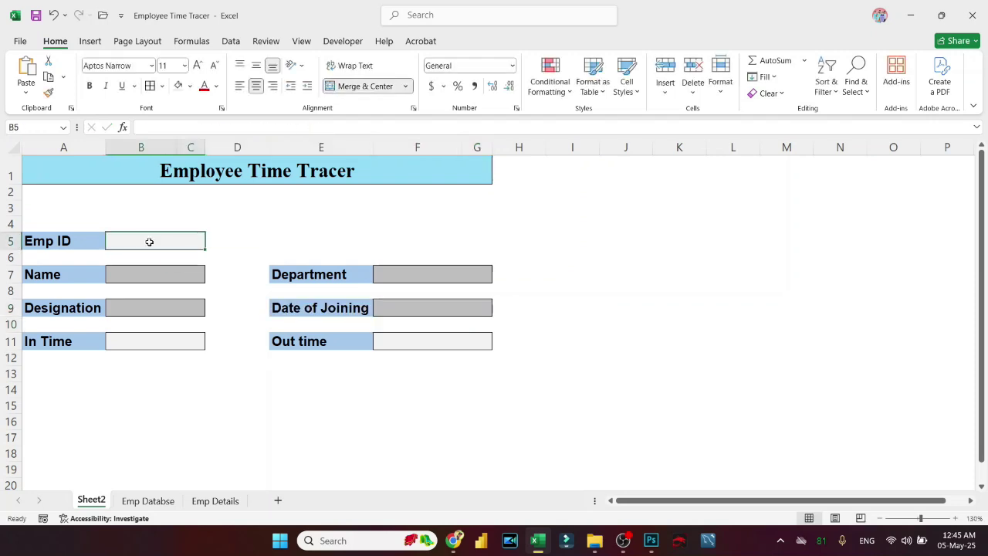
type("E")
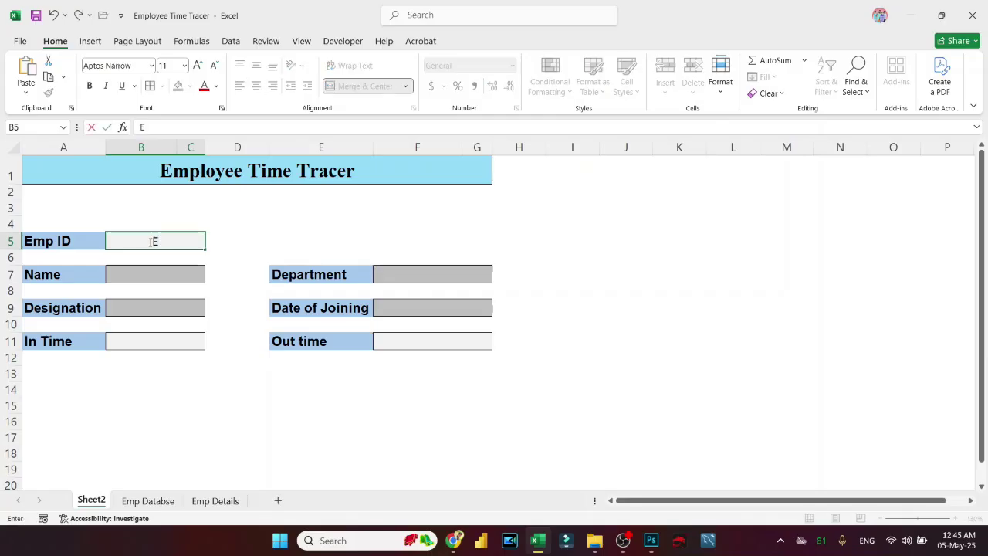
type("002")
key("Return")
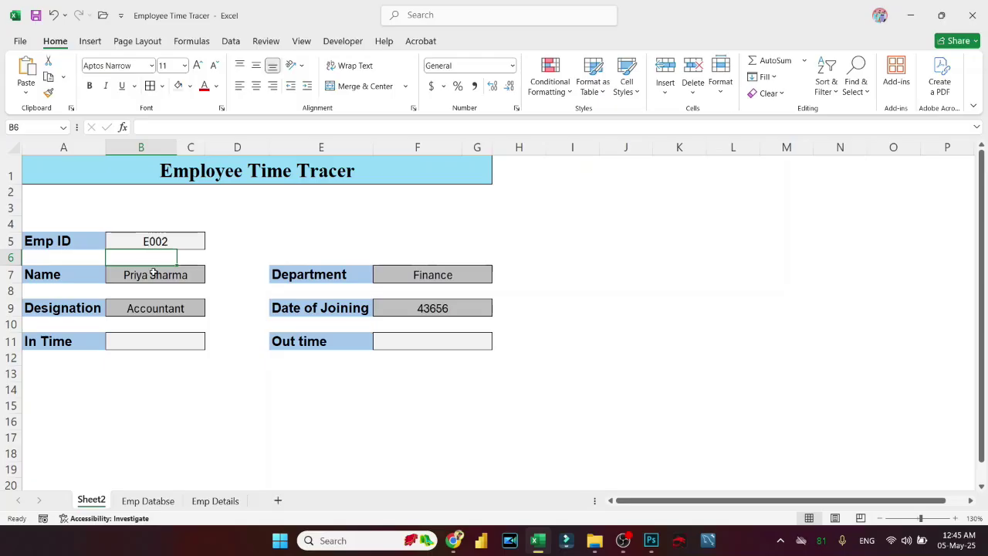
left_click(186, 339)
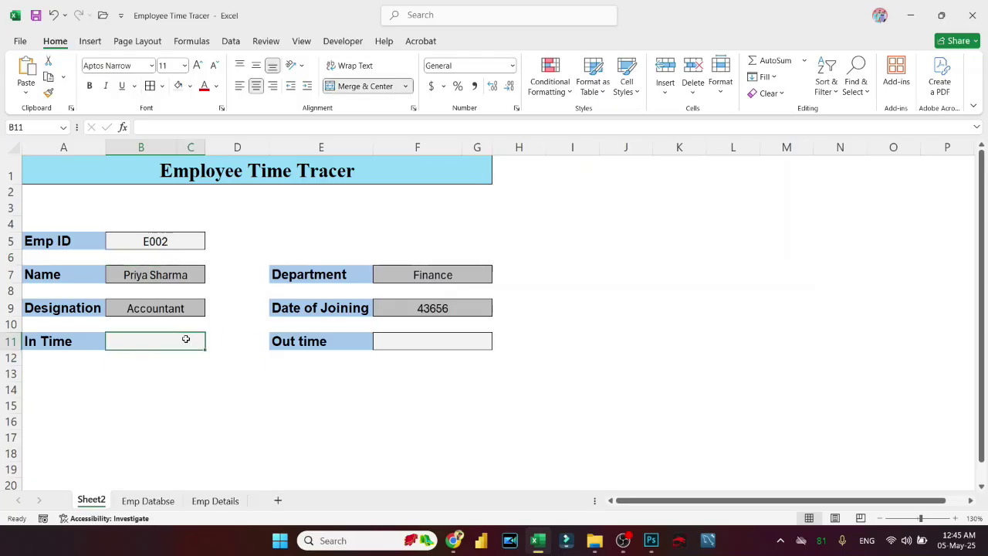
left_click(390, 340)
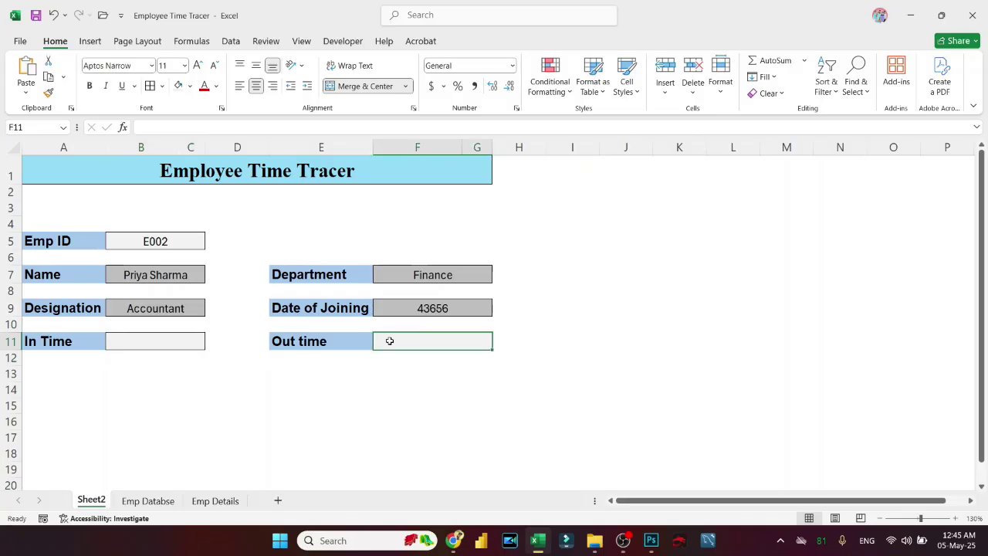
left_click(154, 502)
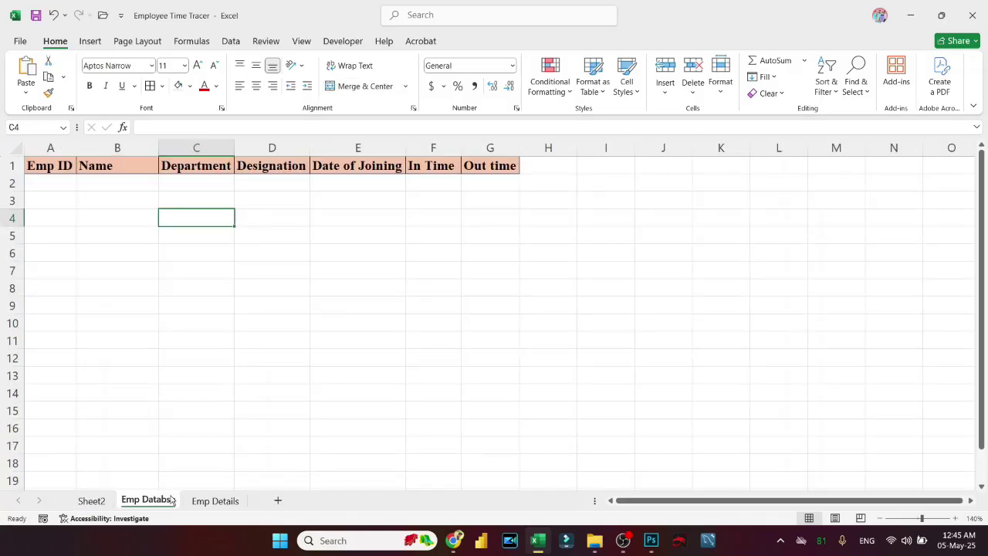
left_click(90, 502)
Format the In Time field B11 and the Out time field F11 as Time with the 1:30 PM type
left_click_drag(183, 336, 417, 341)
left_click(417, 341)
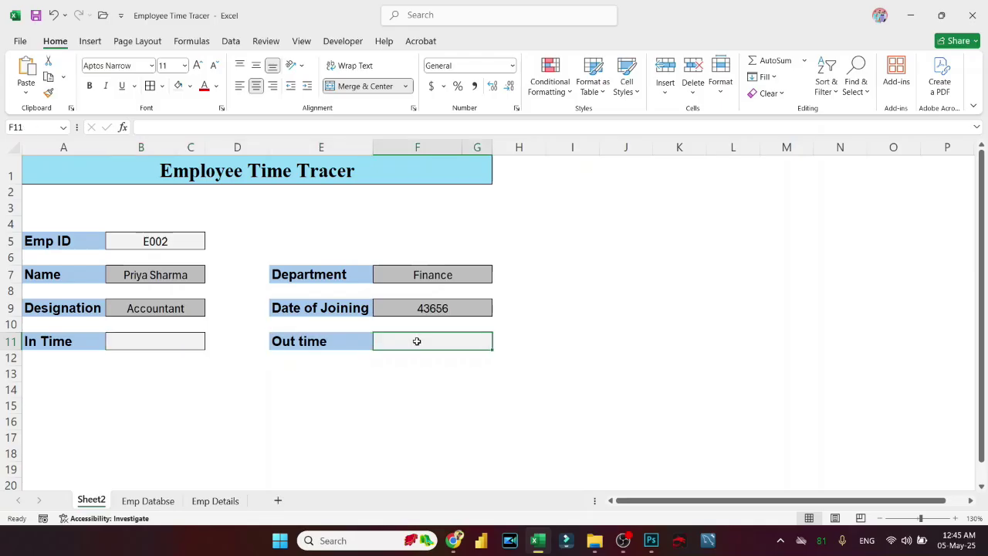
left_click(164, 340, "shift")
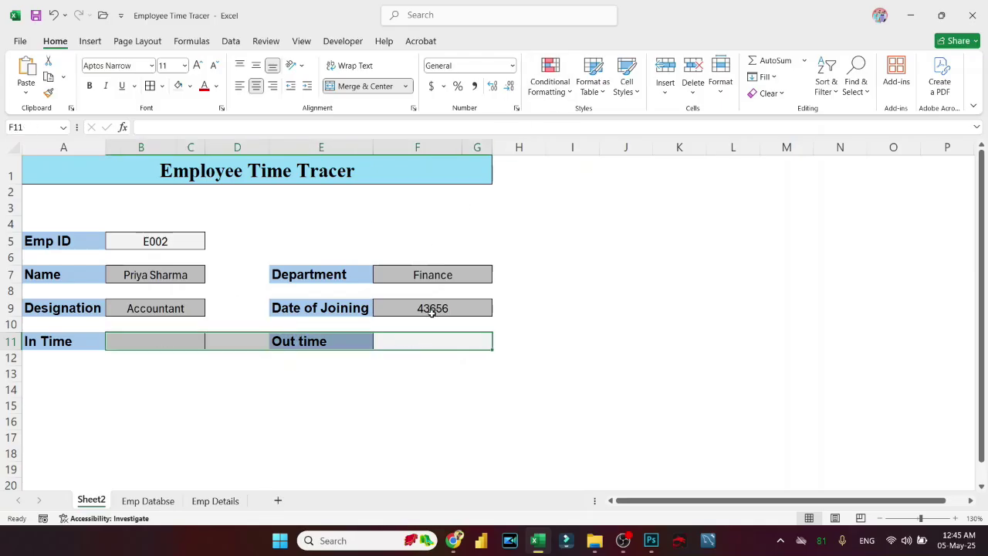
left_click(424, 341)
left_click(193, 336)
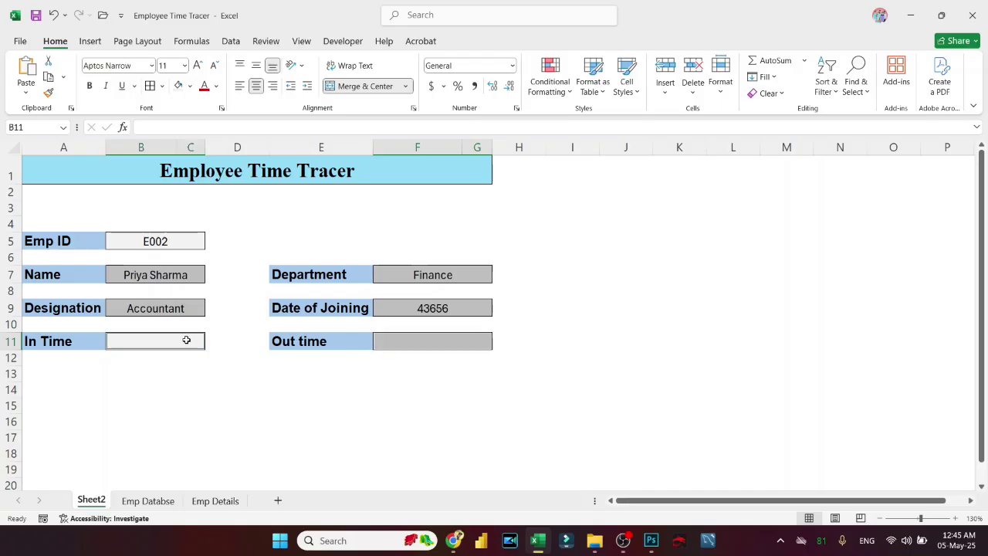
right_click(425, 336)
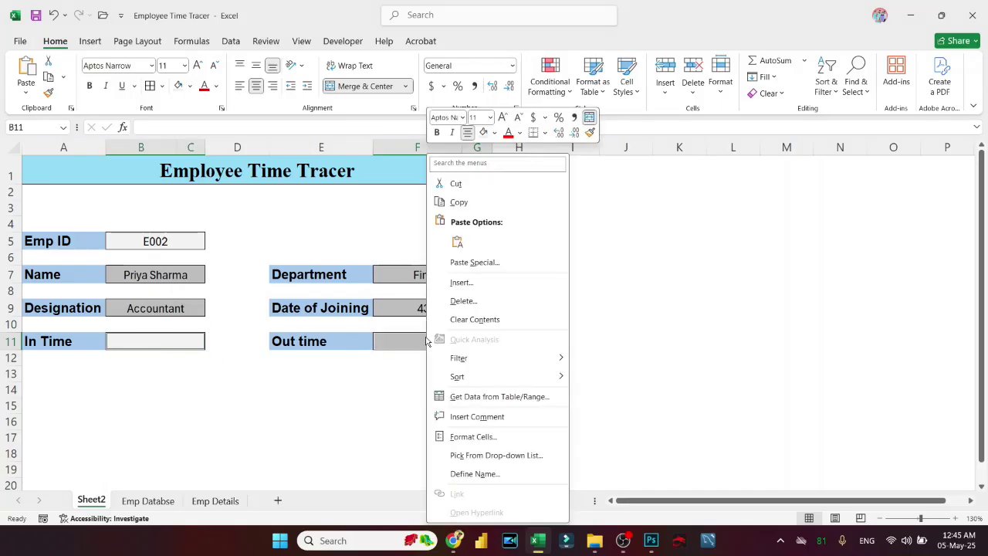
left_click(469, 437)
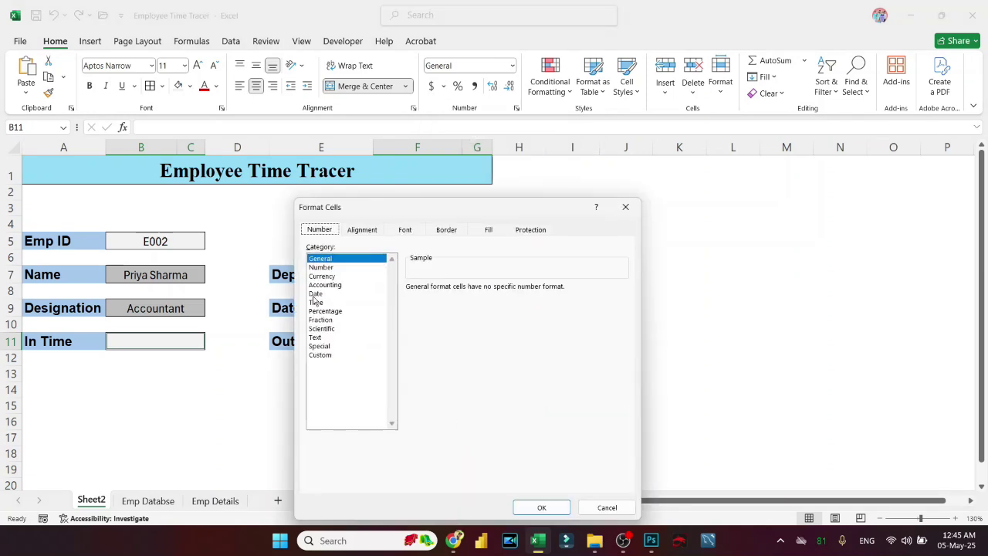
left_click(316, 301)
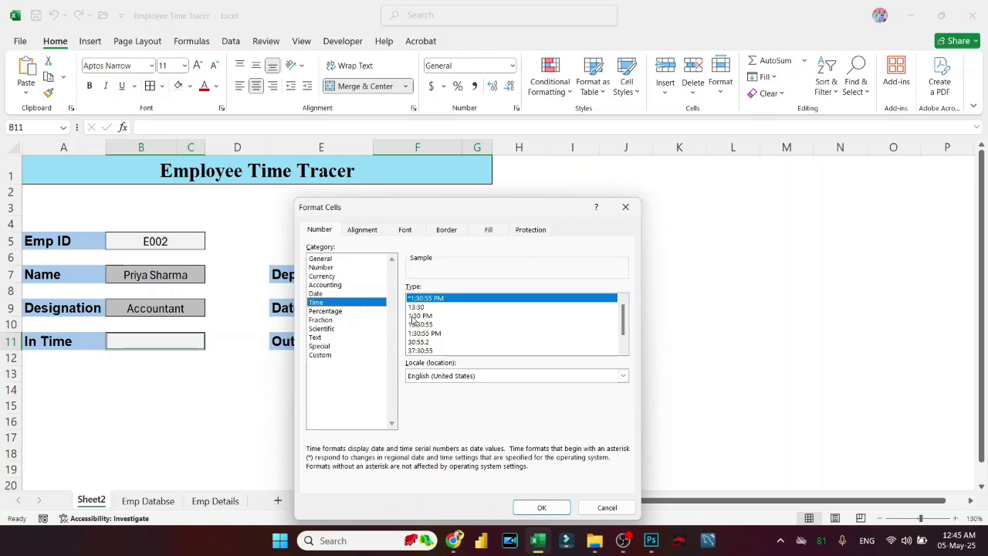
left_click(416, 316)
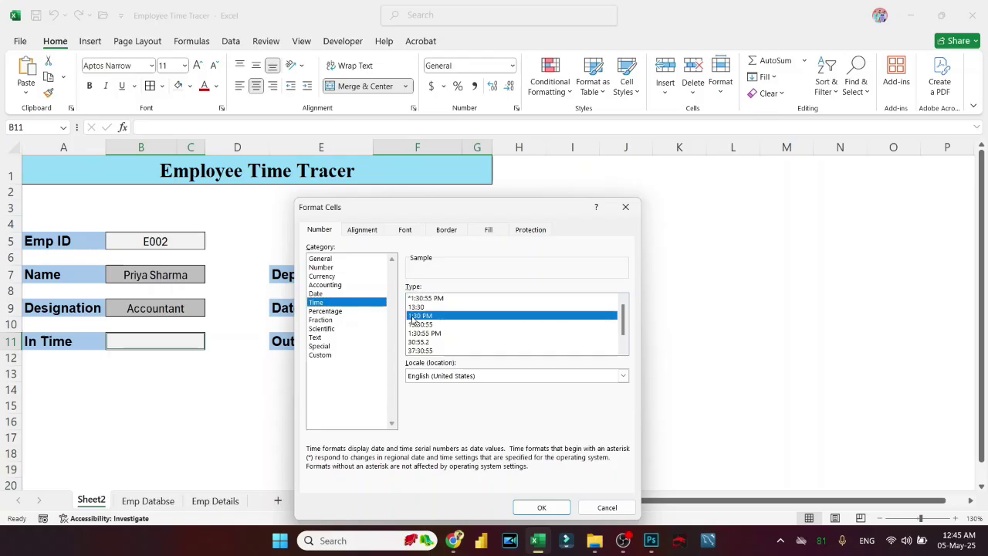
left_click(541, 507)
left_click(418, 394)
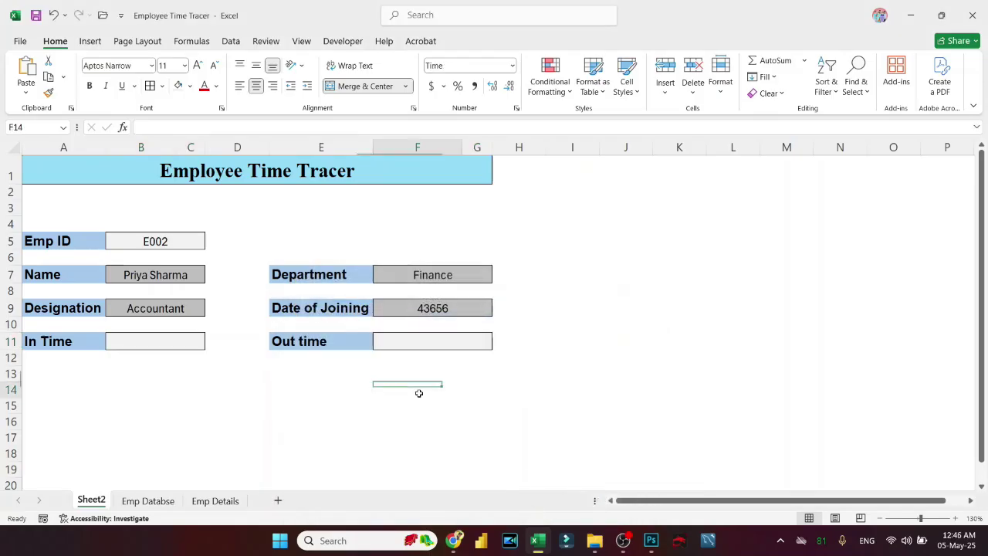
Enter 9:00 PM in the In Time field B11
left_click(179, 338)
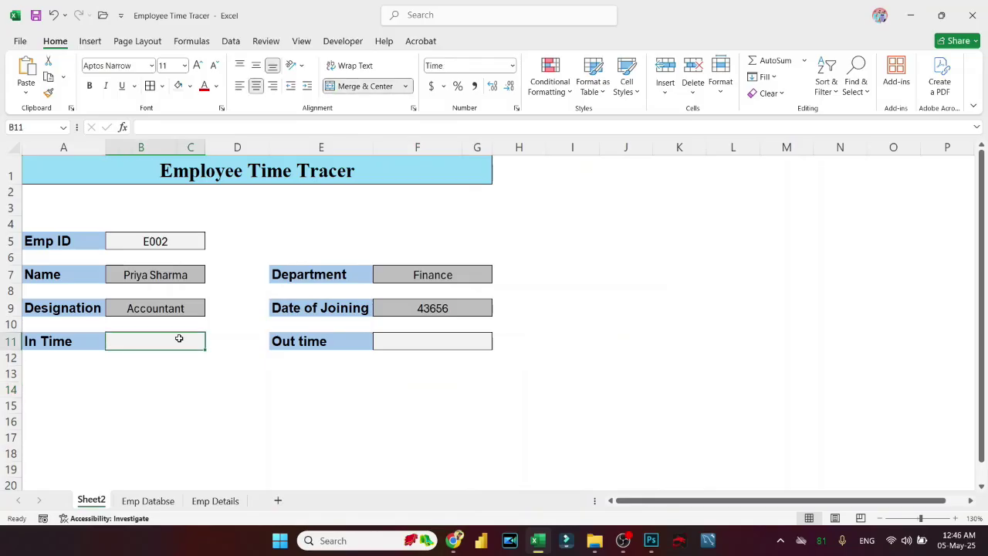
left_click(443, 340)
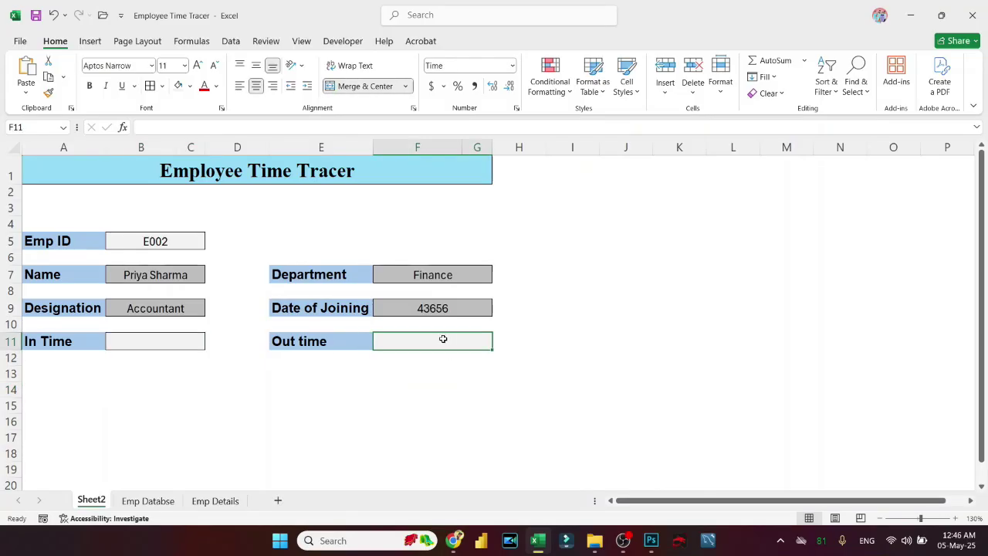
left_click(199, 344)
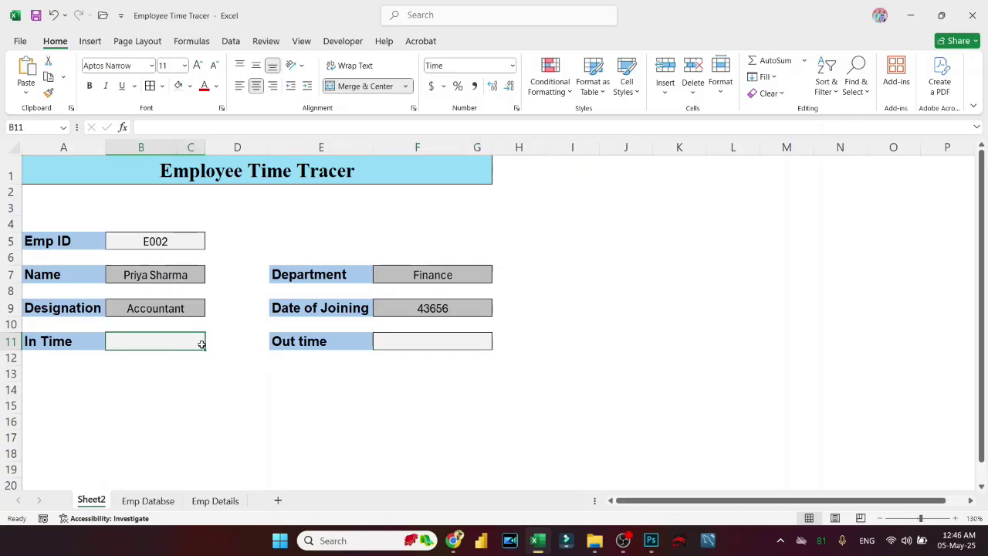
type("9")
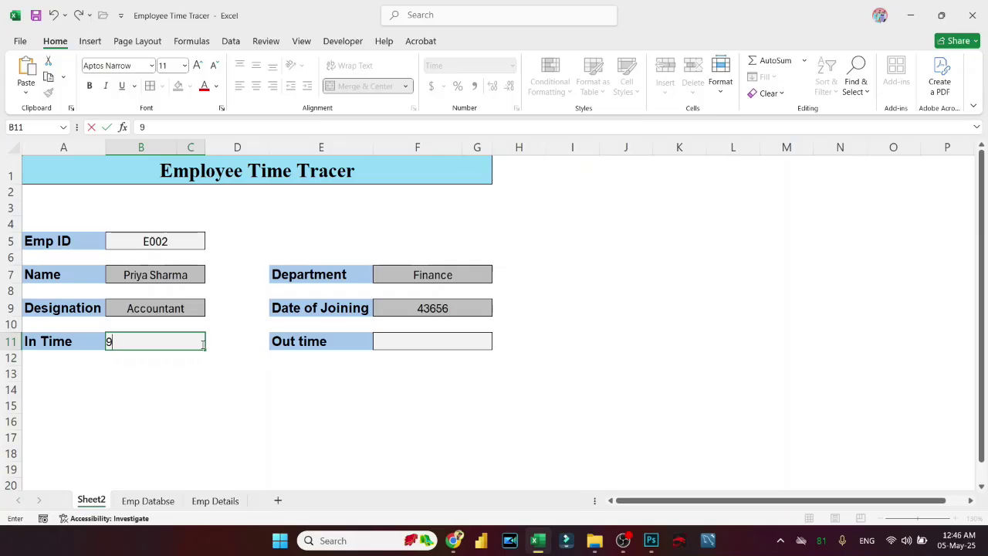
type(":00 PM")
key("Return")
left_click(201, 344)
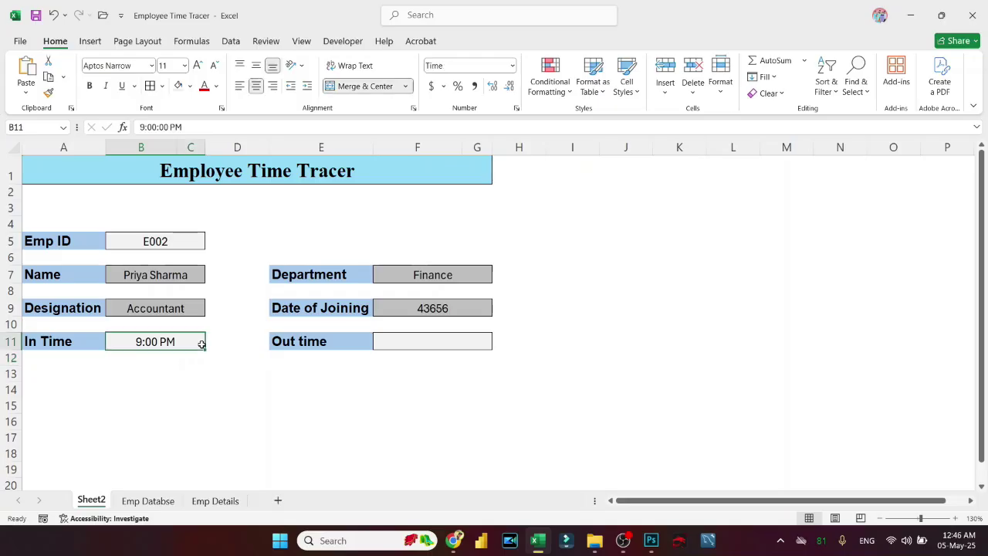
Enter 6:00 PM in the Out time field F11
left_click(417, 341)
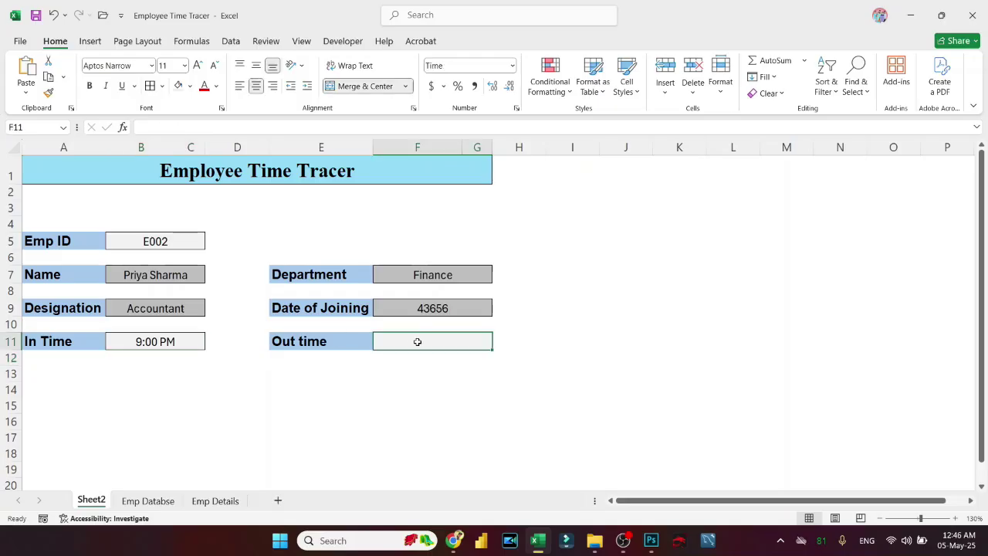
type("^")
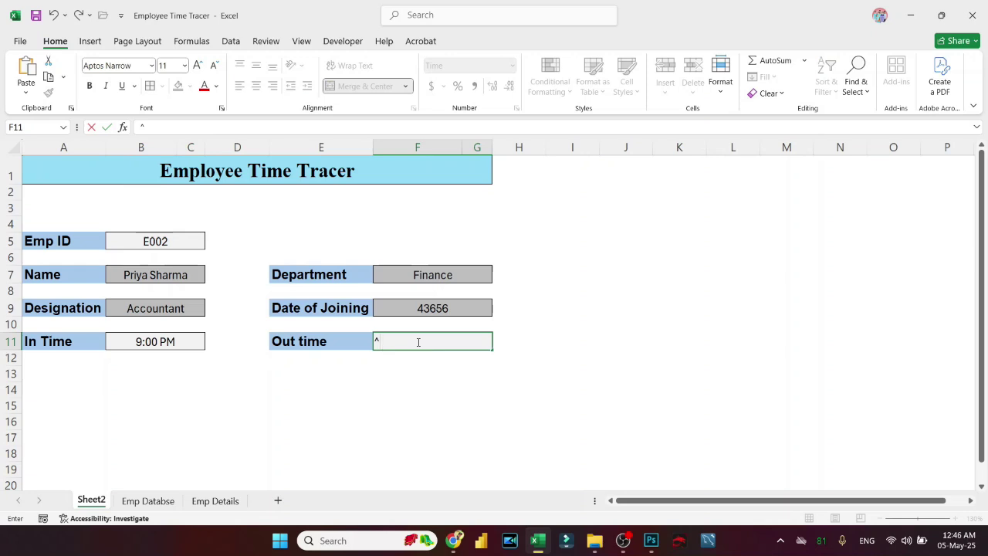
type("6:00 PM")
key("Return")
key("Up")
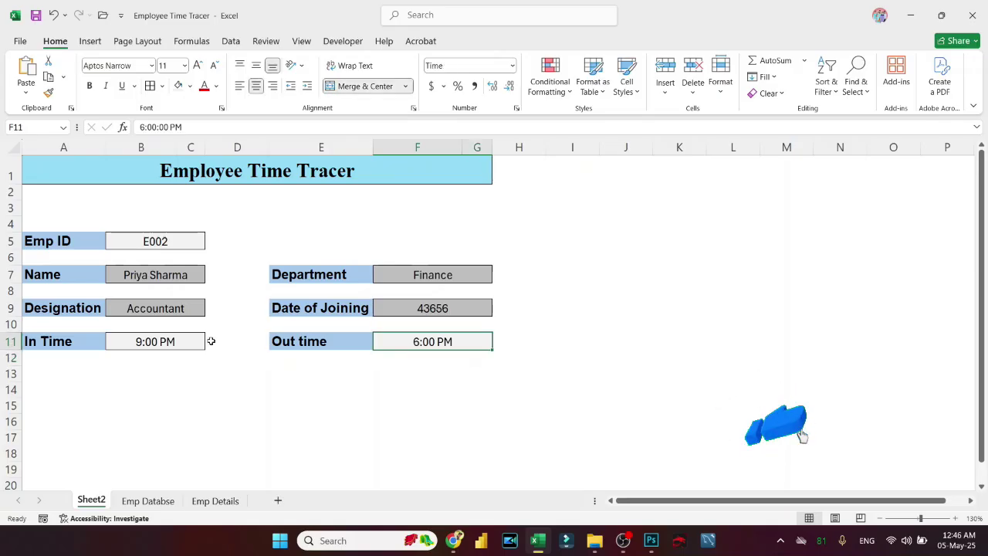
key("Left")
key("Left")
key("Left")
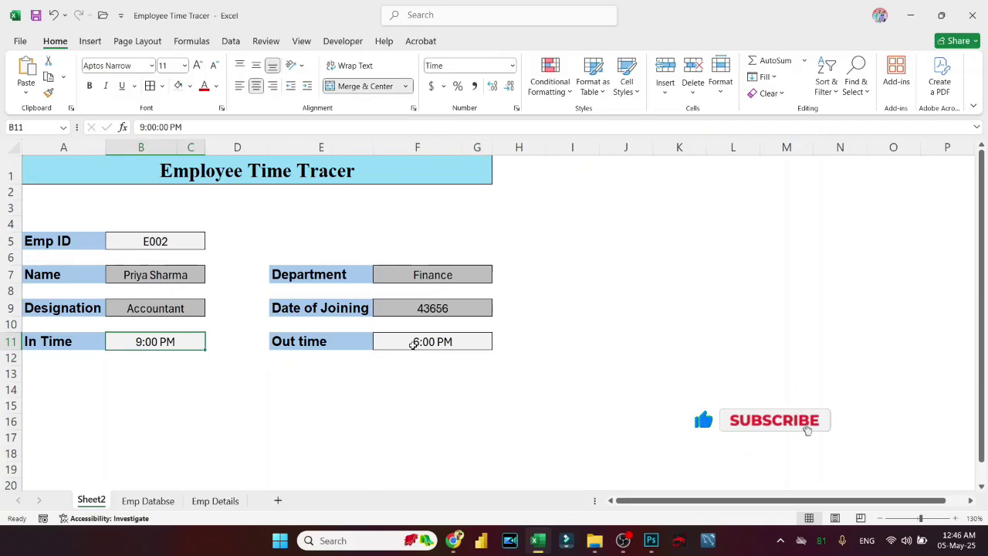
left_click(413, 344)
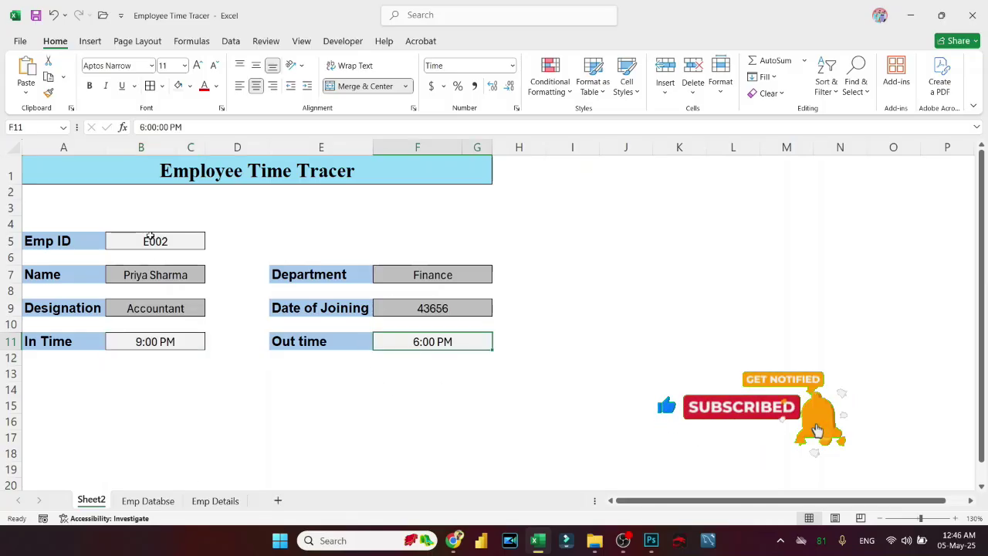
left_click(152, 240)
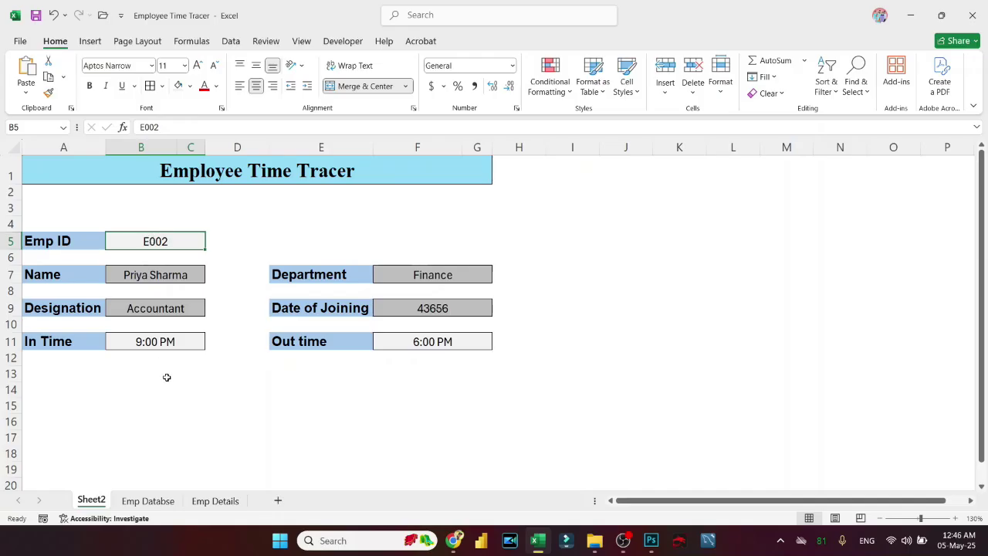
left_click(173, 402)
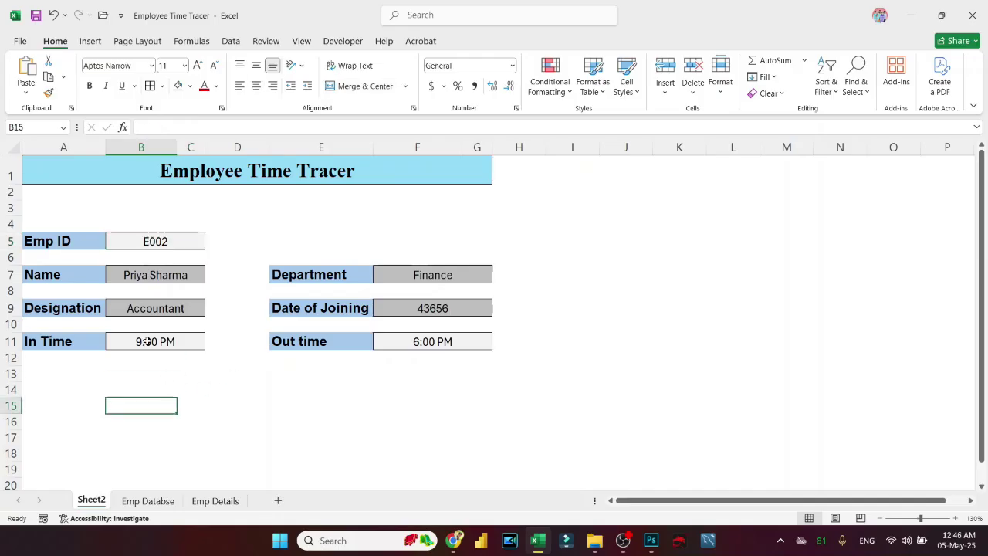
left_click(511, 308)
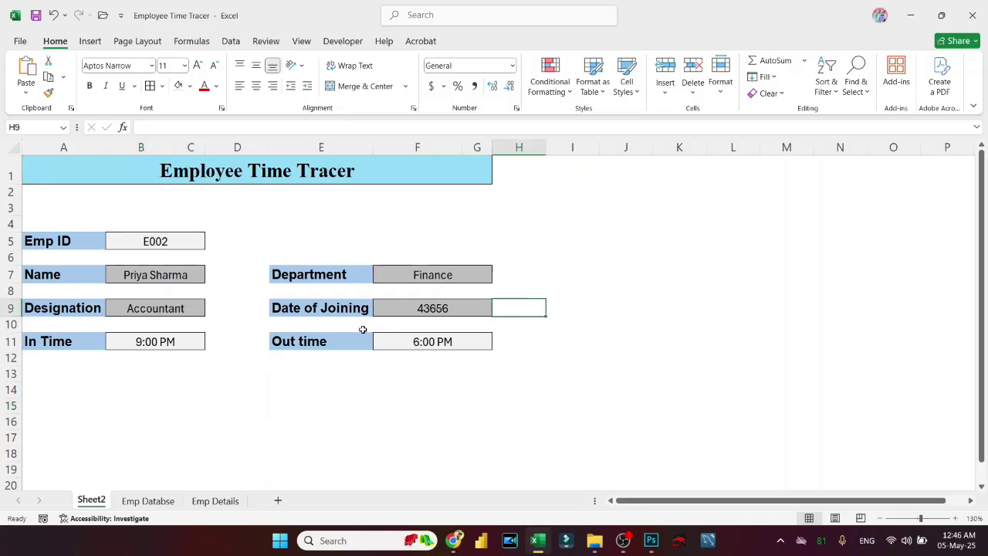
left_click(358, 416)
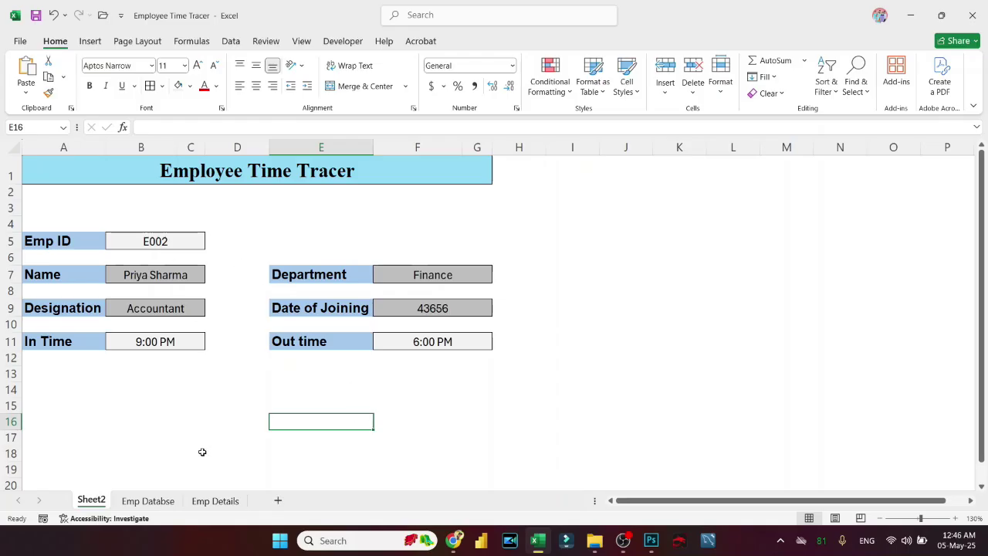
On the Emp Databse sheet, format the In Time and Out time columns F:G as Time with the 1:30 PM type
left_click(147, 501)
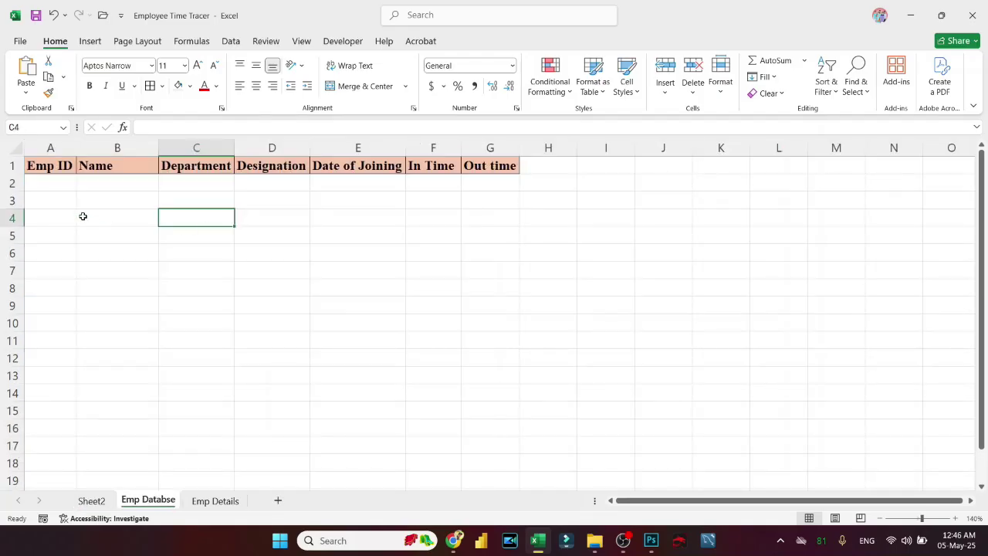
left_click_drag(49, 183, 472, 191)
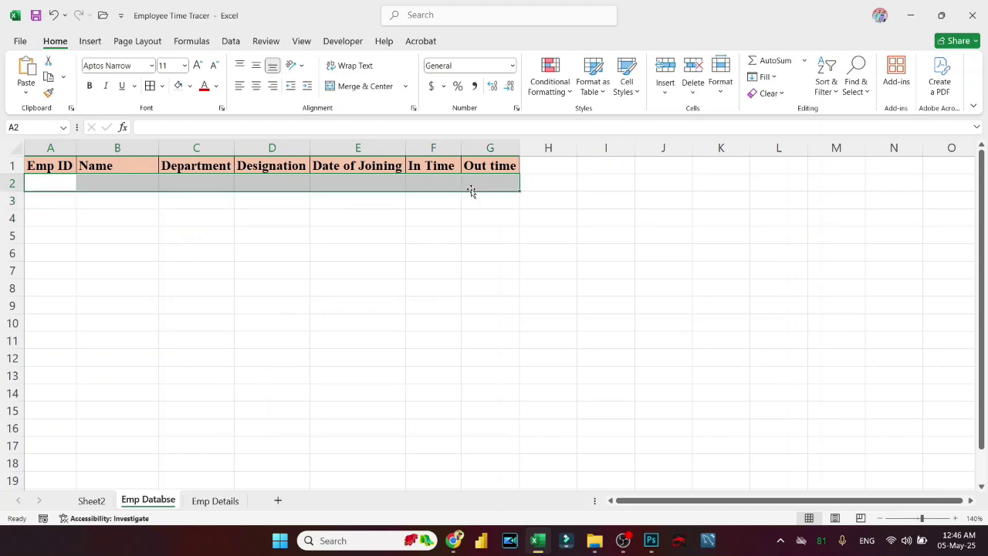
left_click(431, 148)
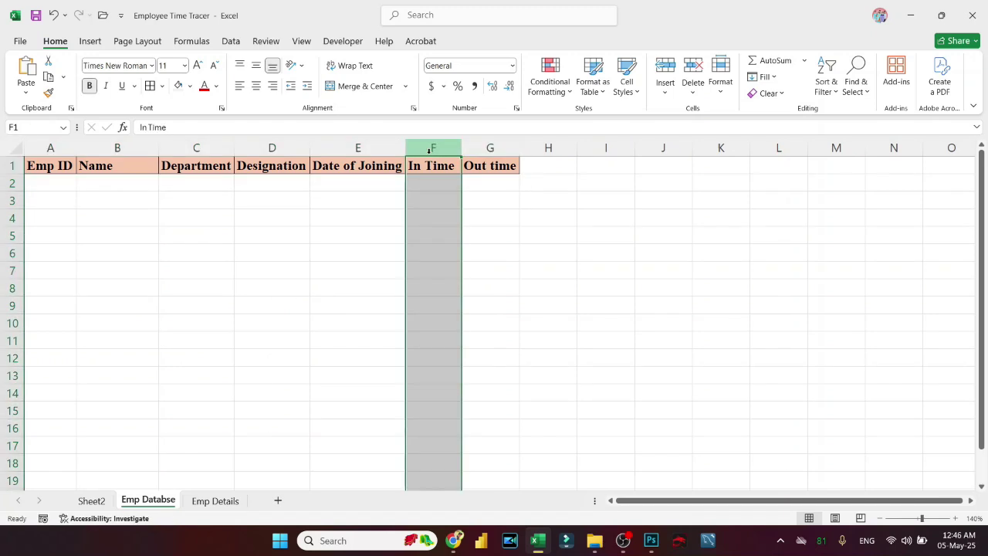
left_click_drag(429, 150, 519, 149)
right_click(451, 222)
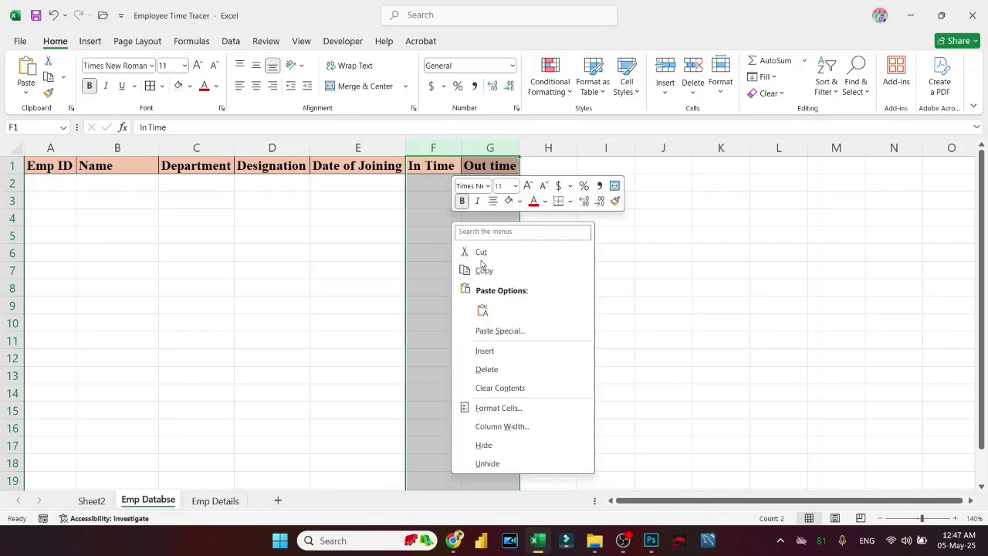
left_click(498, 407)
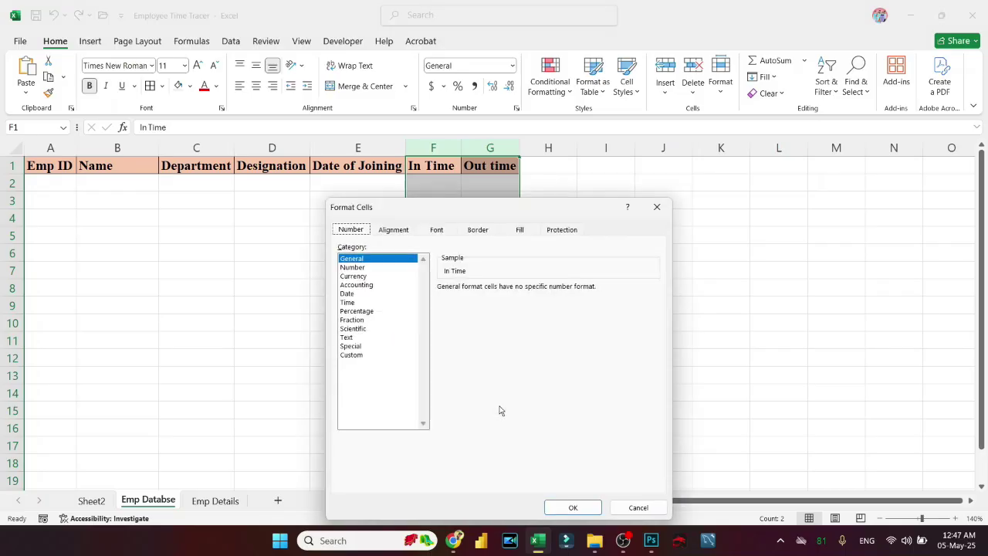
left_click(358, 303)
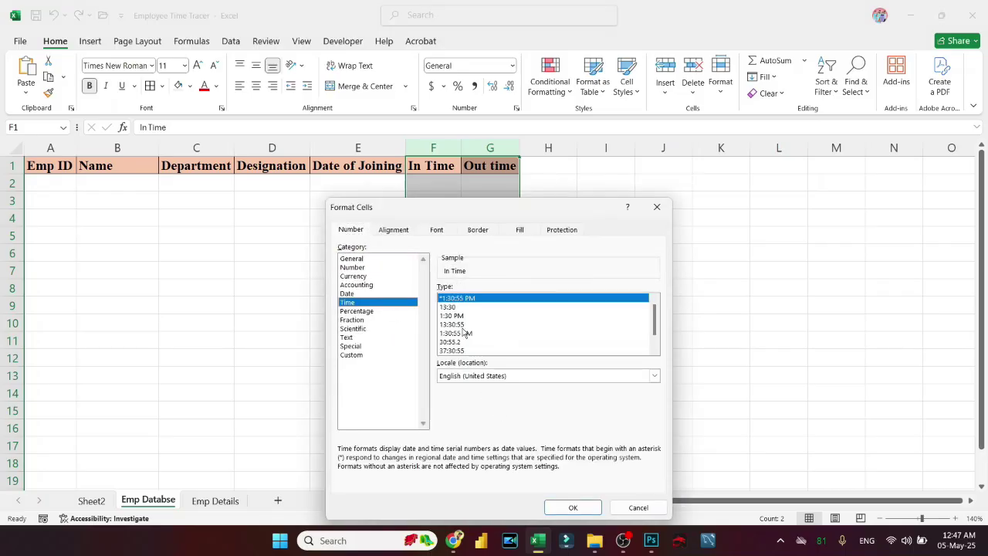
left_click(466, 316)
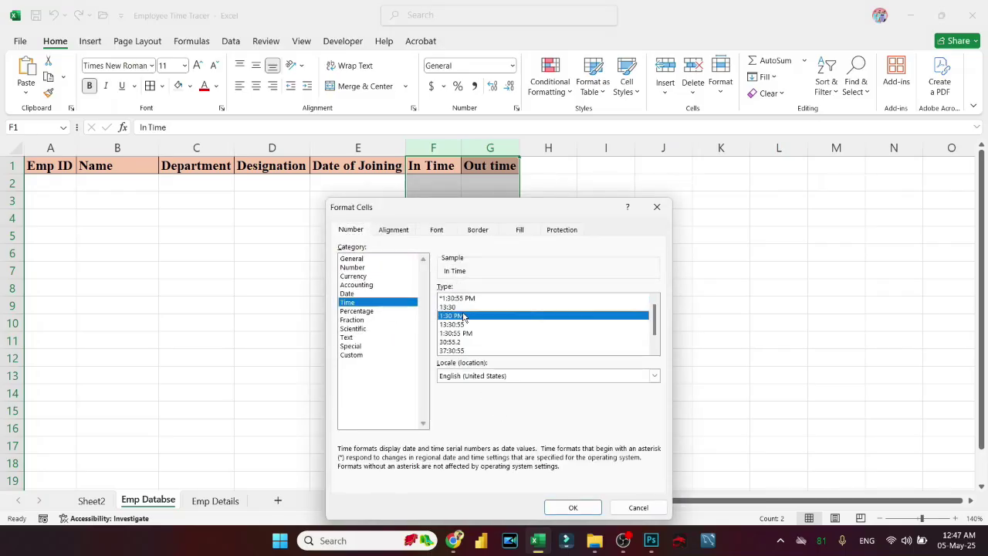
left_click(575, 507)
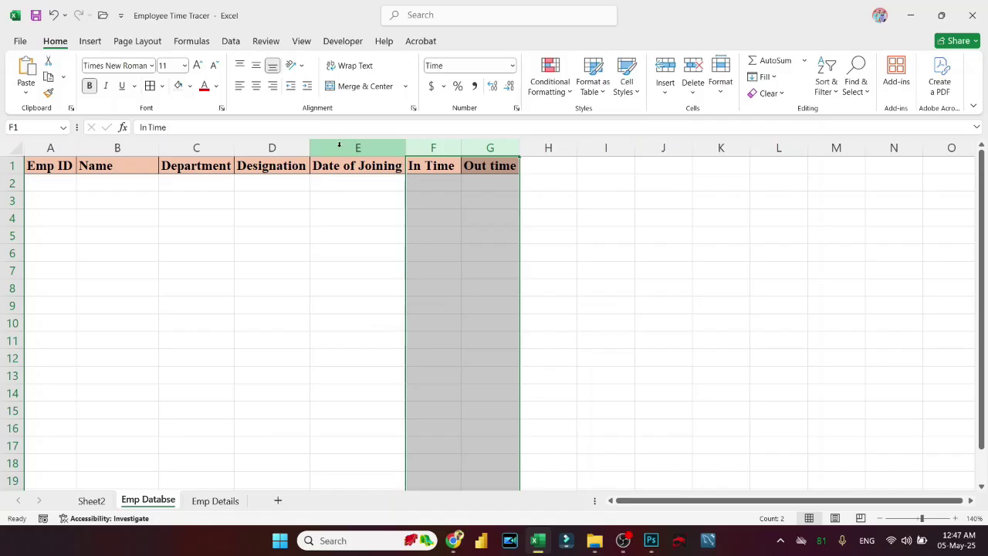
Apply the Short Date format to the Date of Joining column E on the Emp Databse sheet
left_click(343, 153)
left_click(466, 64)
type("Short Date")
key("Return")
left_click(371, 320)
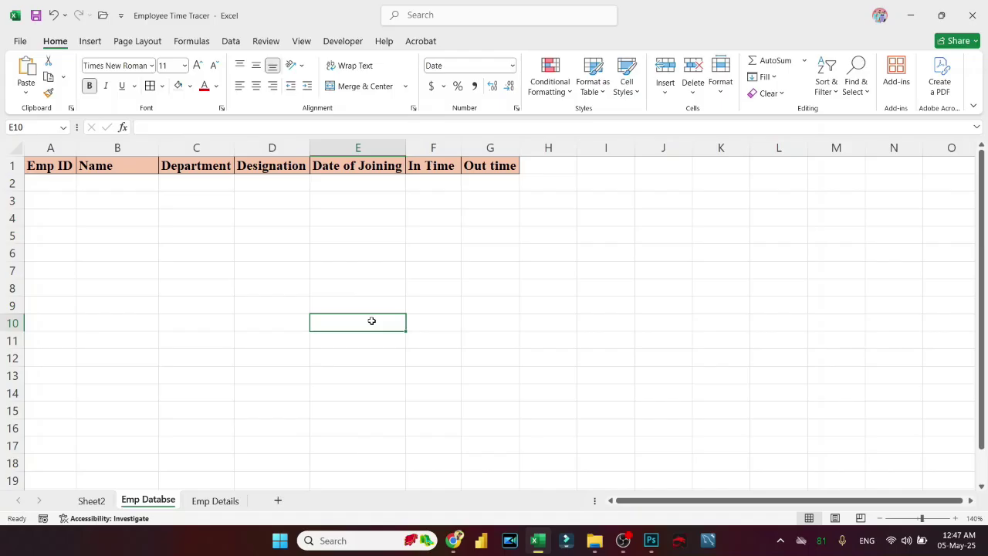
On Sheet2, apply the Short Date format to the Date of Joining field F9
left_click(98, 500)
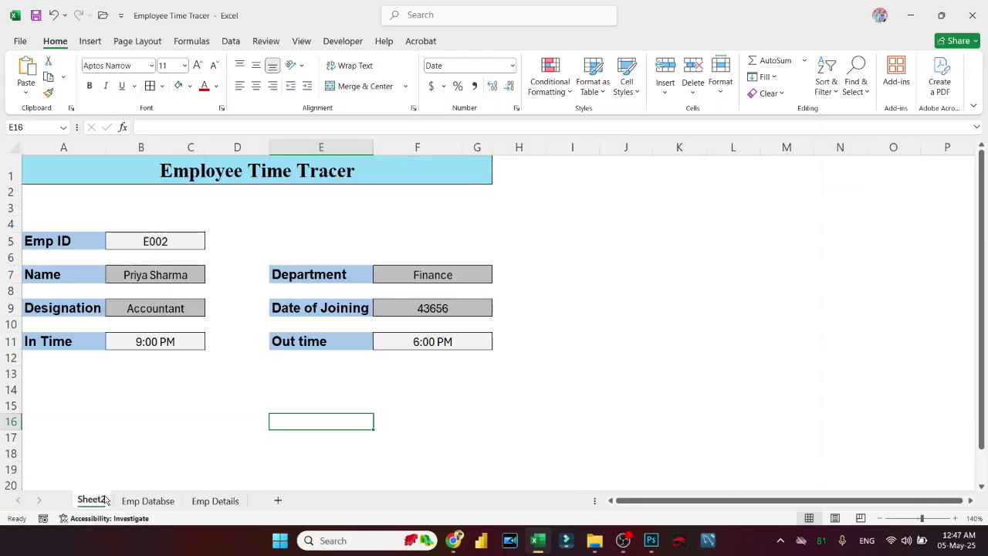
left_click(420, 309)
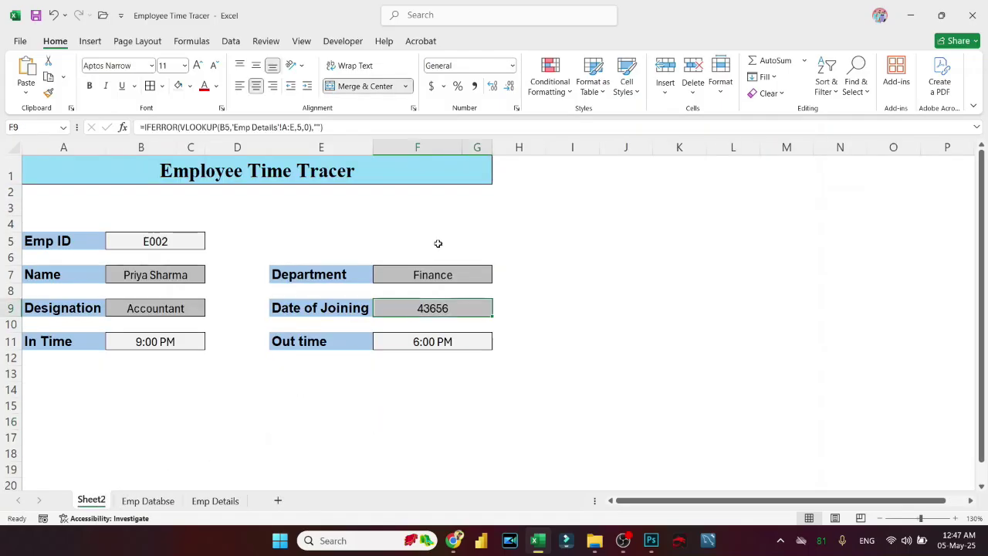
left_click(469, 65)
key("Down")
key("Down")
key("Down")
key("Down")
key("Return")
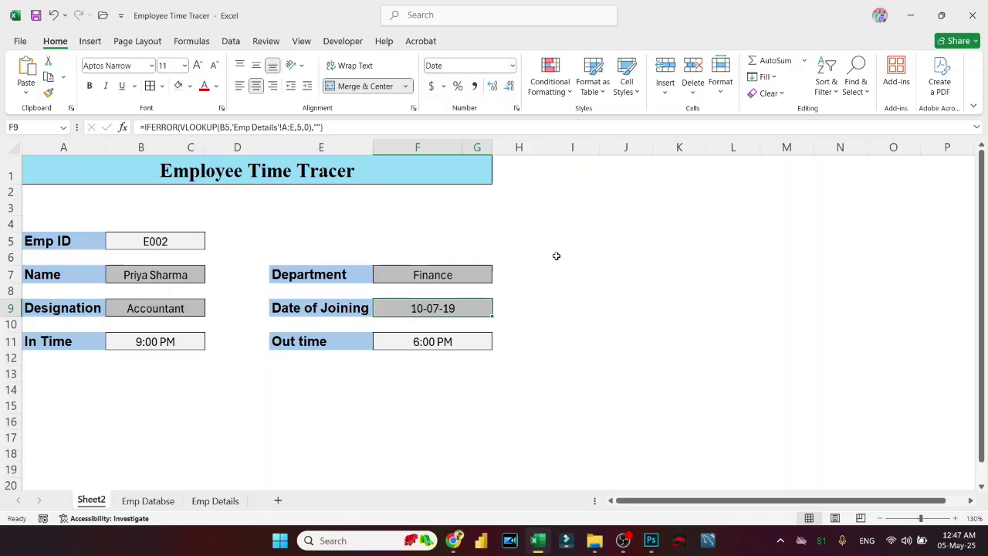
left_click(620, 340)
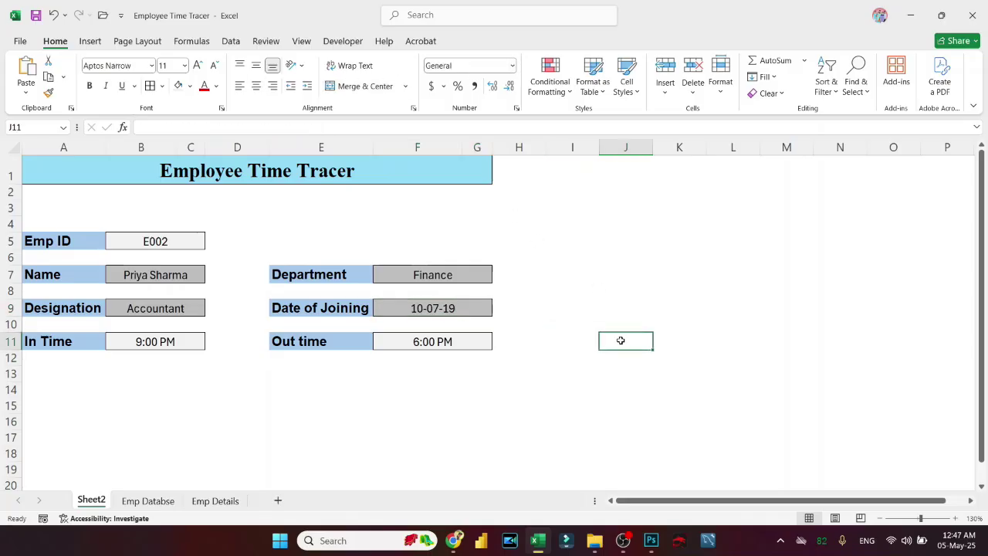
Compare the entry form fields on Sheet2 with the columns from Emp ID to Out time on the Emp Databse sheet
left_click(481, 312)
left_click(510, 366)
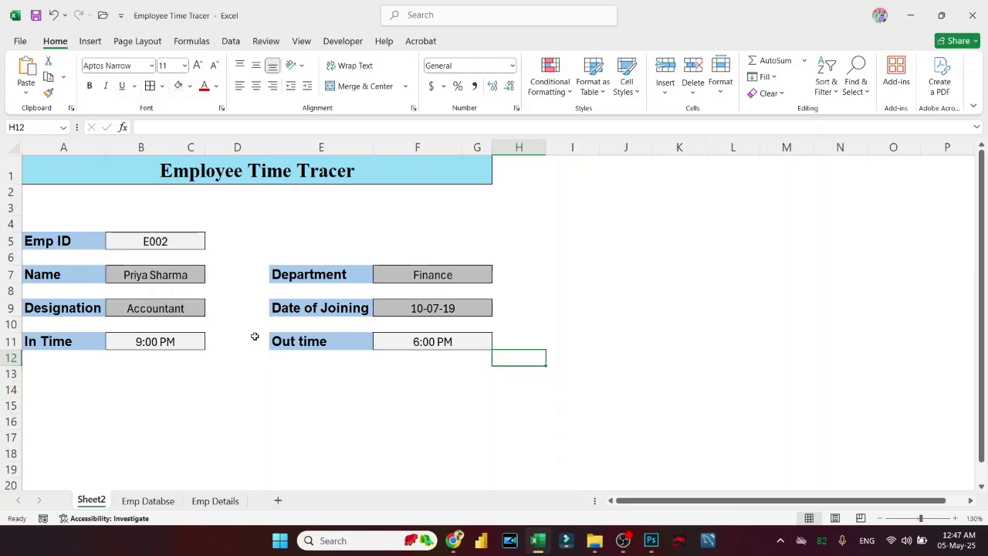
left_click(147, 500)
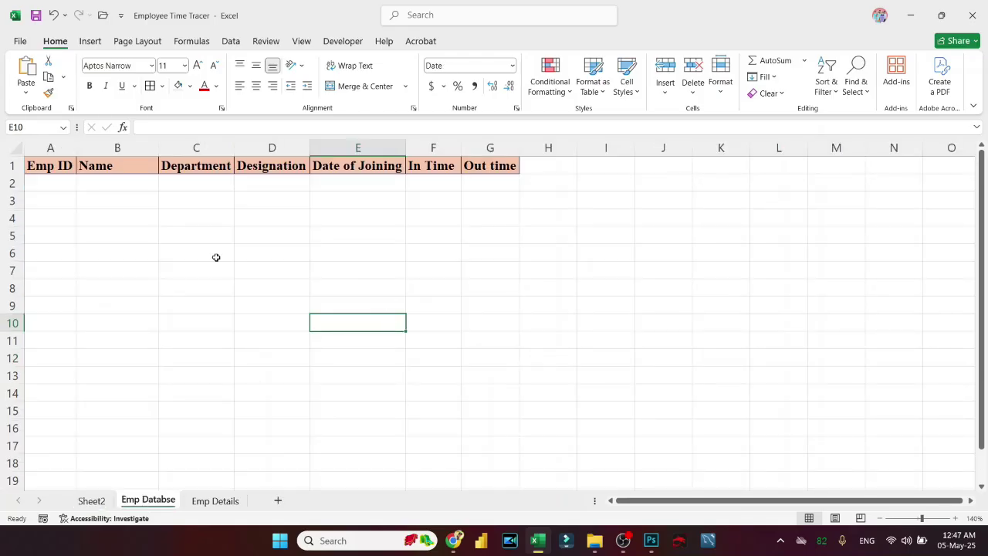
left_click(91, 500)
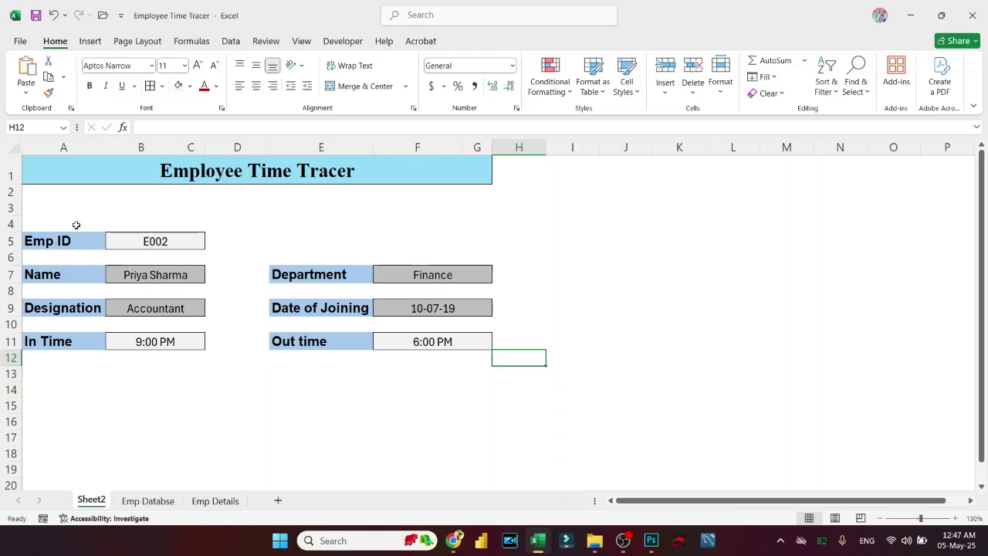
left_click(43, 203)
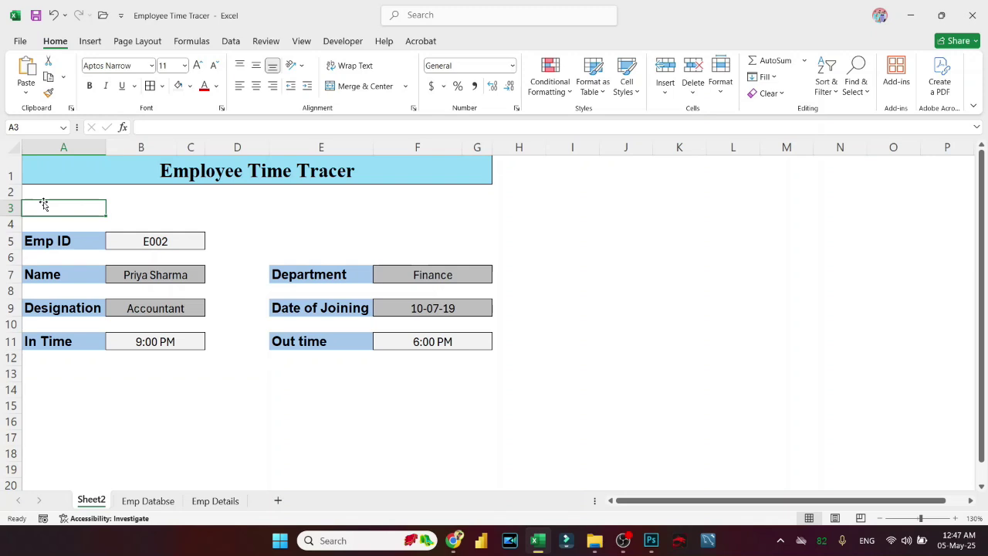
left_click(158, 500)
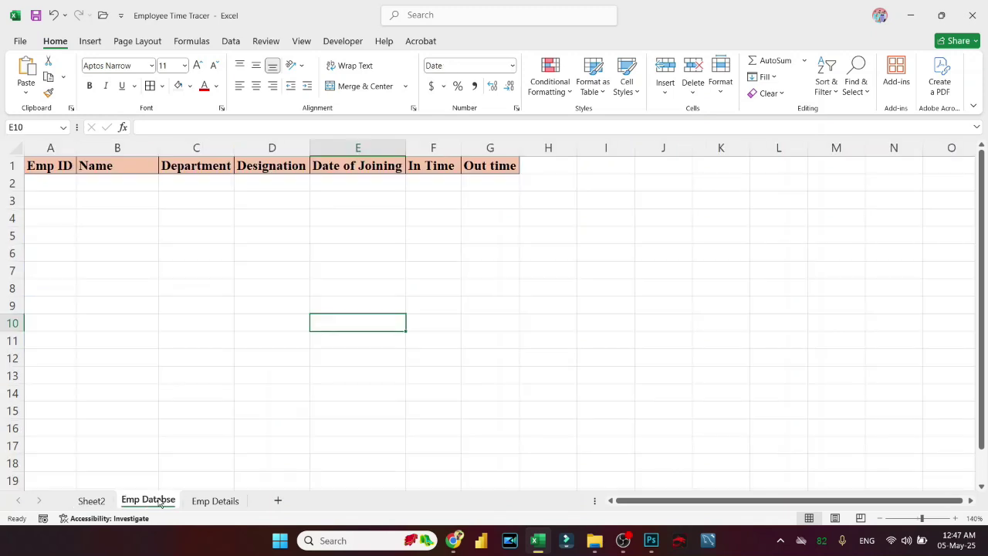
left_click(60, 198)
left_click(111, 201)
left_click(187, 214)
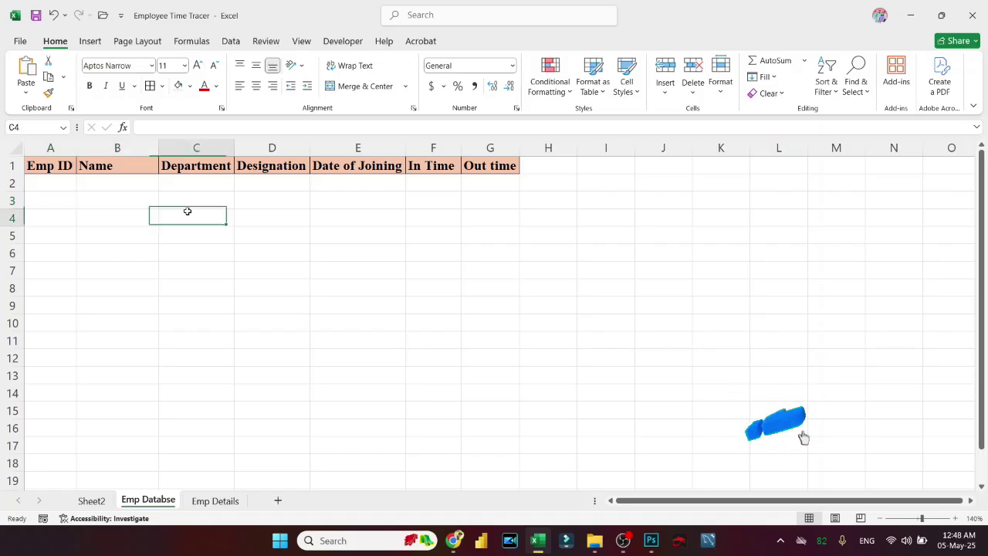
left_click(259, 210)
left_click(339, 214)
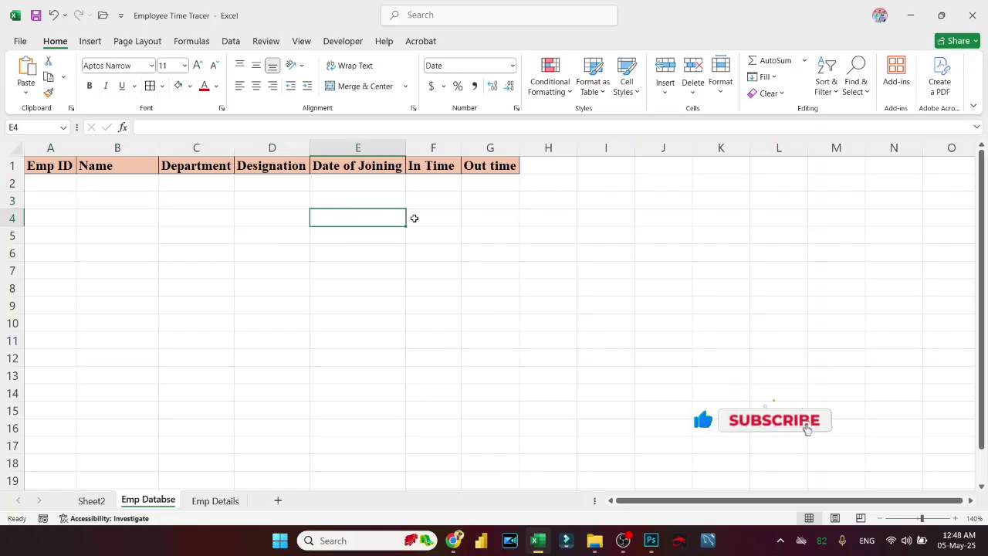
left_click(448, 219)
left_click(502, 218)
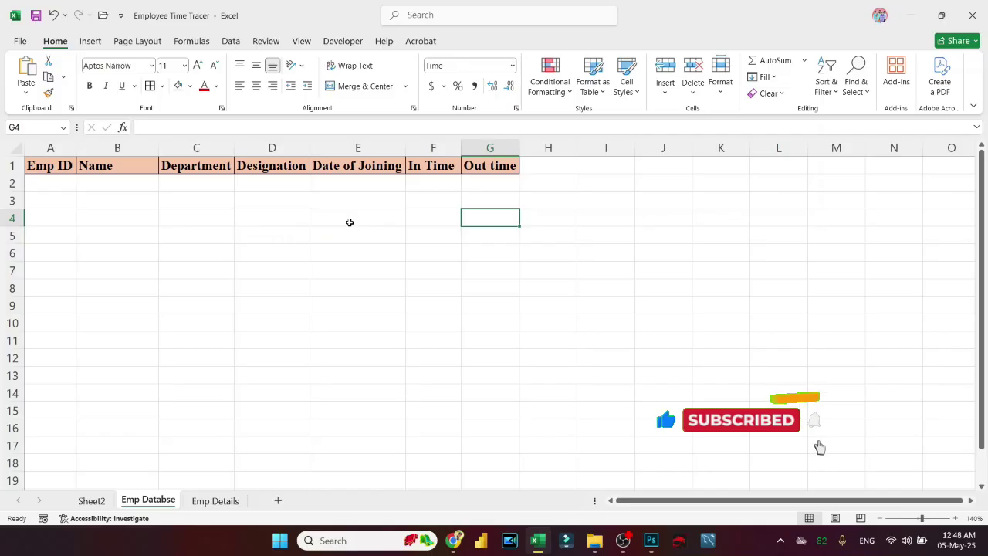
Copy the header row A1:G1 from the Emp Databse sheet and paste it as unformatted text on Sheet2 starting at B14
left_click(50, 177)
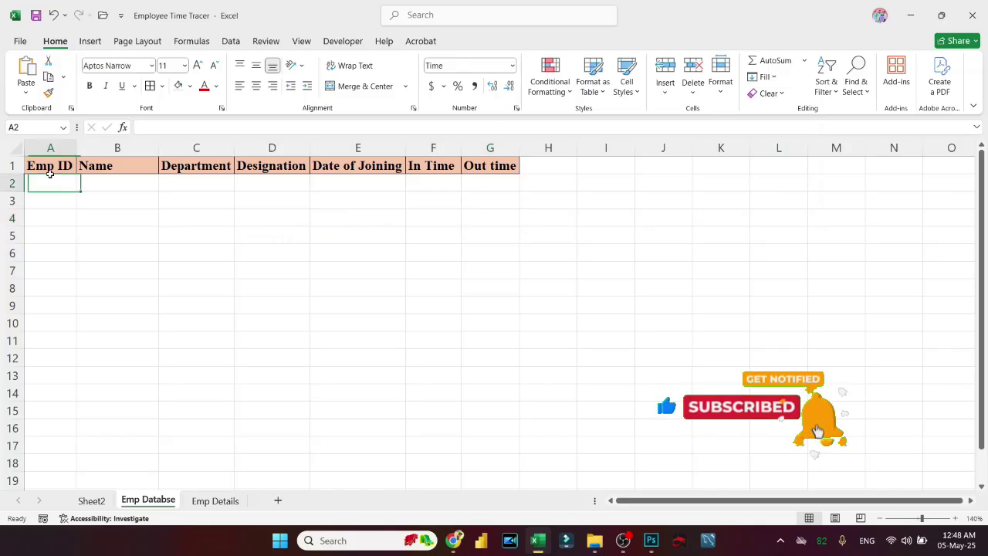
key("Up")
key("ctrl+shift+Right")
key("ctrl+c")
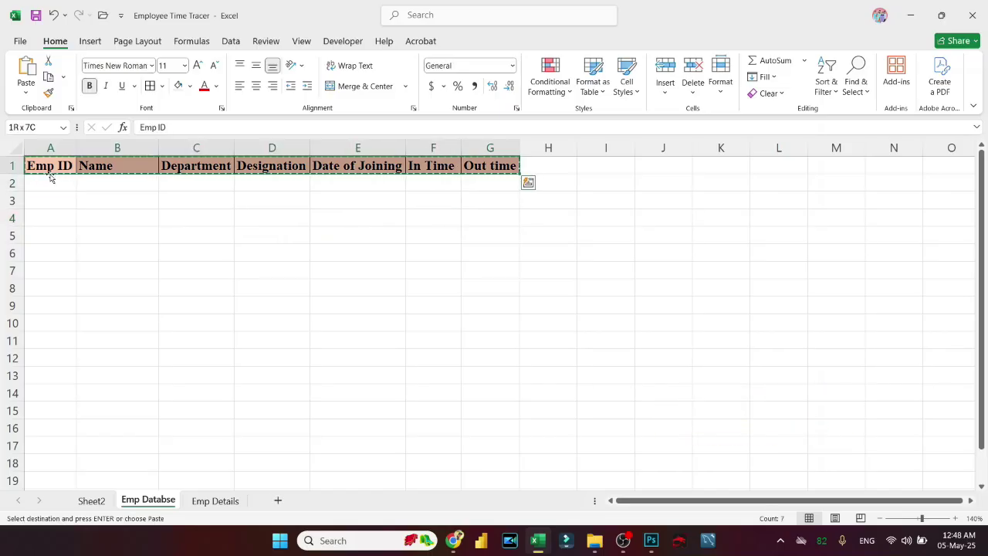
left_click(90, 502)
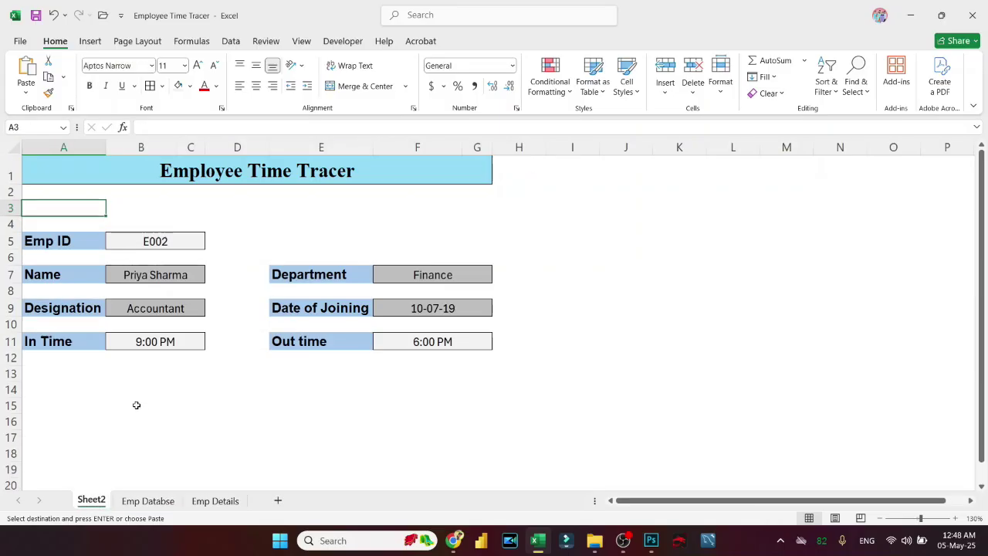
left_click(110, 386)
key("ctrl+v")
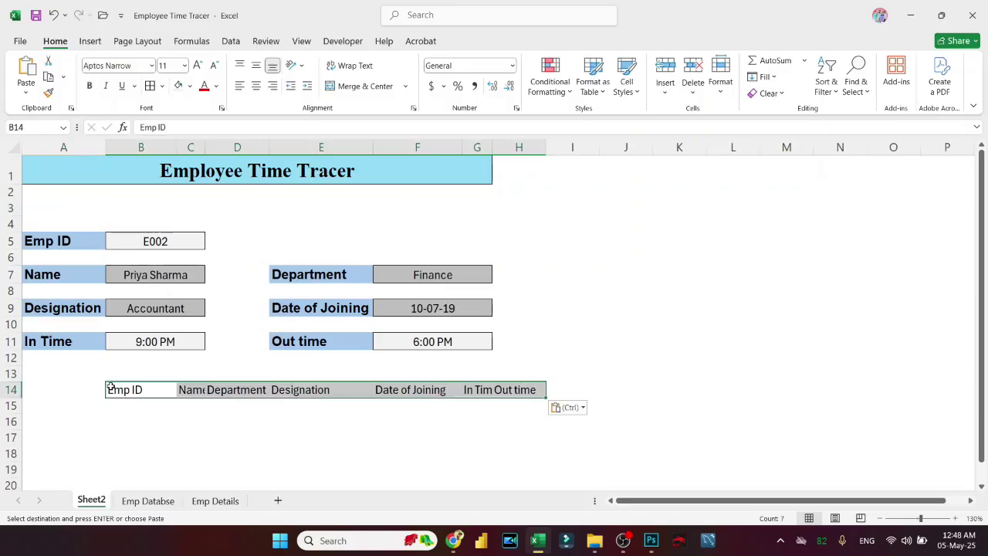
On Sheet2, link A3 to the Emp ID field with =B5 and B3 to the Name field with =B7
left_click(34, 203)
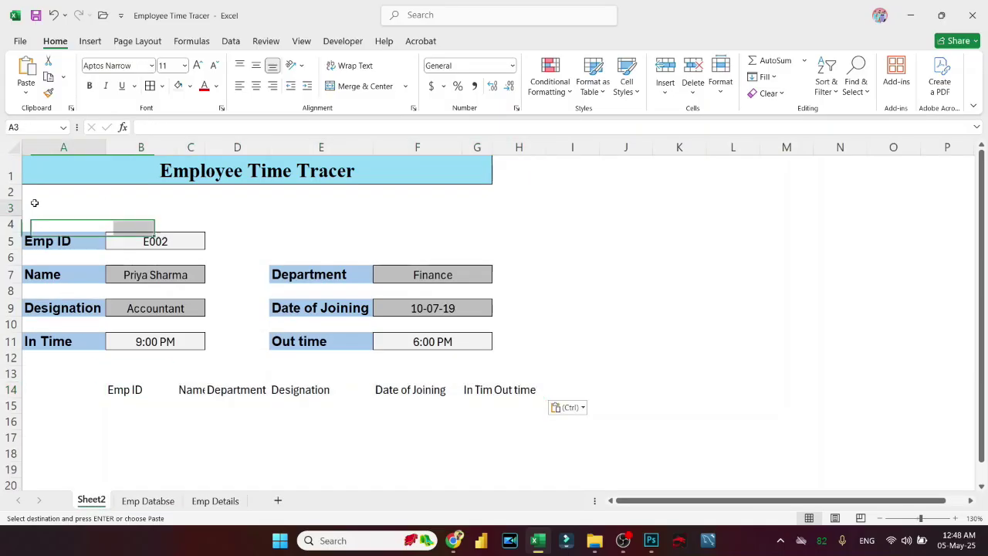
type("=")
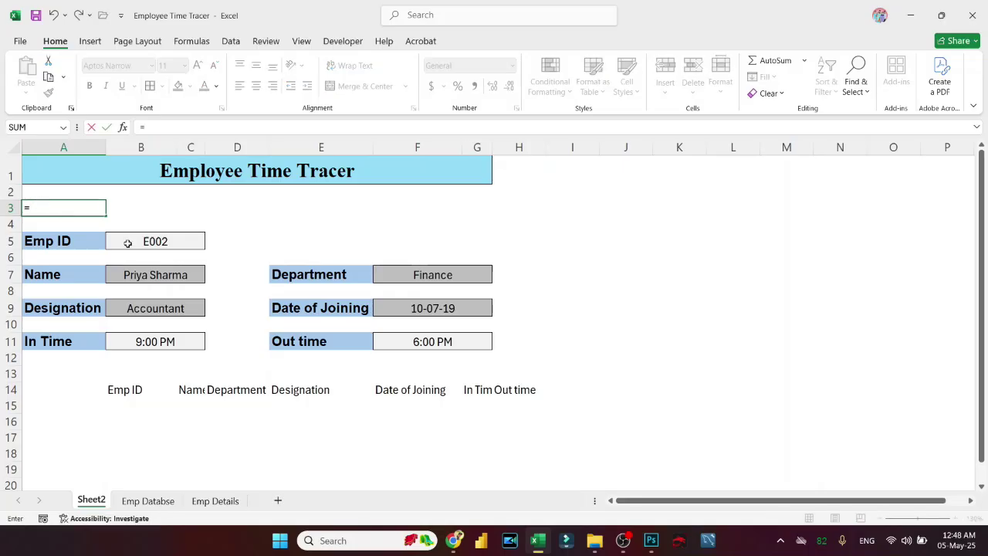
left_click(127, 243)
key("Return")
key("Up")
key("Right")
type("=")
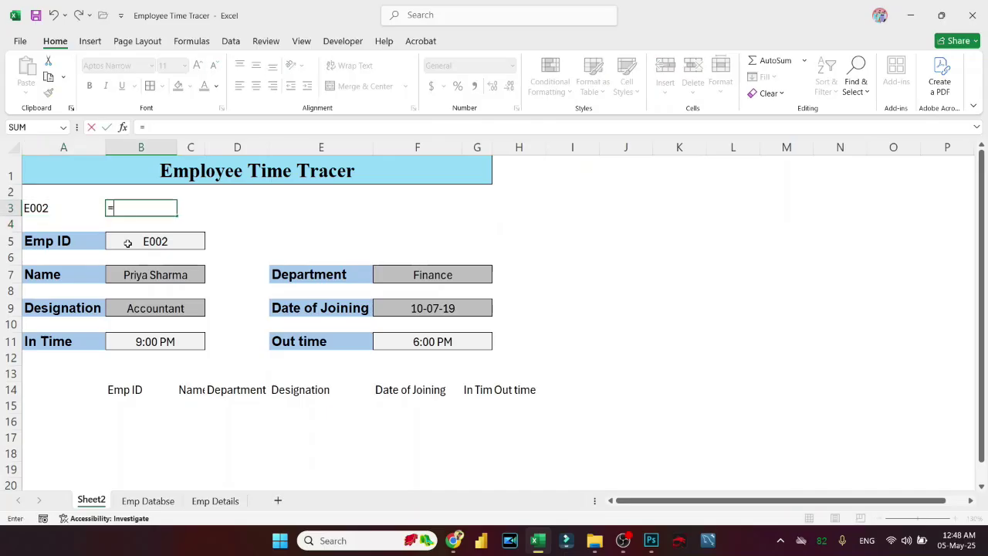
left_click(160, 277)
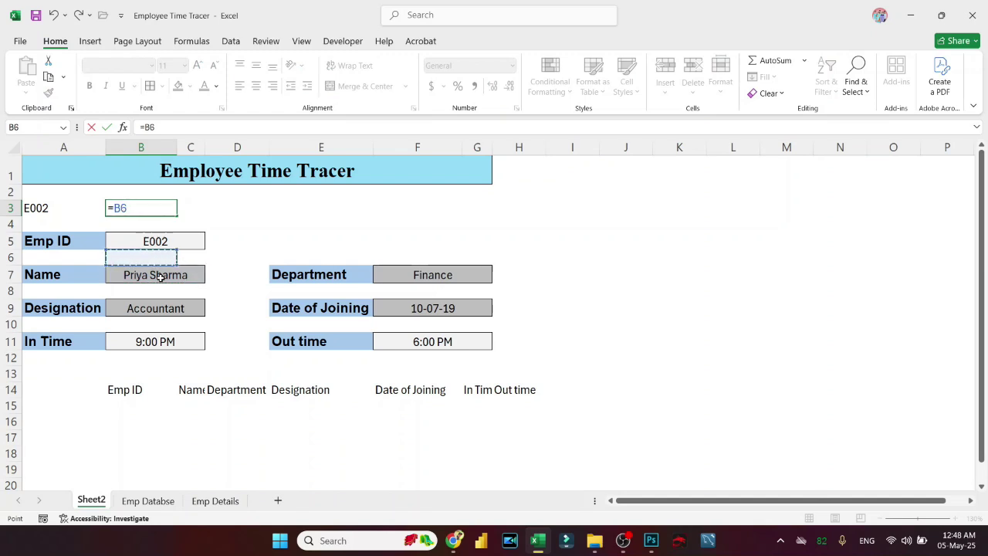
key("Return")
Link C3 to the Department field with =F7 and D3 to the Designation field with =B9
key("Up")
key("Right")
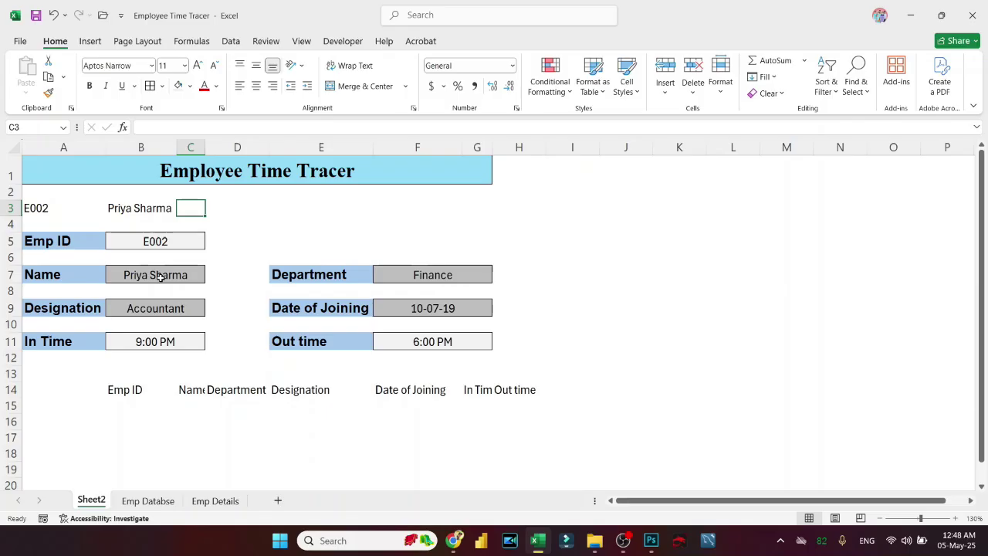
type("=")
left_click(410, 273)
key("Return")
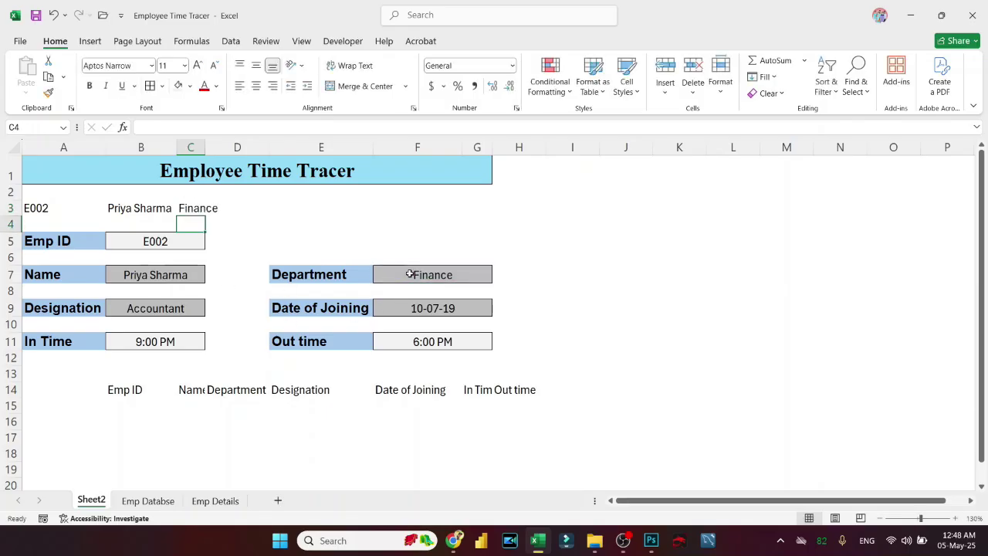
key("Up")
key("Right")
type("=")
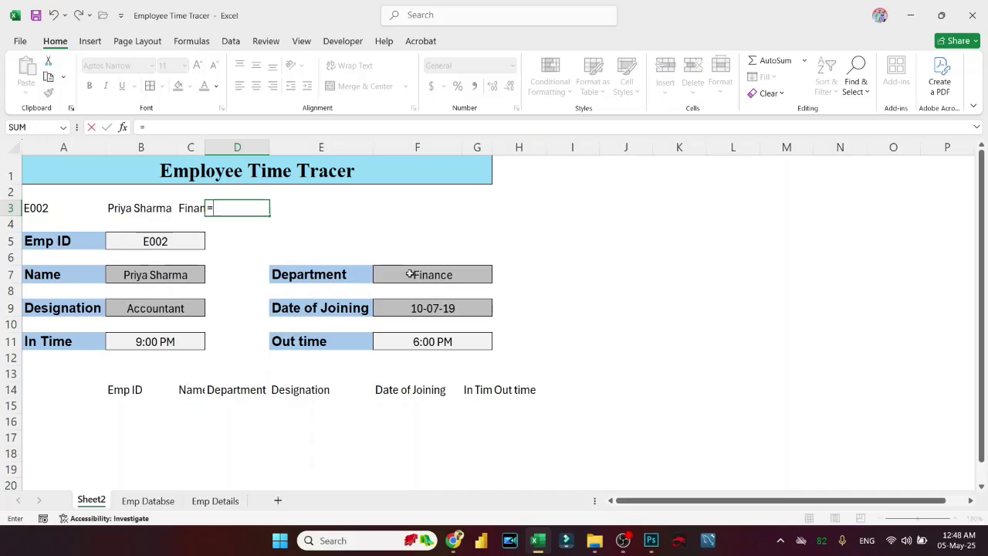
left_click(183, 307)
key("Return")
Link E3 to the Date of Joining field with =F9 and F3 to the In Time field with =B11
key("Up")
key("Right")
type("=")
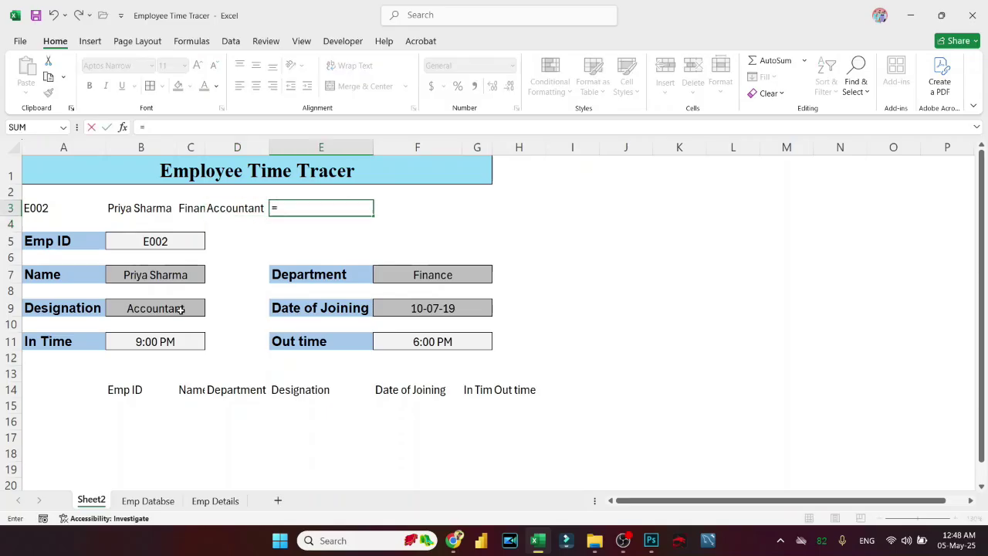
left_click(415, 306)
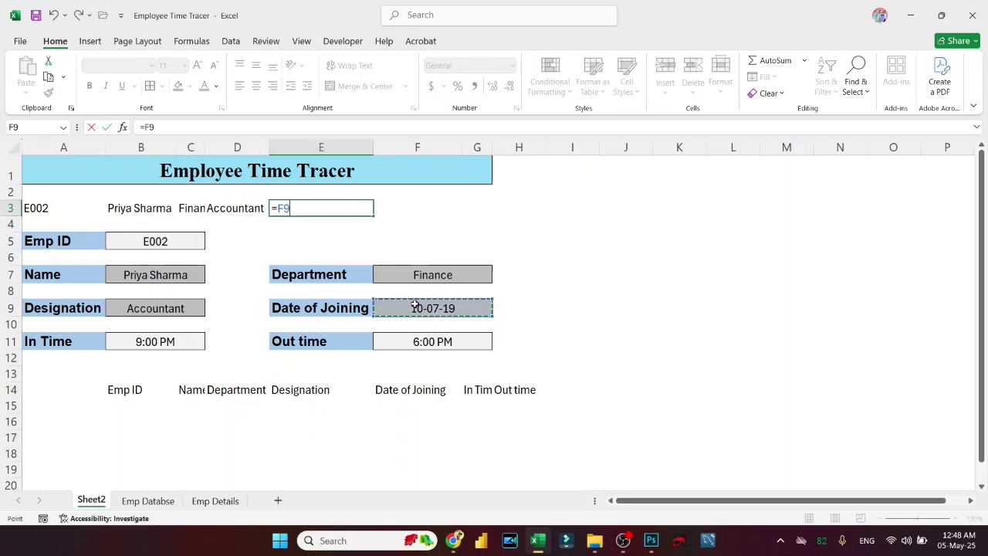
key("Return")
key("Up")
key("Right")
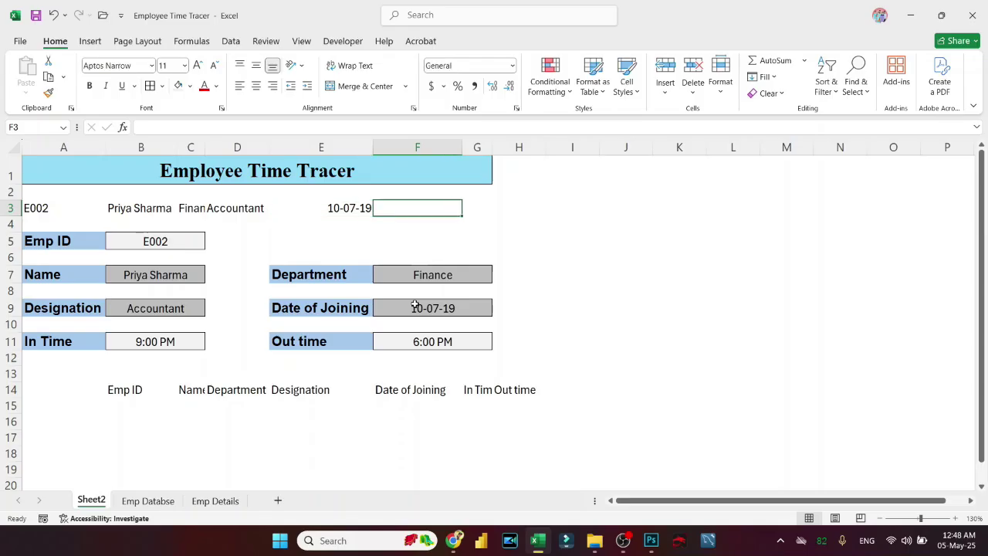
type("=")
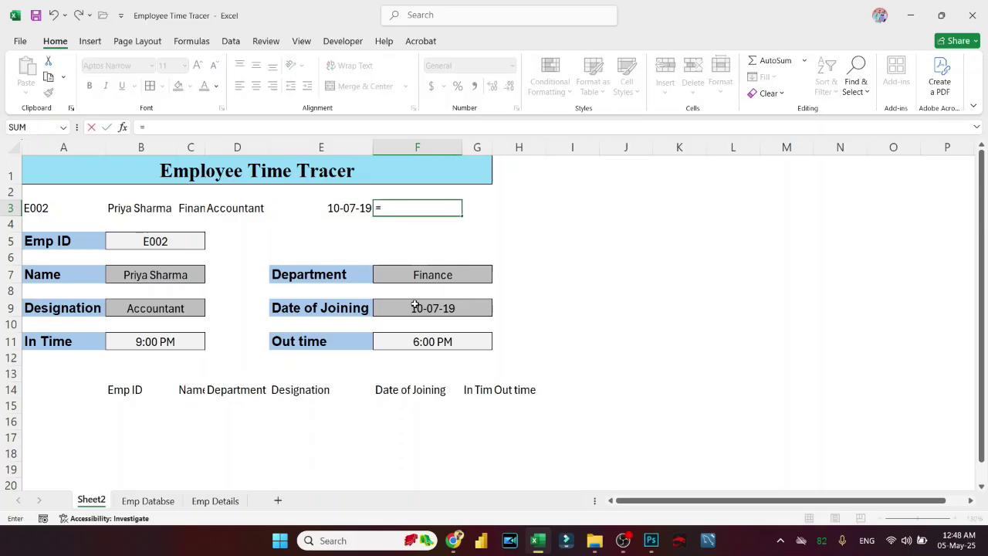
left_click(167, 341)
key("Return")
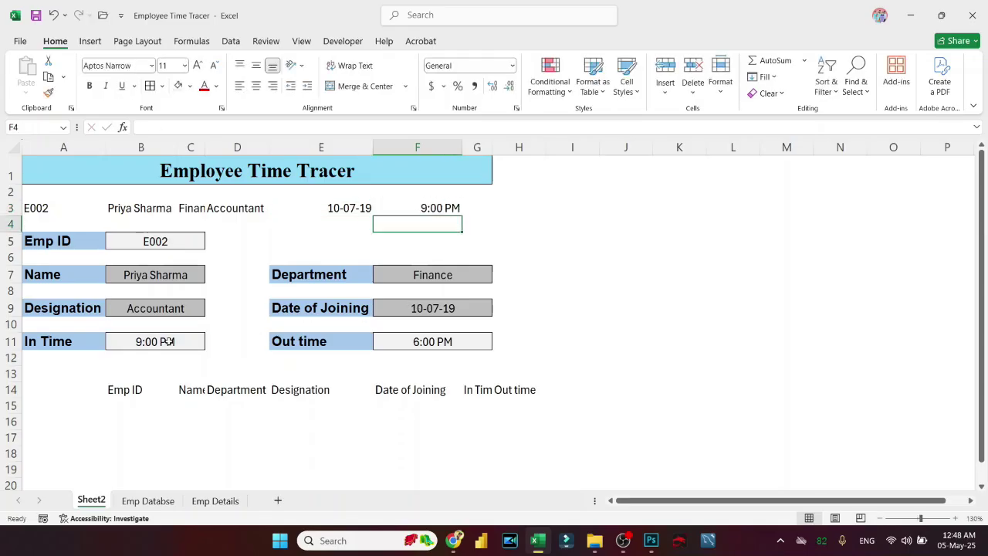
Link G3 to the Out time field with =F11
key("Up")
key("Right")
type("=")
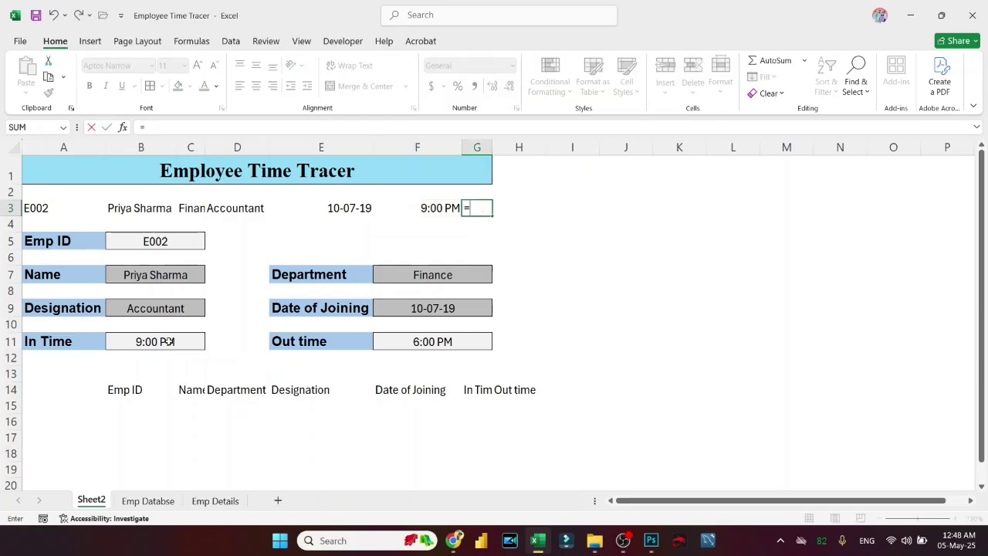
left_click(446, 337)
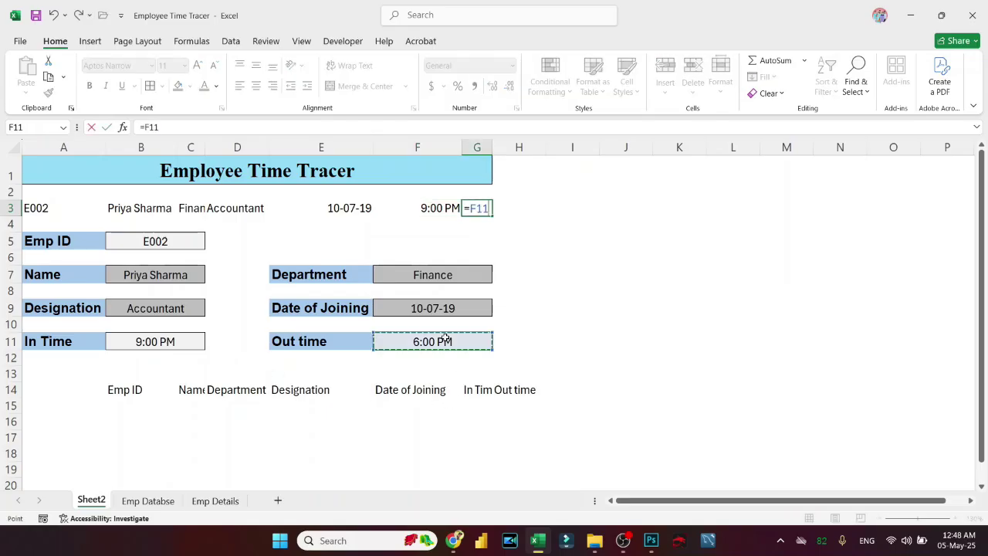
key("Return")
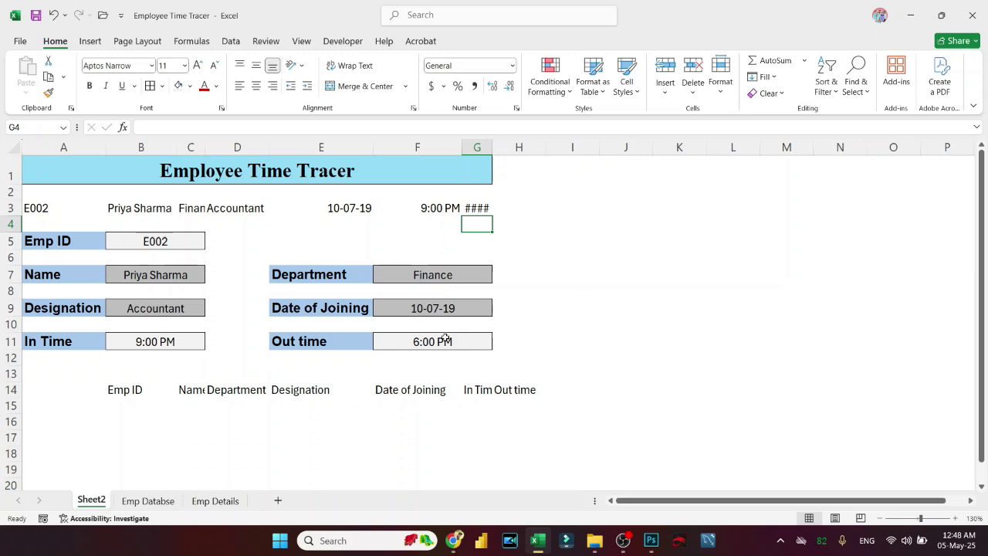
Clear the copied header labels from row 14 of Sheet2
left_click_drag(91, 391, 482, 401)
left_click(563, 390, "shift")
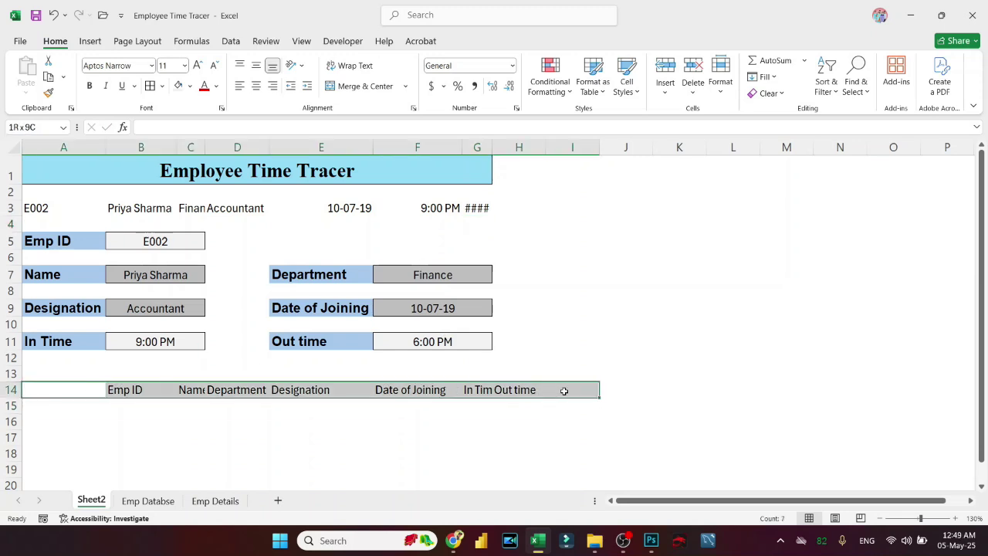
key("Delete")
Check the linked row A3:G3 on Sheet2 against the column order of the Emp Databse sheet
left_click_drag(477, 208, 11, 205)
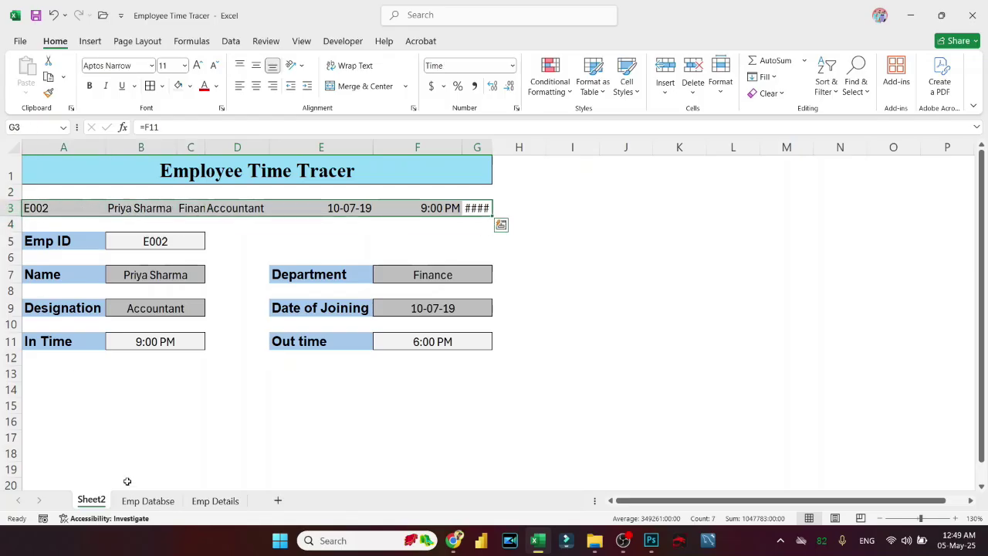
left_click(143, 500)
left_click(170, 373)
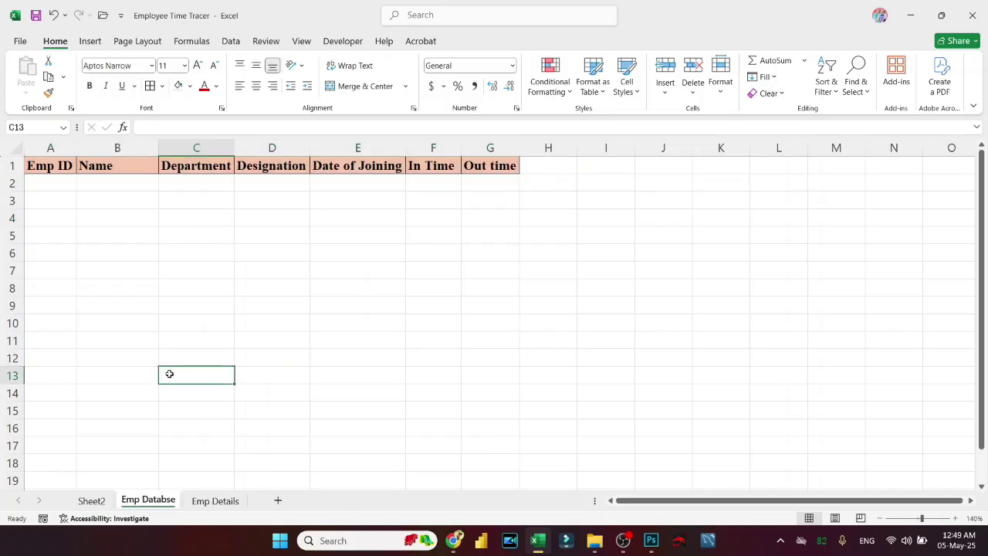
left_click(99, 506)
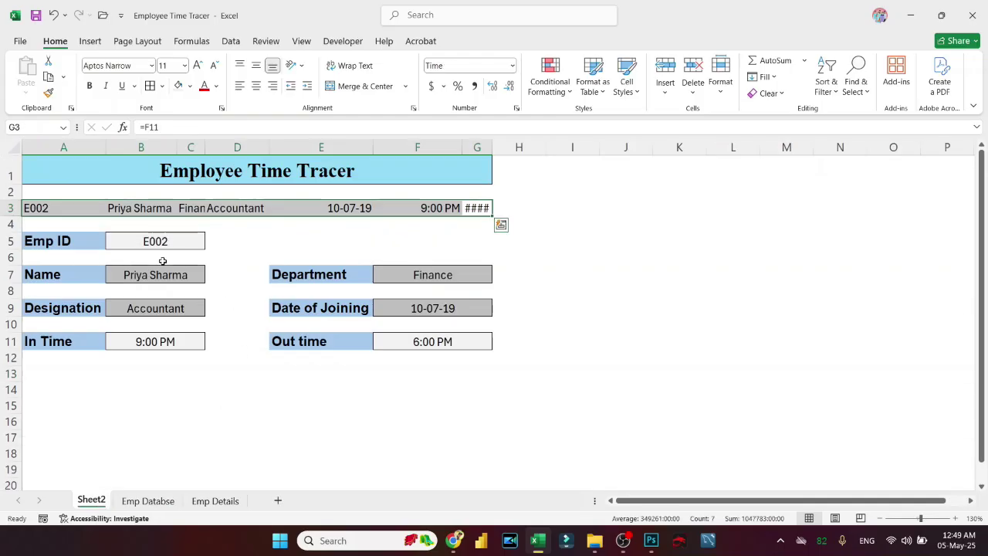
left_click(154, 209)
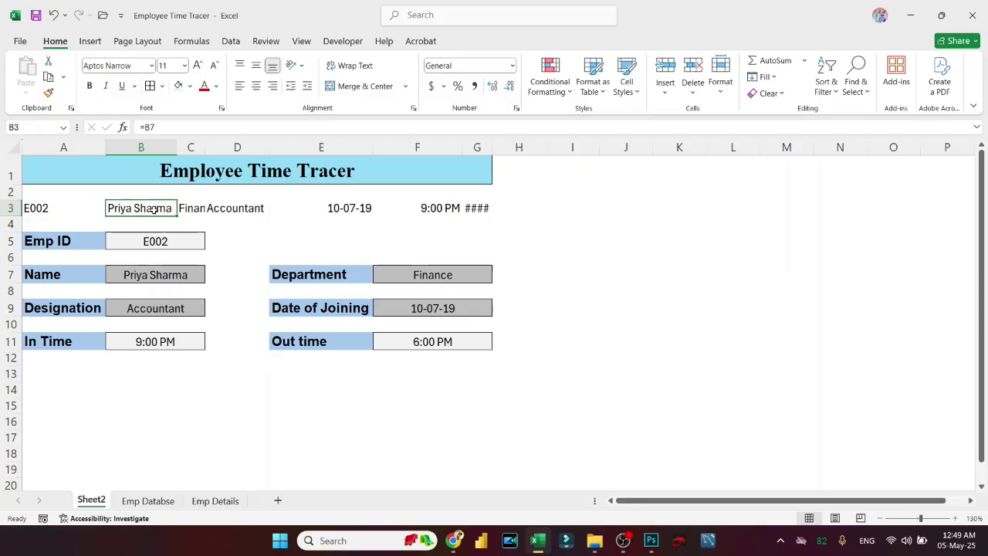
key("Left")
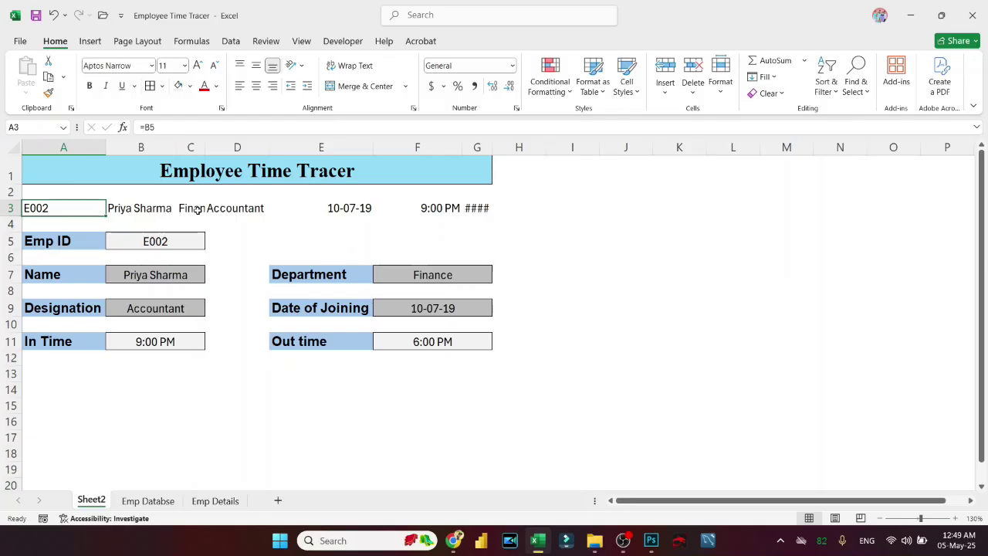
left_click(148, 500)
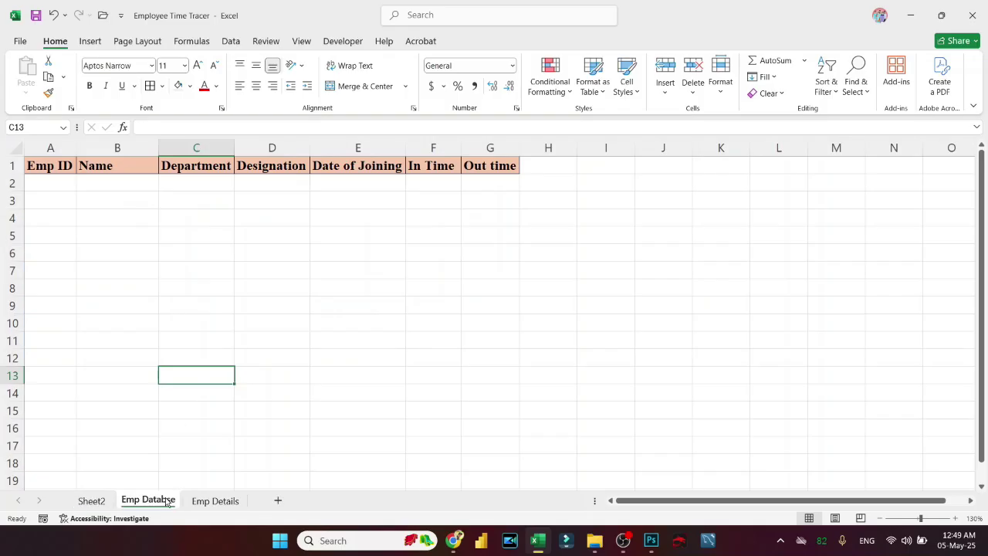
left_click(93, 502)
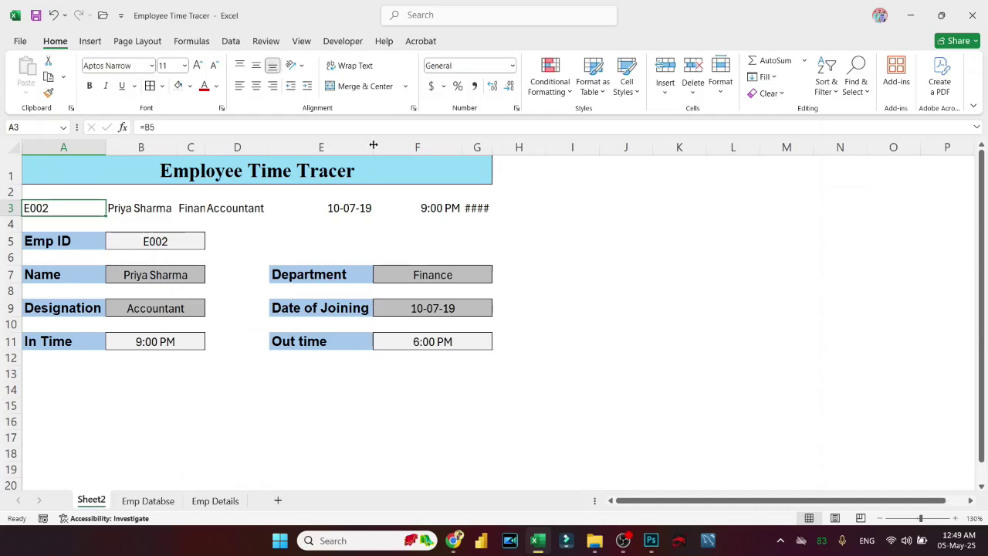
left_click(351, 42)
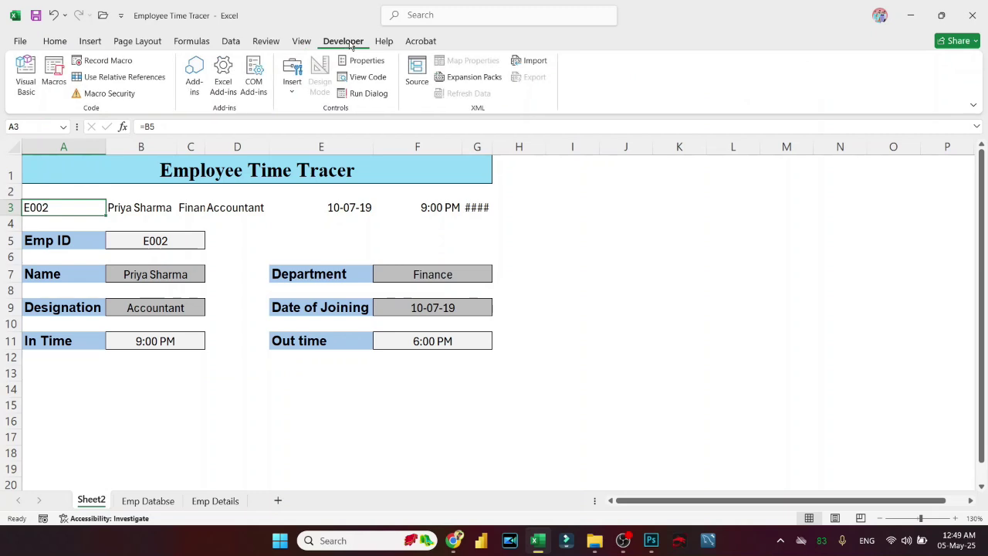
left_click(61, 42)
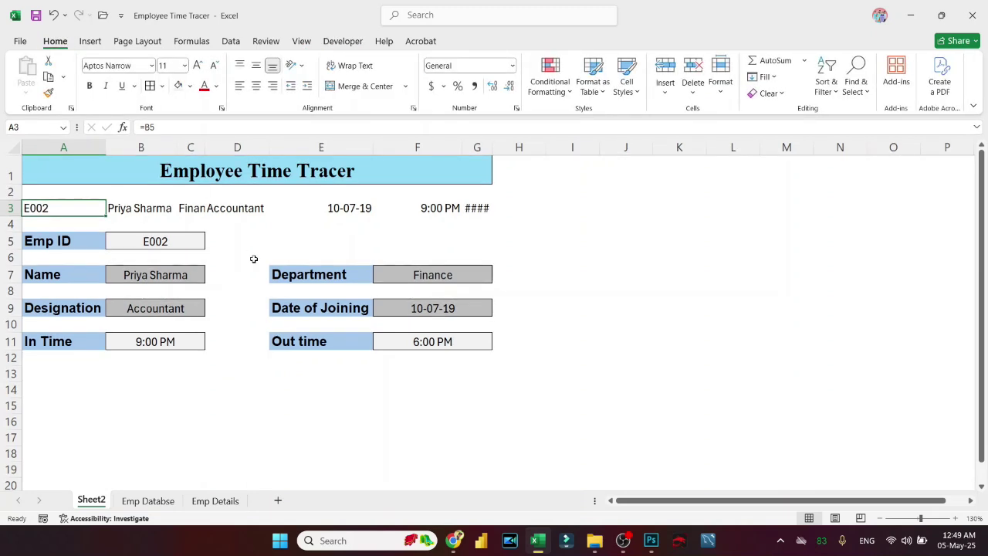
left_click(343, 41)
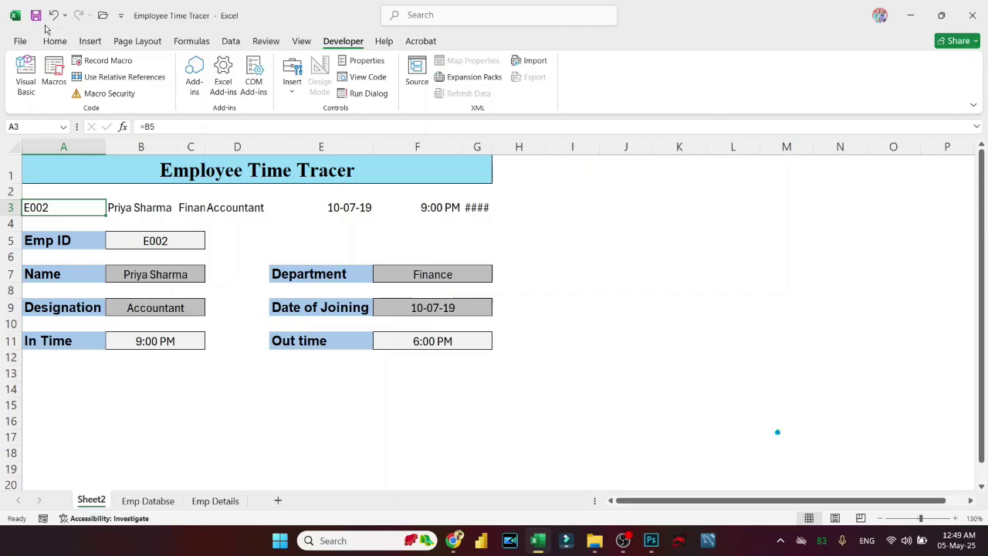
Switch the Developer tab off and on again in the ribbon customization options and accept the options
left_click(23, 44)
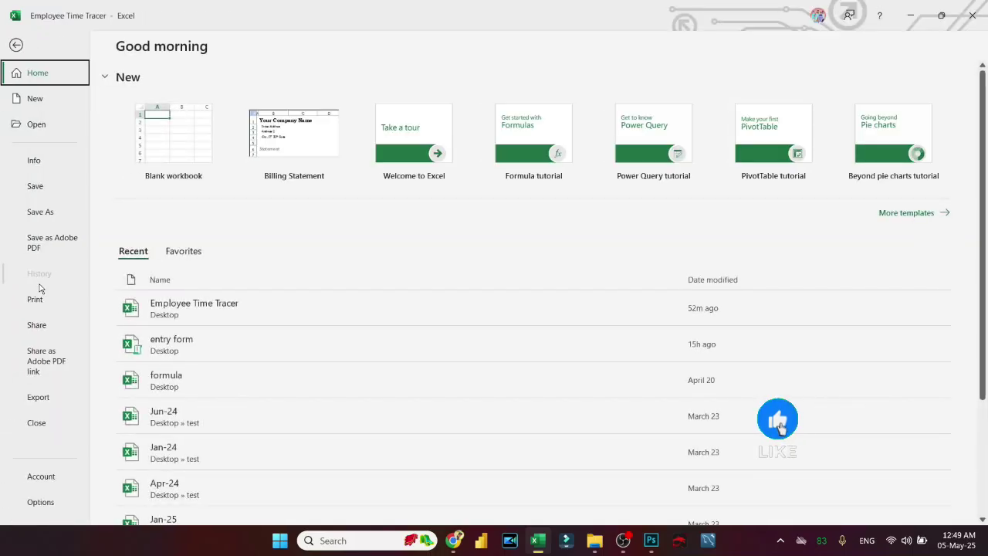
left_click(41, 503)
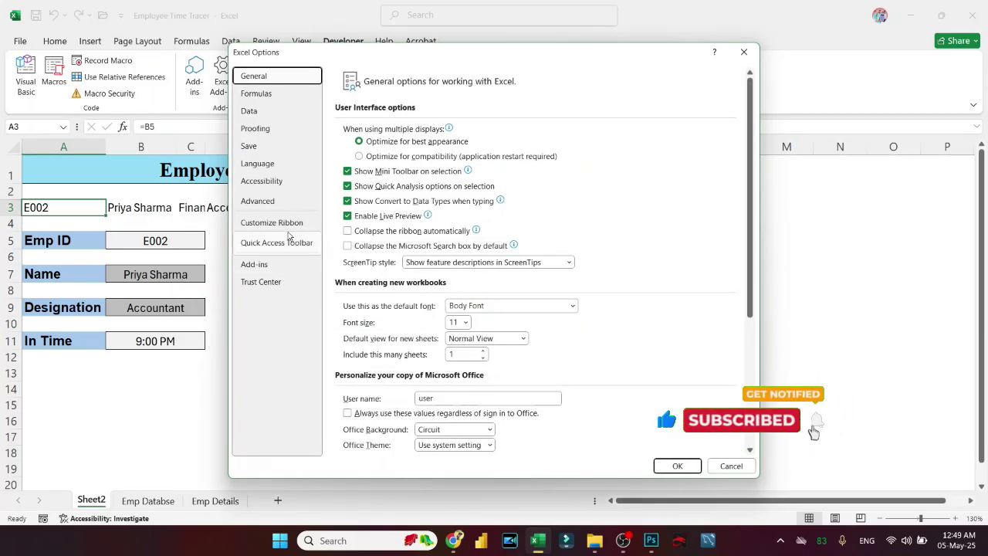
left_click(289, 227)
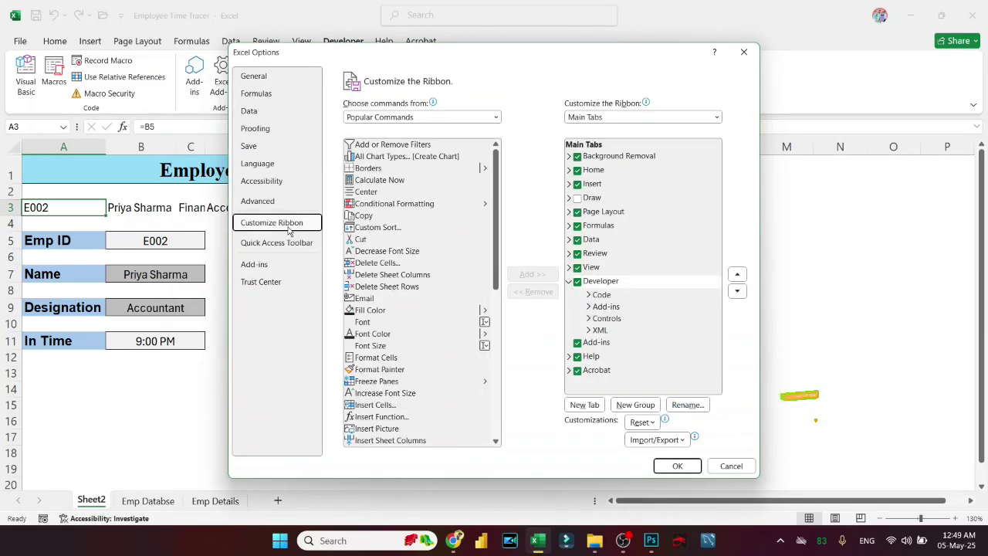
left_click(617, 283)
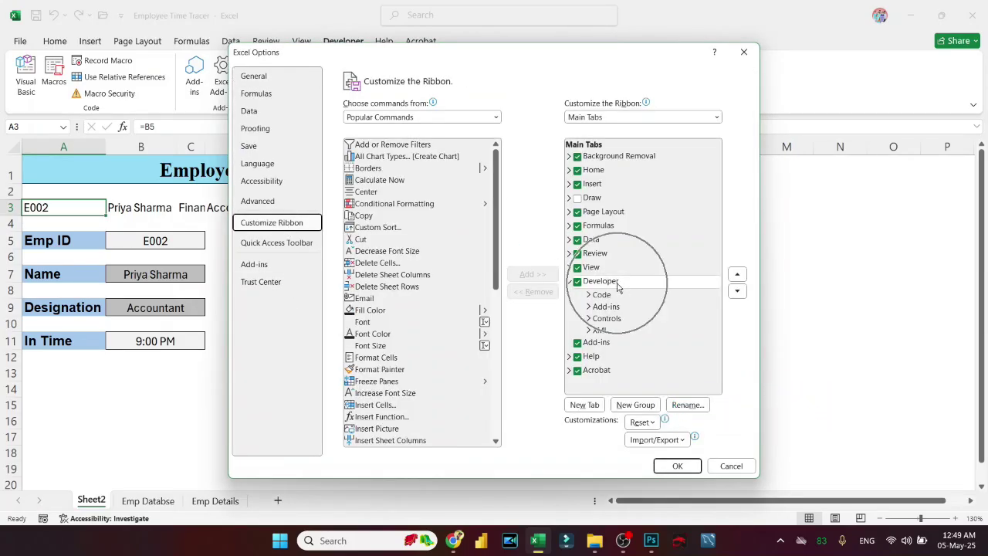
left_click(577, 284)
left_click(577, 282)
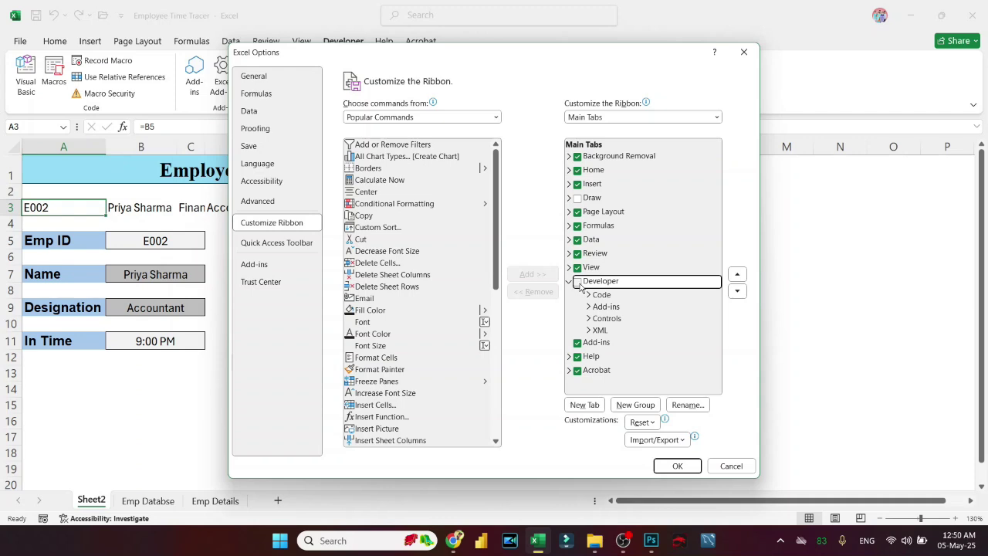
left_click(578, 282)
left_click(676, 466)
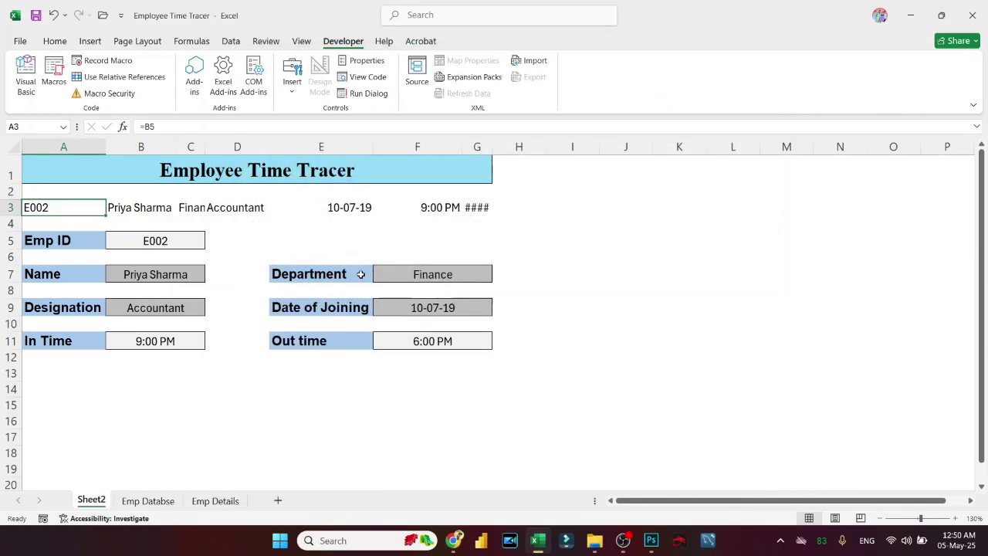
left_click(322, 243)
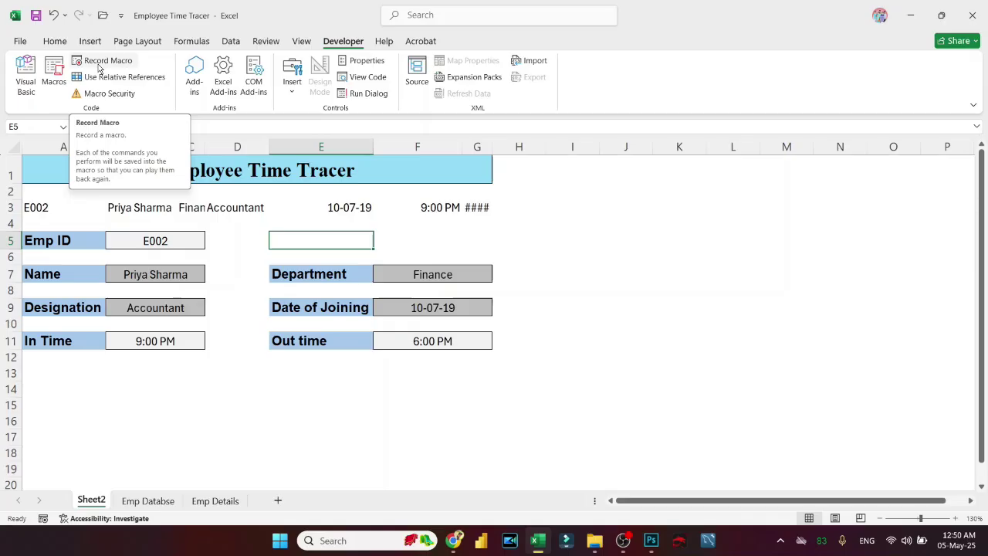
left_click(66, 93)
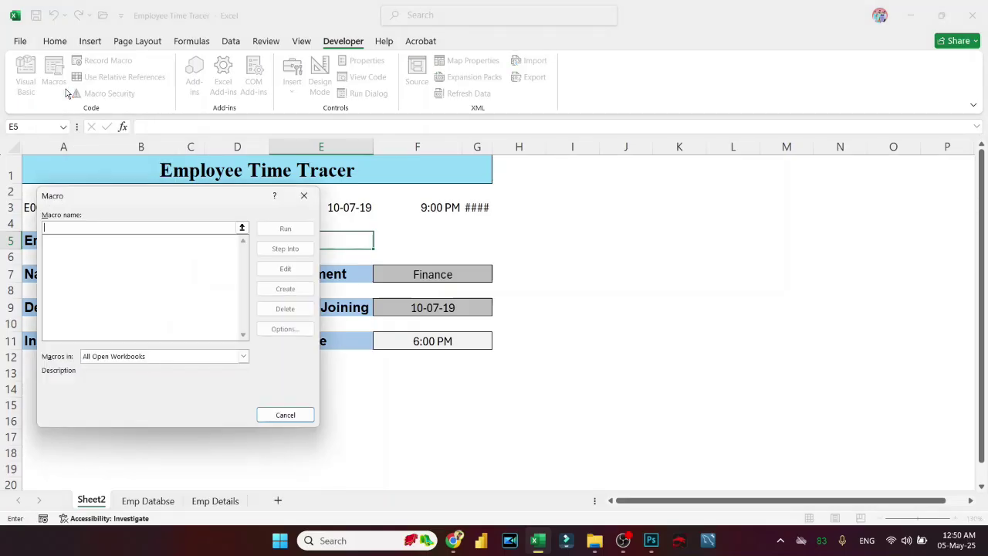
left_click(304, 195)
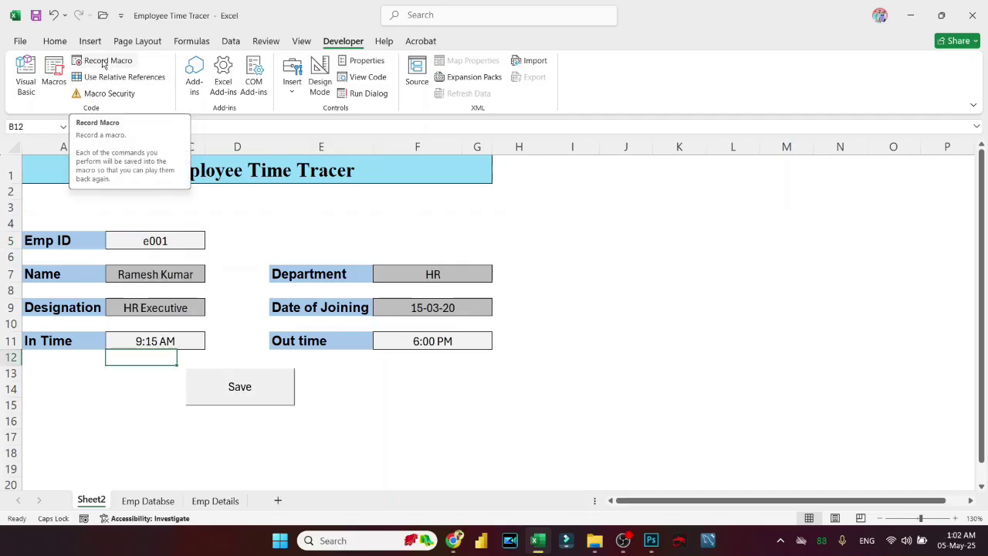
Start recording a macro named EmpSavetime, stored in this workbook
left_click(103, 62)
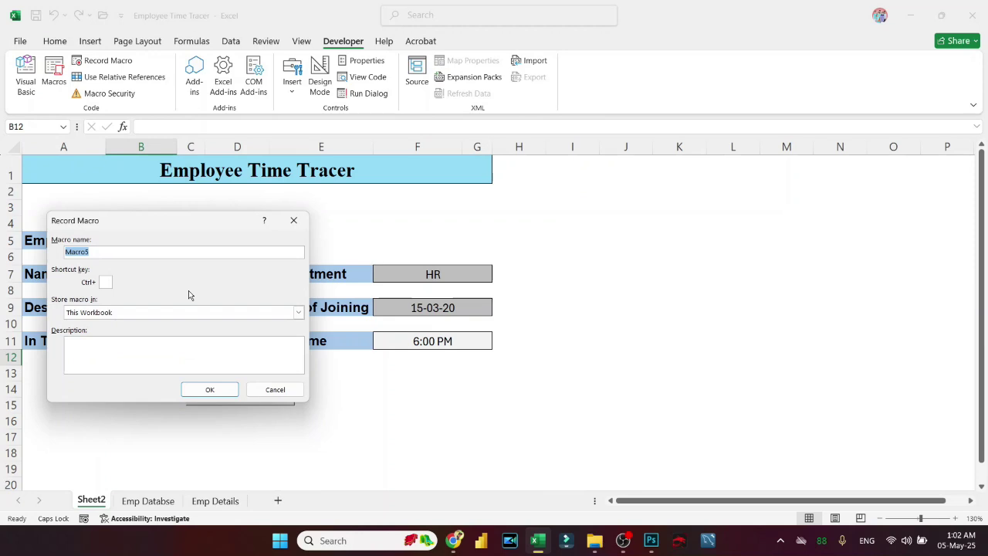
type("eMP")
key("BackSpace")
key("BackSpace")
type("em")
key("BackSpace")
key("BackSpace")
key("Caps_Lock")
type("EmpSavet")
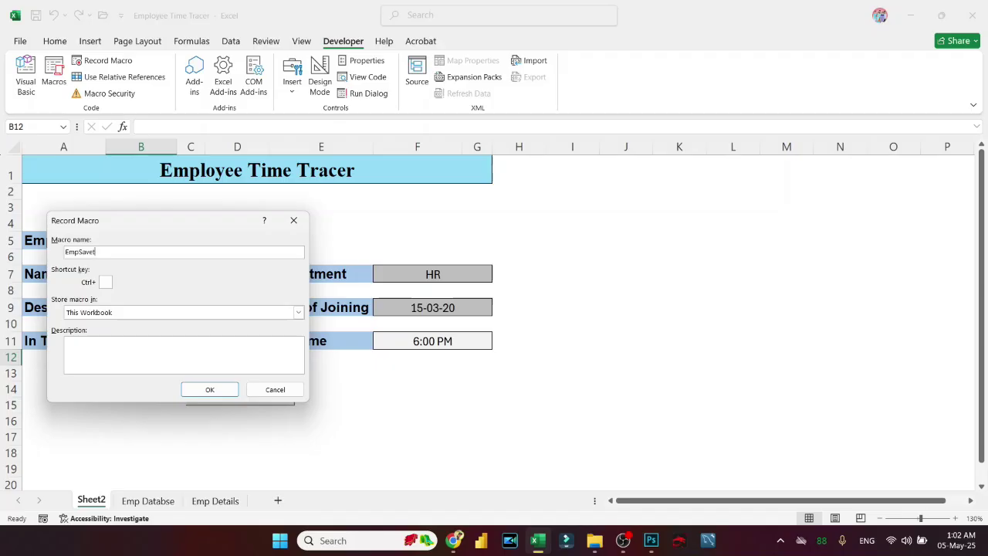
type("ime")
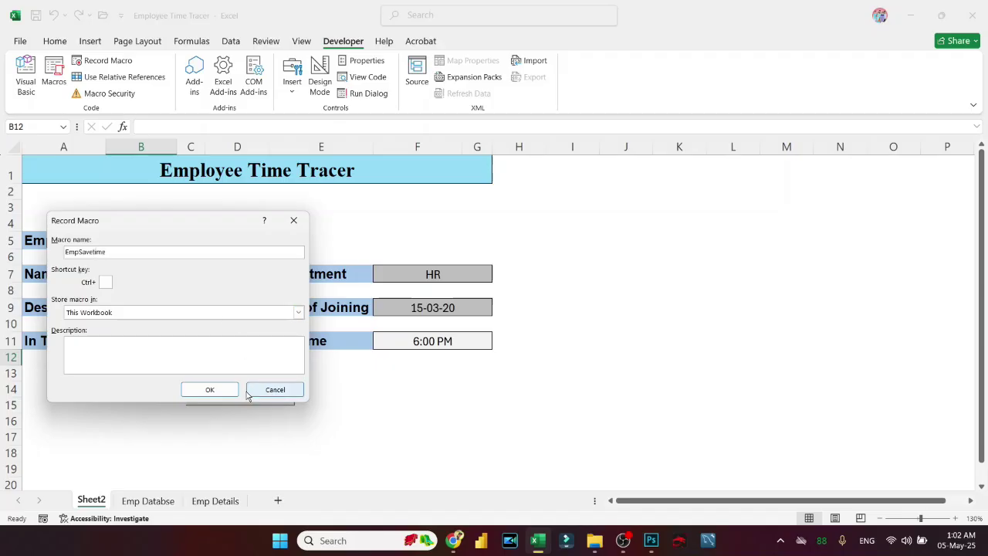
left_click(219, 390)
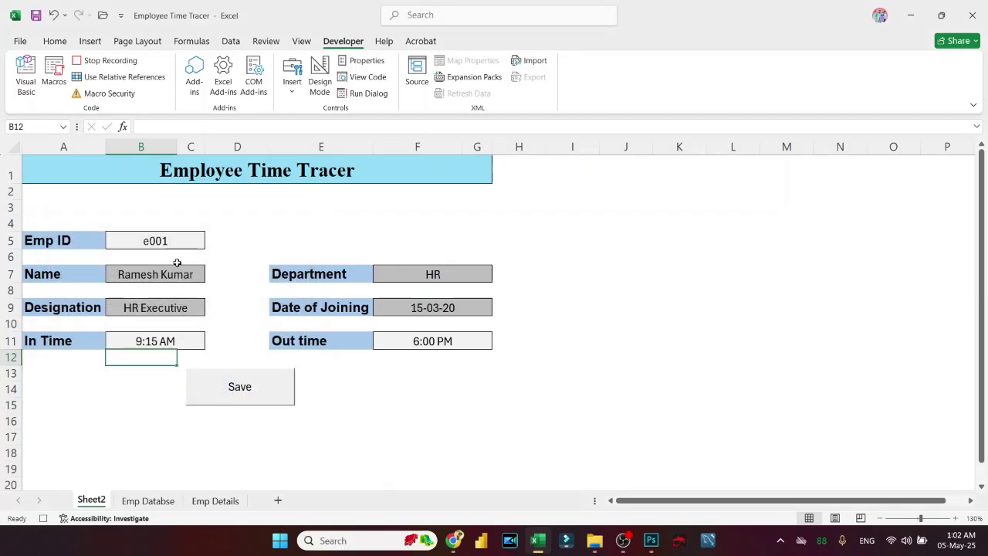
Copy the linked row A3:G3 on Sheet2 and turn on relative references for the recording
left_click(42, 207)
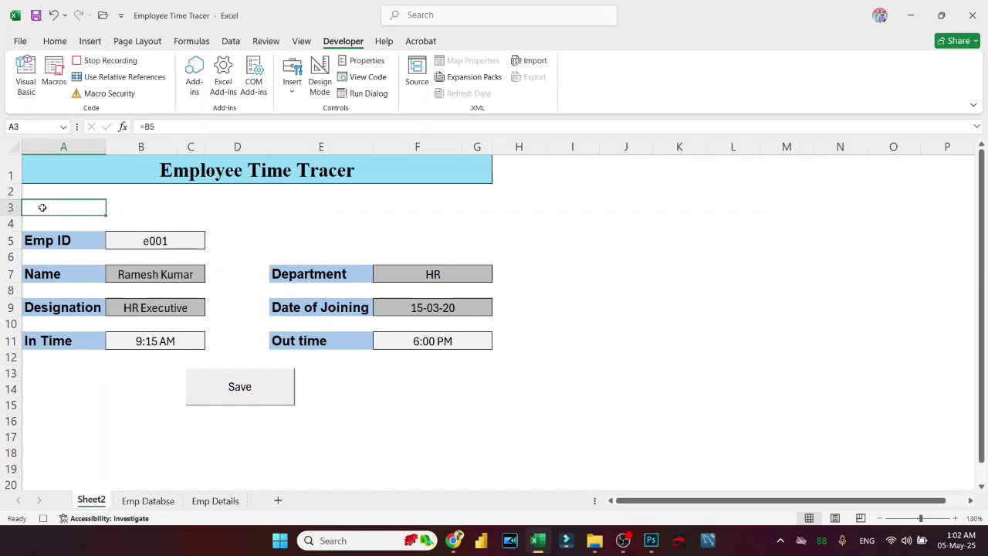
key("ctrl+shift+Right")
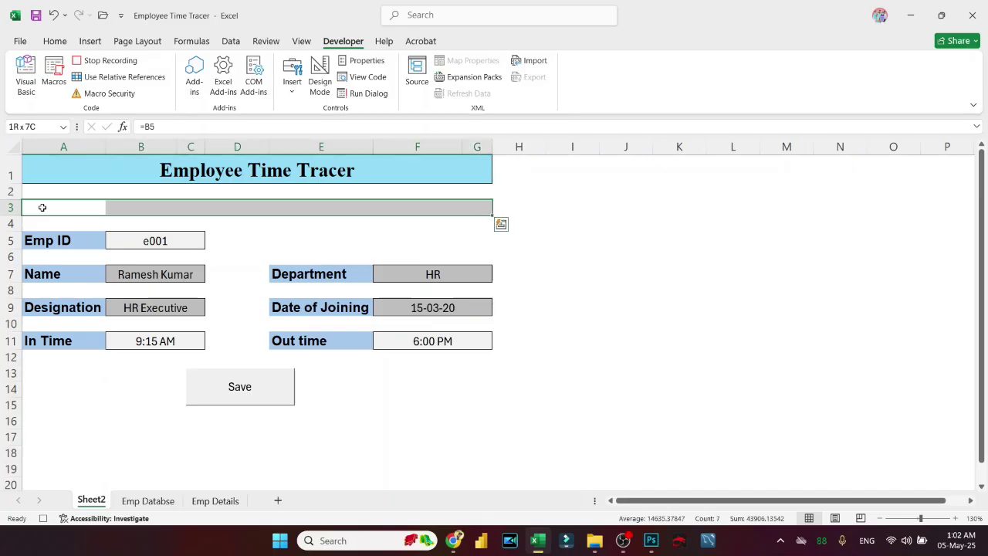
key("ctrl+c")
left_click(124, 77)
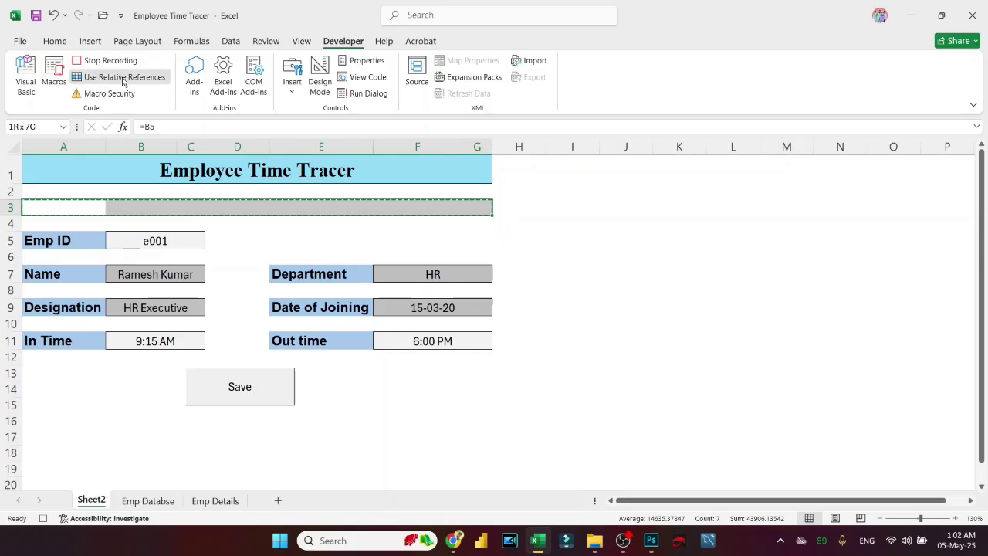
Paste the copied row as values into Emp Databse's first empty row, reached from H1 via the sheet's last row, and turn relative references off
left_click(148, 500)
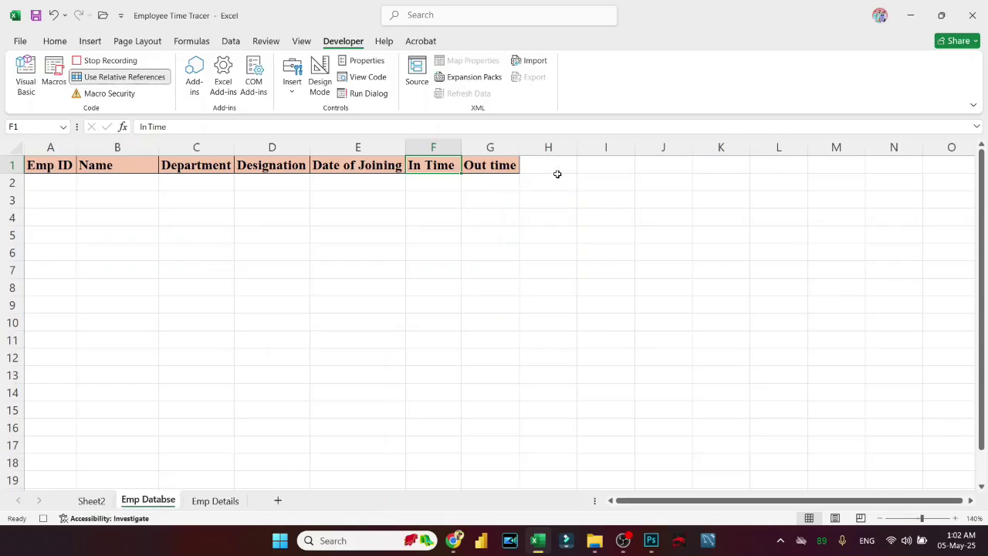
left_click(551, 164)
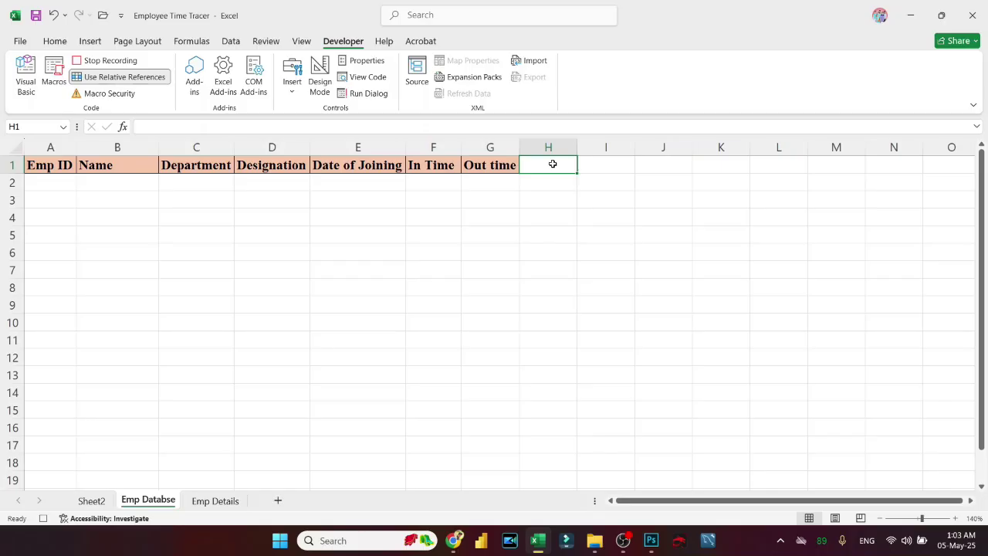
key("ctrl+Down")
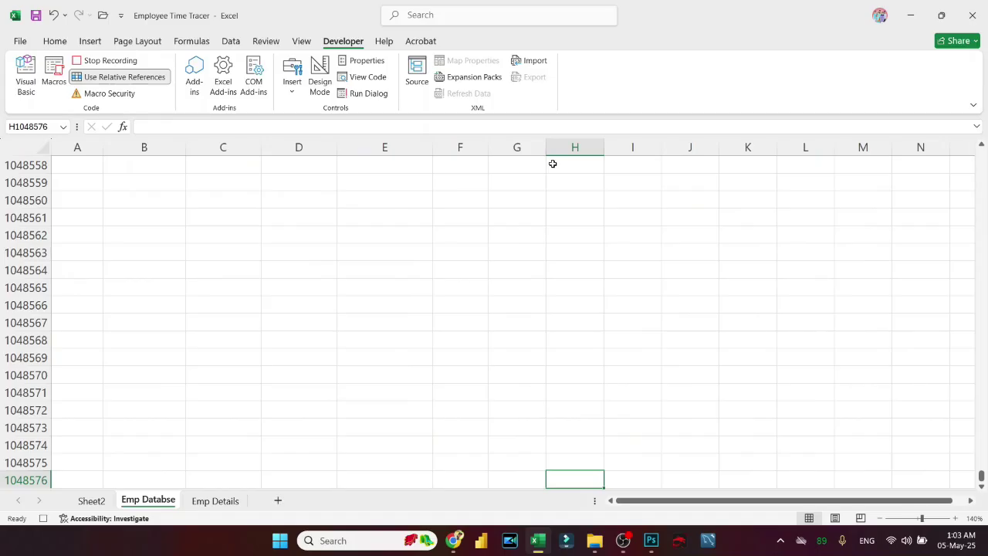
key("ctrl+Left")
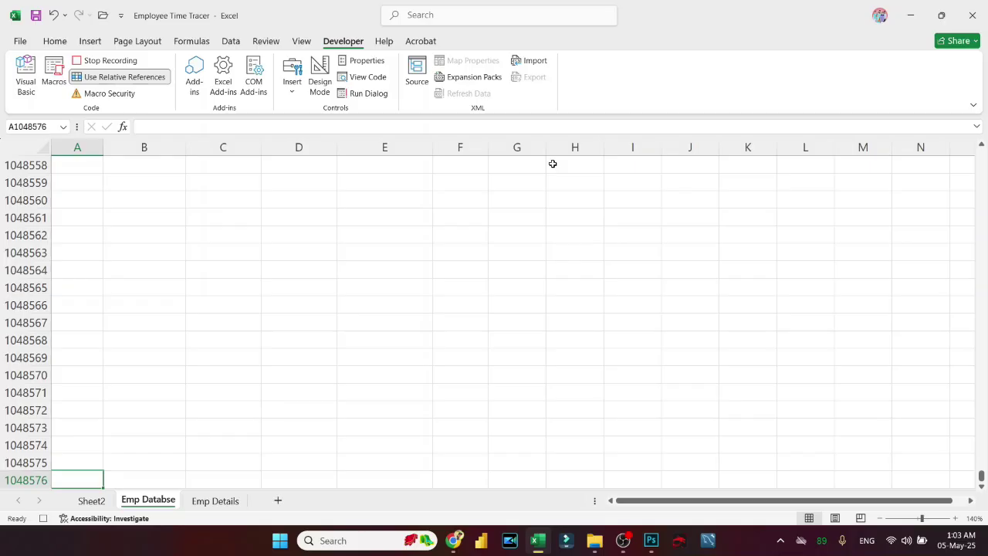
key("ctrl+Up")
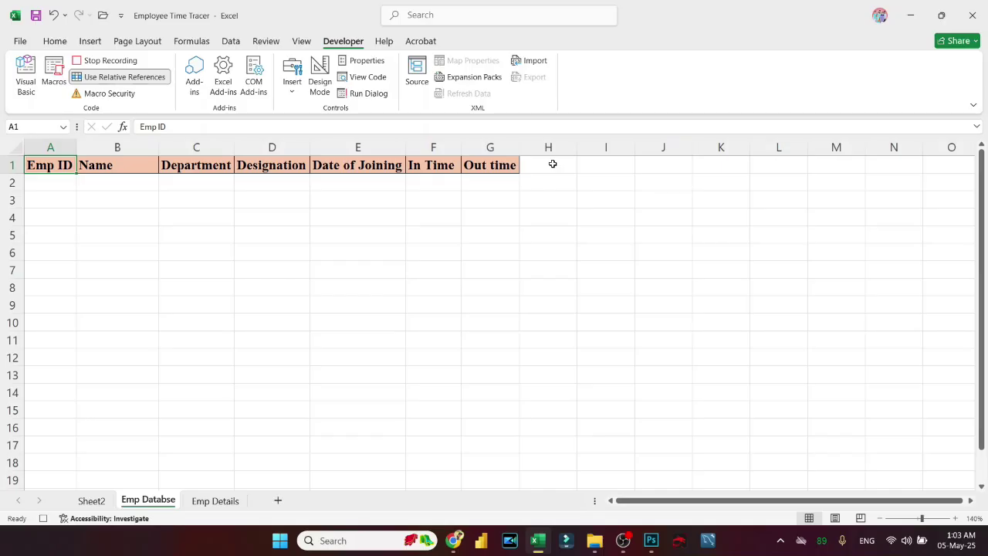
key("Down")
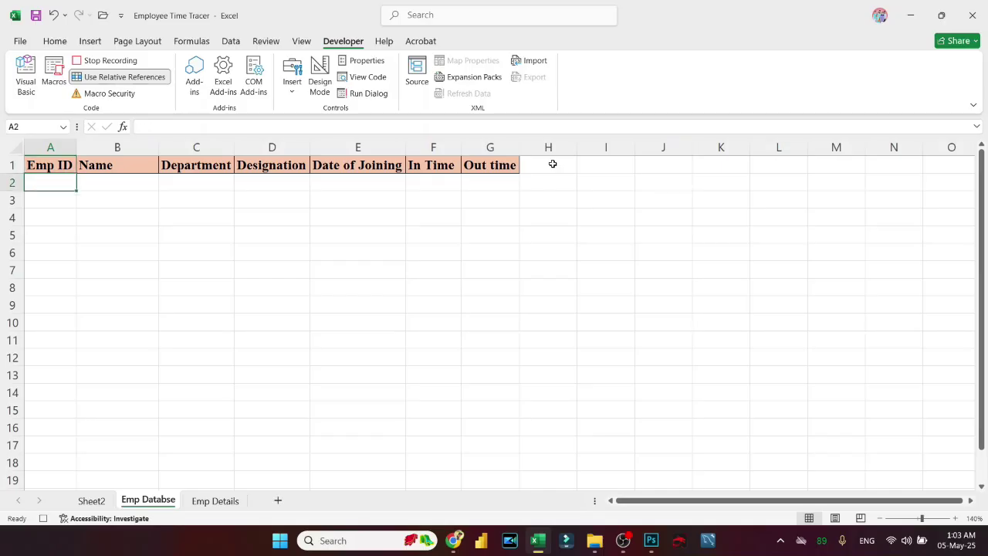
key("ctrl+shift+v")
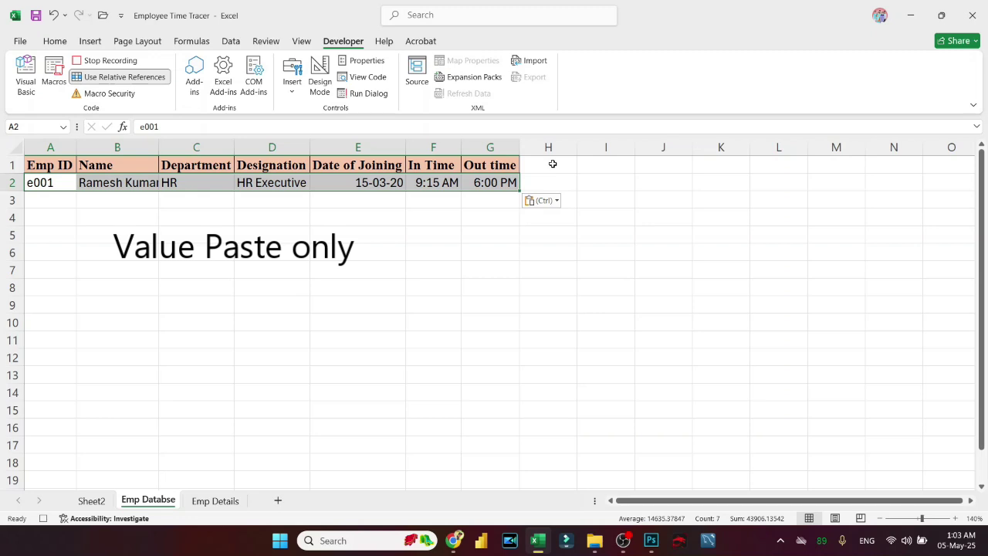
key("Up")
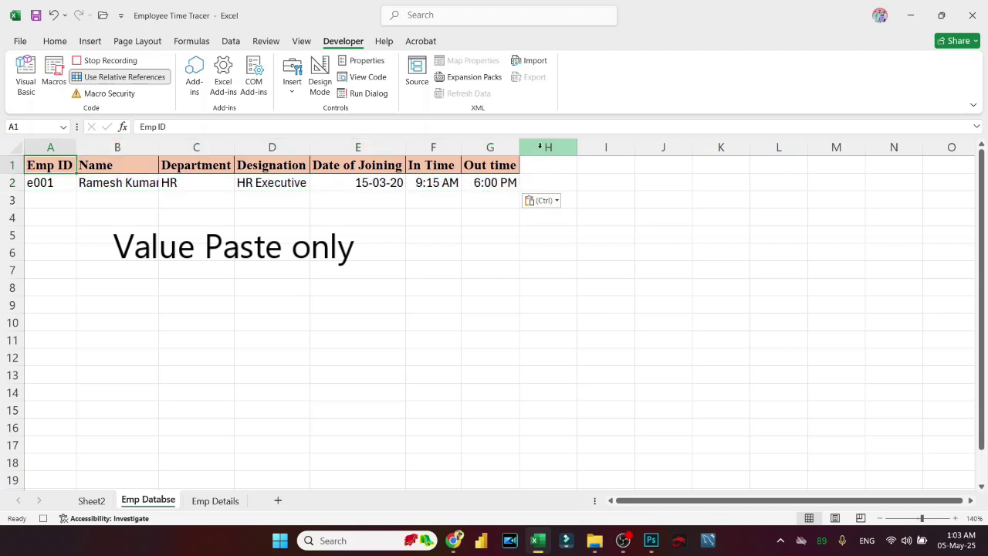
left_click(124, 77)
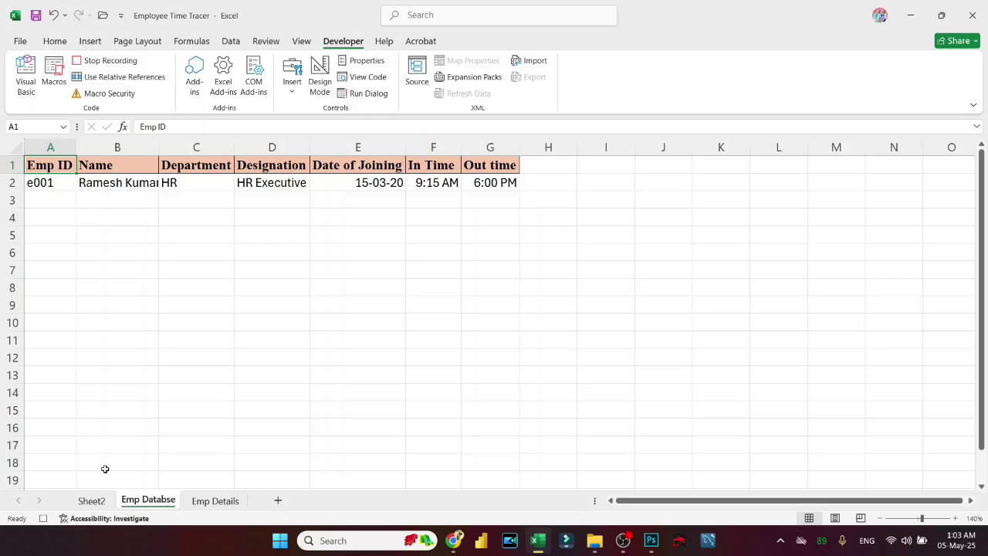
Clear the Emp ID, In Time and Out time fields on Sheet2, select the Emp ID field and stop the macro recording
left_click(91, 500)
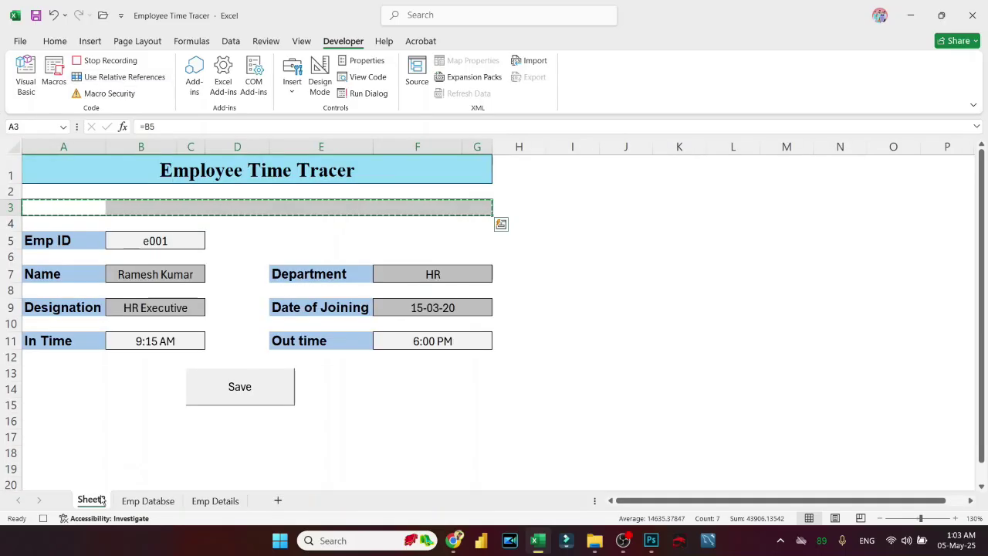
left_click(173, 242)
key("Delete")
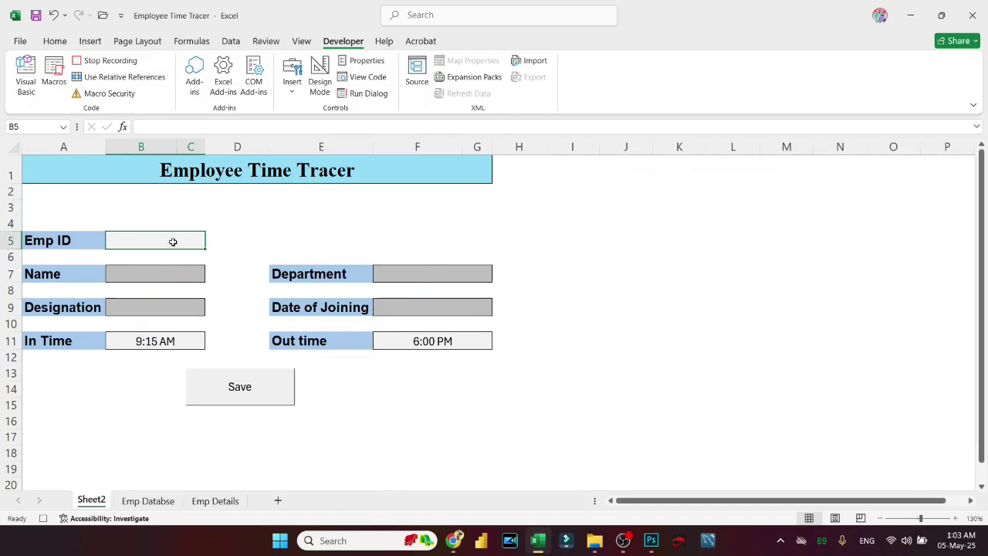
left_click(168, 341)
key("Delete")
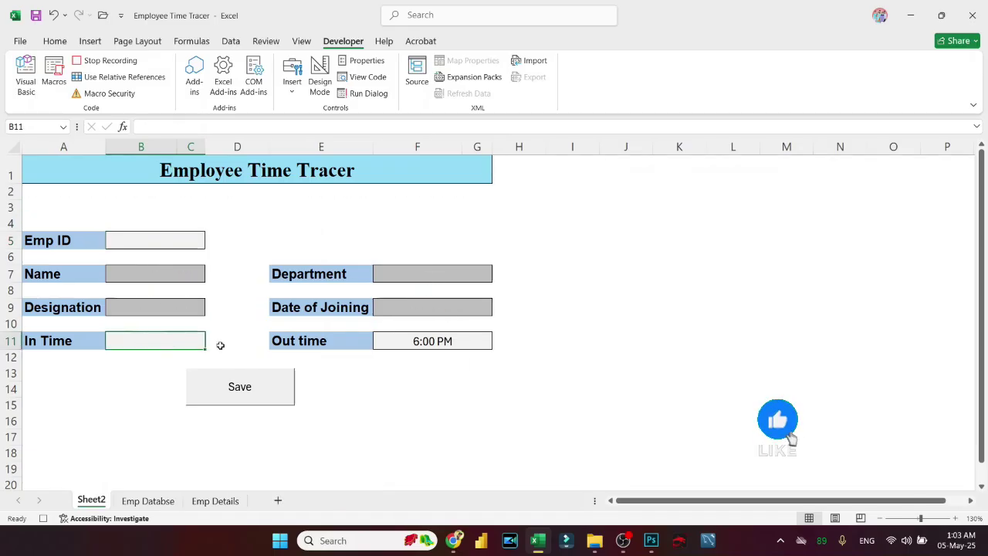
left_click(445, 341)
key("Delete")
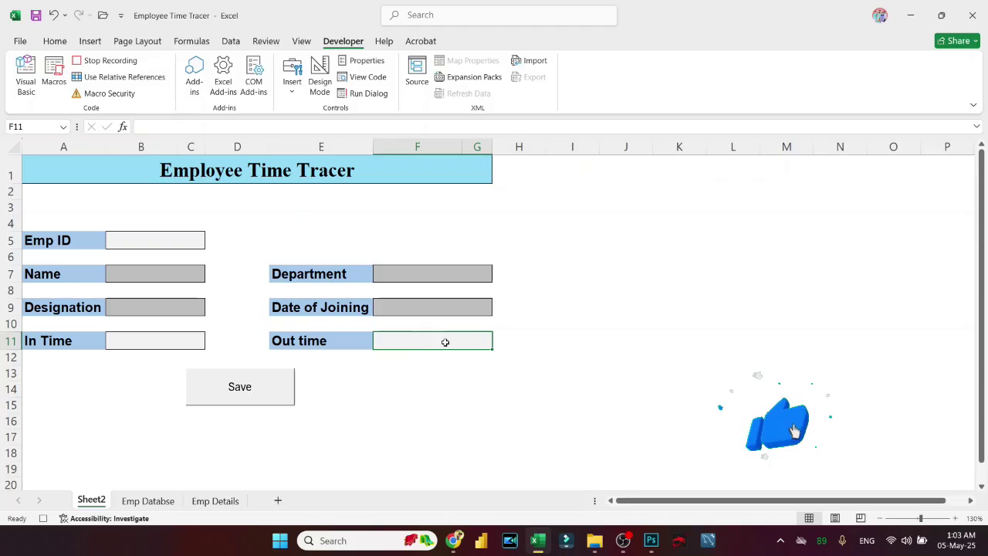
left_click(195, 237)
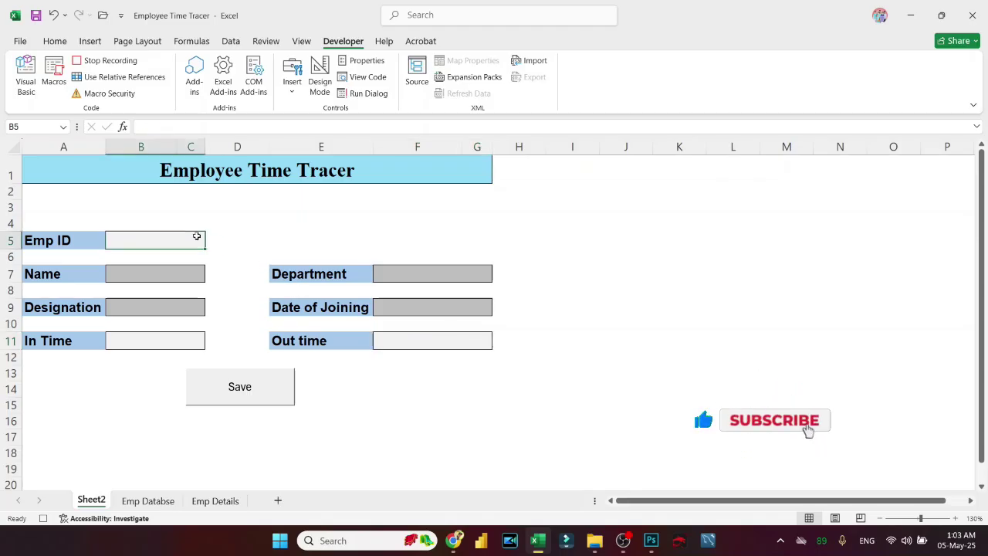
left_click(133, 63)
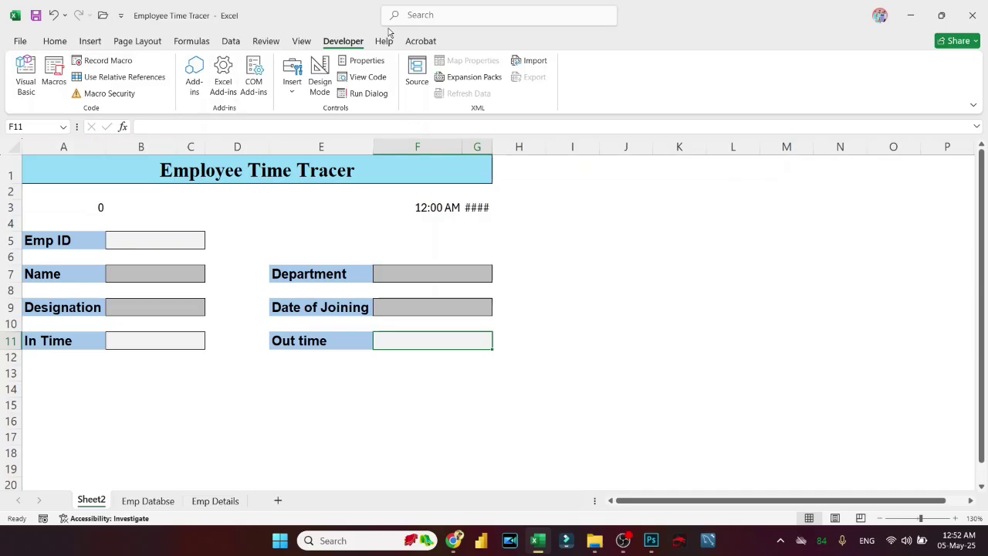
Add a form-control button covering about C13:E15 below the entry form on Sheet2 and assign it the EmpTimeSave macro
key("alt")
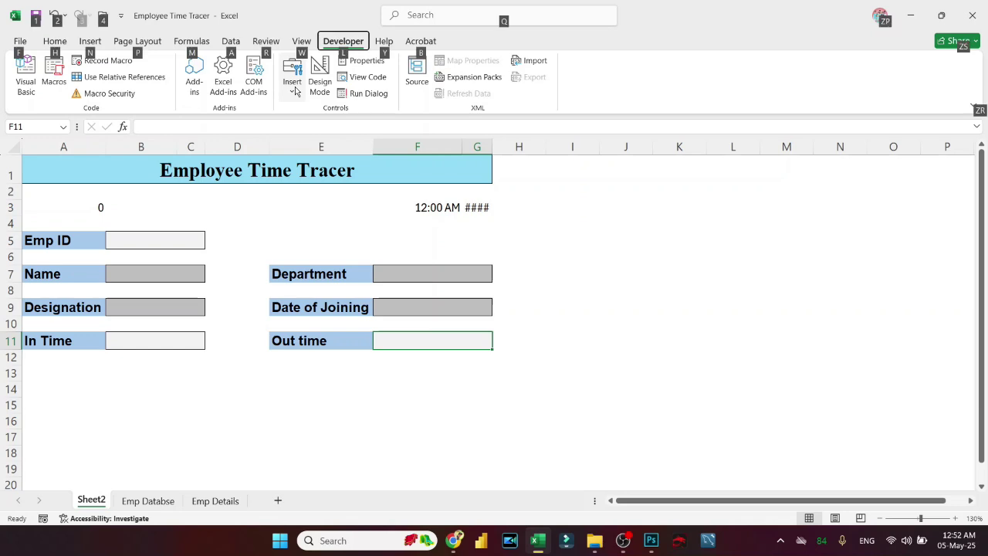
key("alt")
left_click(294, 89)
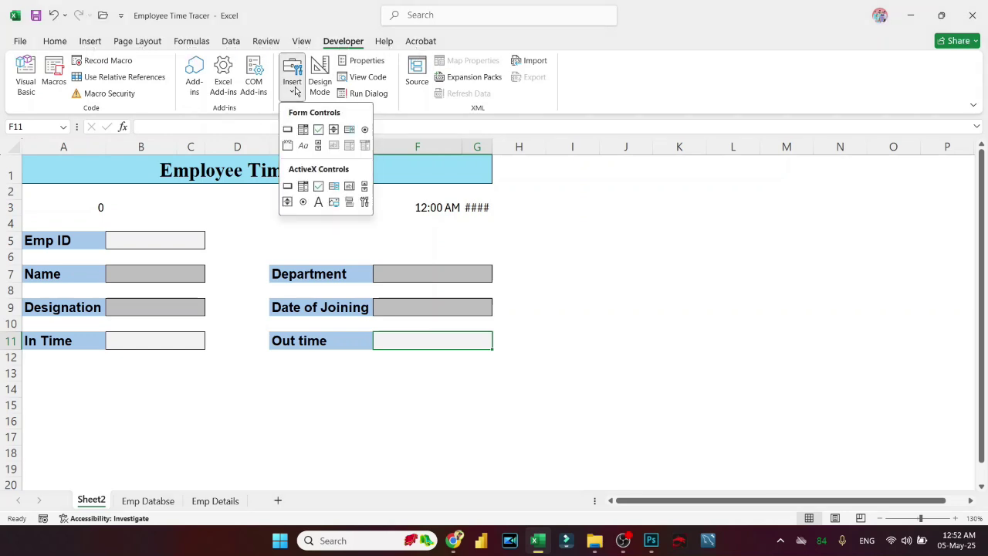
left_click(287, 131)
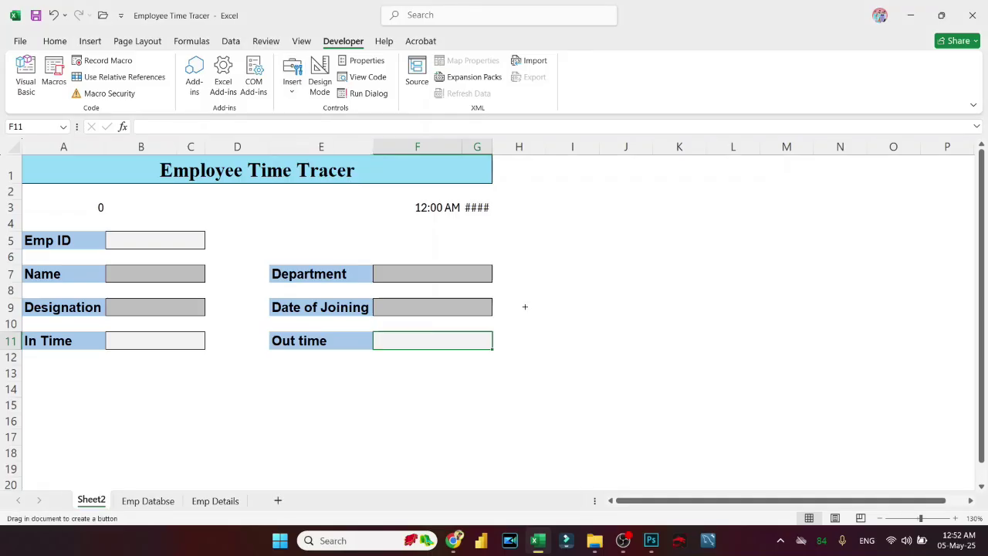
left_click_drag(204, 377, 313, 418)
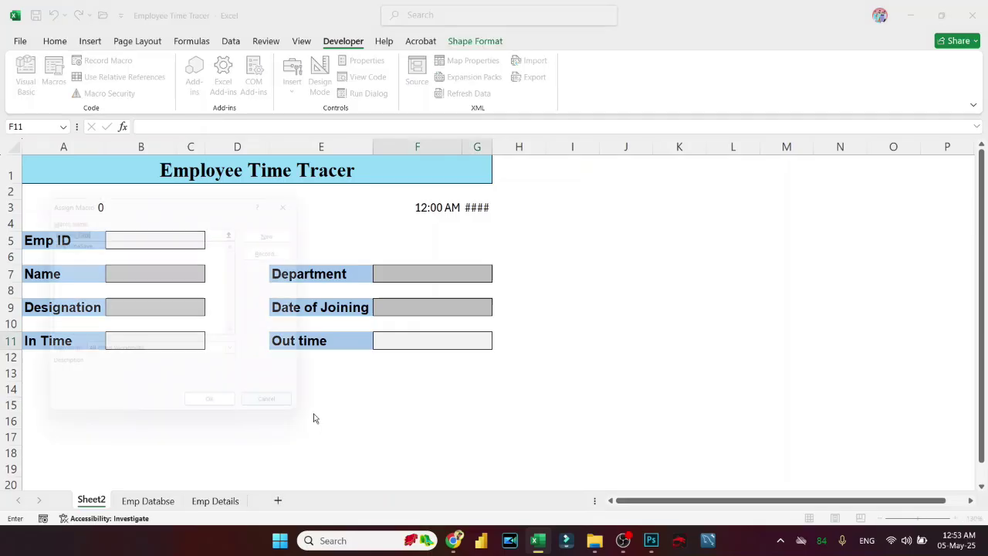
left_click(104, 243)
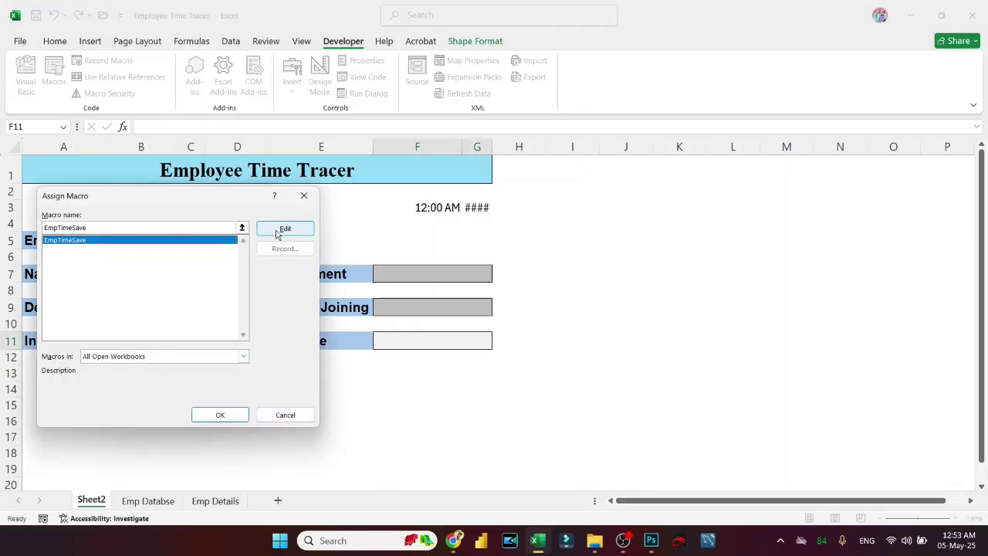
left_click(204, 415)
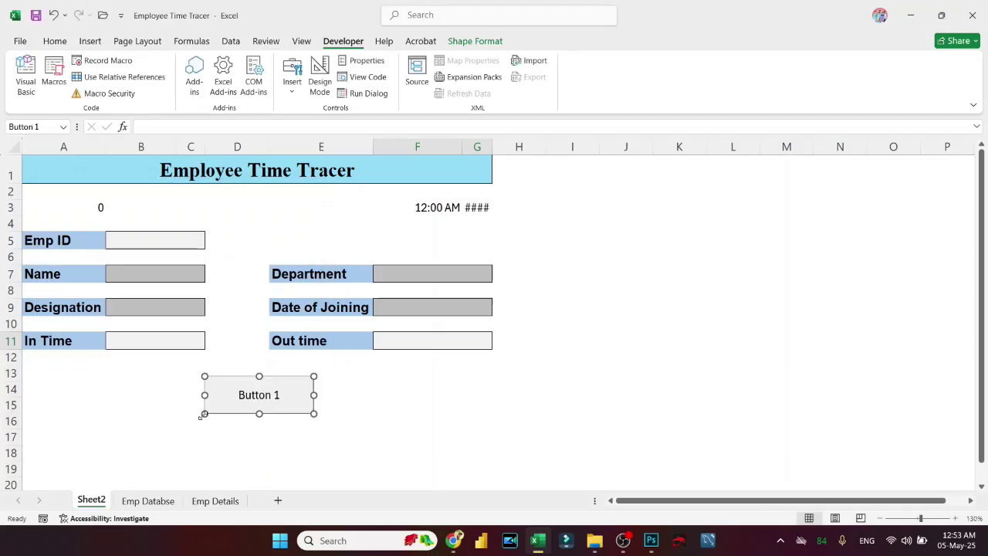
left_click_drag(287, 405, 268, 399)
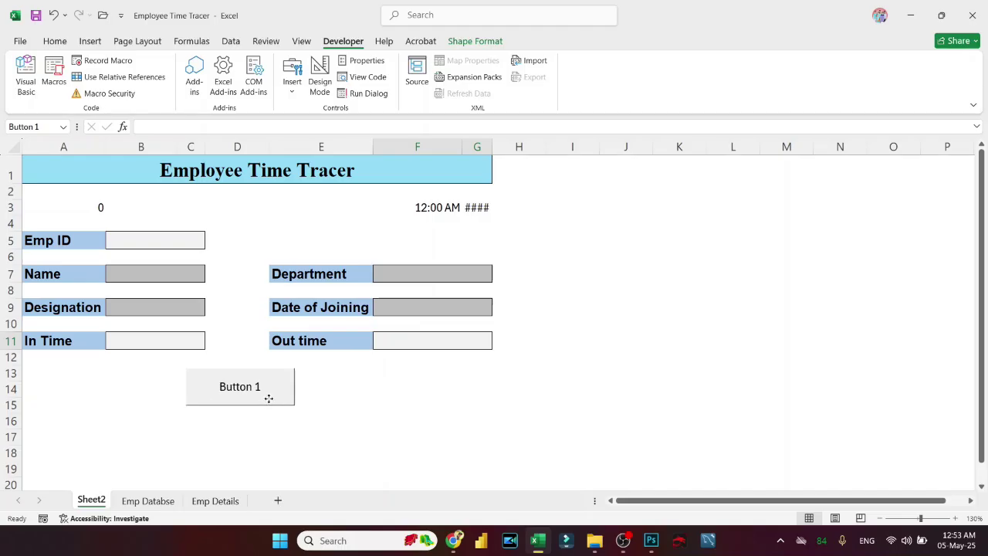
left_click(338, 408)
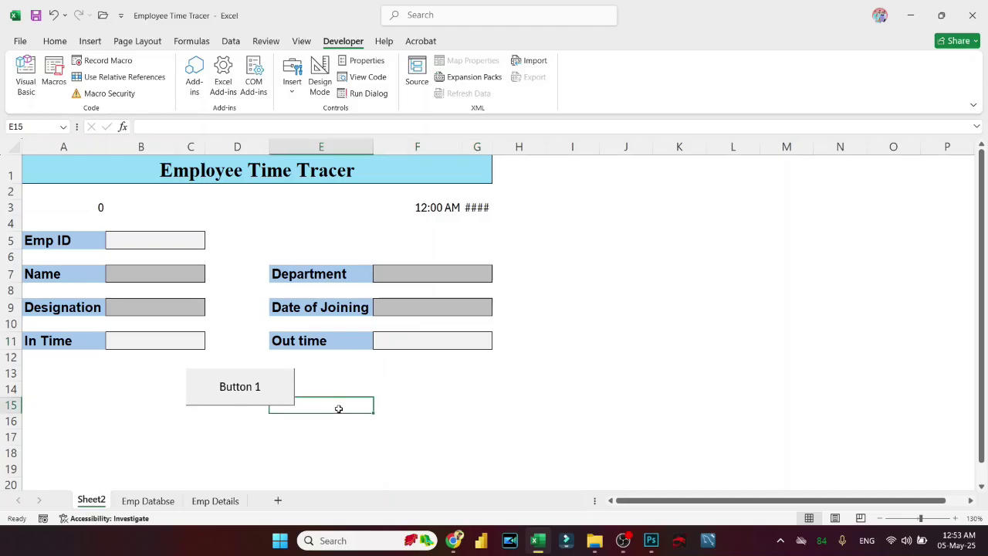
Change the label of the new form button to Save
right_click(240, 392)
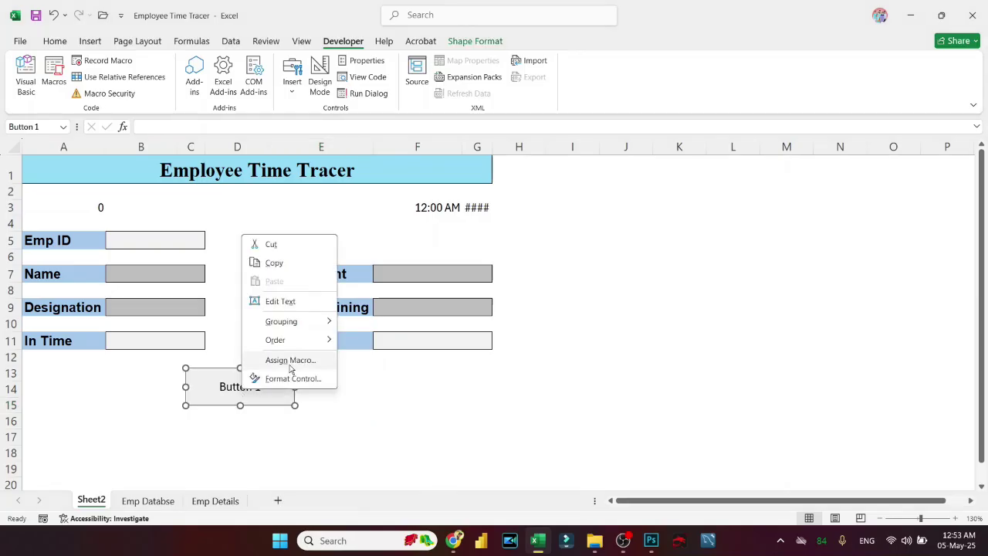
mouse_move(301, 320)
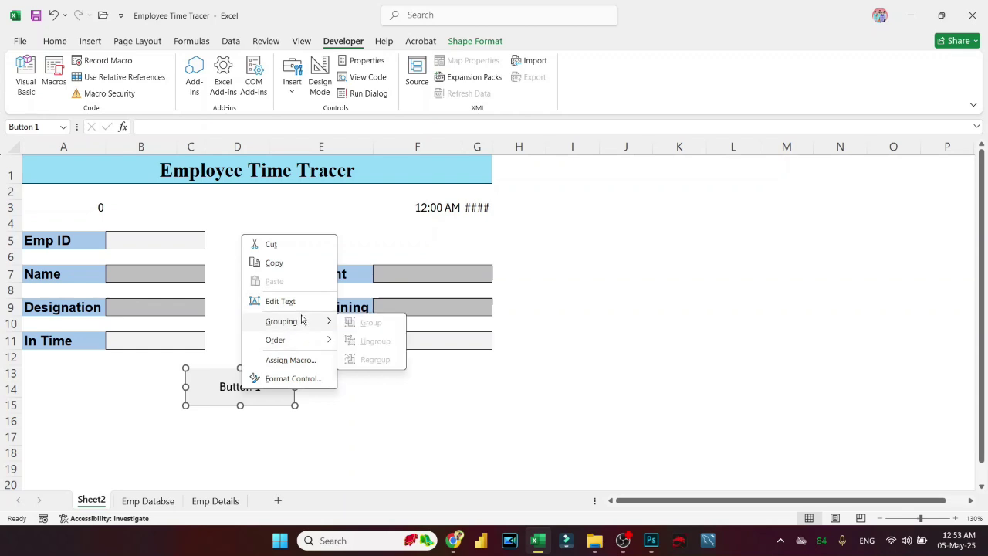
left_click(294, 302)
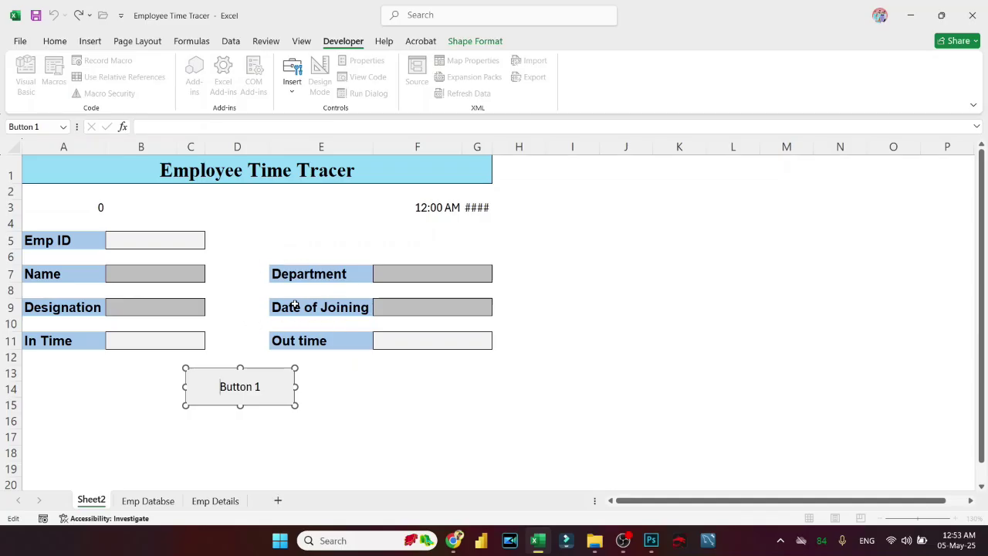
key("shift+Right")
key("shift+Right")
key("shift+Right")
key("shift+Right")
key("shift+Right")
key("shift+Right")
key("shift+Right")
key("shift+Right")
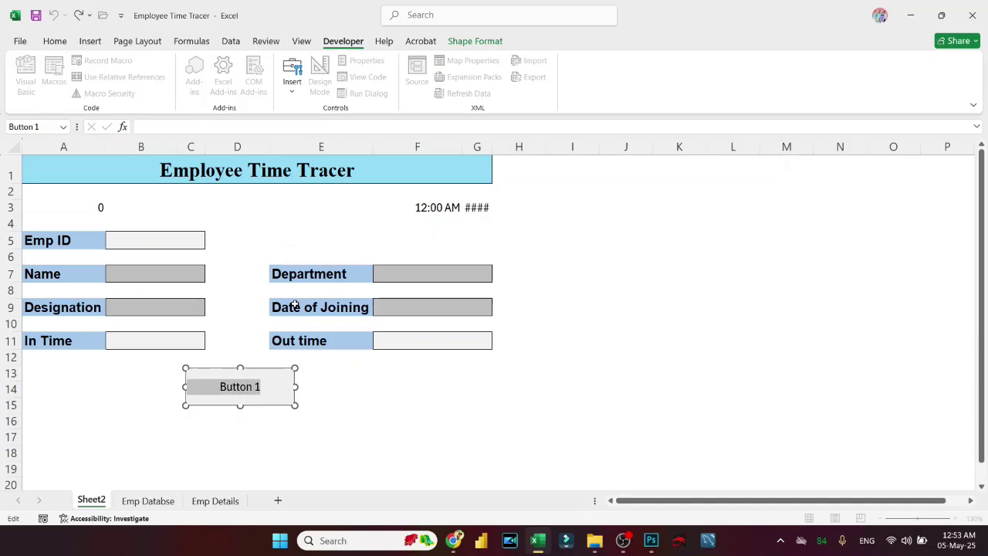
type("Save")
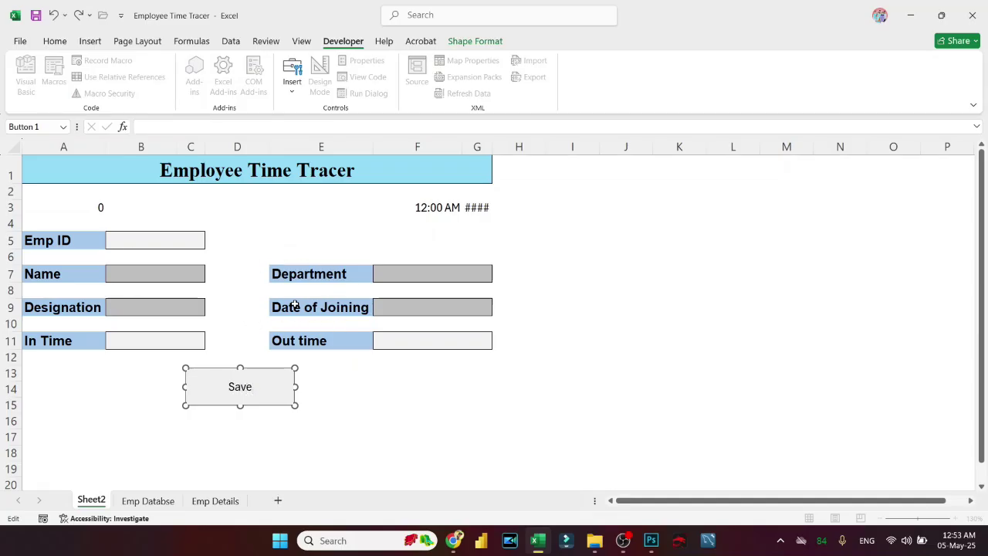
left_click(407, 419)
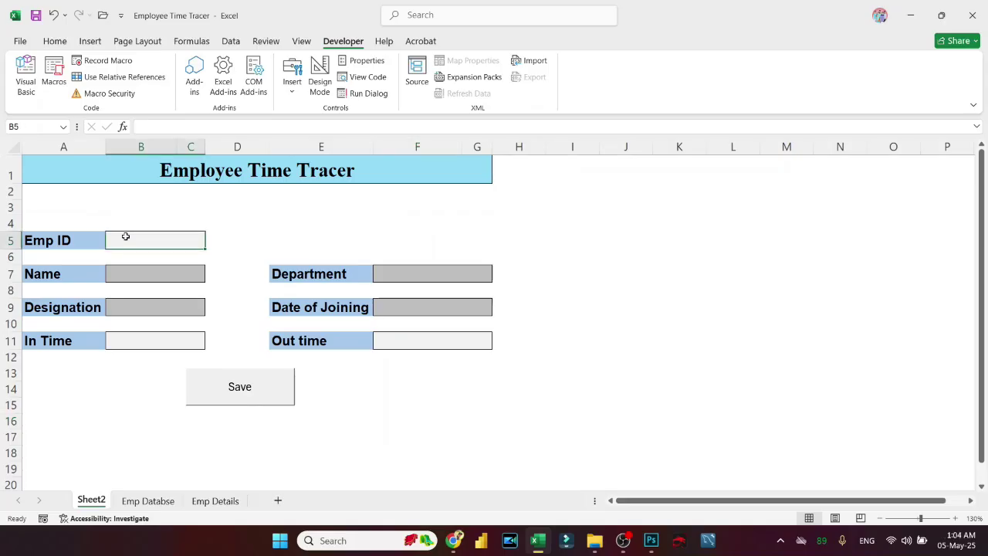
Look at the Emp Databse sheet, then enter the Finance accountant's employee ID in the Emp ID field on Sheet2
left_click(159, 504)
left_click(85, 501)
type("E")
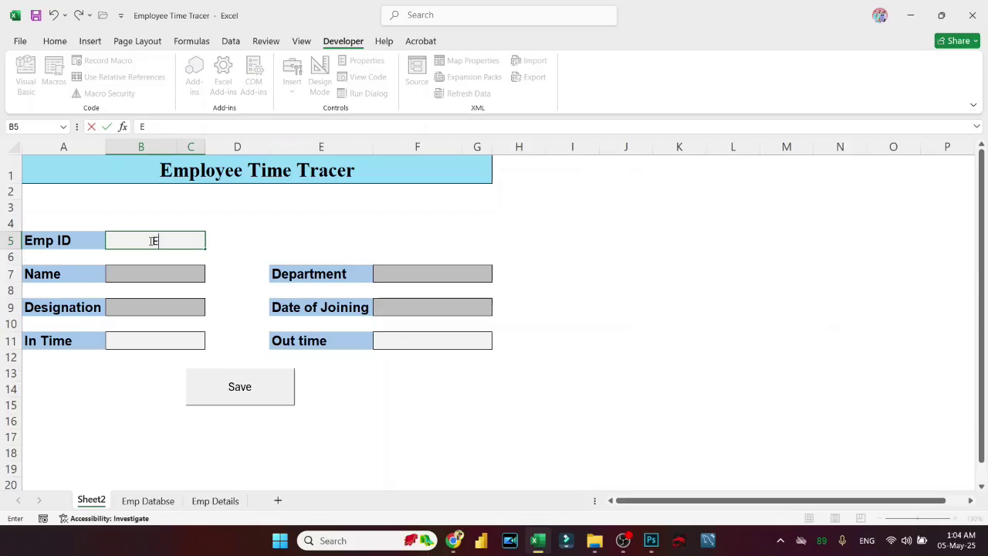
type("002")
key("Return")
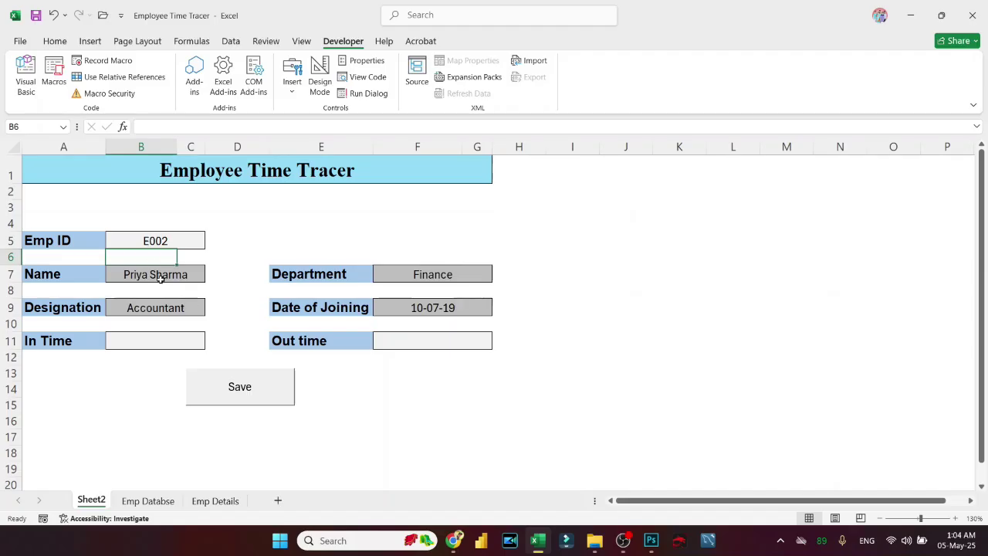
Fill in In Time with 6 and Out time with 8 for the Finance accountant's entry
left_click(153, 341)
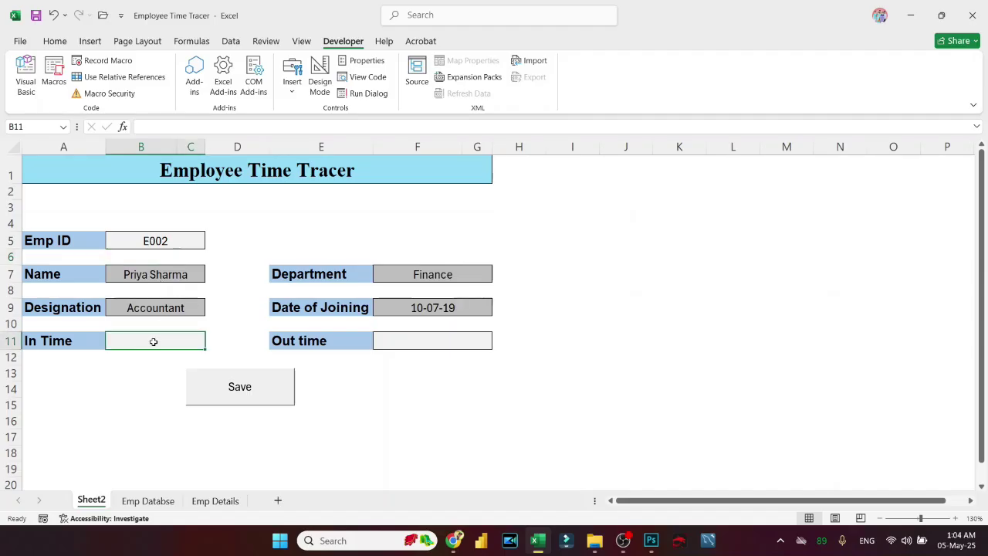
type("6")
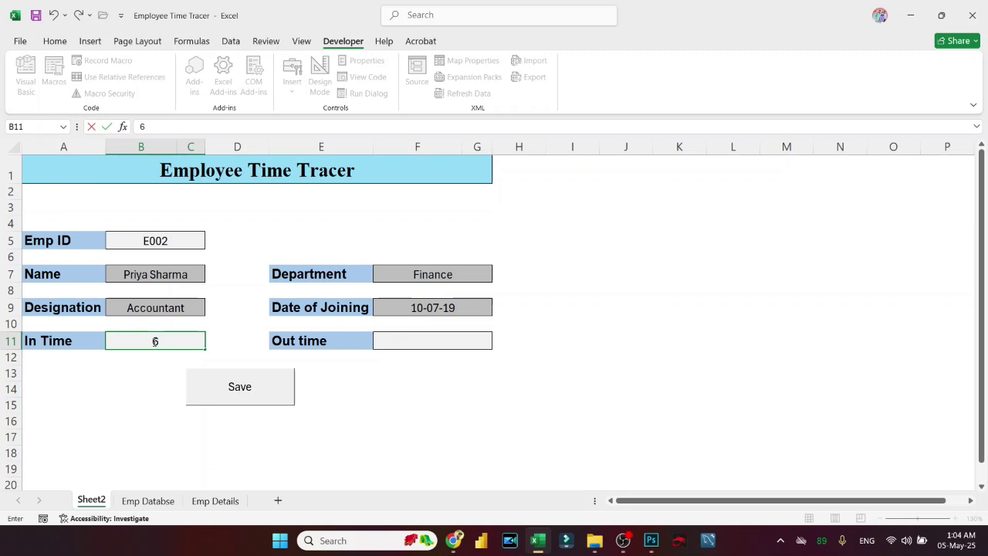
key("Return")
key("Up")
key("Right")
key("Right")
key("Right")
key("Right")
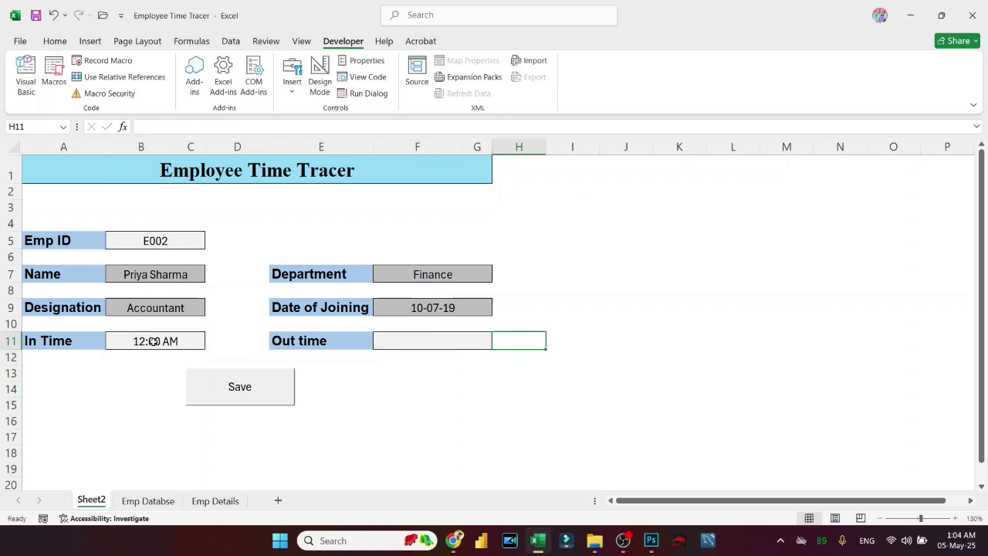
key("Left")
type("6")
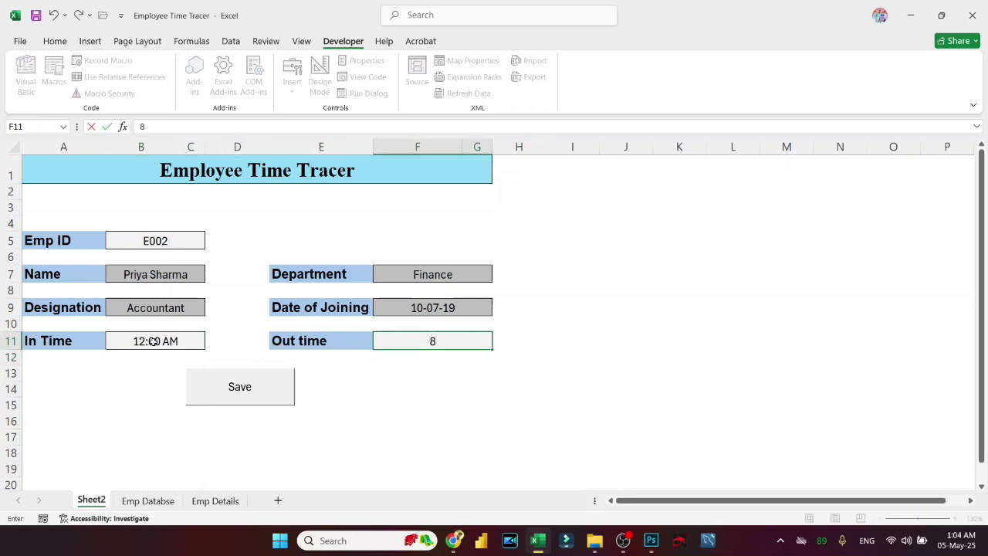
key("Return")
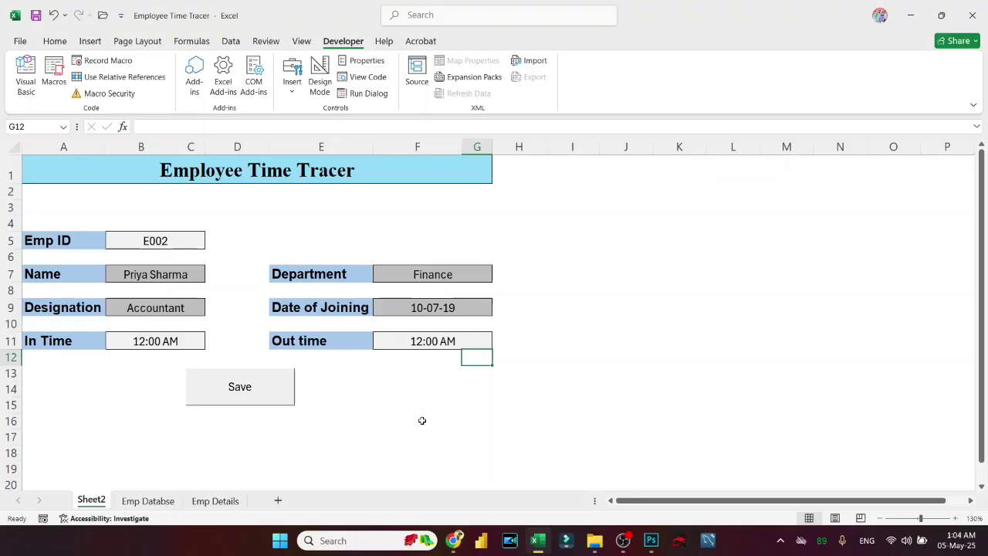
Save the Finance accountant's entry through the assigned macro and check its row on the Emp Databse sheet
left_click(260, 392)
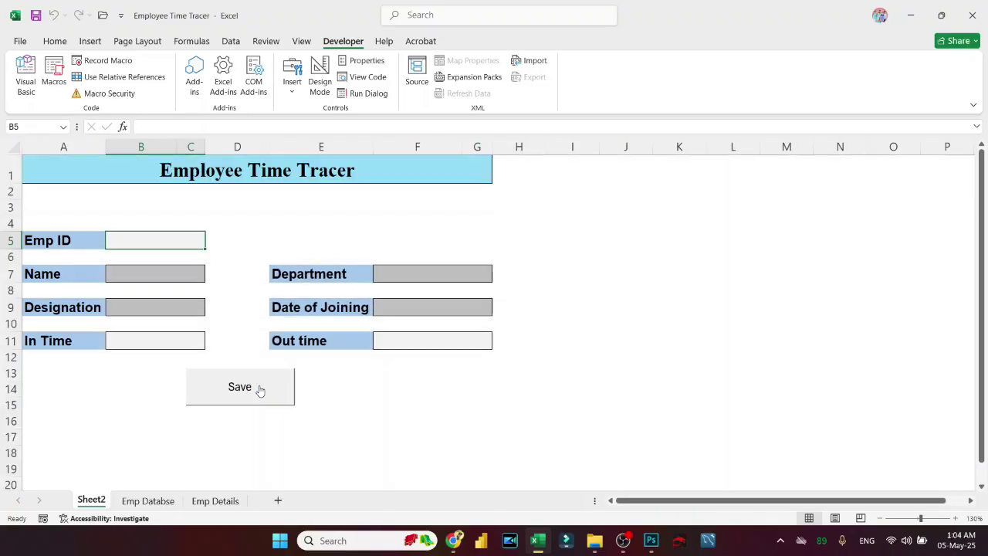
left_click(148, 500)
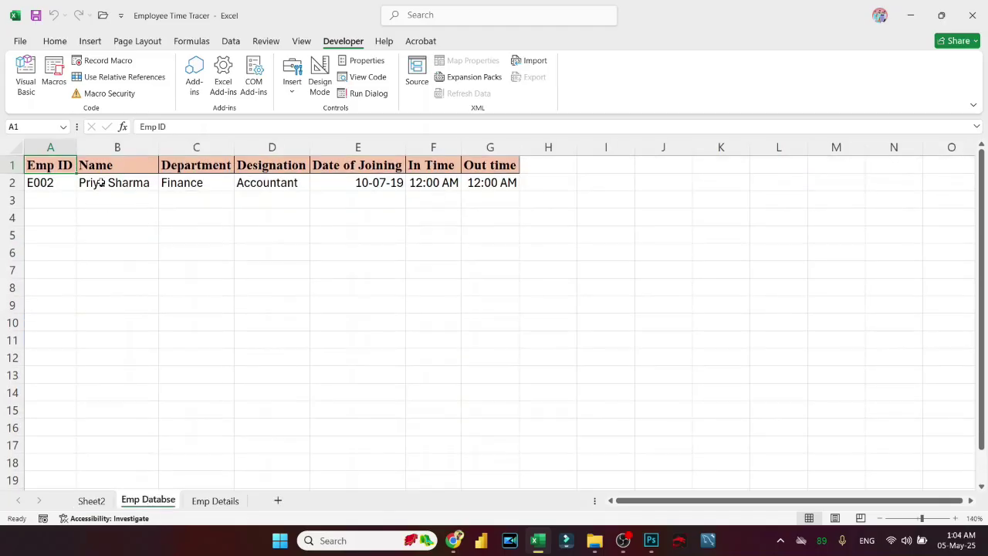
left_click(103, 182)
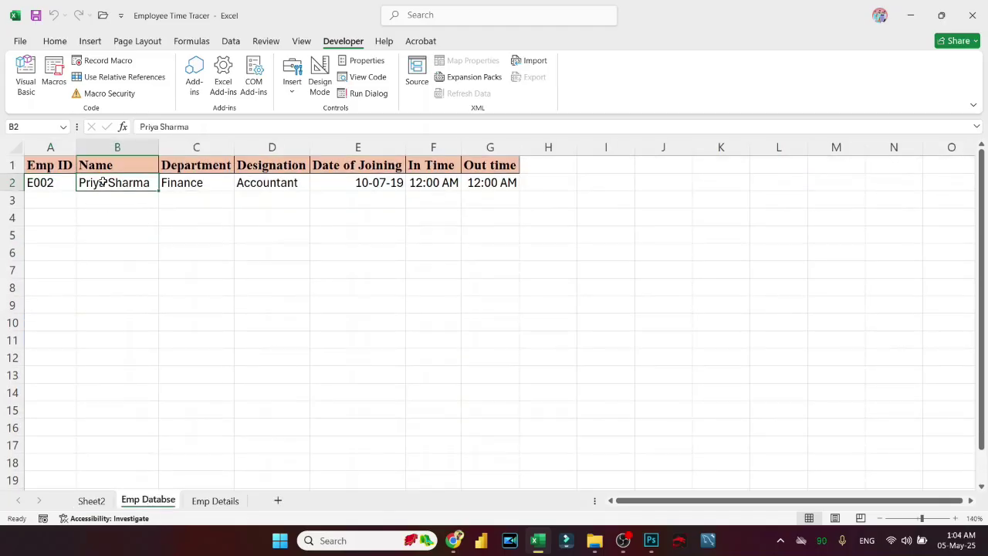
Enter the HR Executive's employee ID on Sheet2, with In Time 9 and Out time 9
left_click(91, 501)
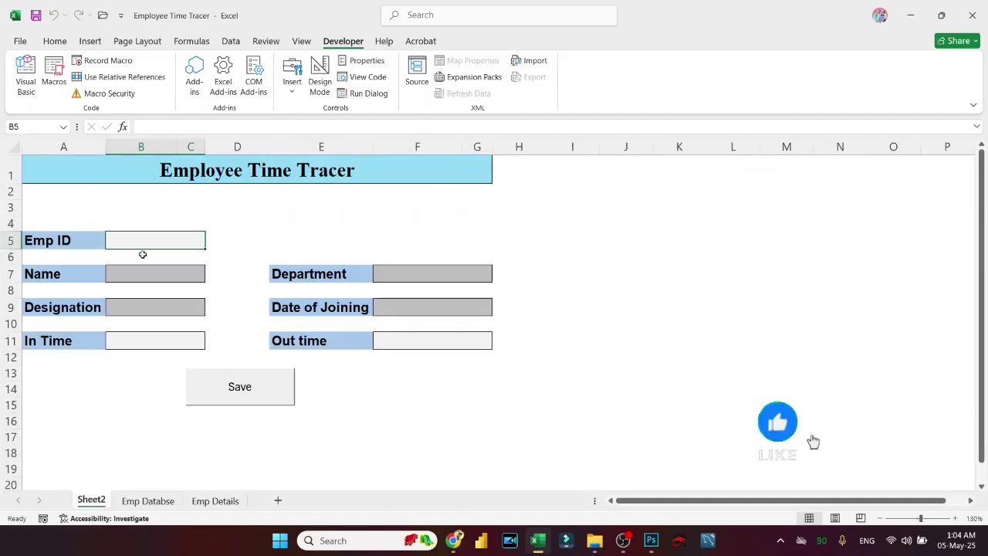
type("E001")
key("Return")
left_click(168, 347)
type("9")
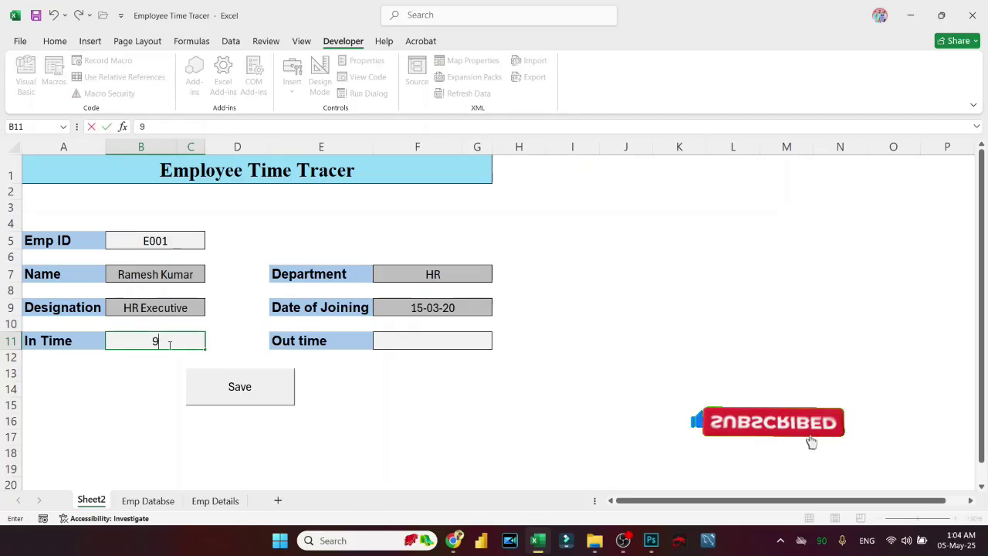
key("Tab")
key("Tab")
key("Tab")
type("9")
key("Tab")
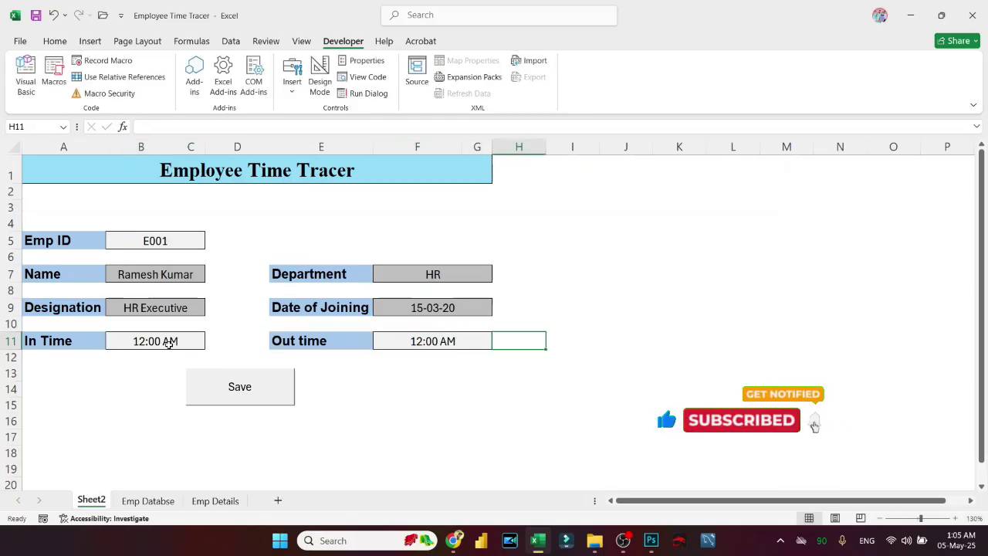
Save the HR Executive's entry through the assigned macro and check its row on the Emp Databse sheet
left_click(249, 399)
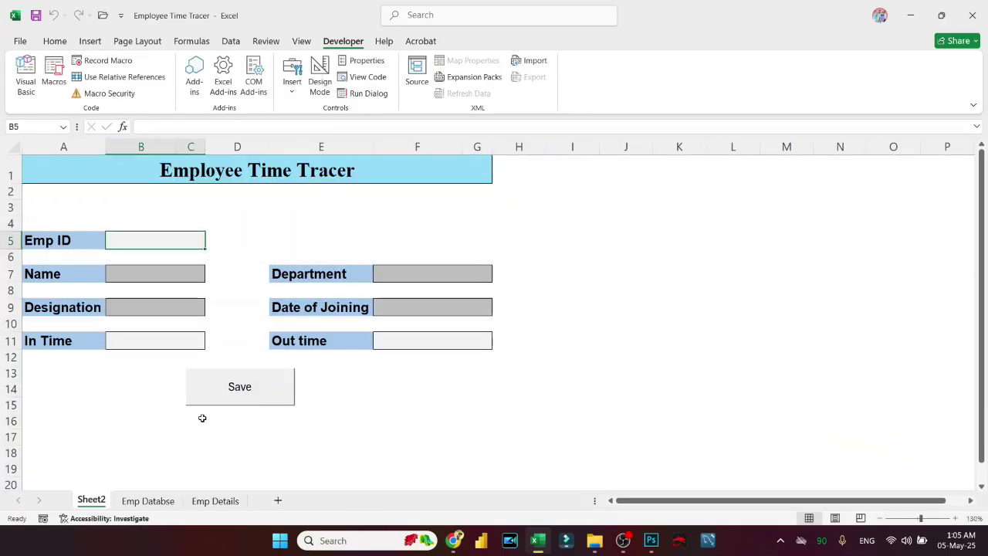
left_click(147, 500)
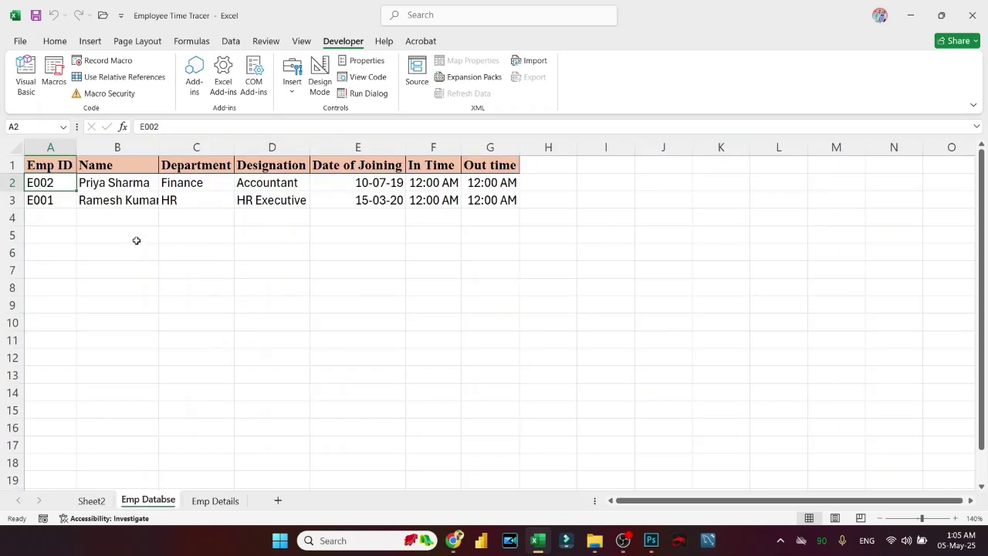
left_click(115, 200)
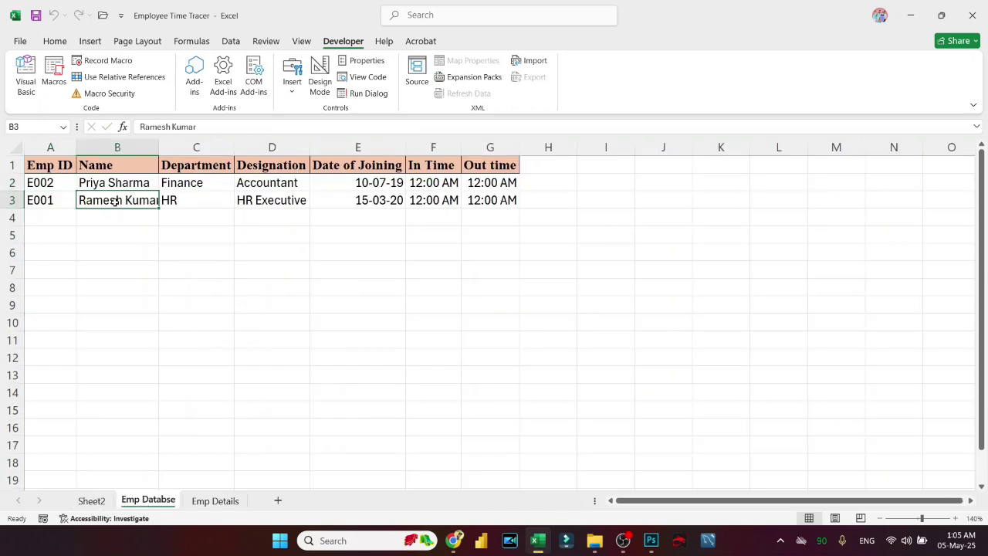
Widen the Name column on Emp Databse to fit the longest name and return to the form on Sheet2
left_click_drag(157, 145, 166, 146)
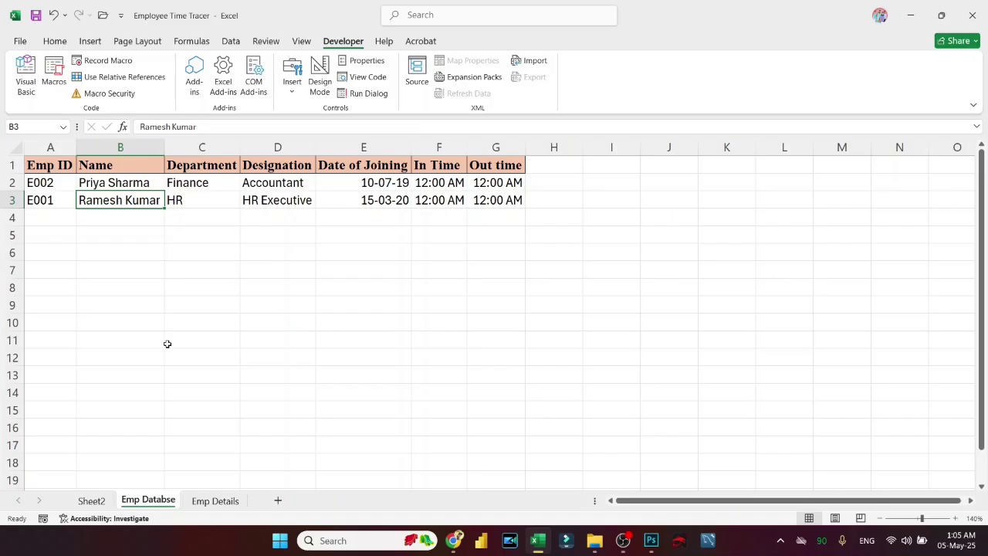
left_click(96, 503)
left_click(330, 402)
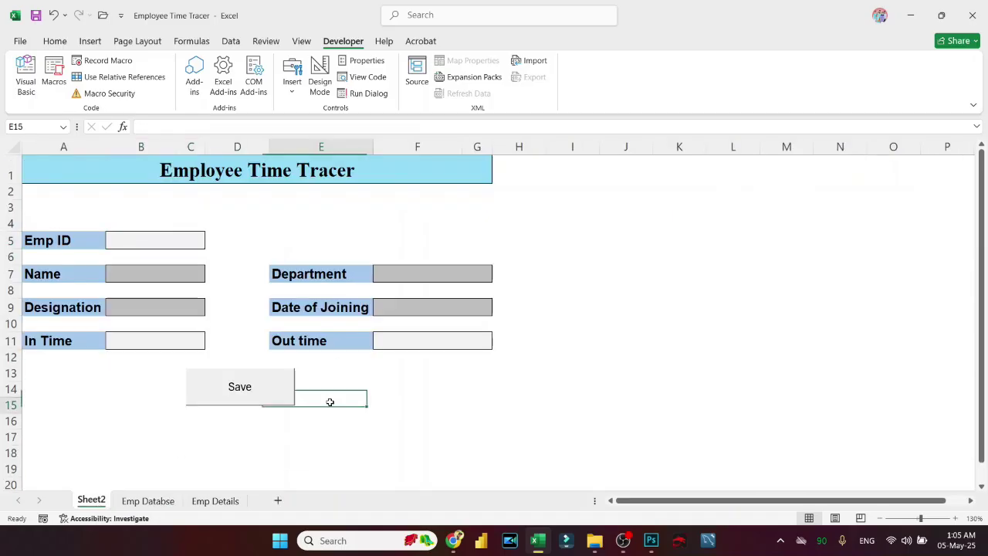